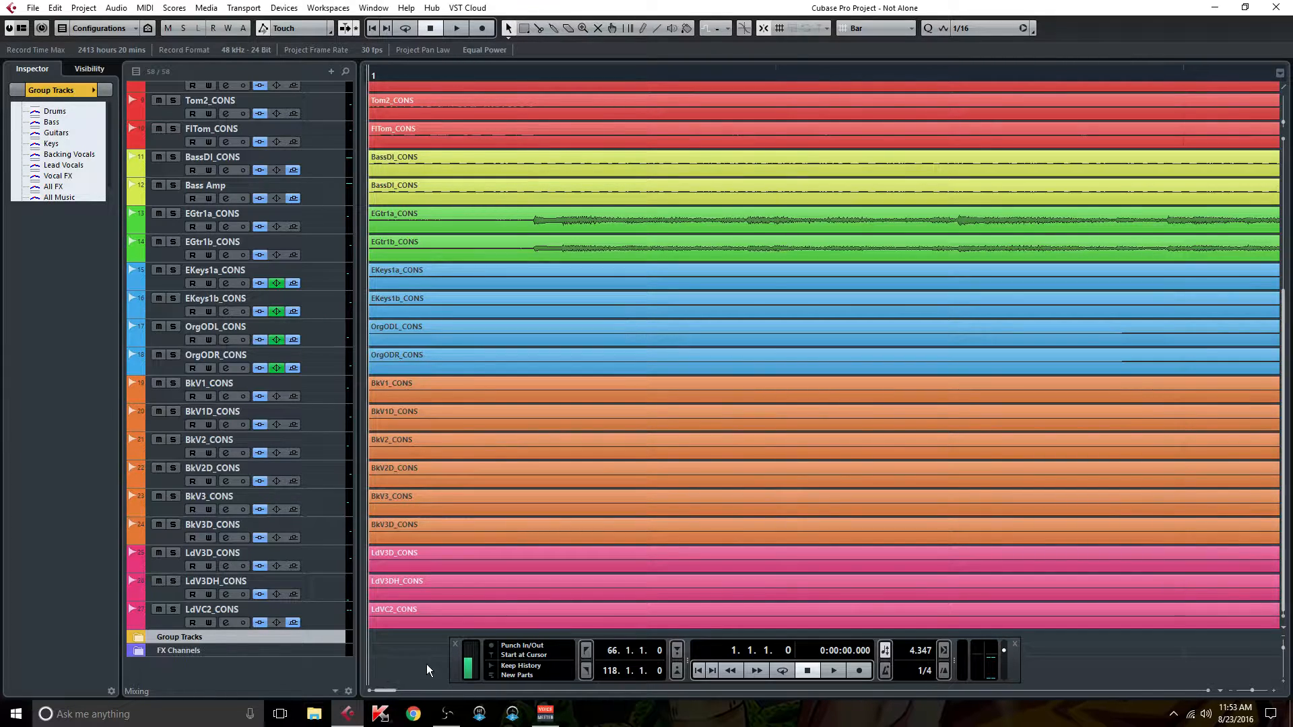
drag(454, 673, 445, 675)
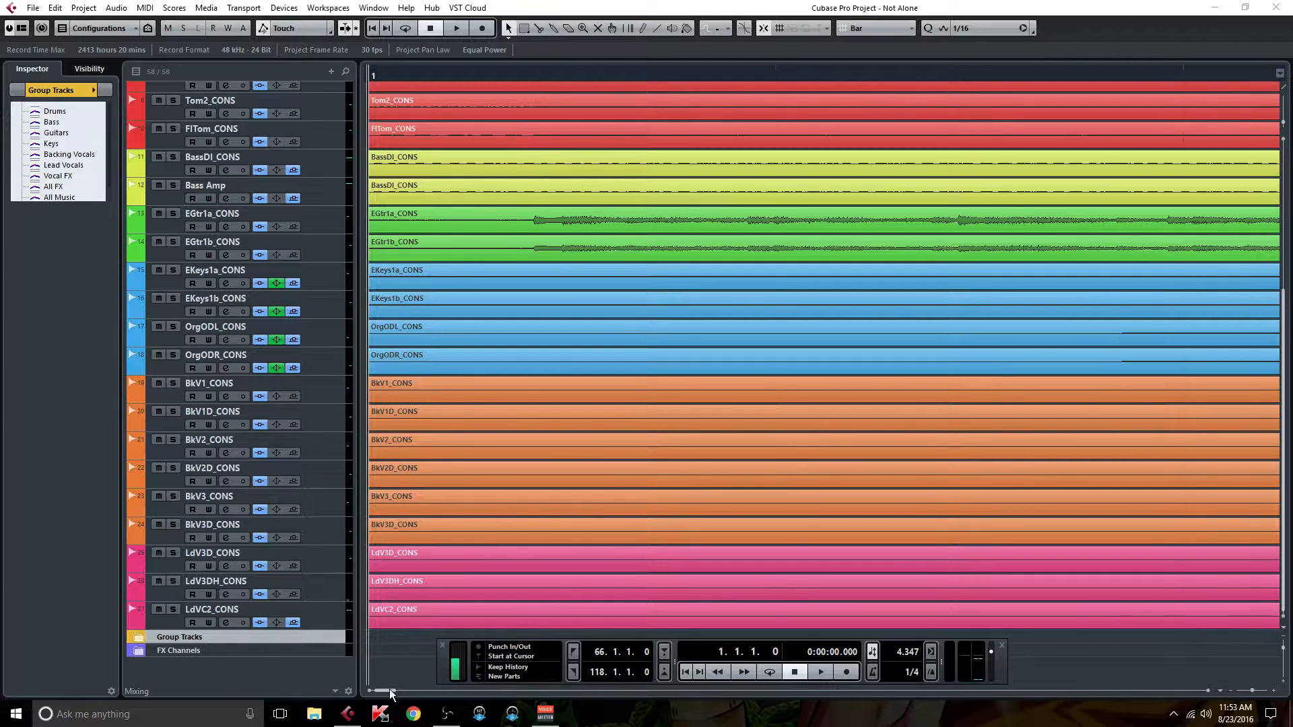
click(715, 418)
click(406, 551)
click(388, 576)
drag(449, 675, 445, 669)
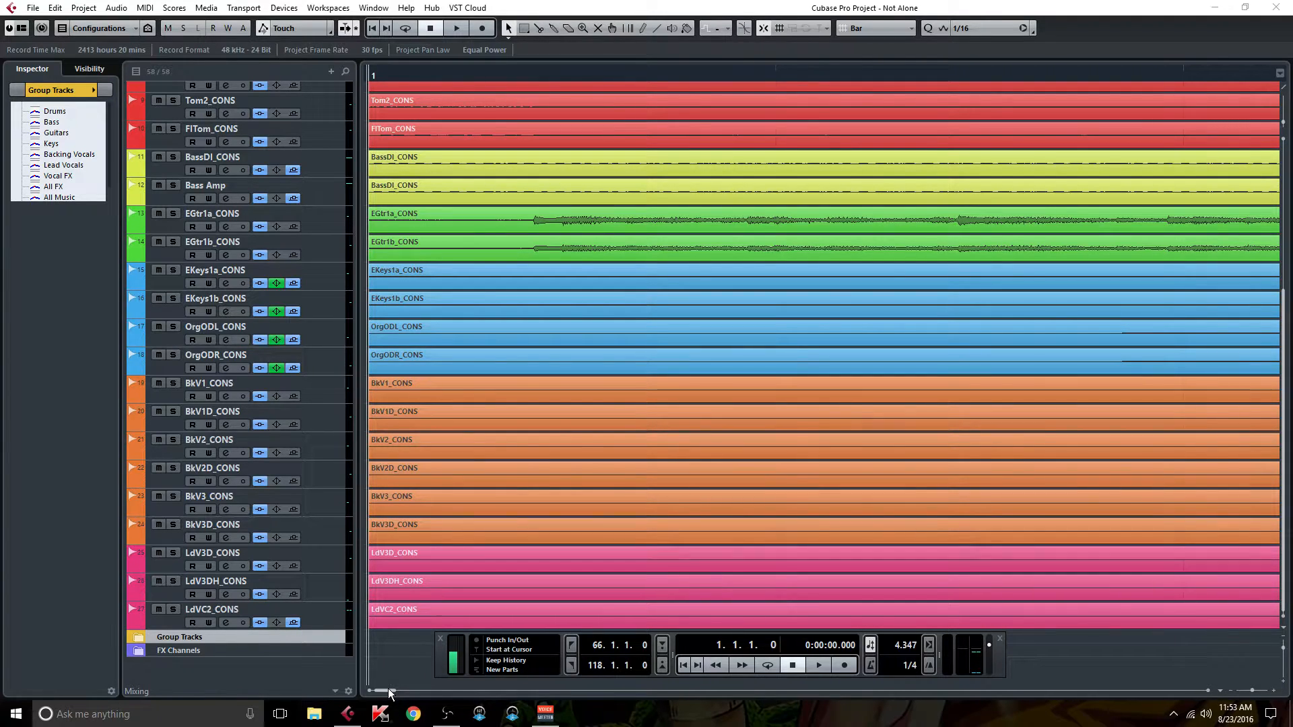
mouse_move(383, 690)
mouse_down()
mouse_move(396, 689)
mouse_move(382, 690)
mouse_up()
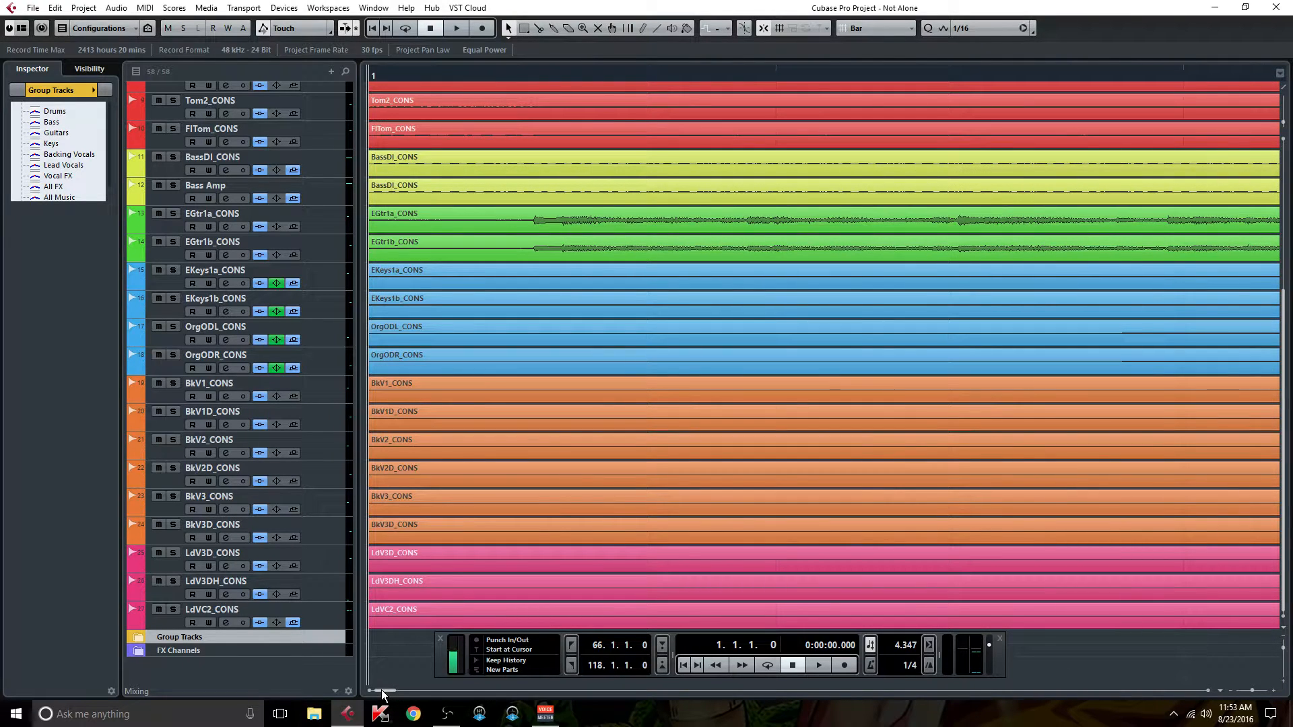
Step: Start playback and bring up the MixConsole without the transport panel, showing the lead vocal and group channels
key(space)
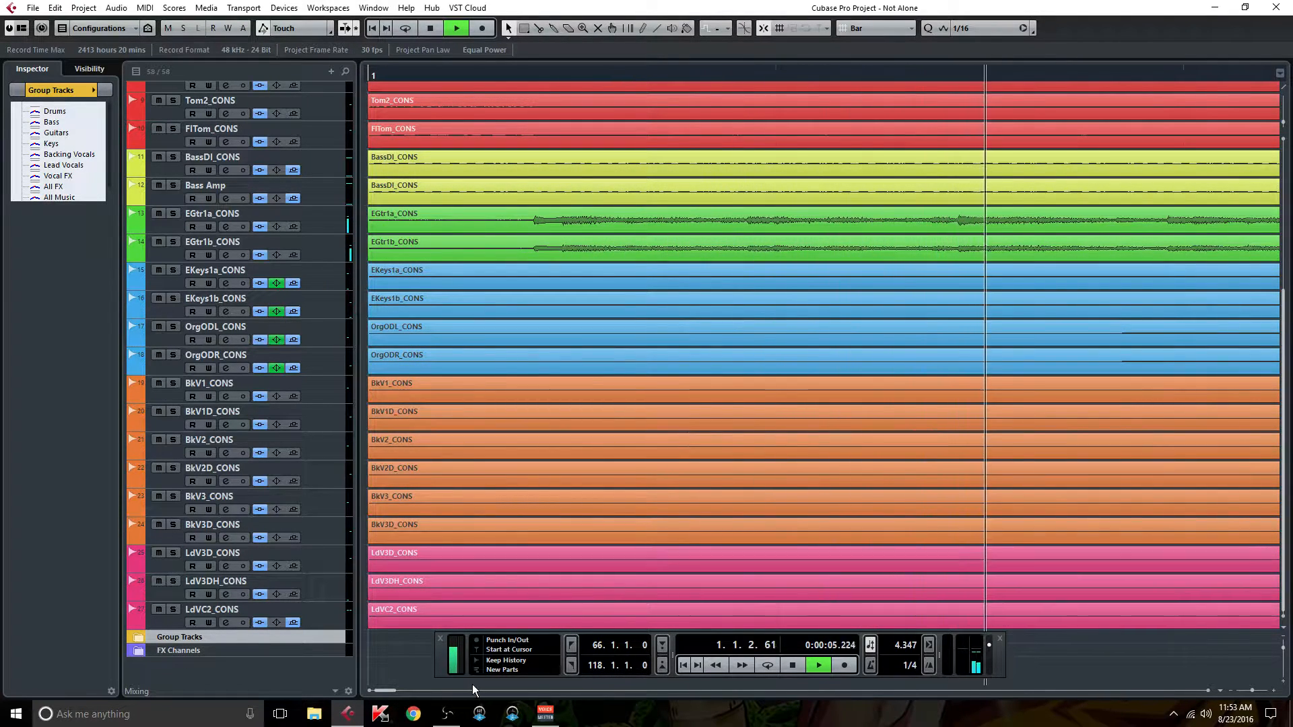
key(F3)
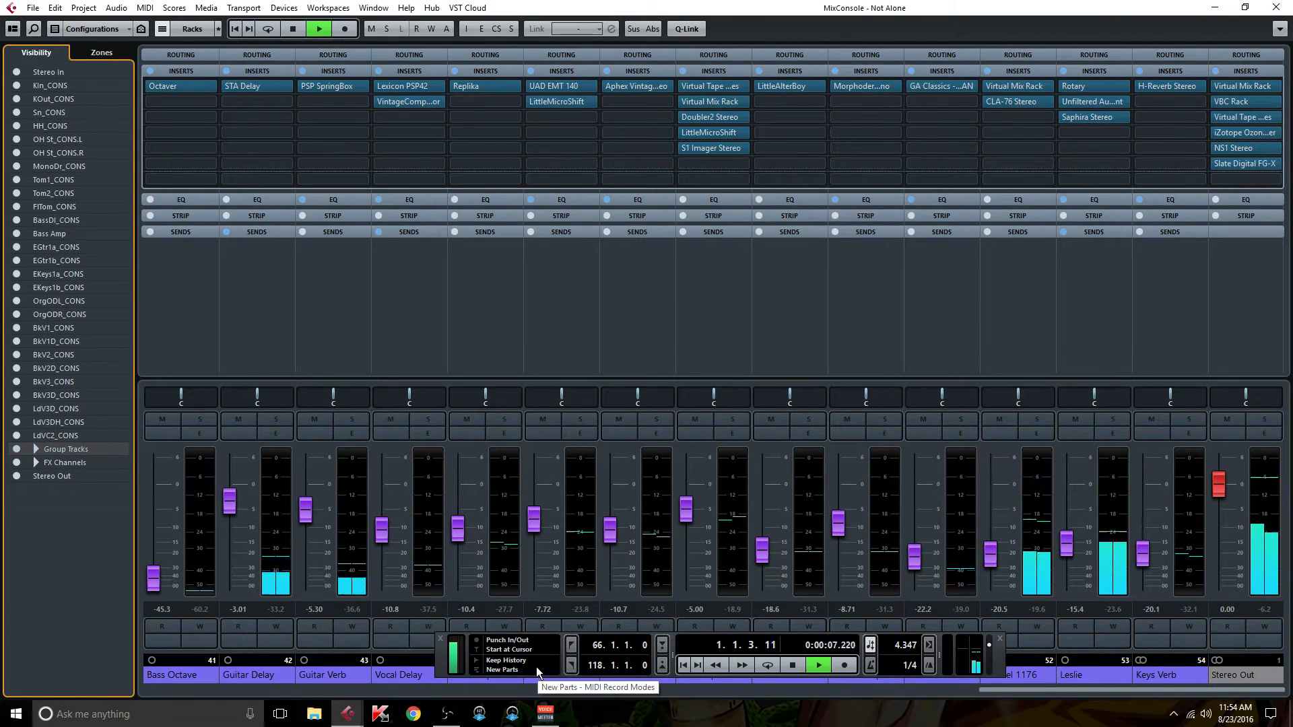
key(F2)
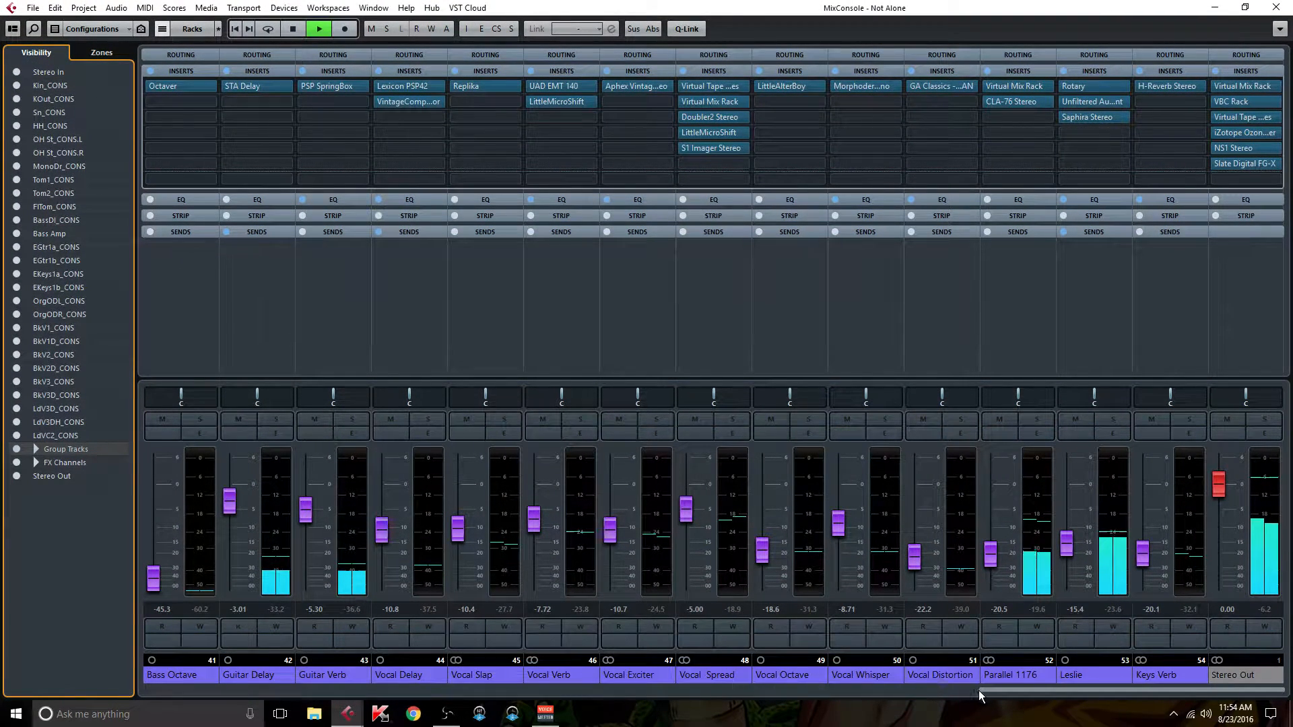
click(1007, 688)
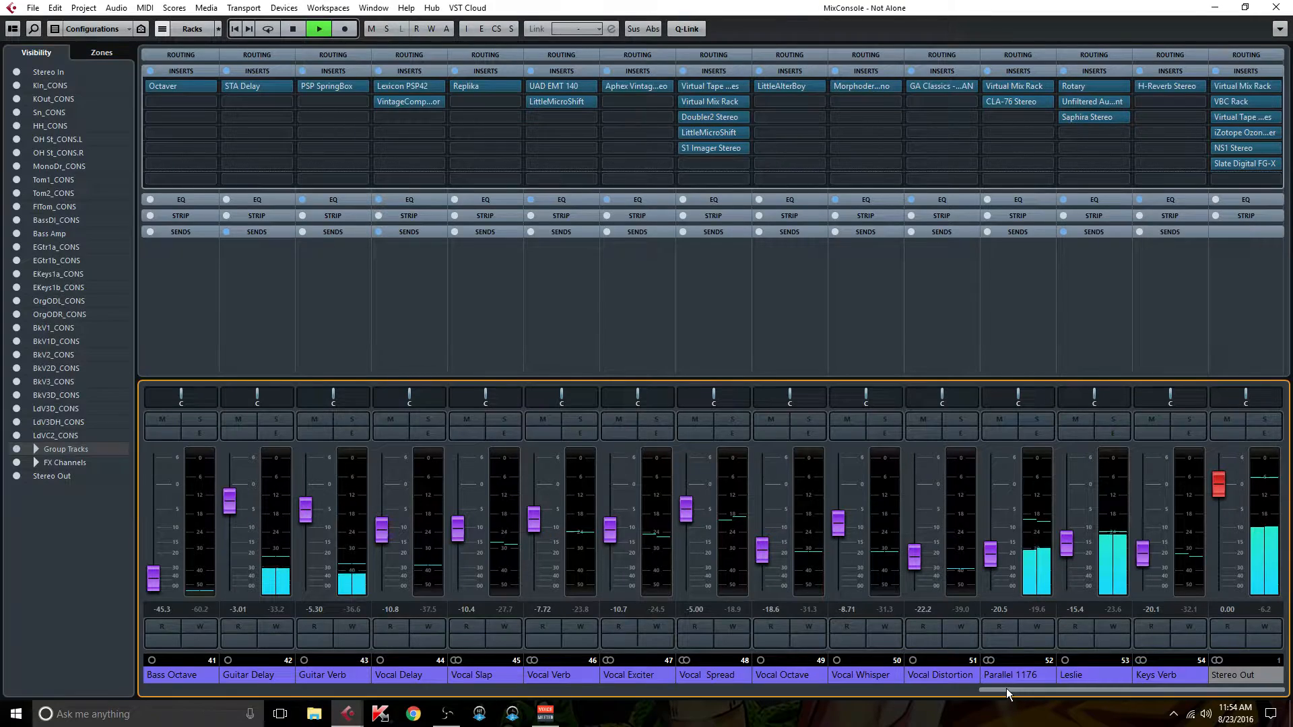
drag(1006, 688, 604, 705)
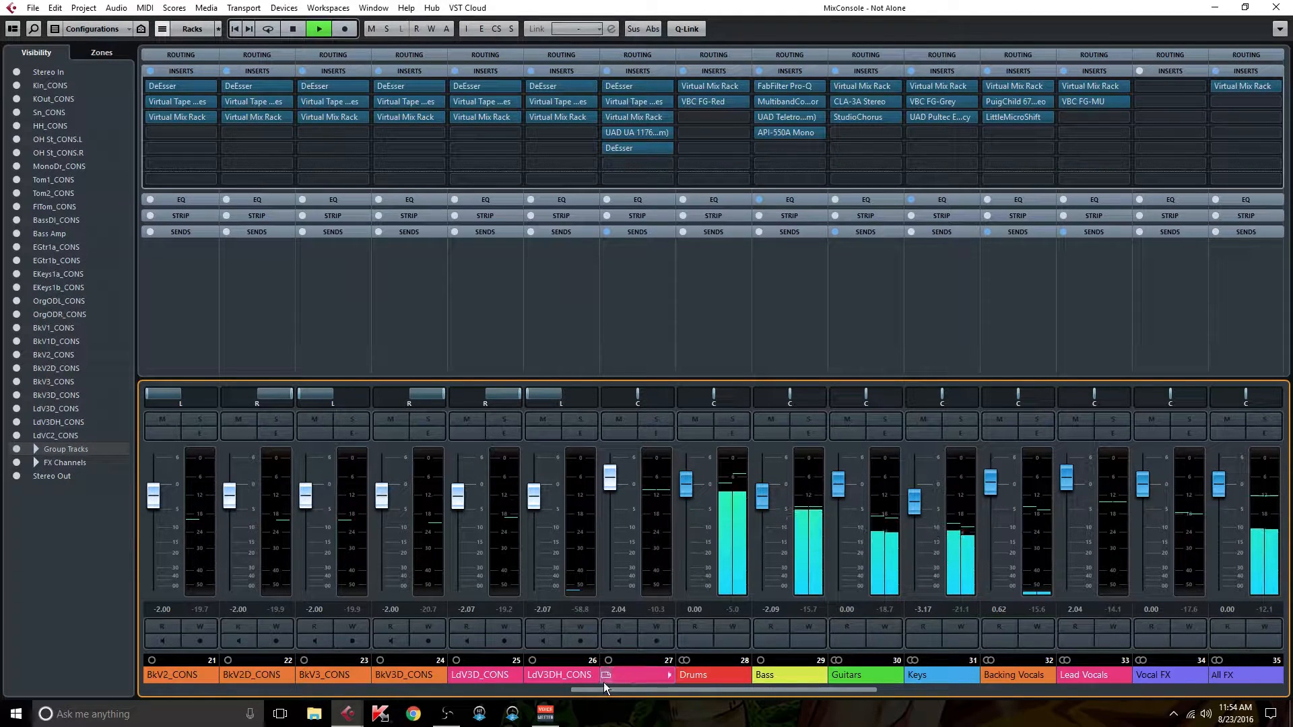
Step: View the LdVC2_CONS channel settings and expand the Sends rack across the mixer channels
click(661, 435)
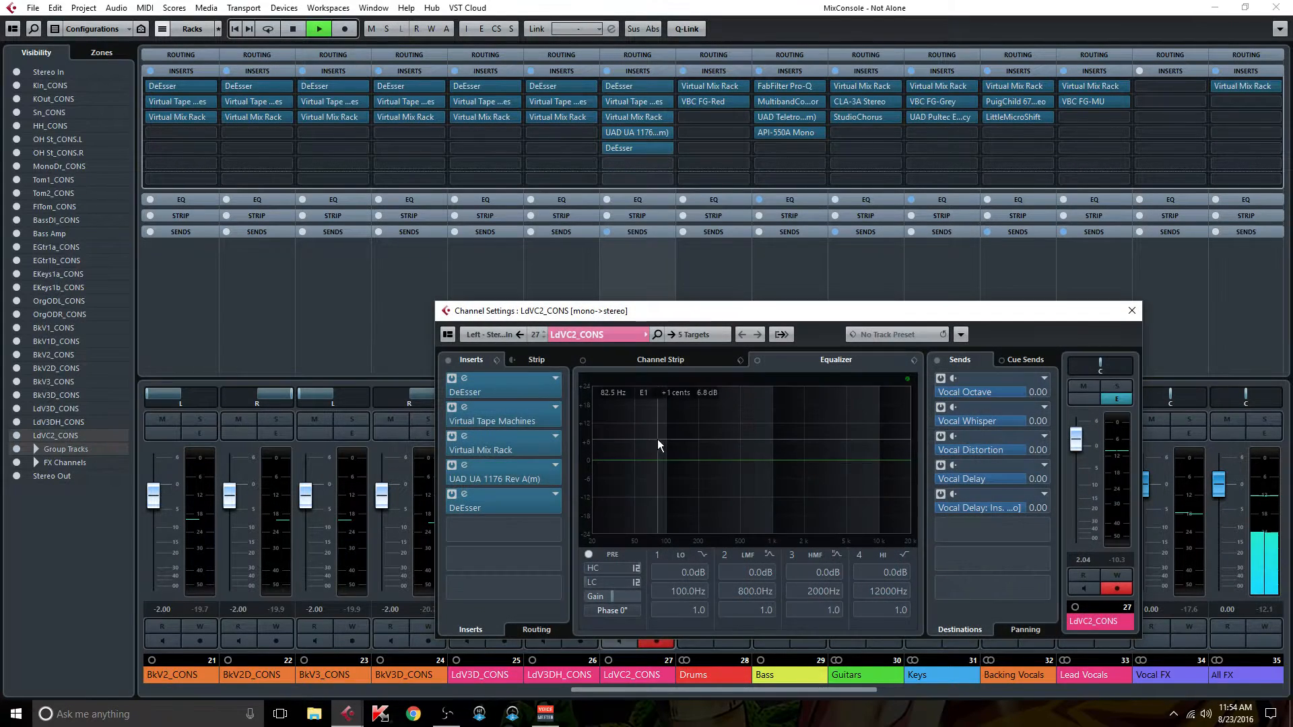
drag(764, 312, 692, 231)
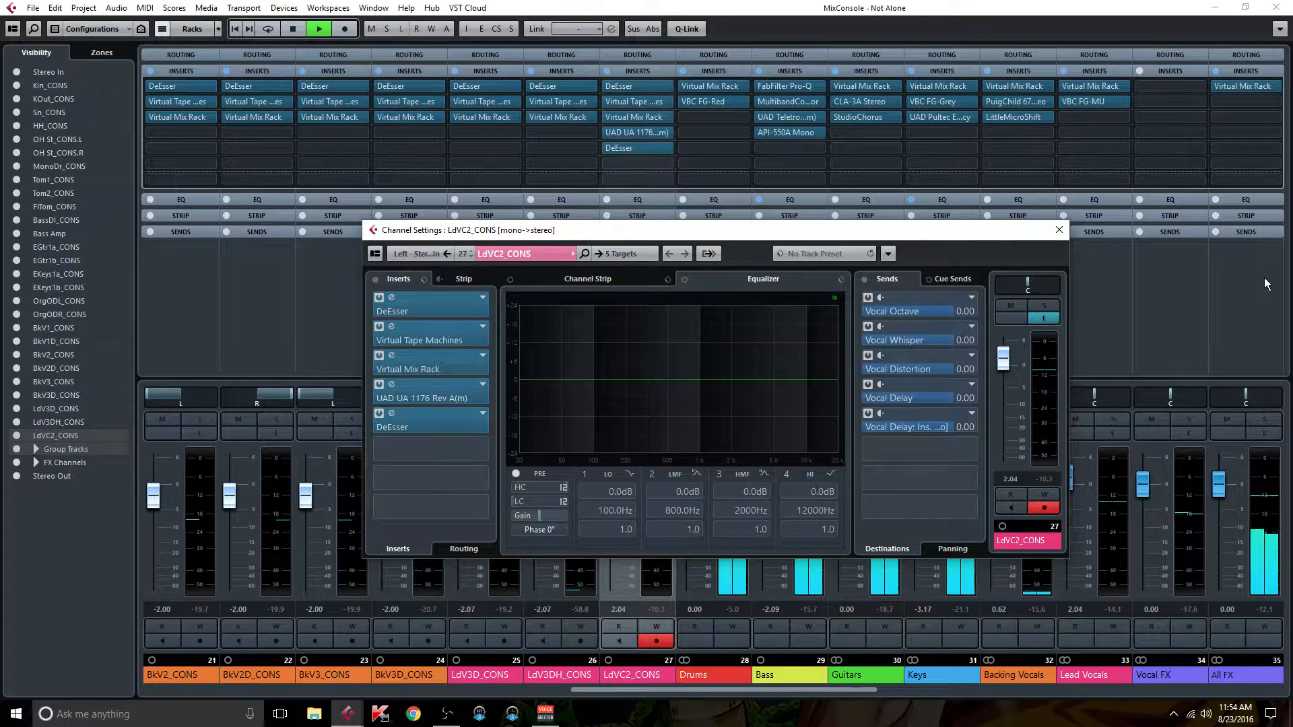
click(1176, 233)
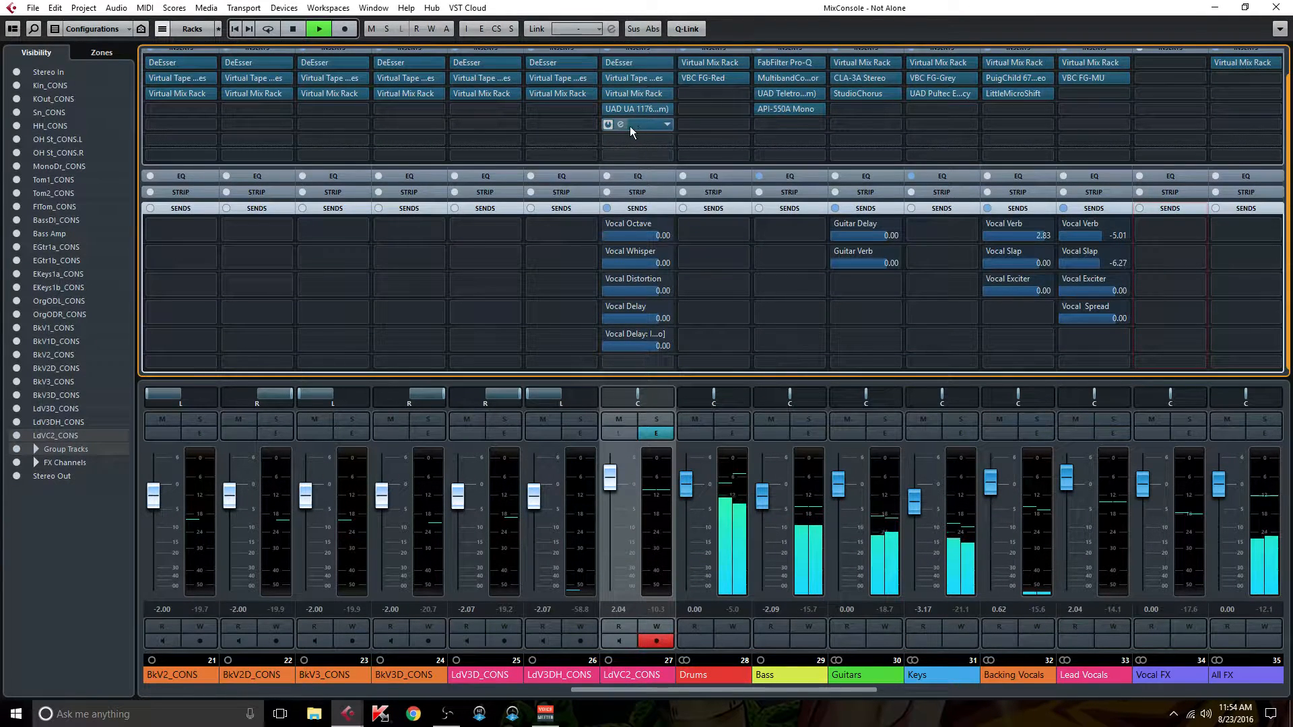
click(615, 688)
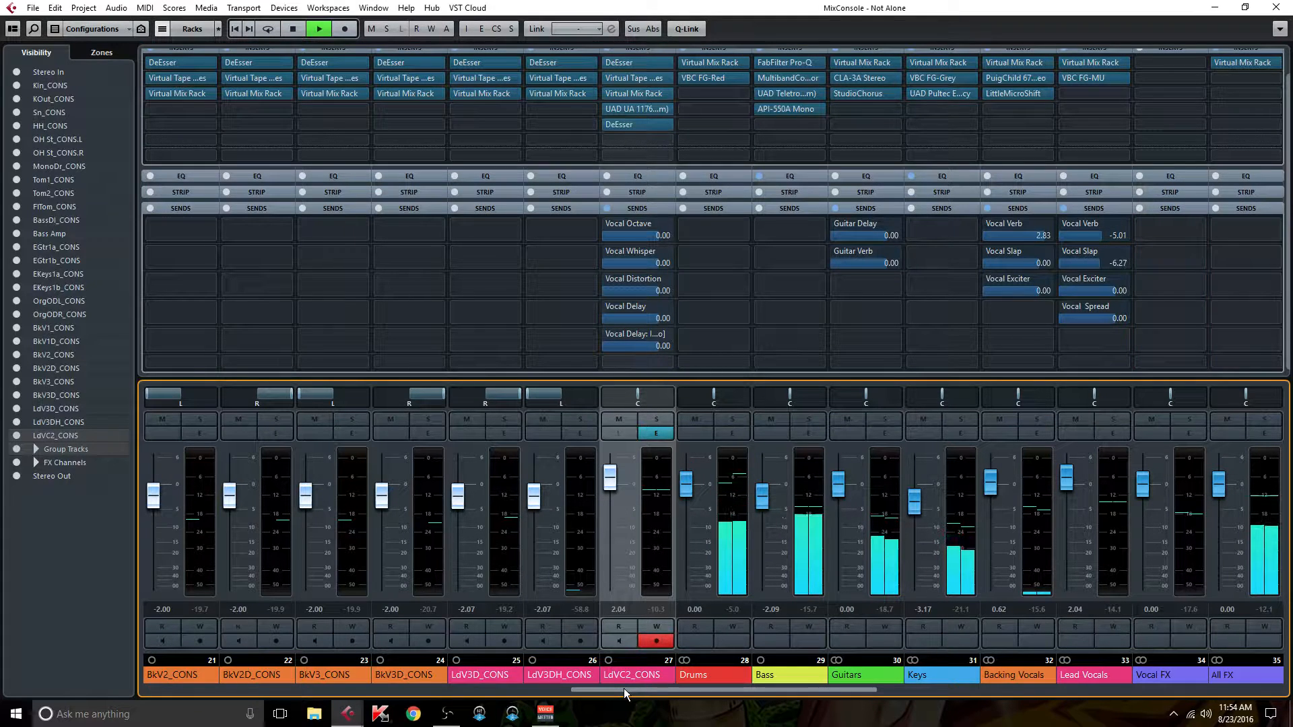
scroll(624, 689, right, 3)
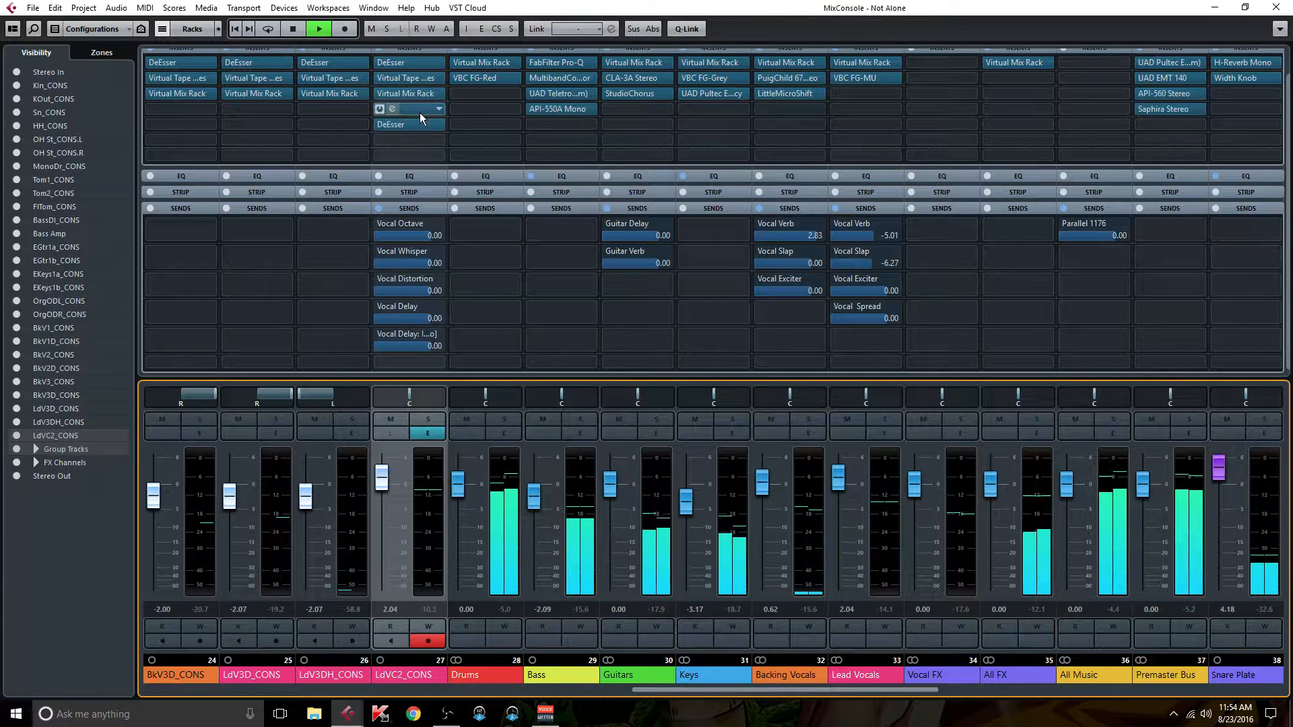
Step: Compare the vocal with the sends of Lead Vocals and LdVC2_CONS bypassed, and re-enable both channels' sends
click(834, 208)
click(379, 208)
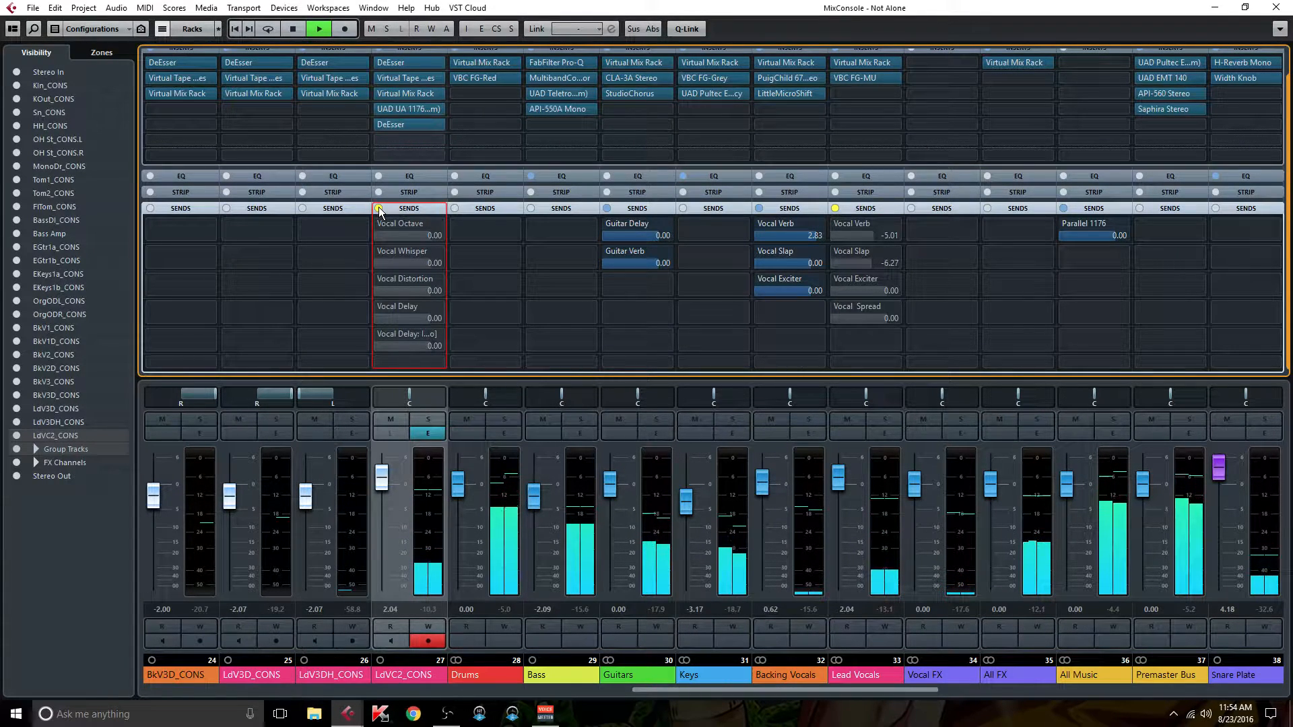
click(379, 210)
click(835, 209)
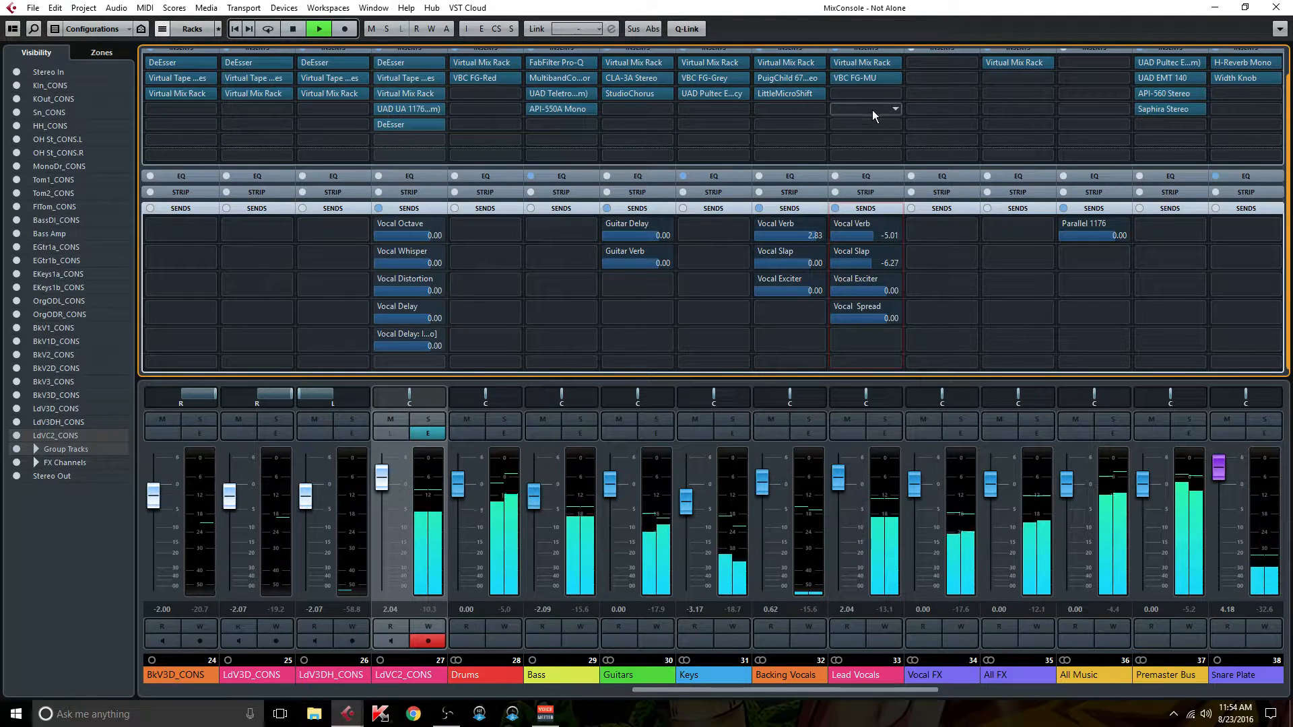
Step: Compare the vocal with the inserts of Lead Vocals and LdVC2_CONS bypassed, and re-enable both channels' inserts
click(838, 51)
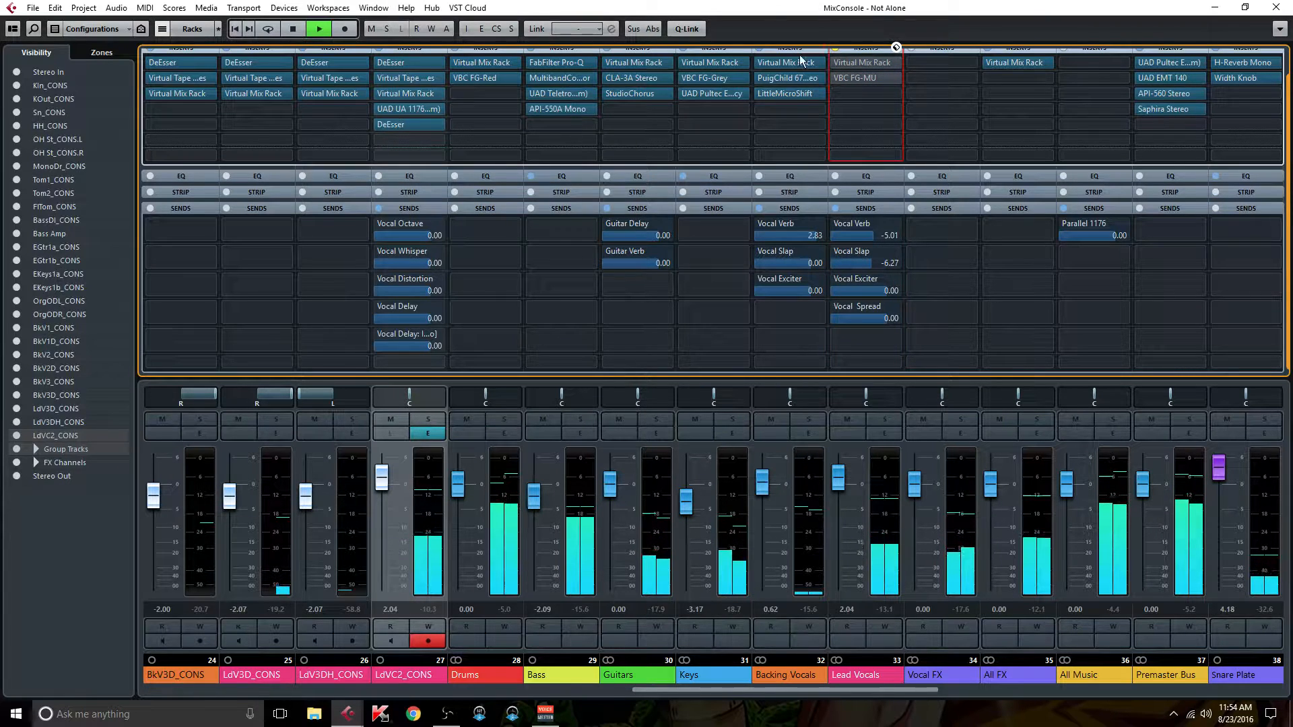
click(378, 50)
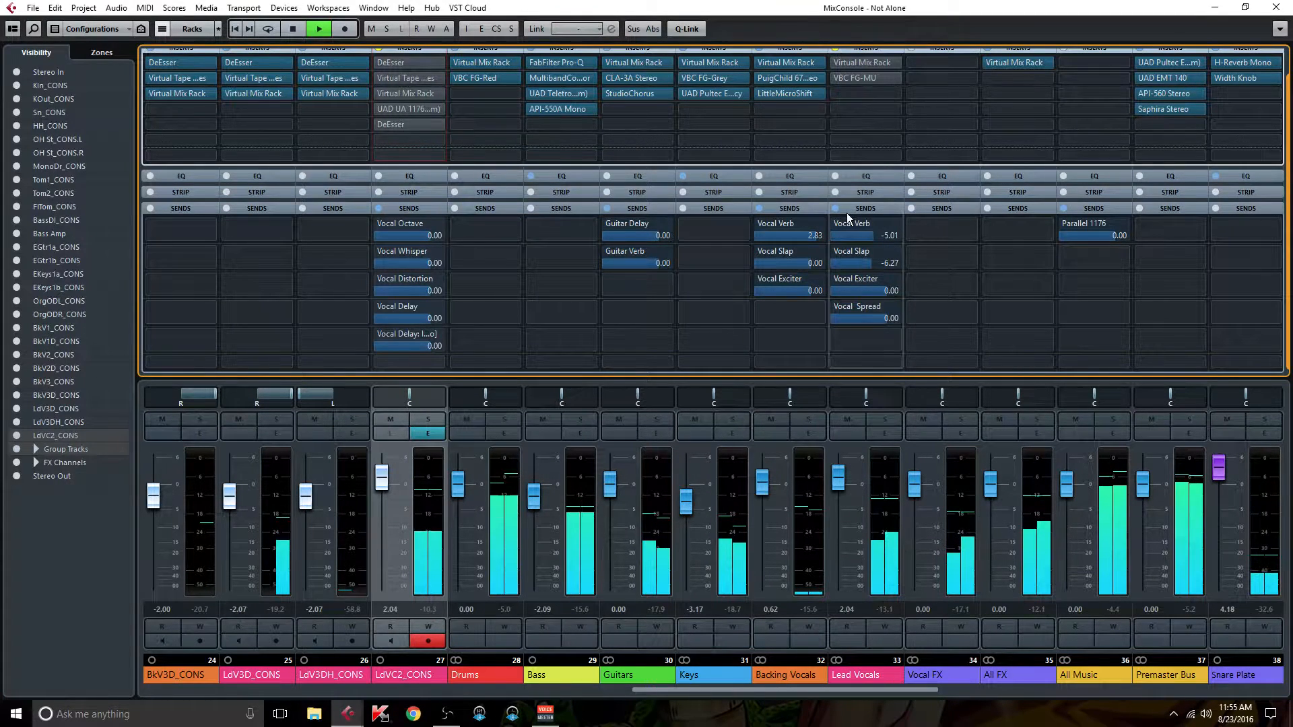
click(835, 50)
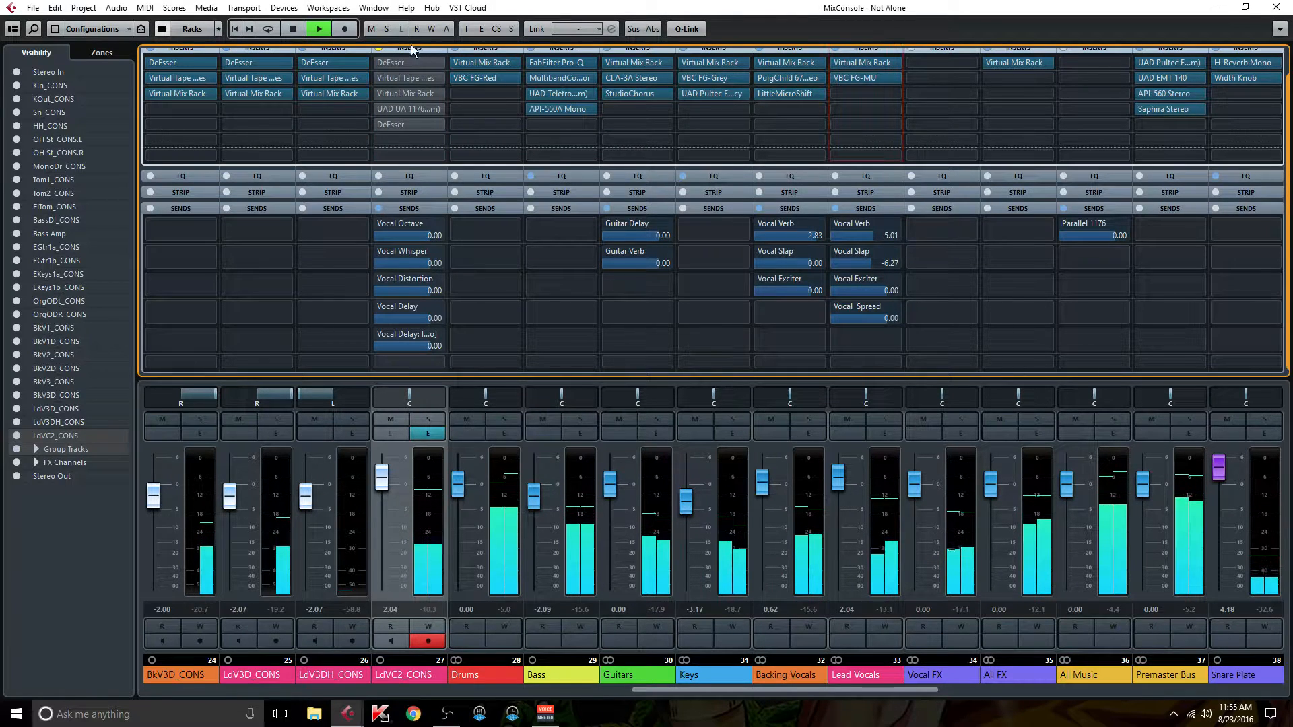
click(380, 50)
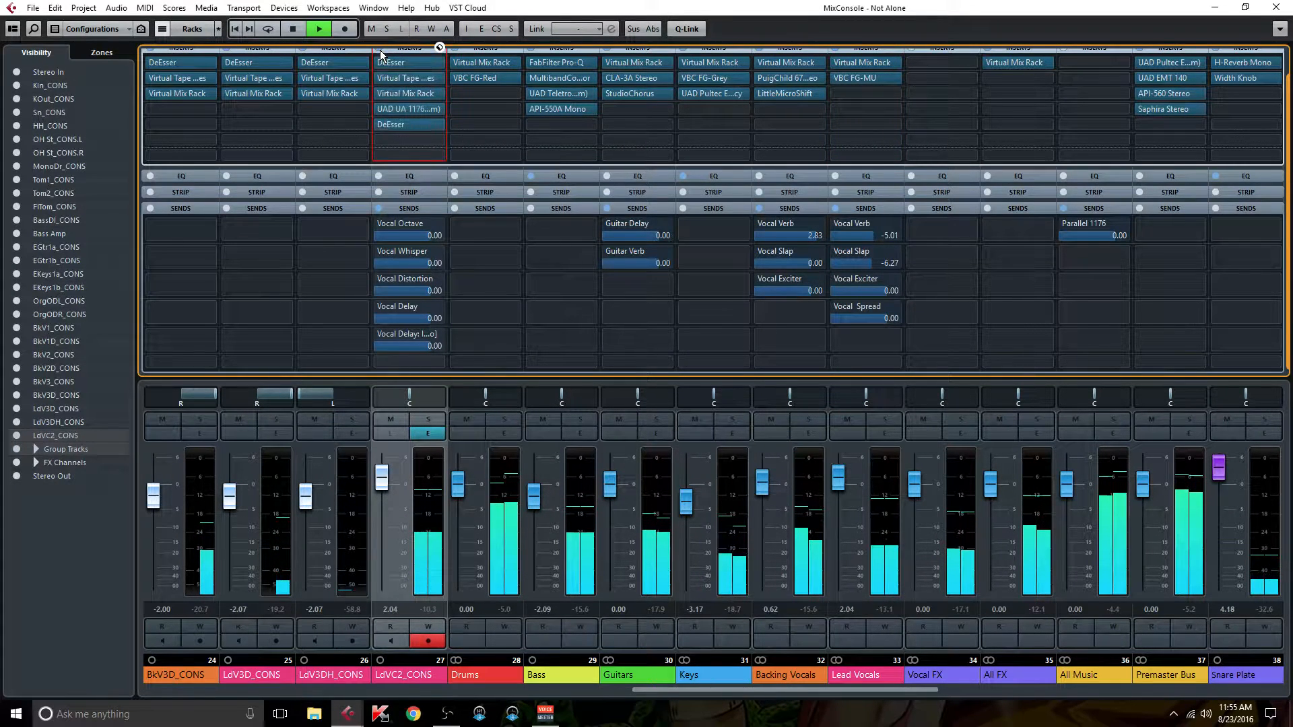
Step: Audition the vocal with both inserts and sends bypassed on LdVC2_CONS and Lead Vocals, and restore all of them
click(379, 50)
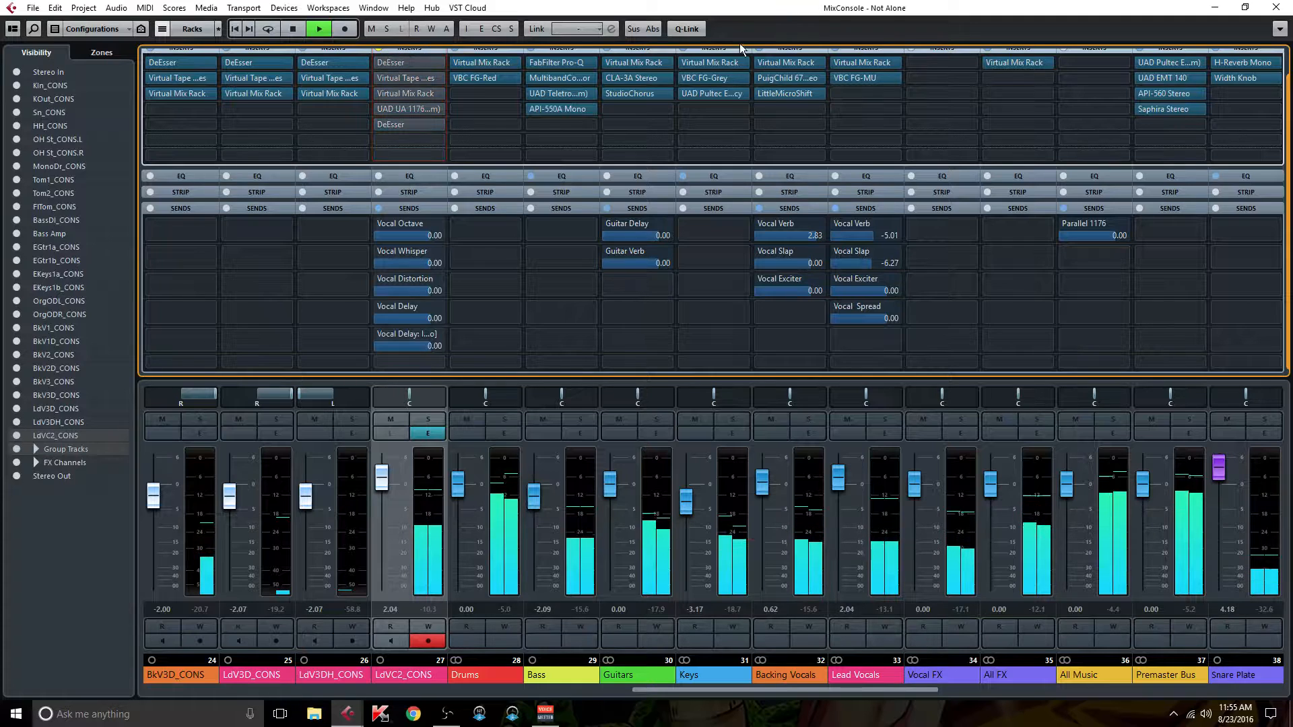
click(835, 50)
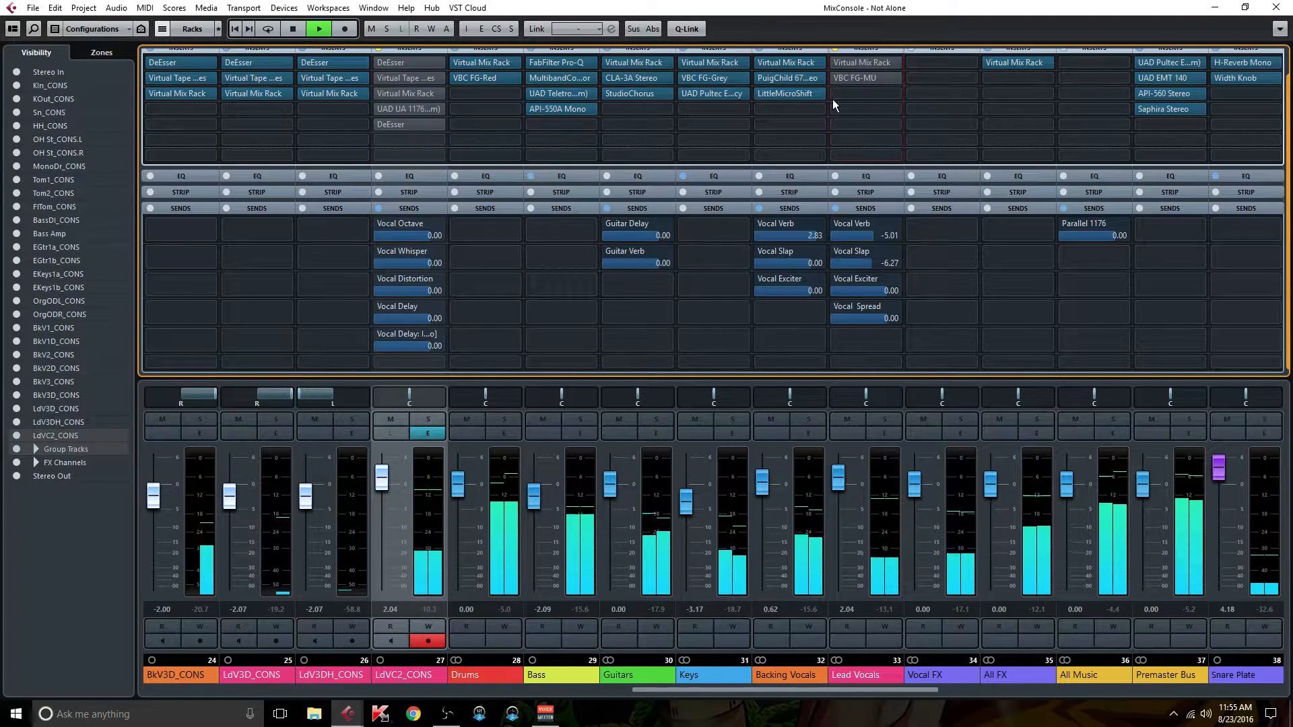
click(835, 208)
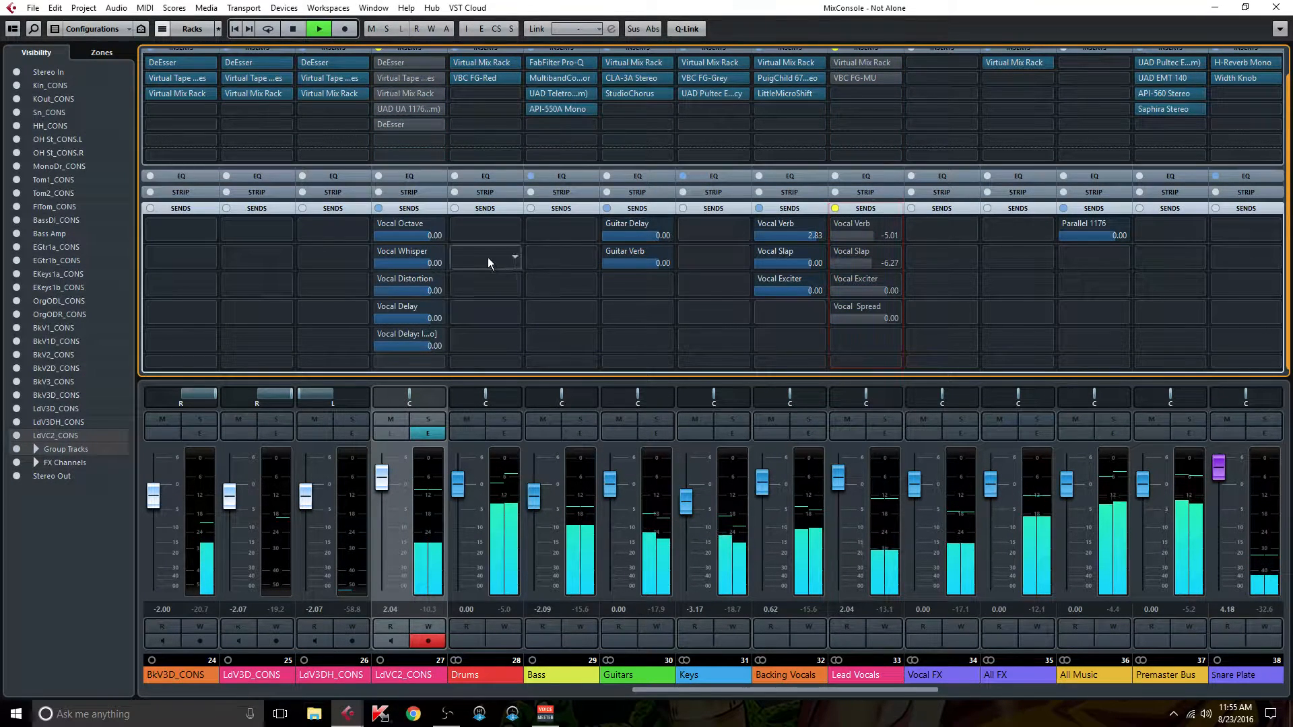
click(379, 205)
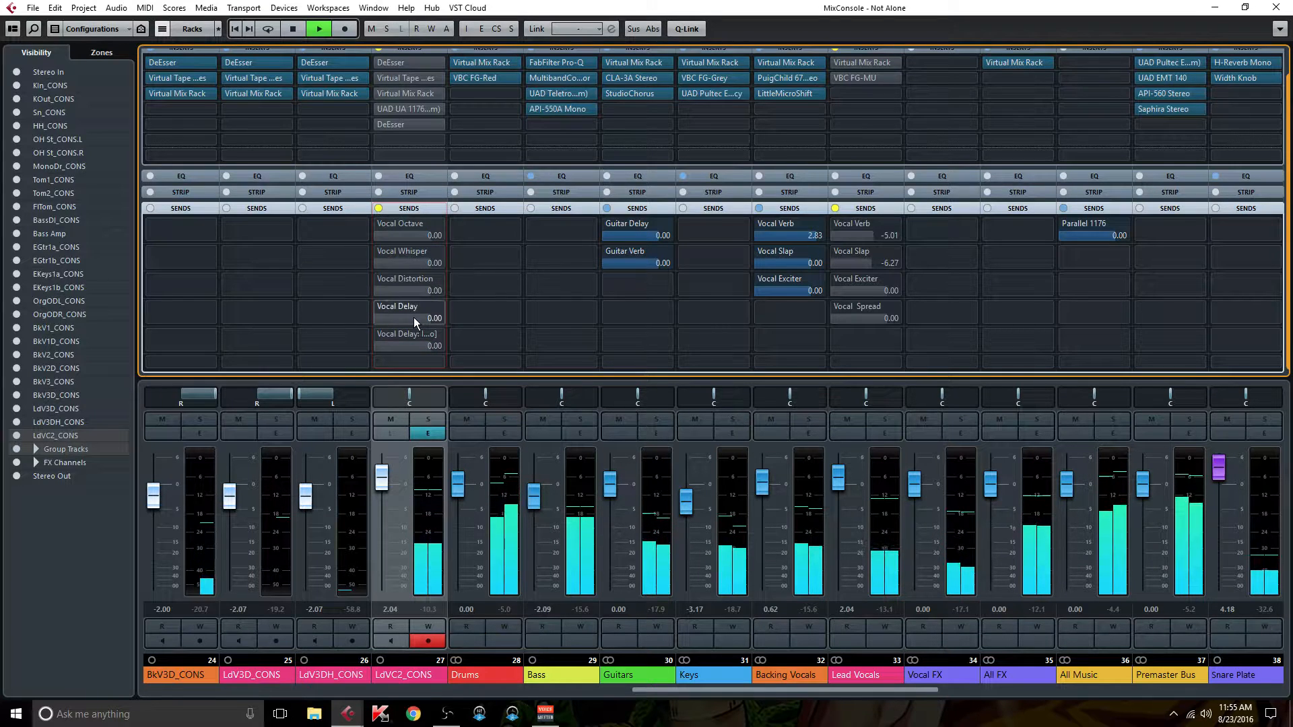
click(379, 209)
click(380, 50)
click(835, 48)
click(836, 209)
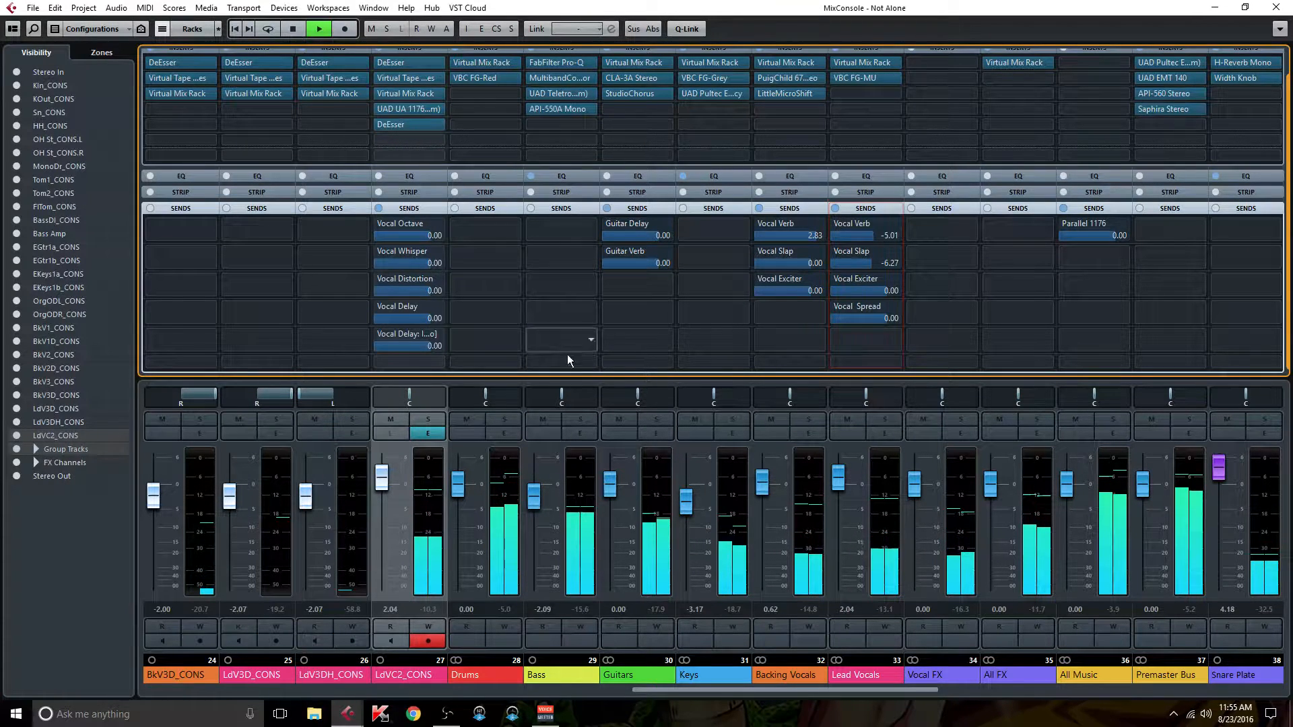
Step: Listen to the LdVC2_CONS lead vocal in solo with its effects, and clear all solo states
click(430, 418)
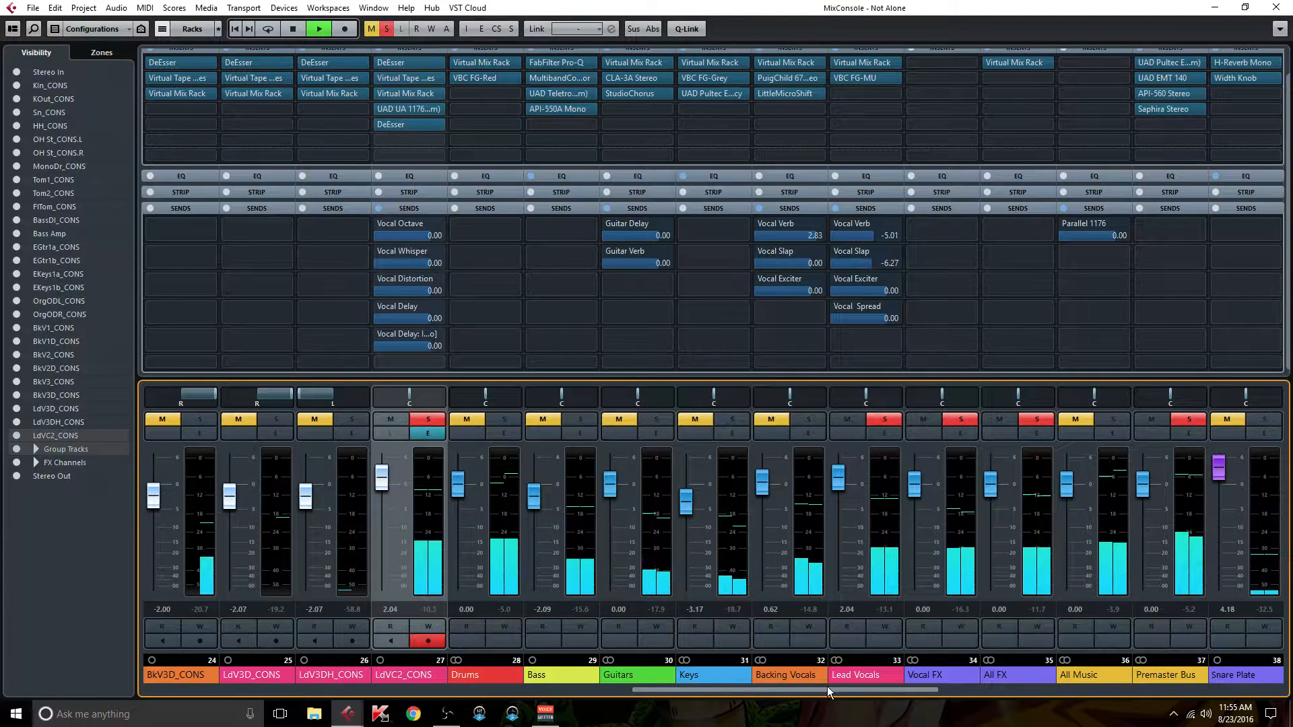
mouse_move(754, 692)
mouse_down()
mouse_move(967, 713)
mouse_move(766, 691)
mouse_up()
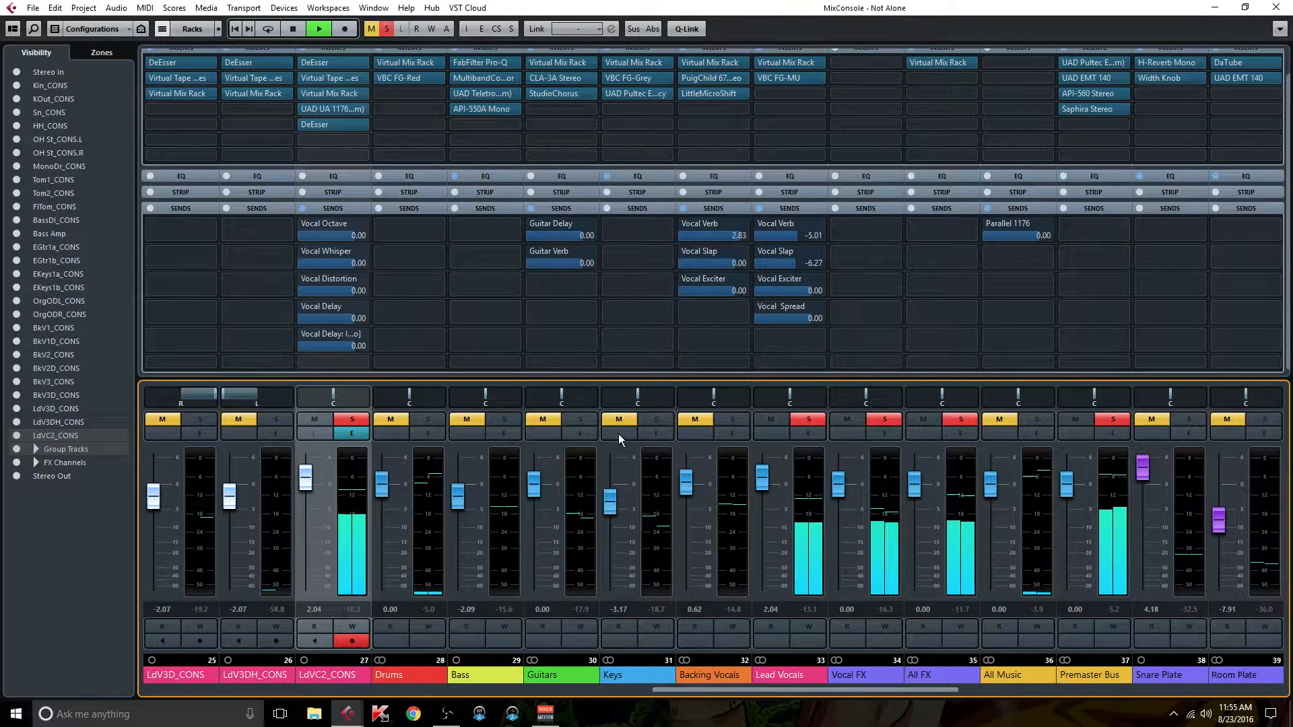
scroll(619, 434, down, 1)
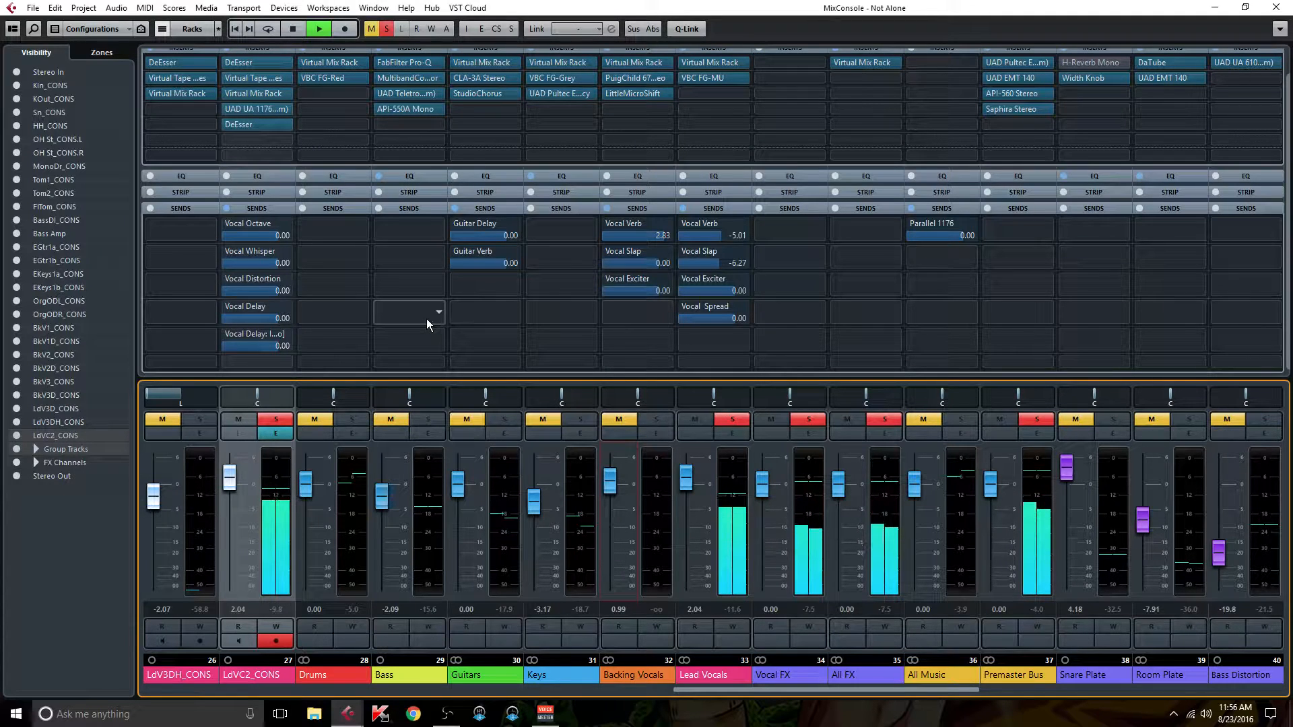
click(388, 27)
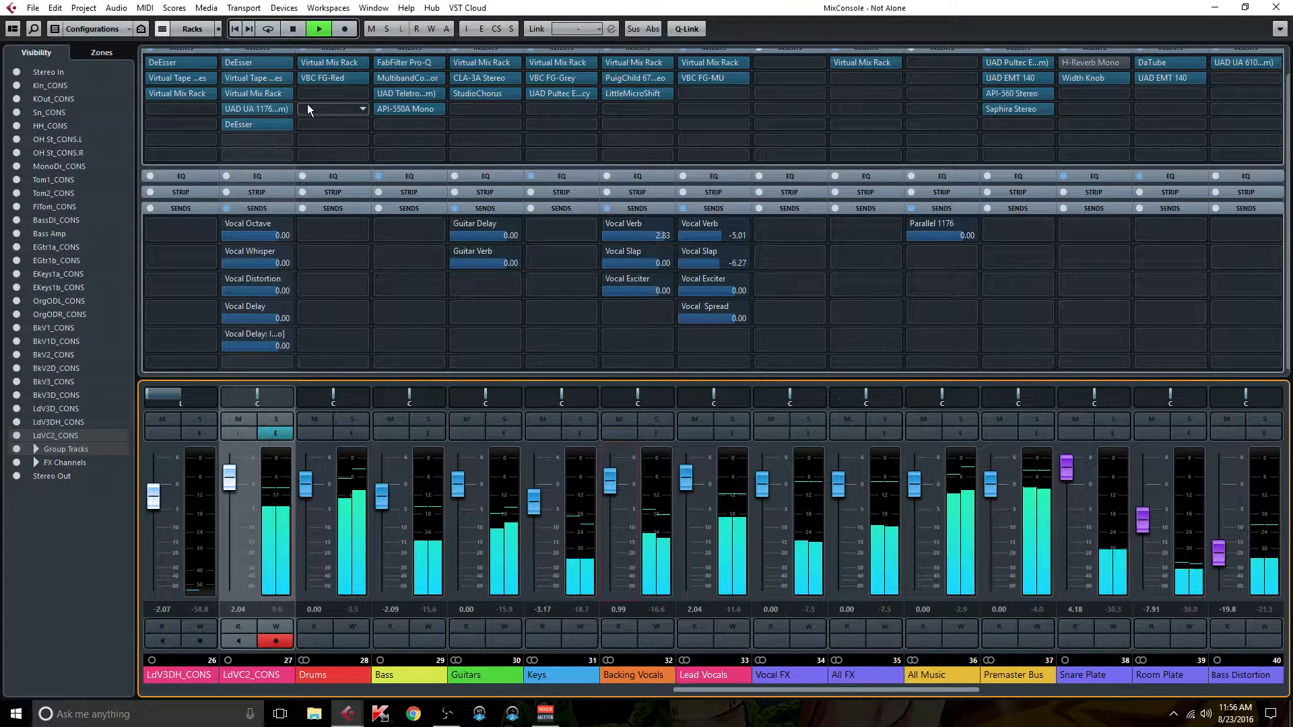
Step: Stop playback and collapse the Sends rack on the mixer channels
key(space)
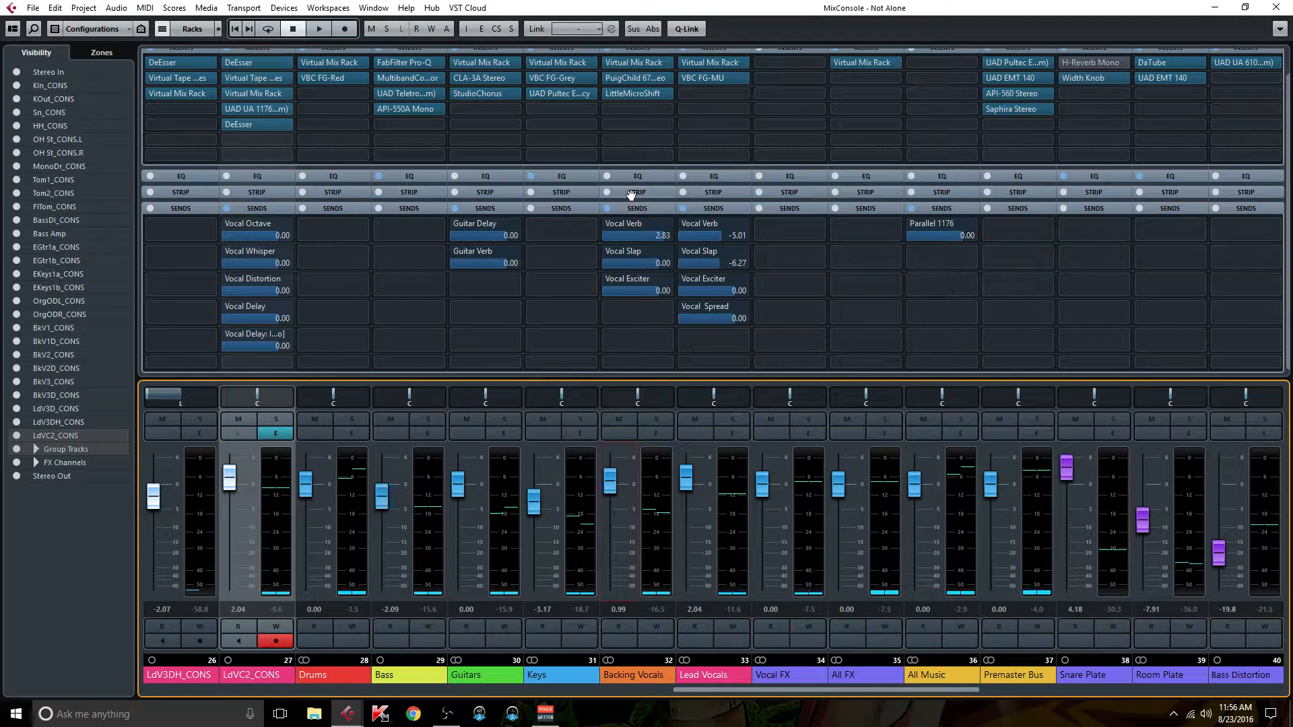
mouse_move(713, 62)
mouse_move(739, 274)
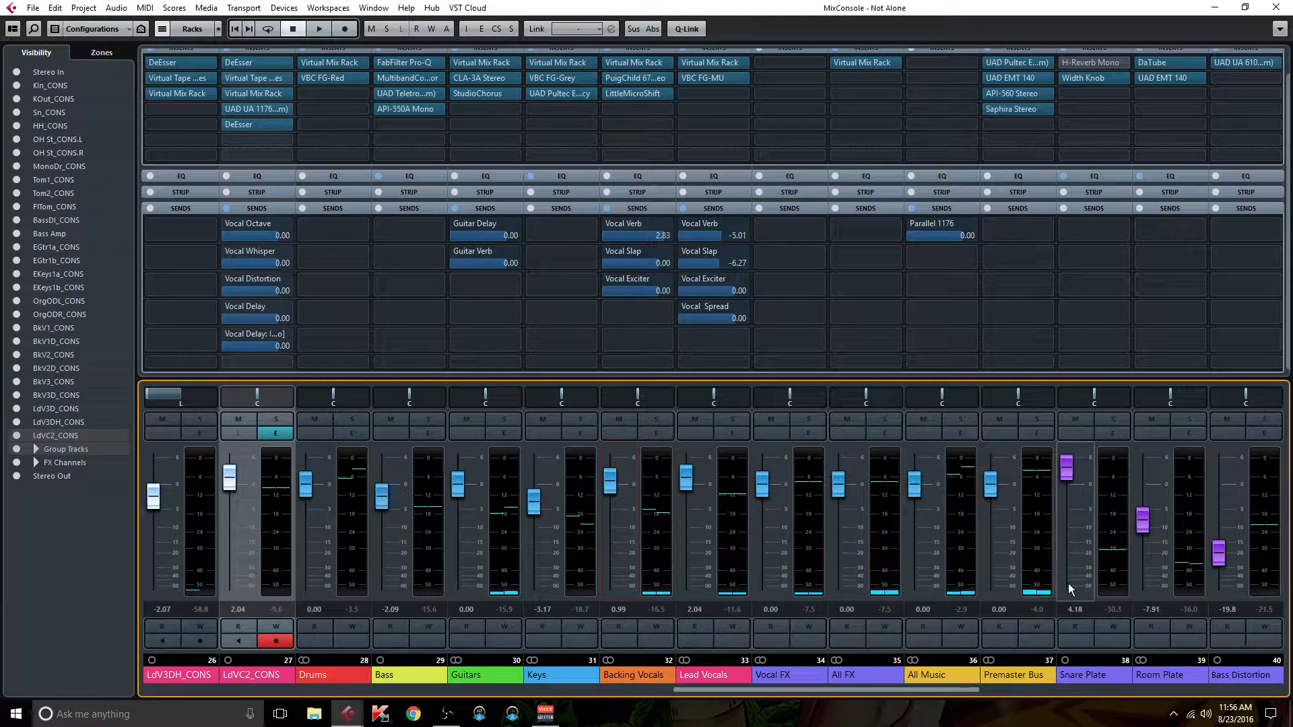
click(632, 318)
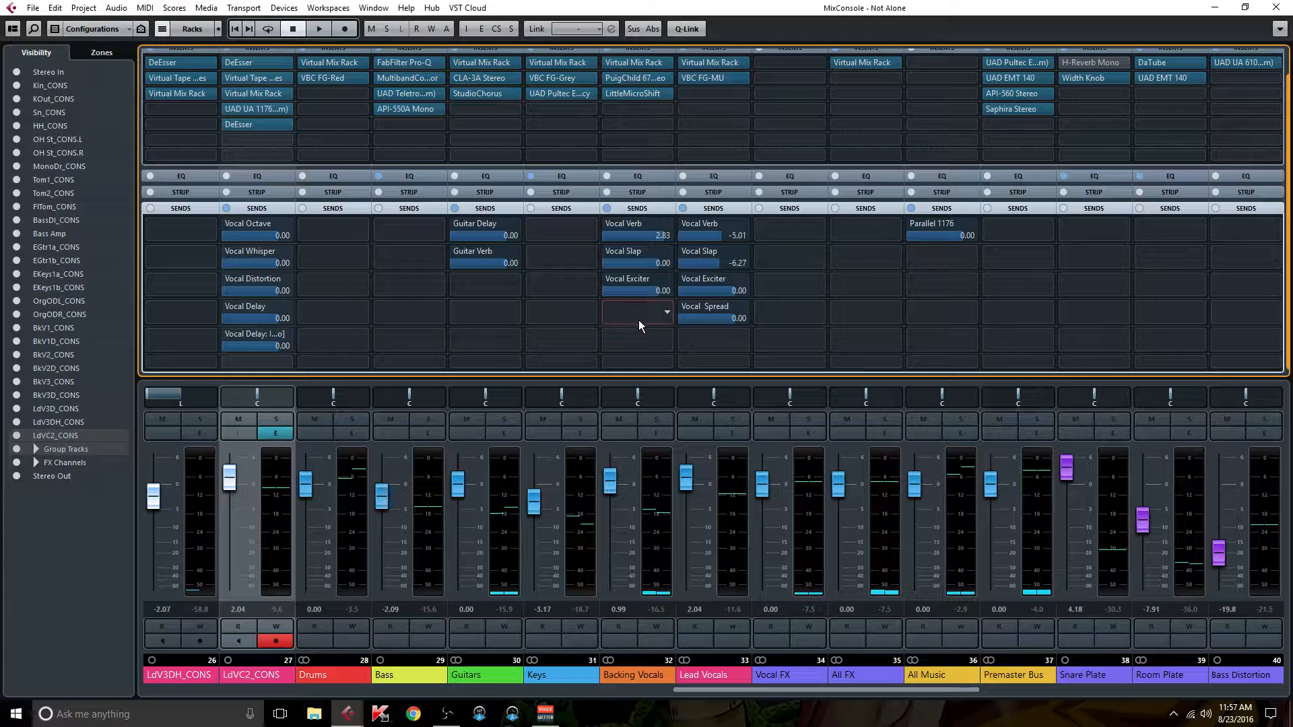
click(733, 434)
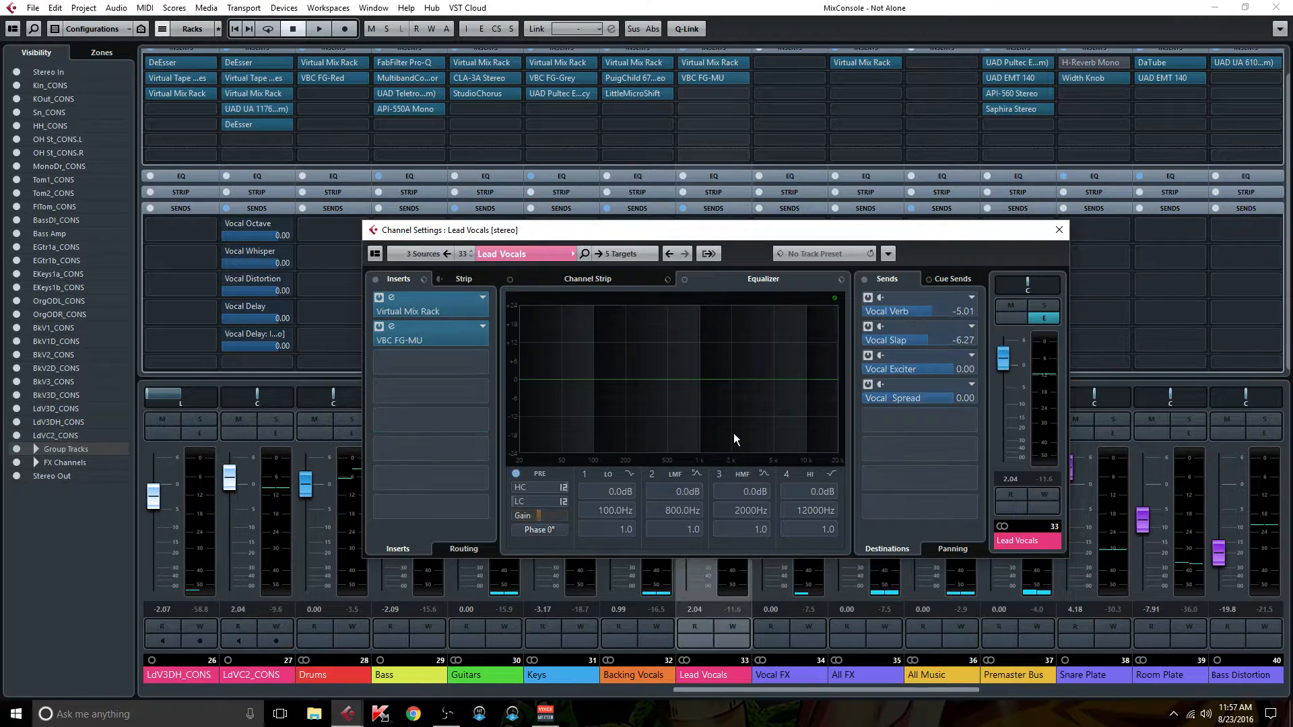
click(721, 207)
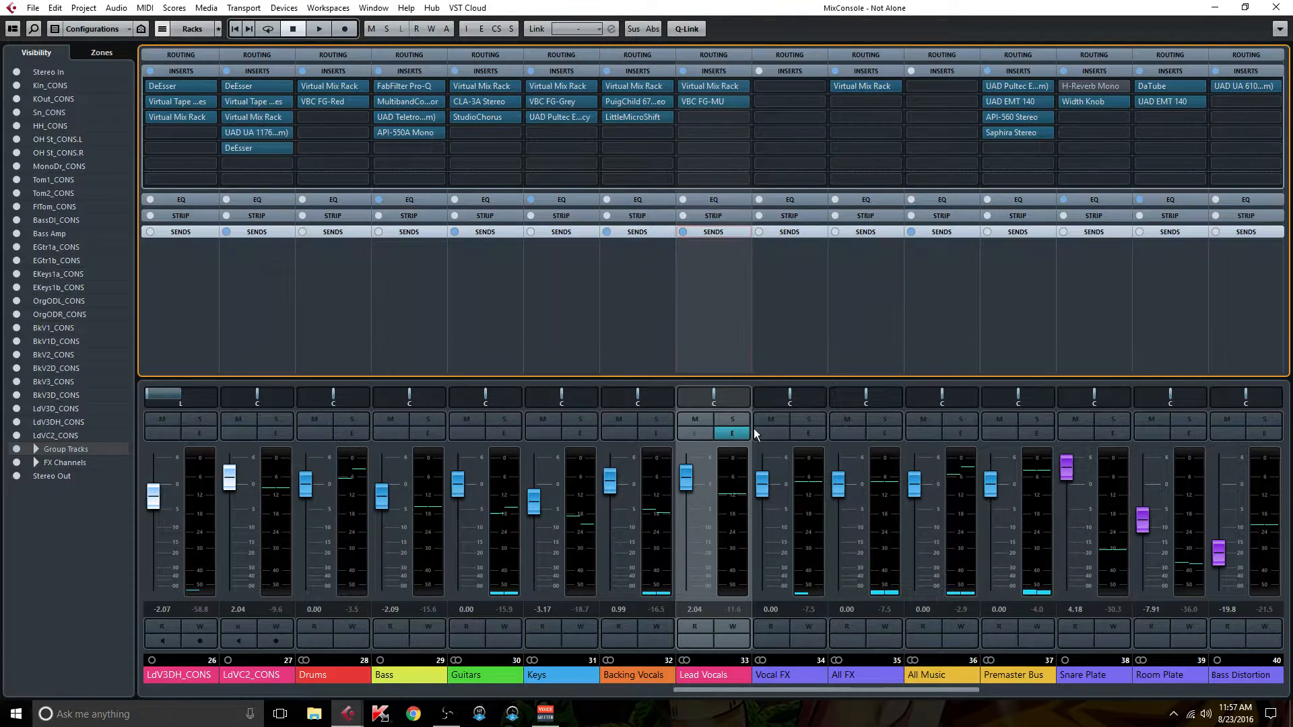
Step: Open the Lead Vocals group's channel settings and display its Virtual Mix Rack insert
click(730, 435)
click(730, 435)
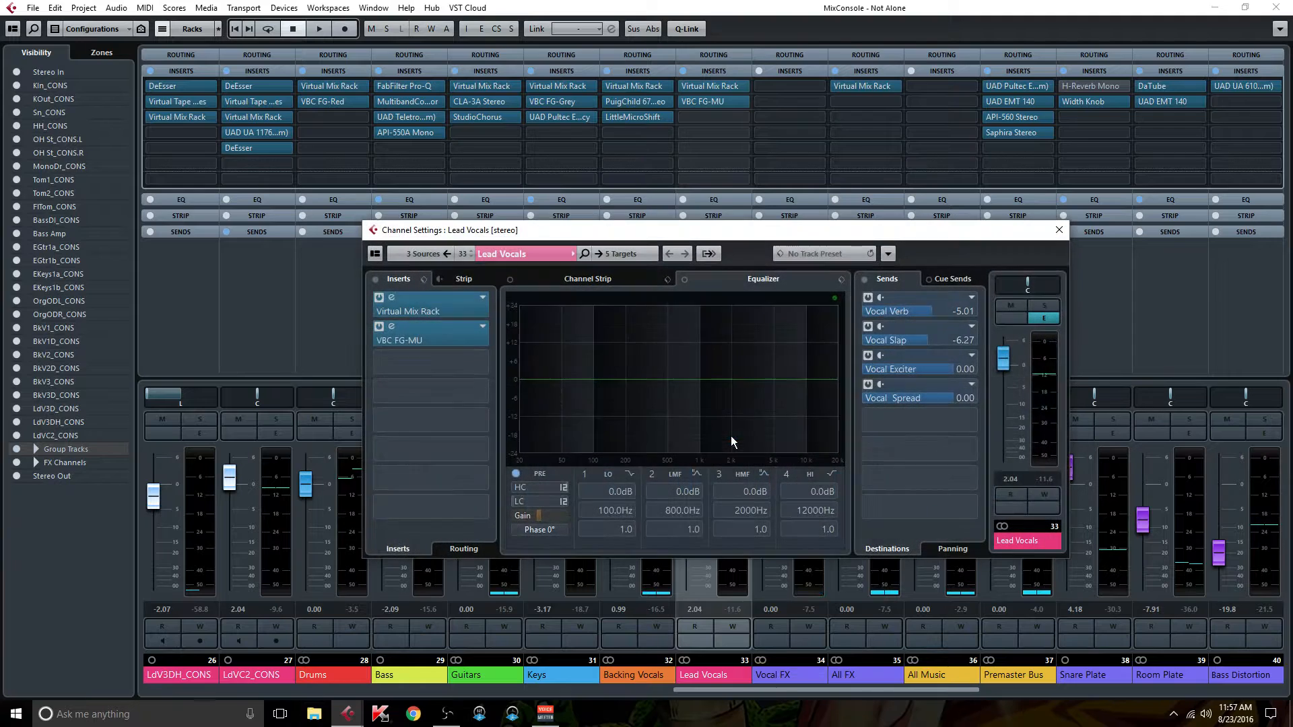
double_click(424, 311)
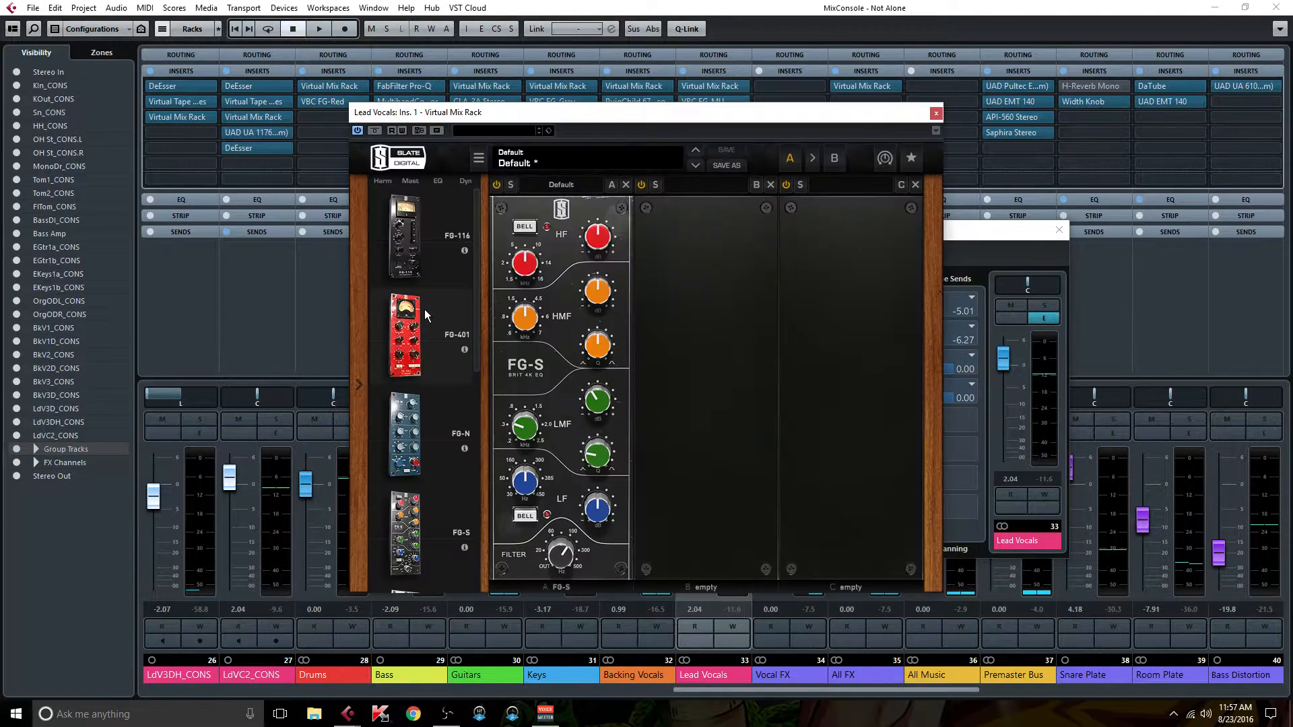
Step: Examine the FG-S EQ settings in the Lead Vocals group's Virtual Mix Rack, and close the plug-in
drag(685, 115, 859, 96)
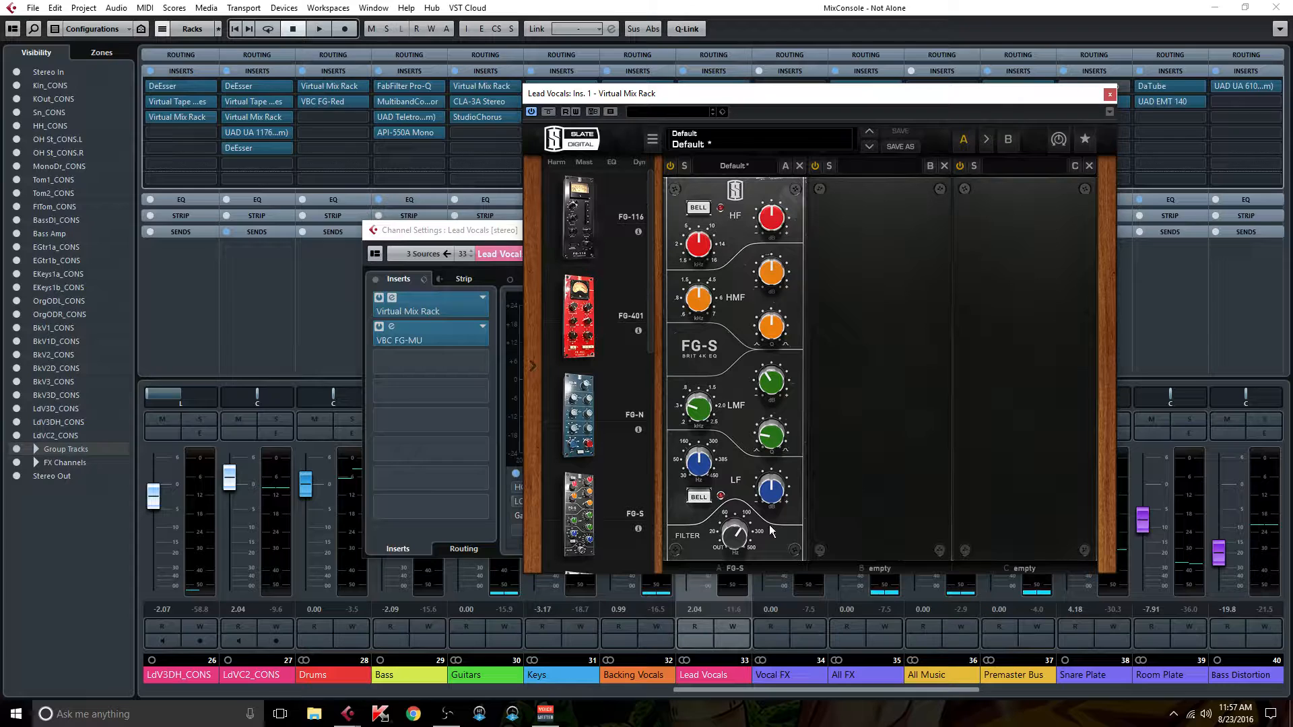
mouse_move(738, 543)
mouse_move(778, 434)
click(1109, 93)
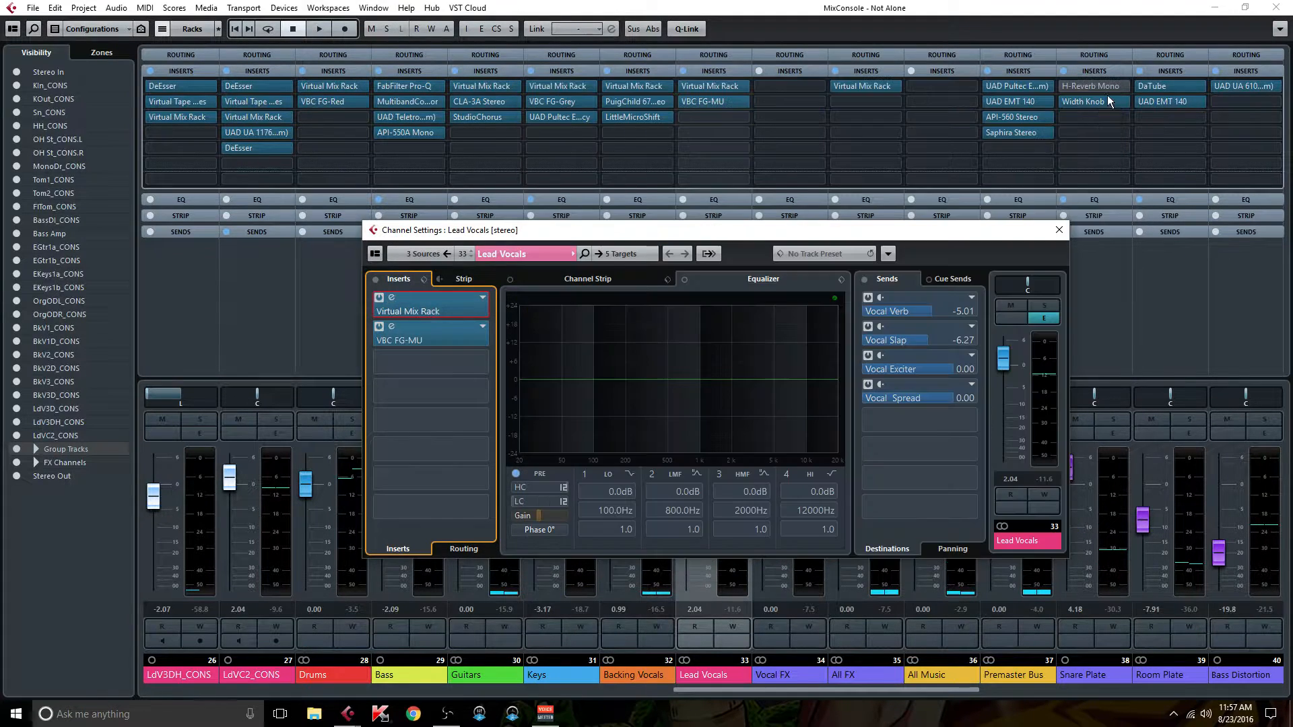
Step: Open the Lead Vocals group's VBC FG-MU compressor, examine its settings, and close it
click(425, 337)
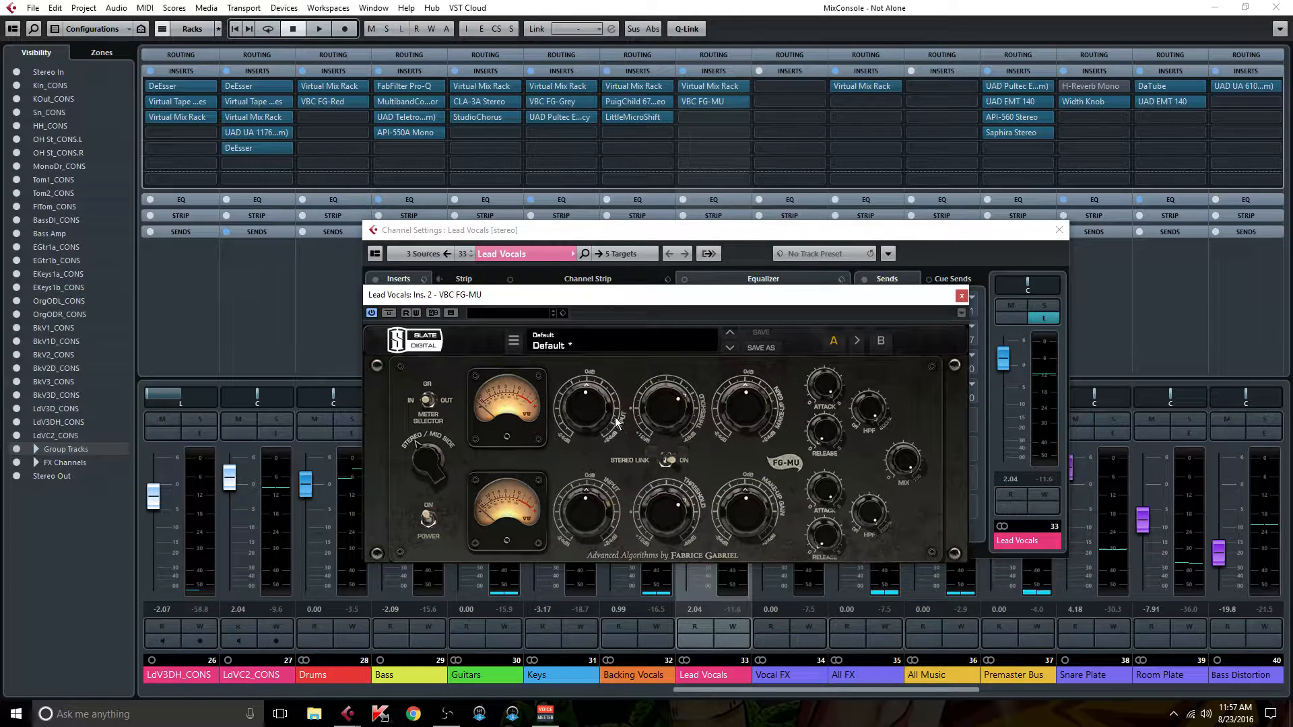
mouse_move(598, 410)
drag(574, 293, 687, 299)
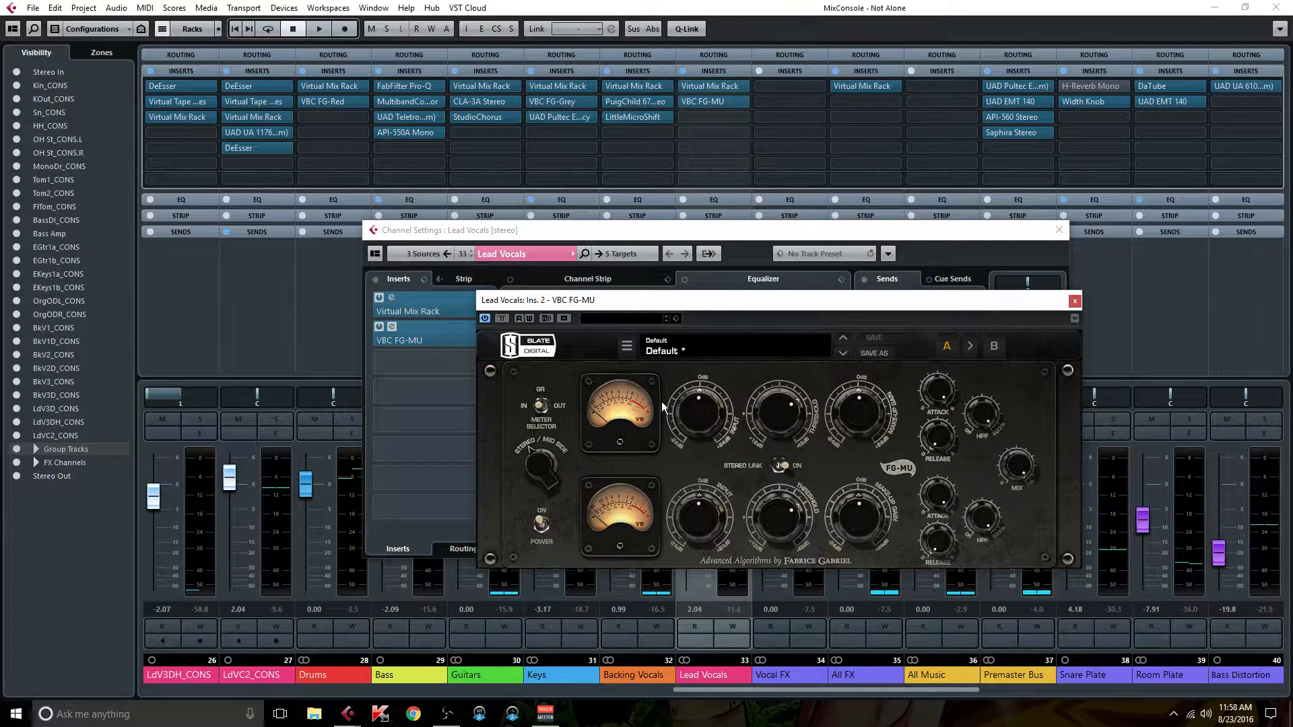
drag(699, 688, 650, 687)
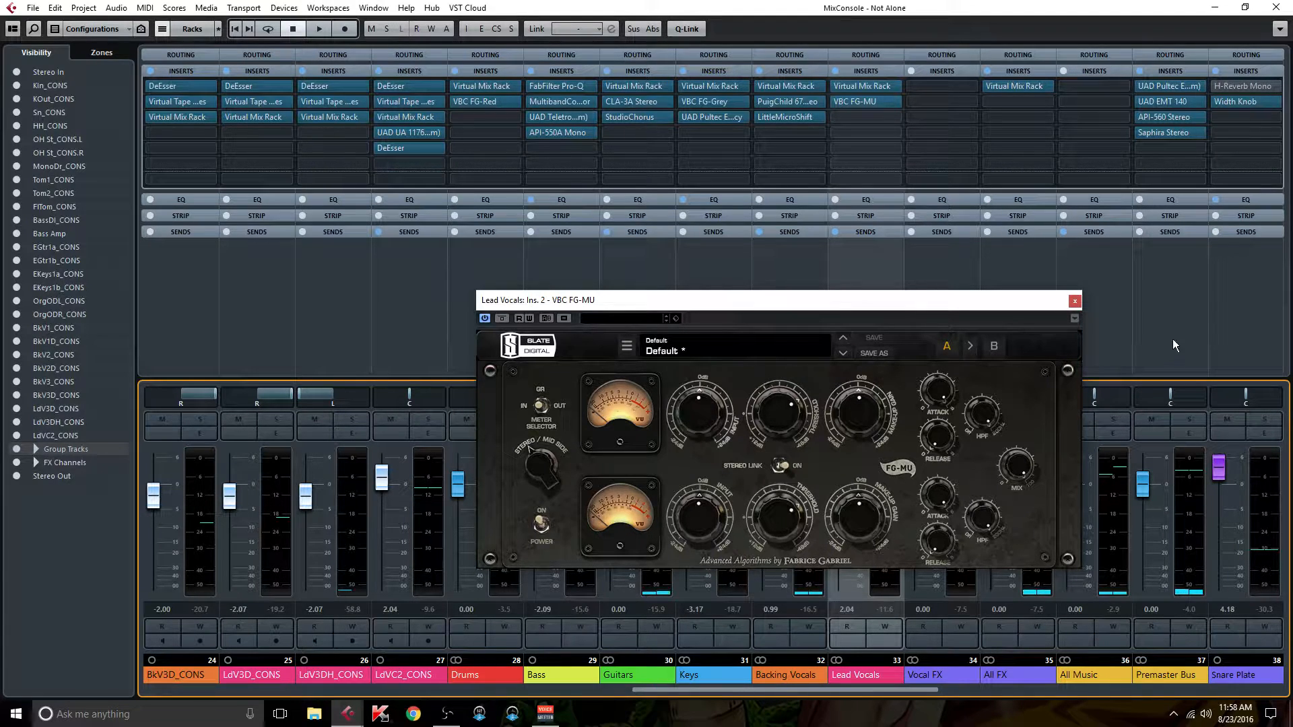
click(1073, 303)
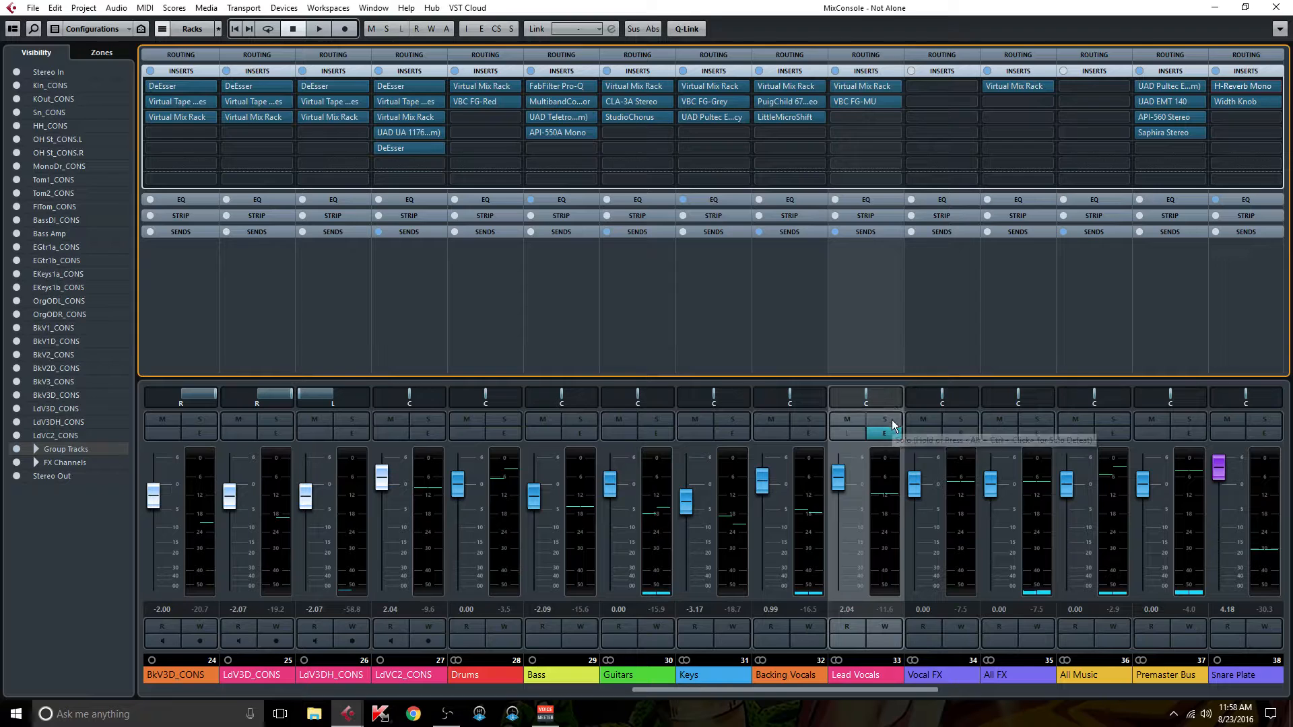
Step: Show the mixer's Sends rack and inspect the UAD EMT 140 fed by the Lead Vocals group's Vocal Verb send
click(866, 232)
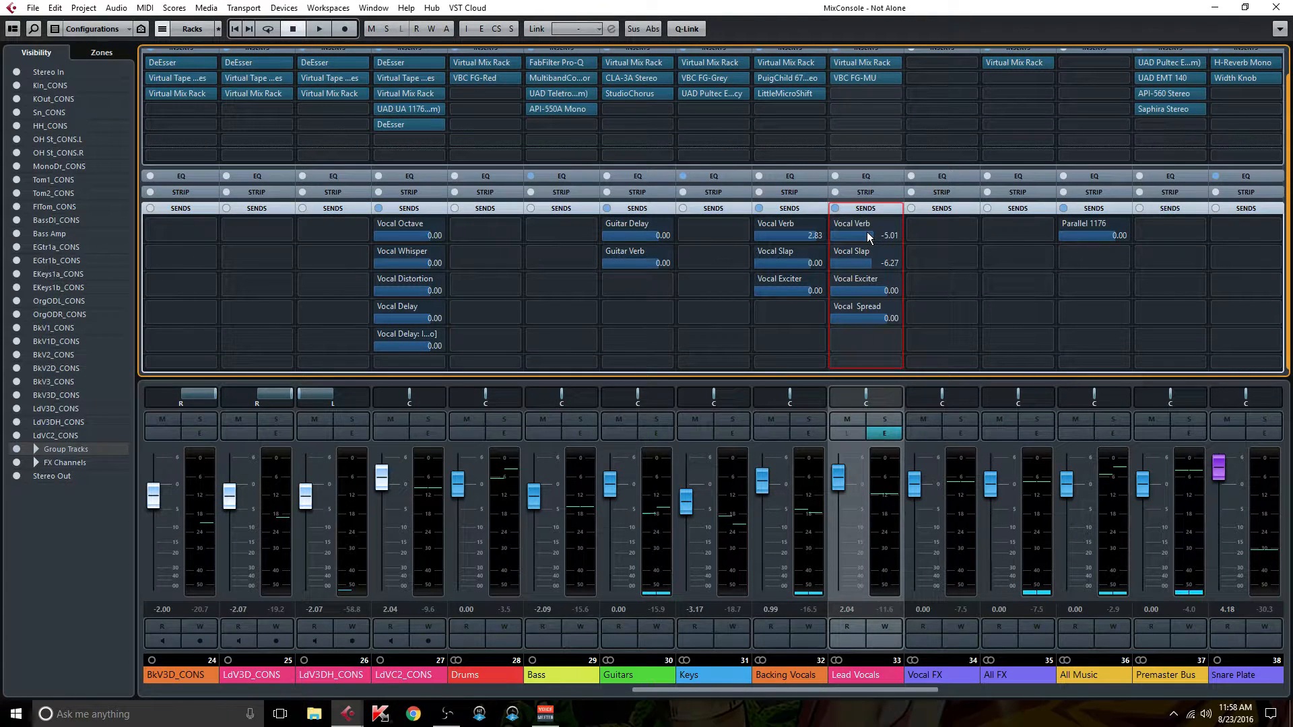
right_click(863, 232)
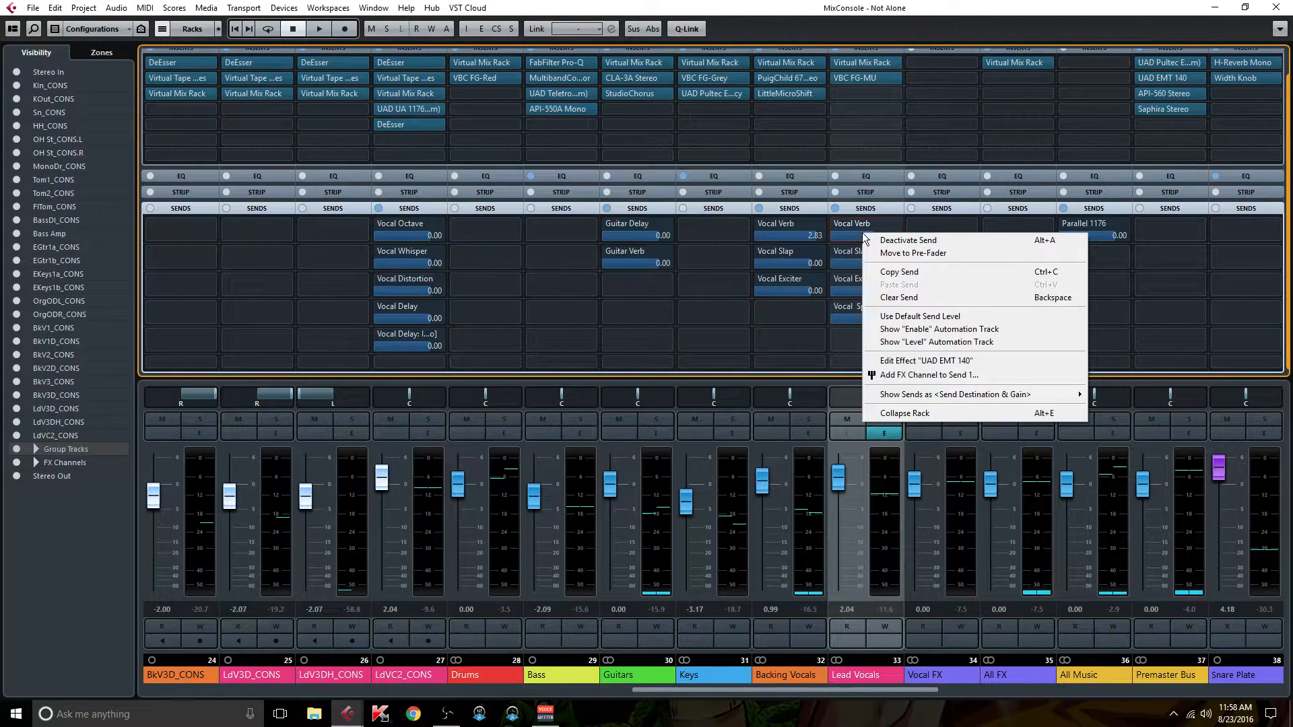
click(906, 361)
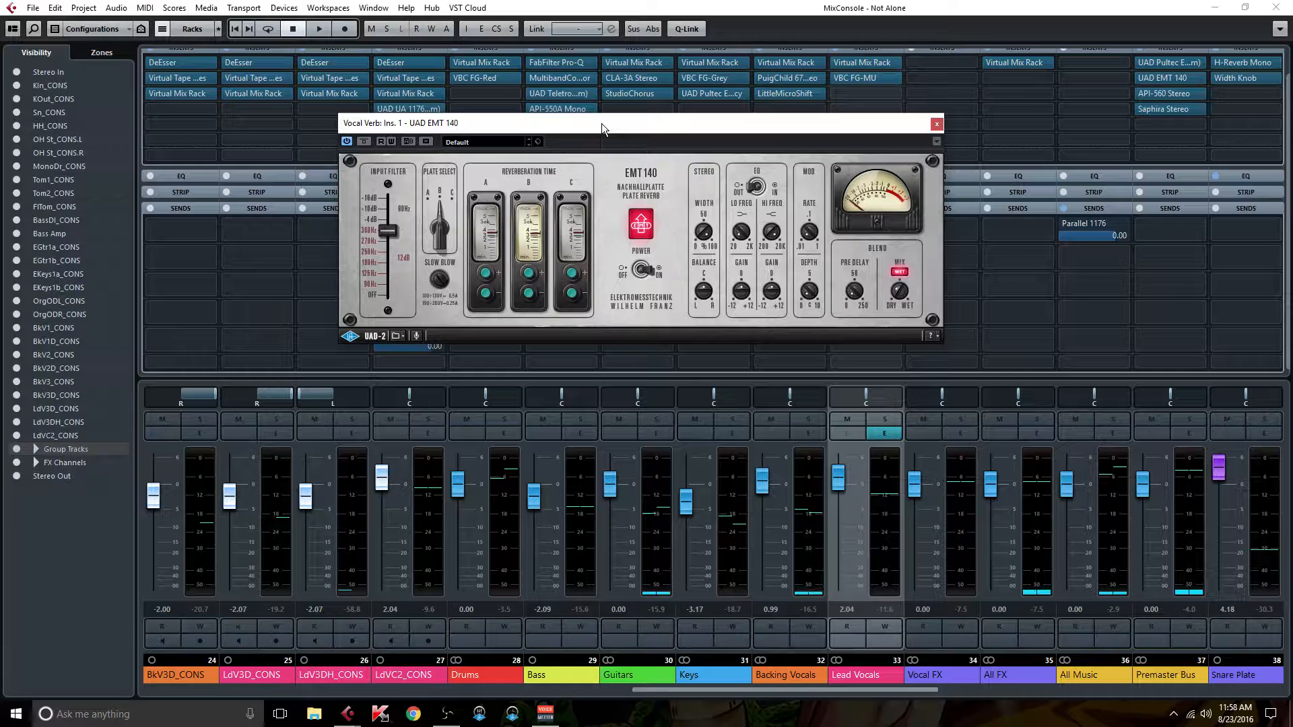
drag(600, 123, 600, 283)
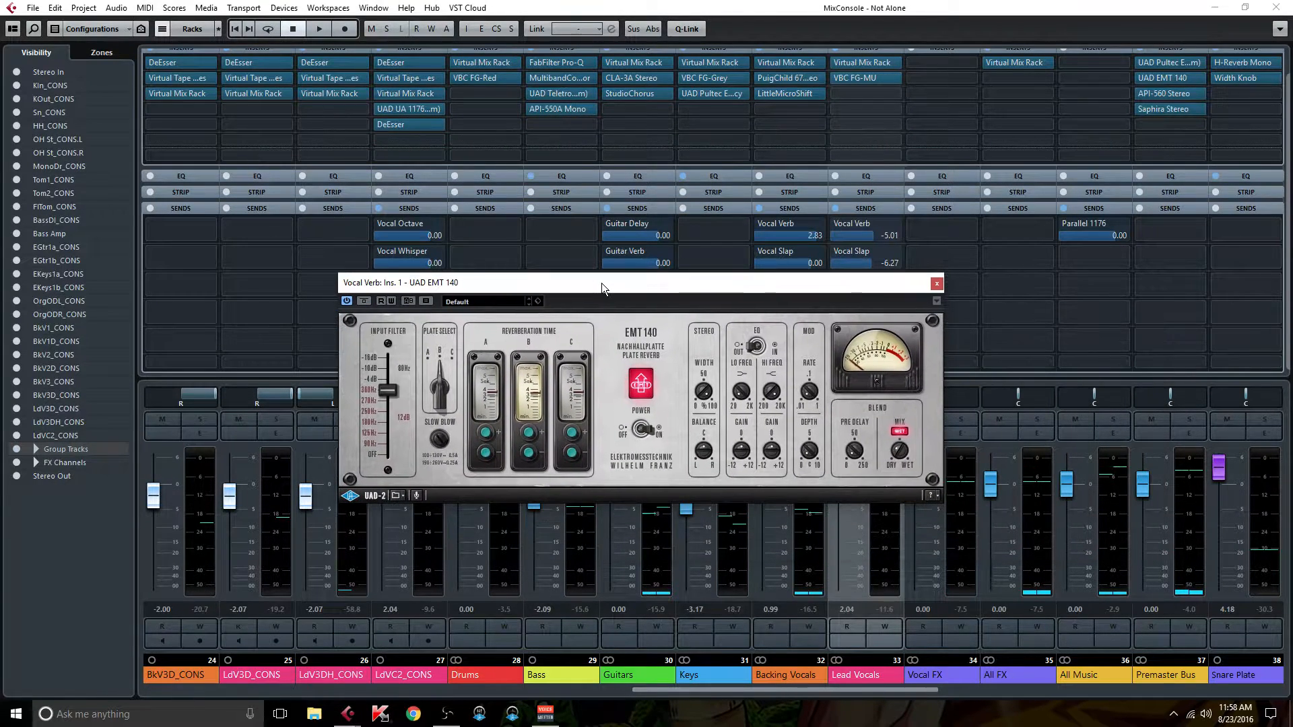
click(936, 283)
Step: Open the Vocal Verb FX channel's settings and display its LittleMicroShift insert beside the fader
drag(851, 692, 1057, 685)
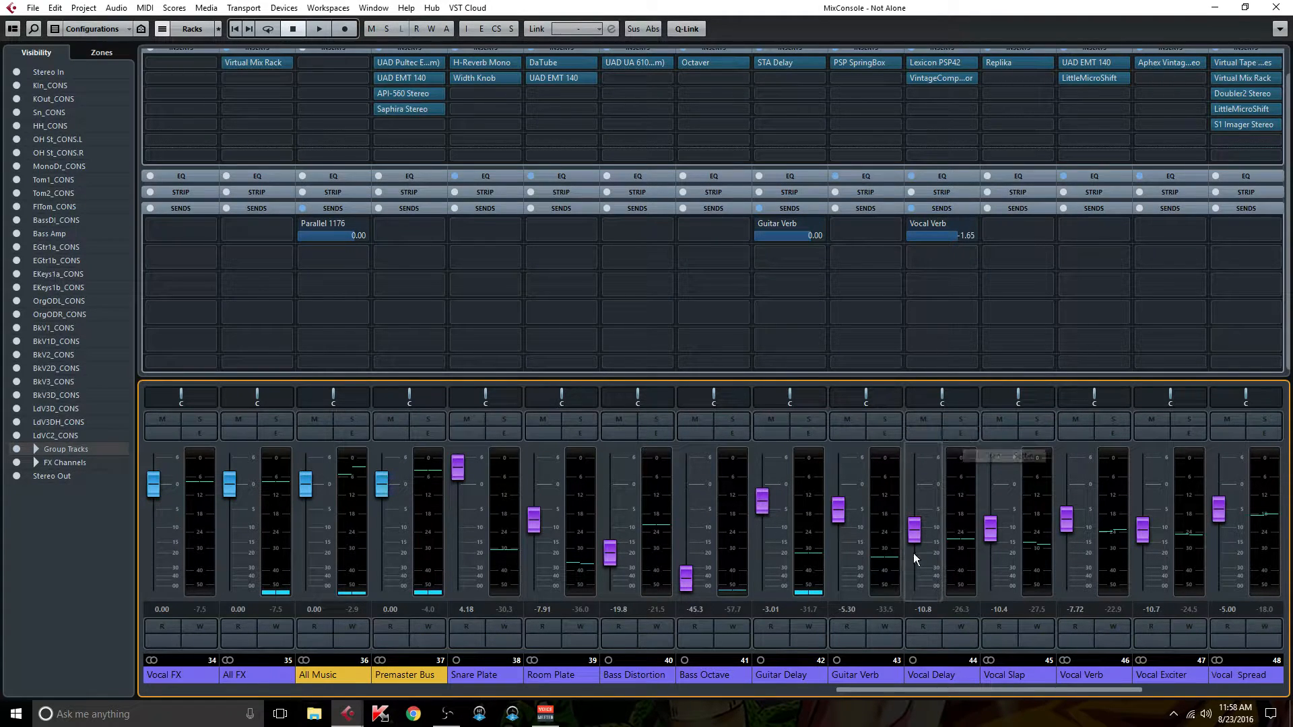
drag(929, 692, 1043, 685)
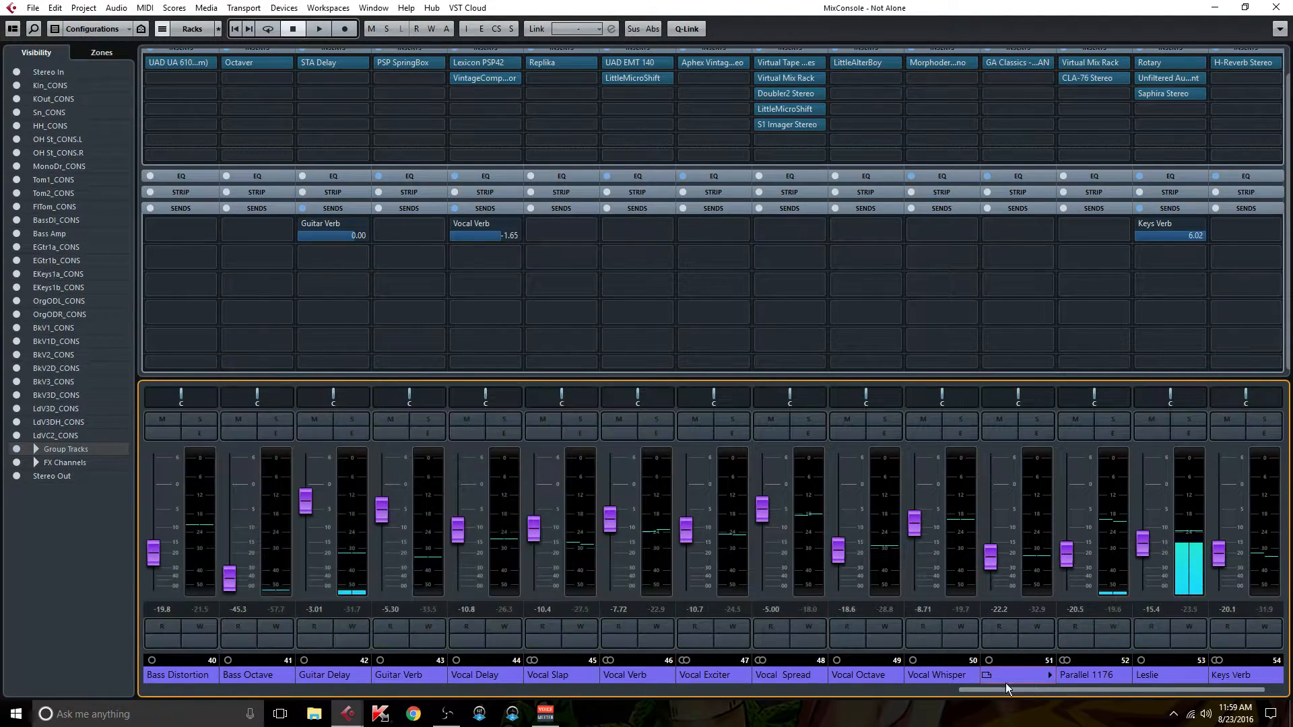
click(660, 435)
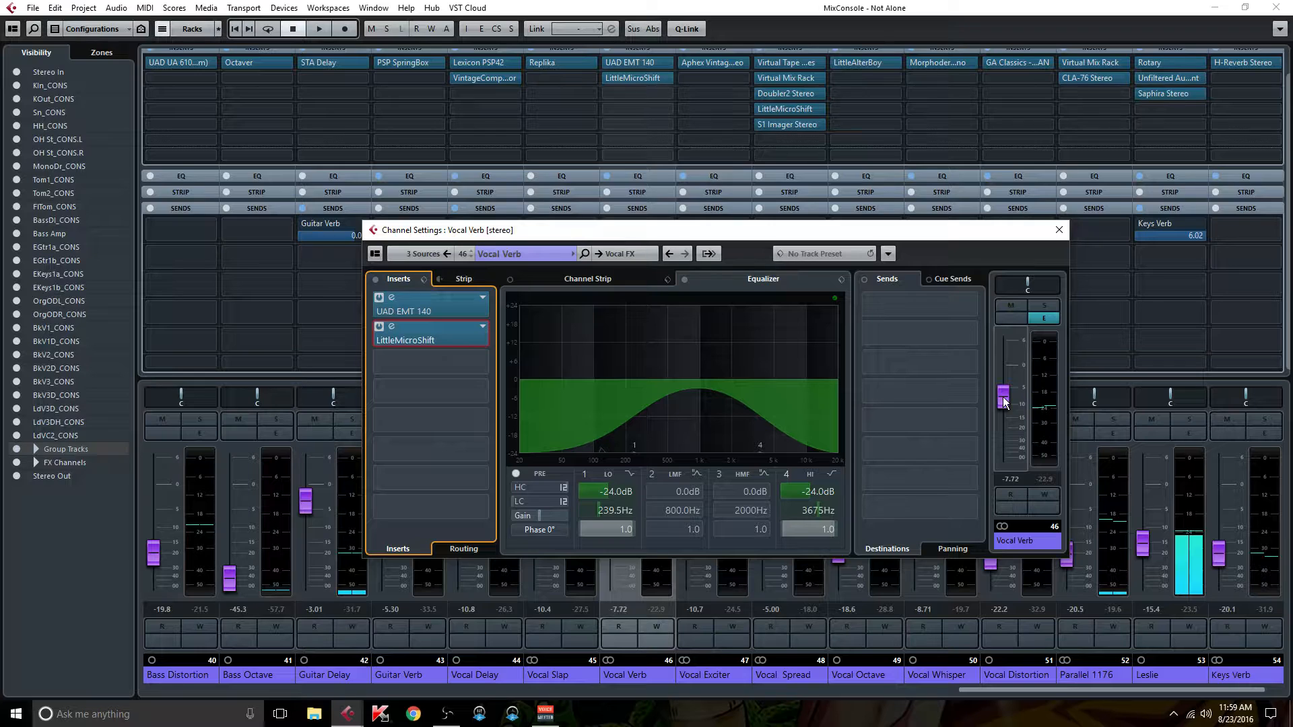
double_click(424, 339)
drag(478, 239, 701, 332)
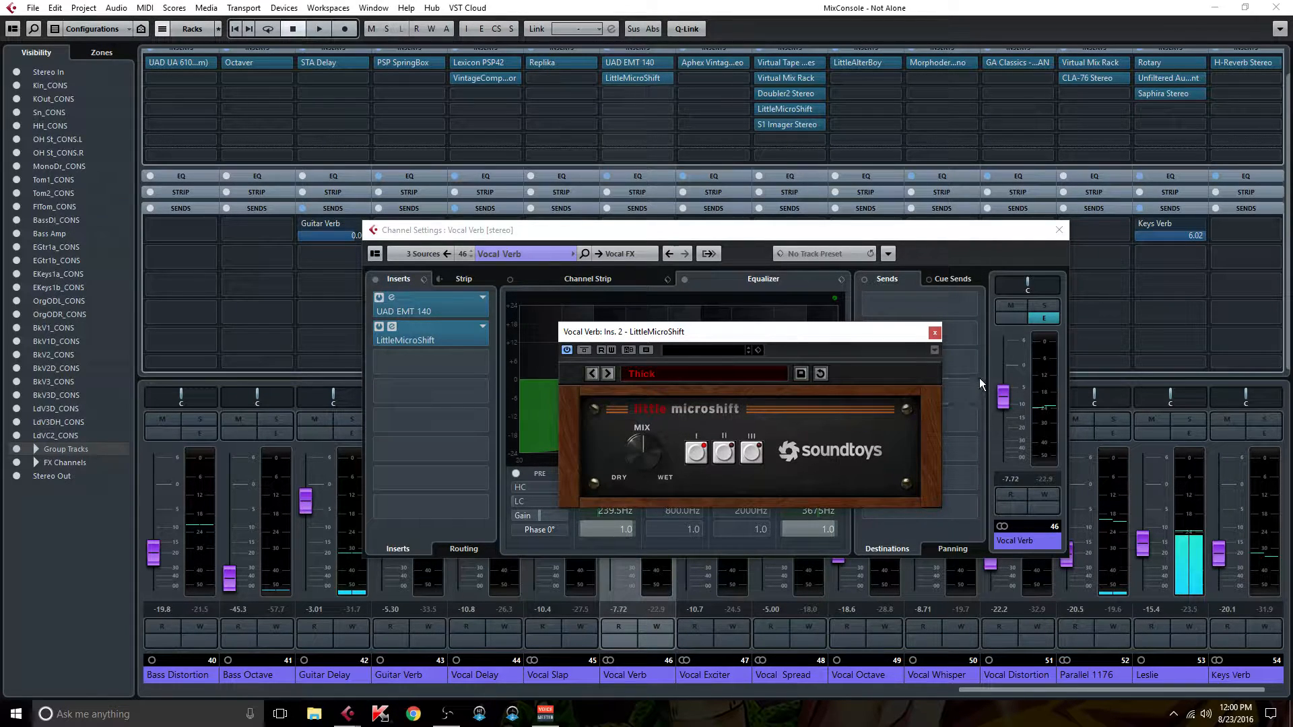
Step: Play the song with Vocal Verb soloed, its fader raised to 4.18 and LittleMicroShift's Mix turned further toward wet
key(space)
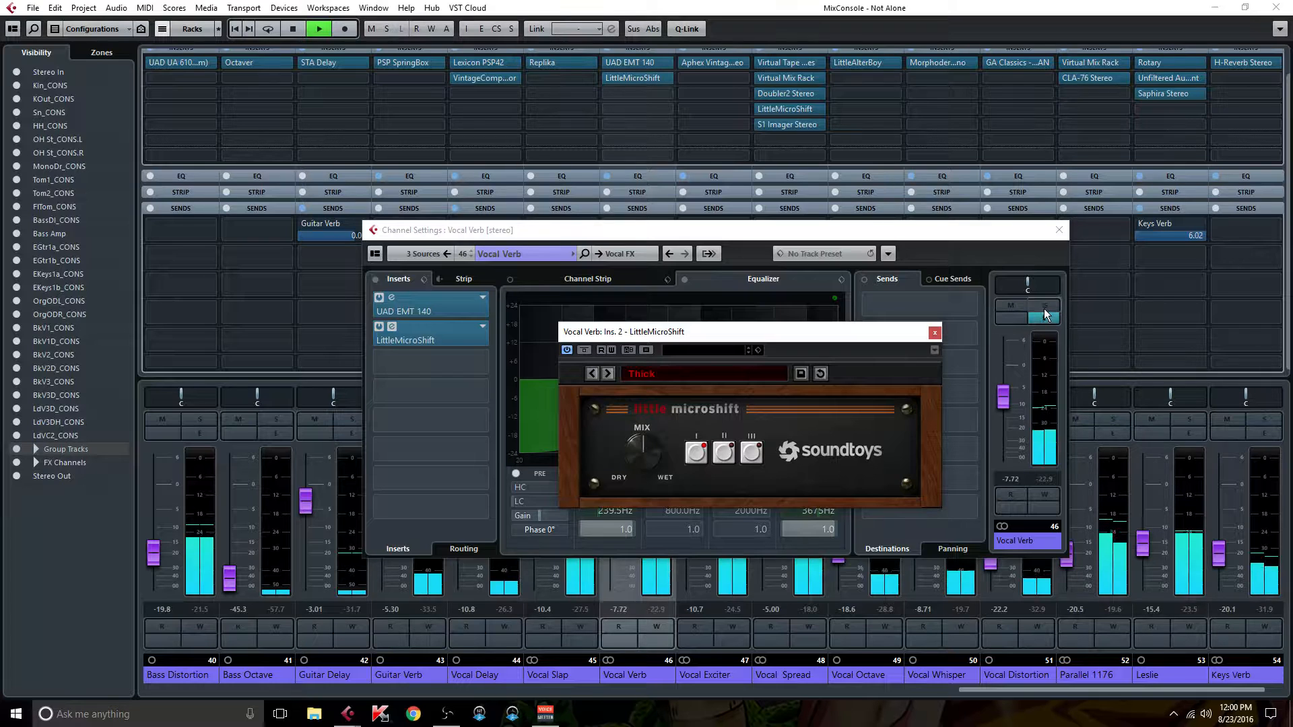
click(1044, 307)
drag(1002, 400, 1000, 354)
drag(625, 453, 647, 381)
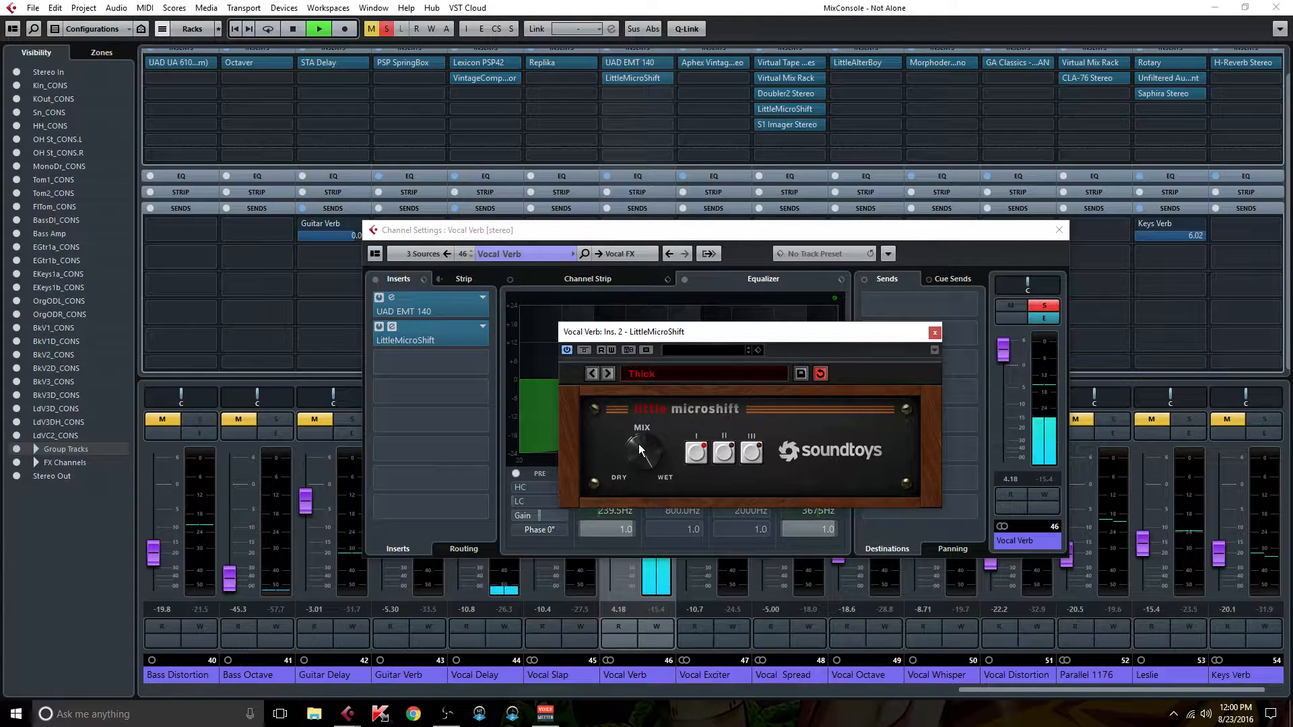
Step: Compare Vocal Verb with LittleMicroShift bypassed and active while trying different shift styles, leaving style I active
click(585, 349)
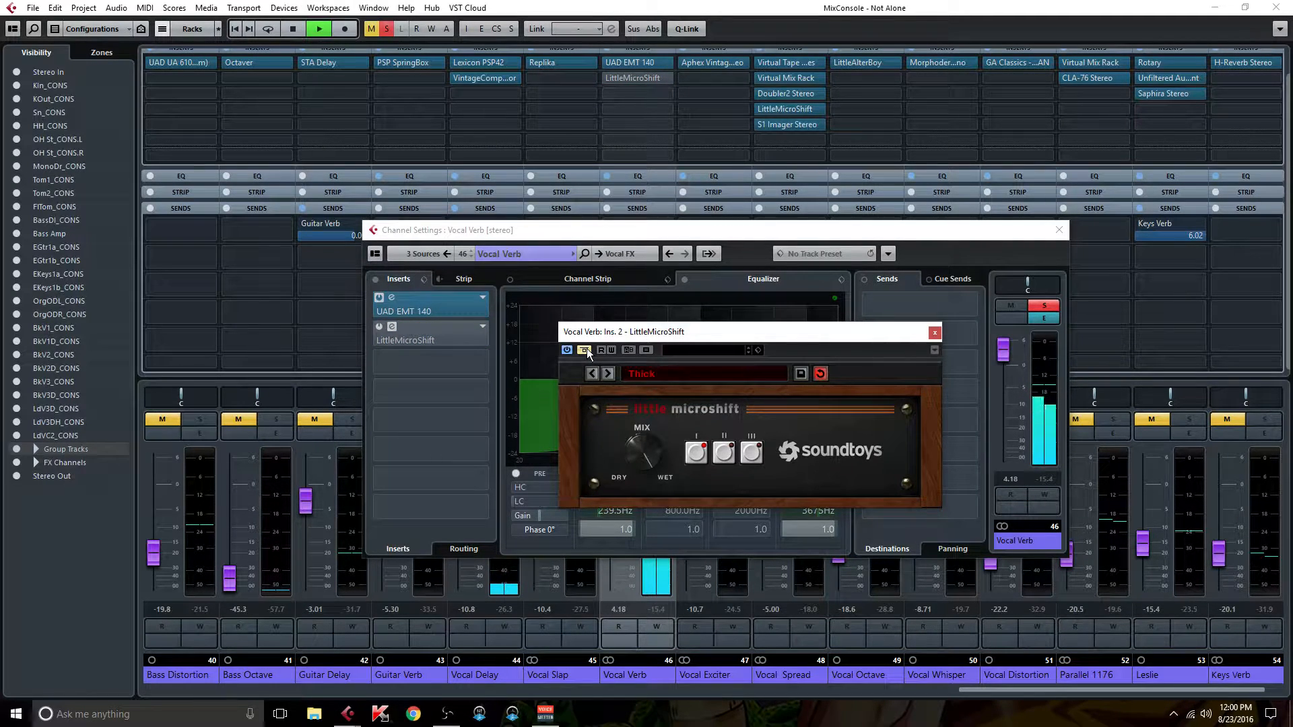
click(585, 350)
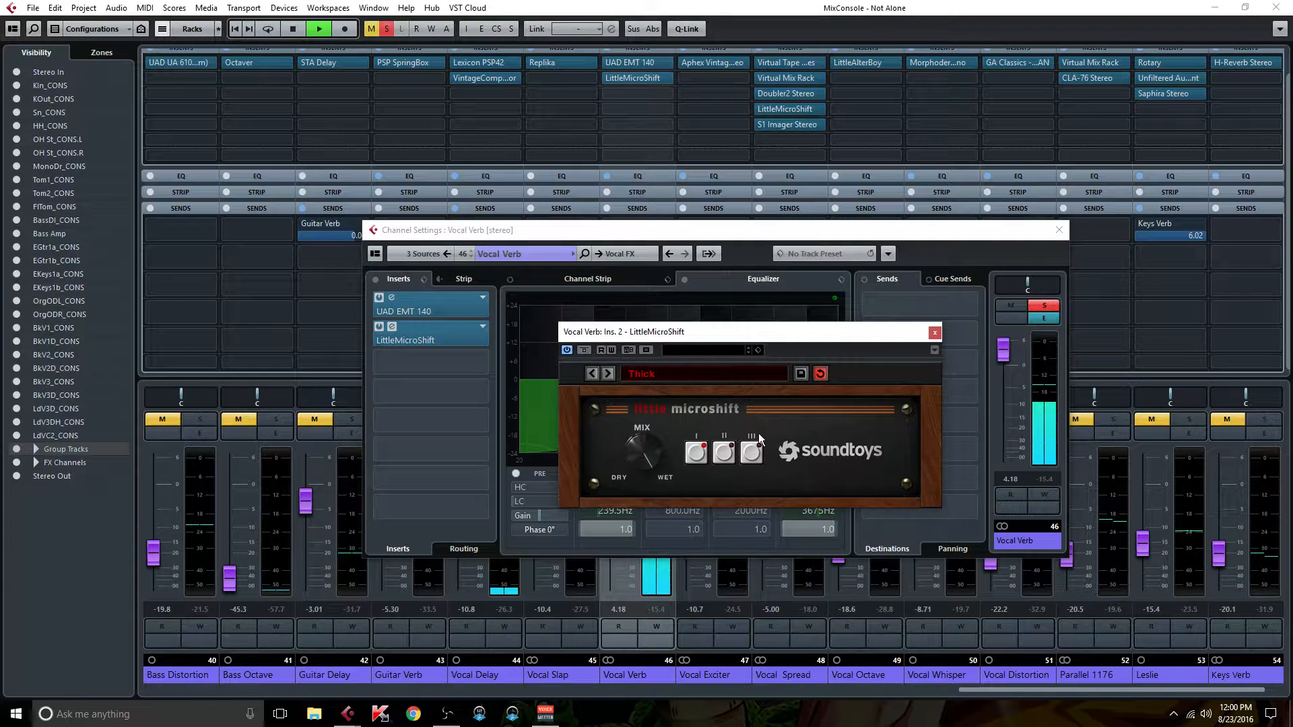
click(751, 452)
click(585, 349)
click(586, 350)
click(584, 350)
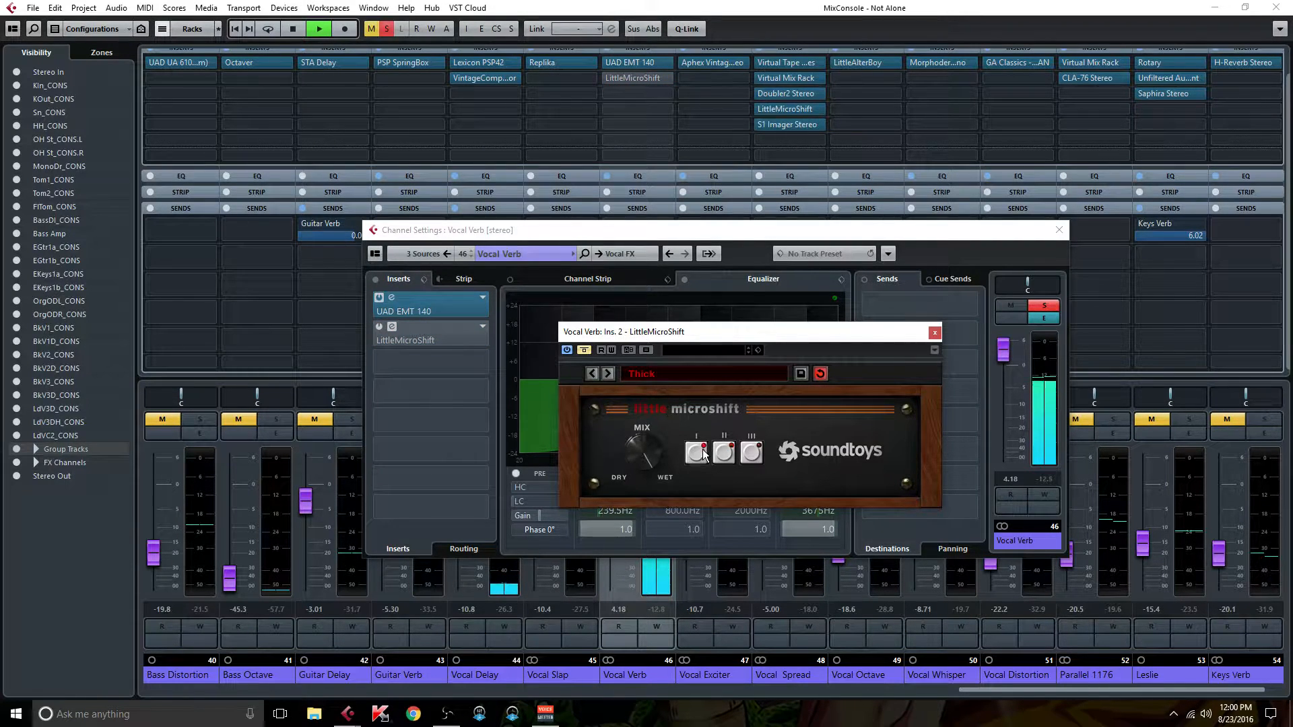
click(584, 350)
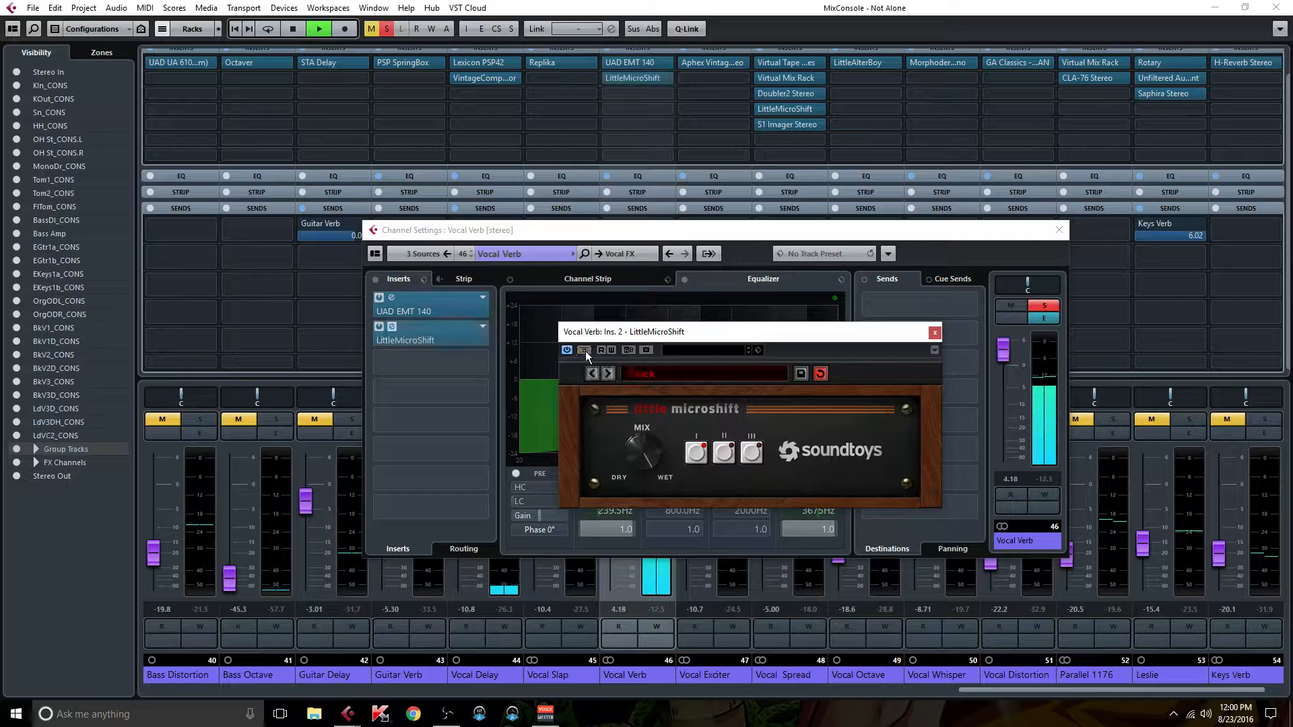
Step: Return LittleMicroShift's Mix to its midpoint, and with playback stopped set the Vocal Verb fader to -7.34
drag(640, 444, 643, 525)
key(space)
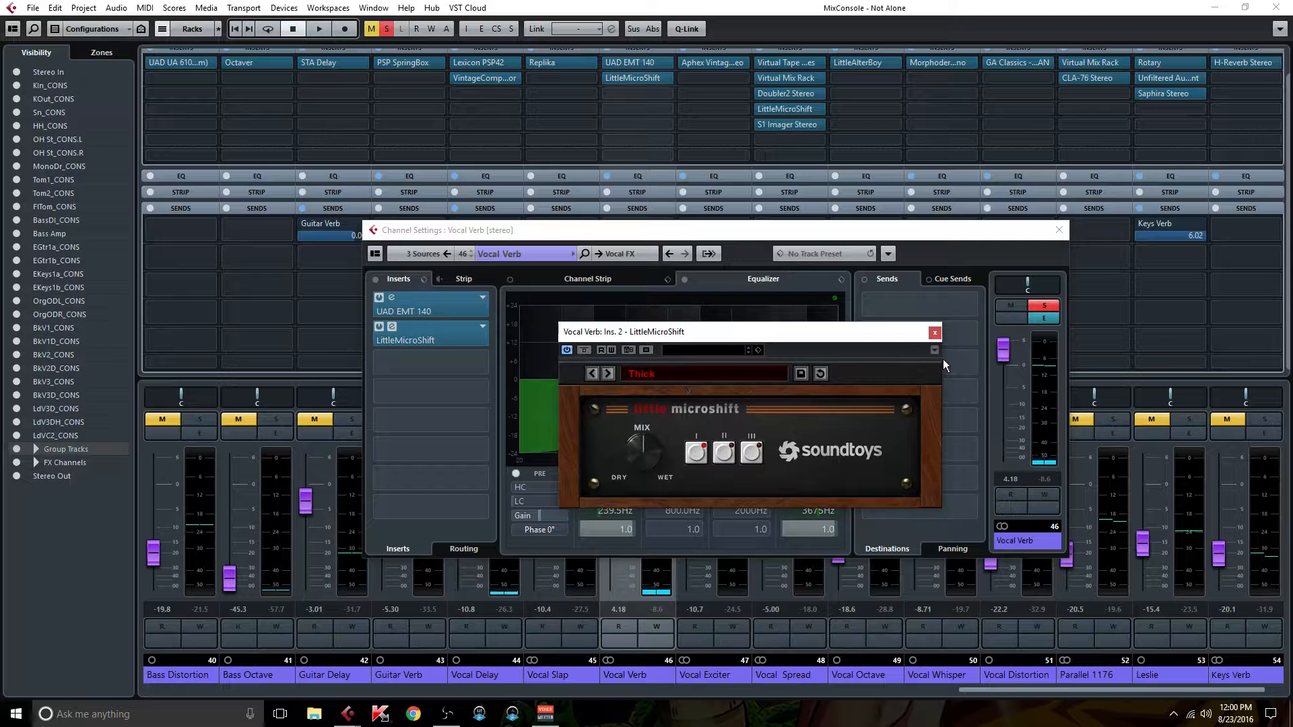
drag(1006, 352, 1017, 398)
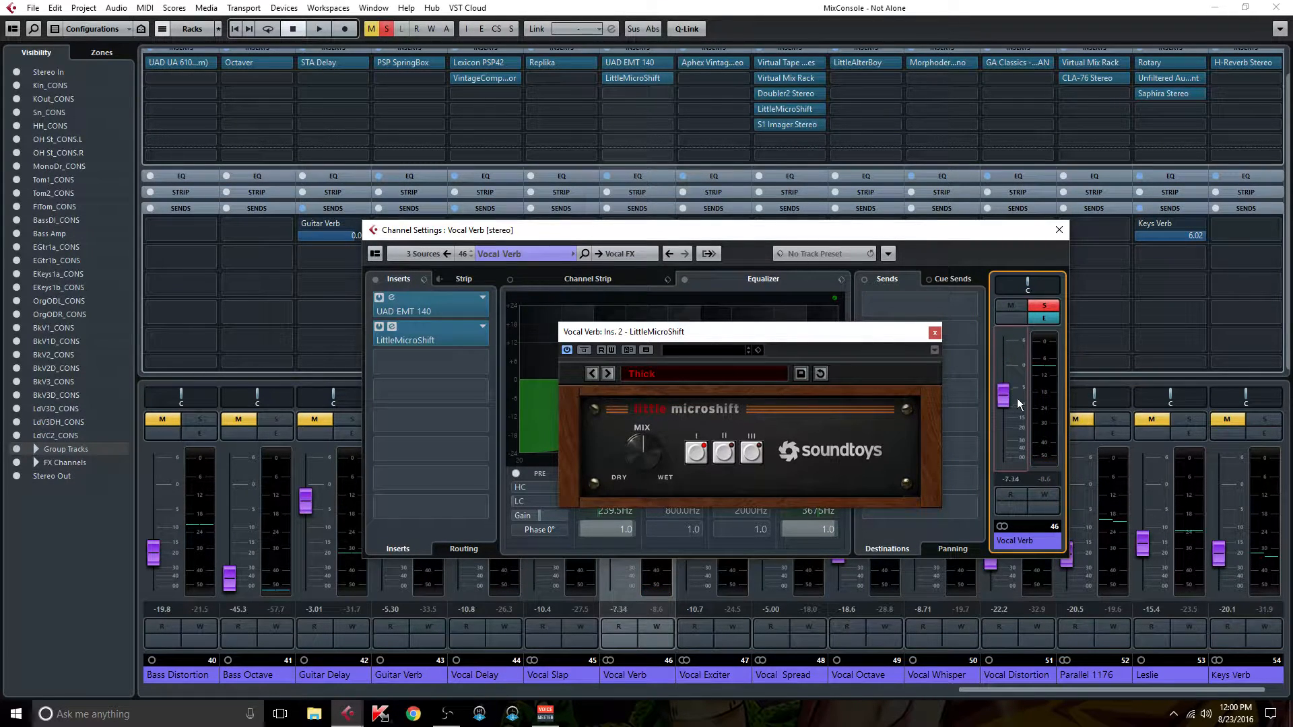
click(935, 331)
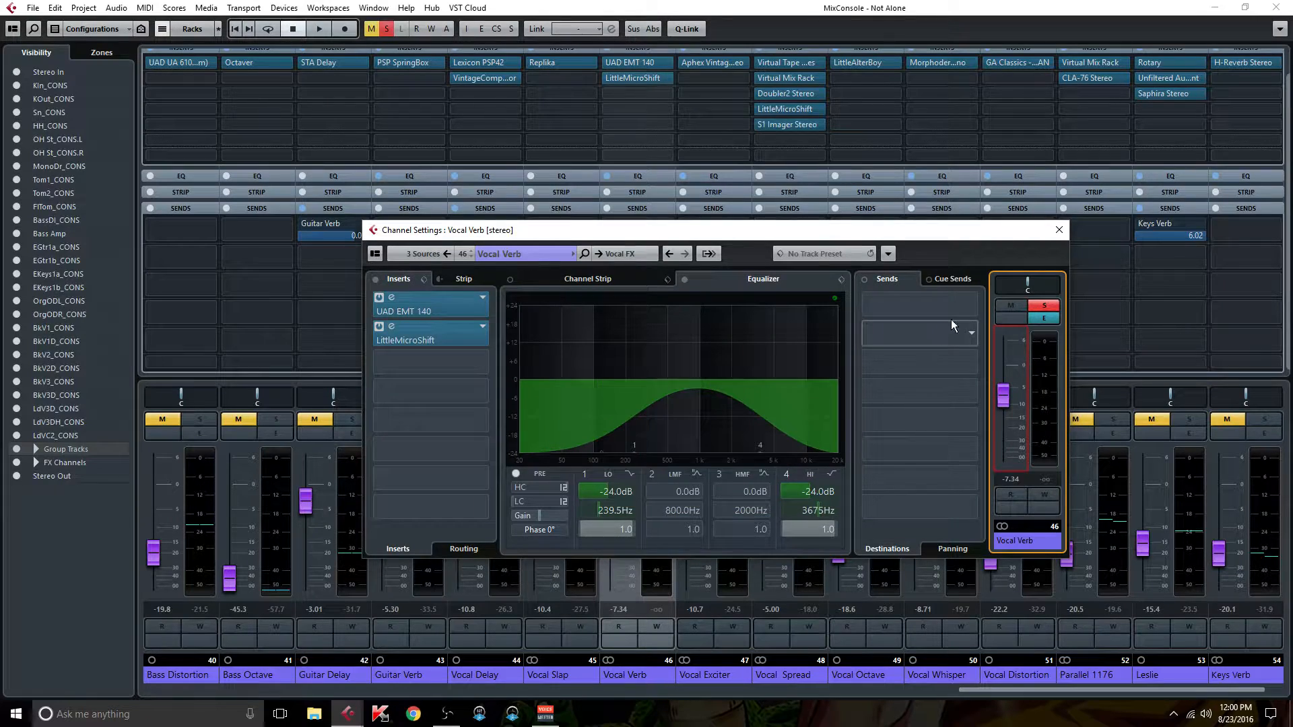
click(1059, 232)
Step: Trace the Lead Vocals group's Vocal Slap send to its FX channel and inspect the Replika delay there
drag(991, 691, 751, 701)
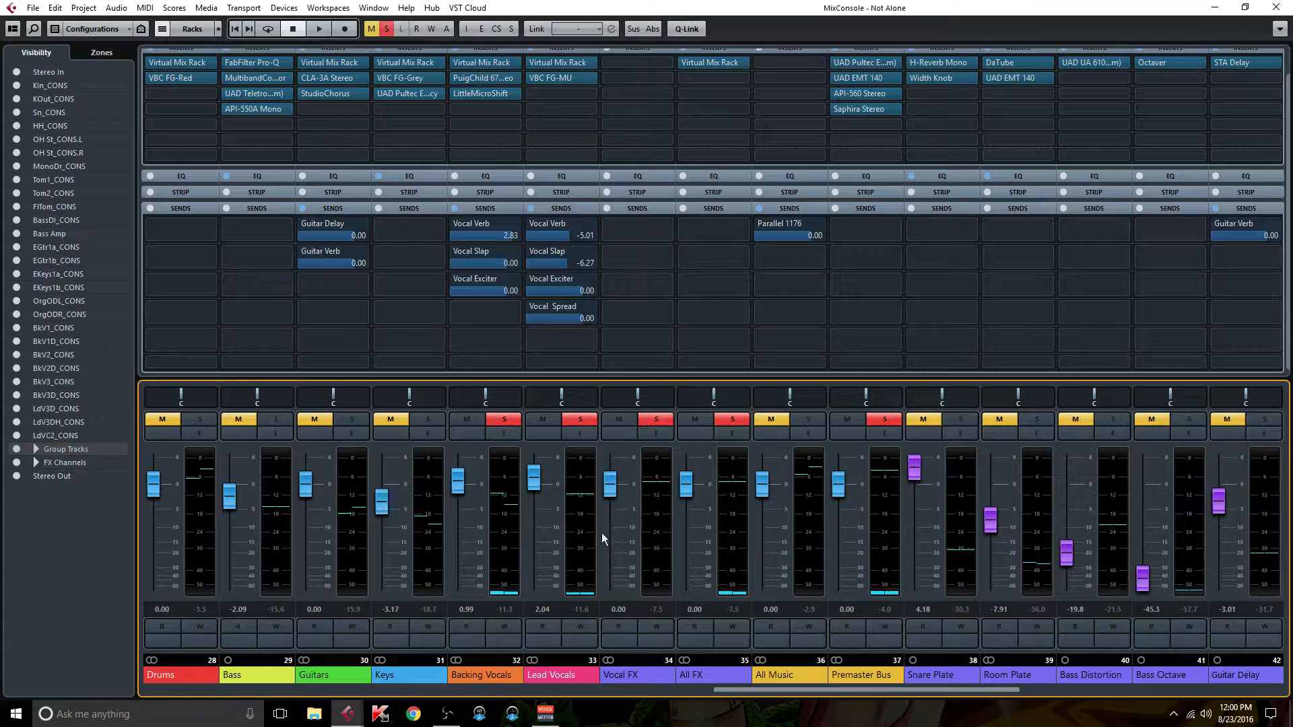
right_click(563, 260)
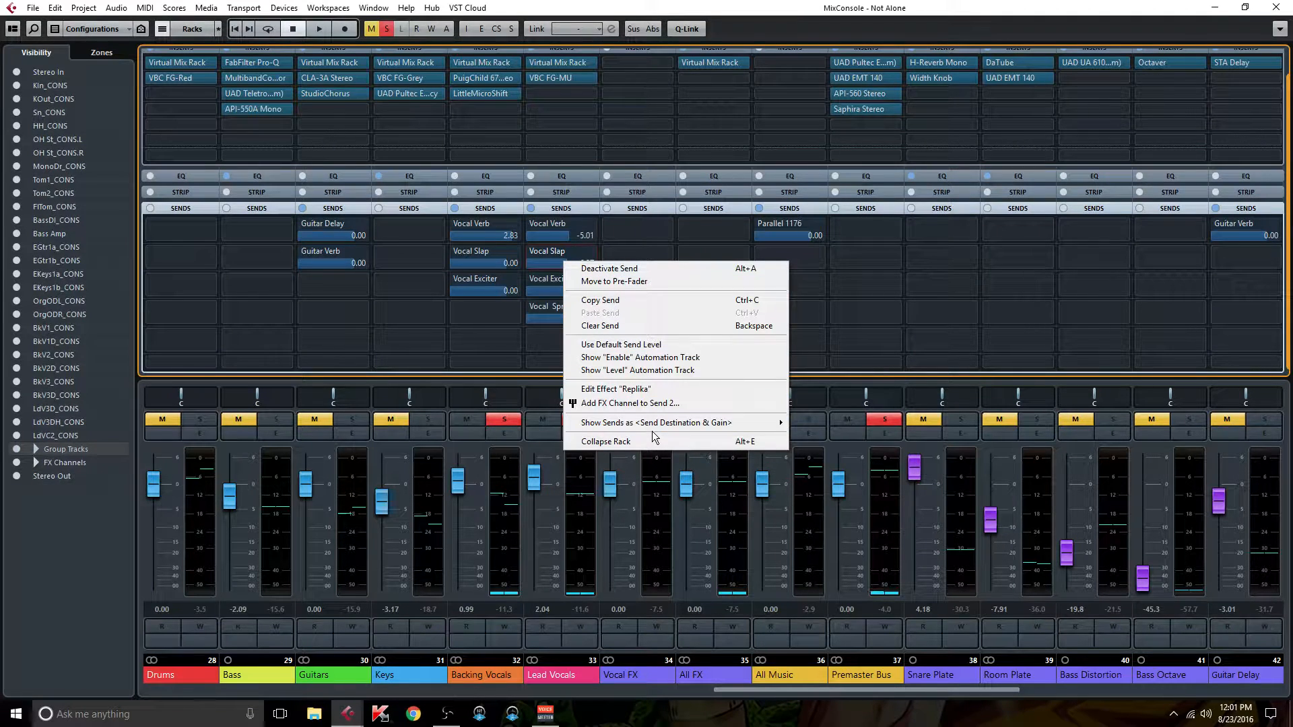
click(805, 684)
drag(806, 692, 947, 693)
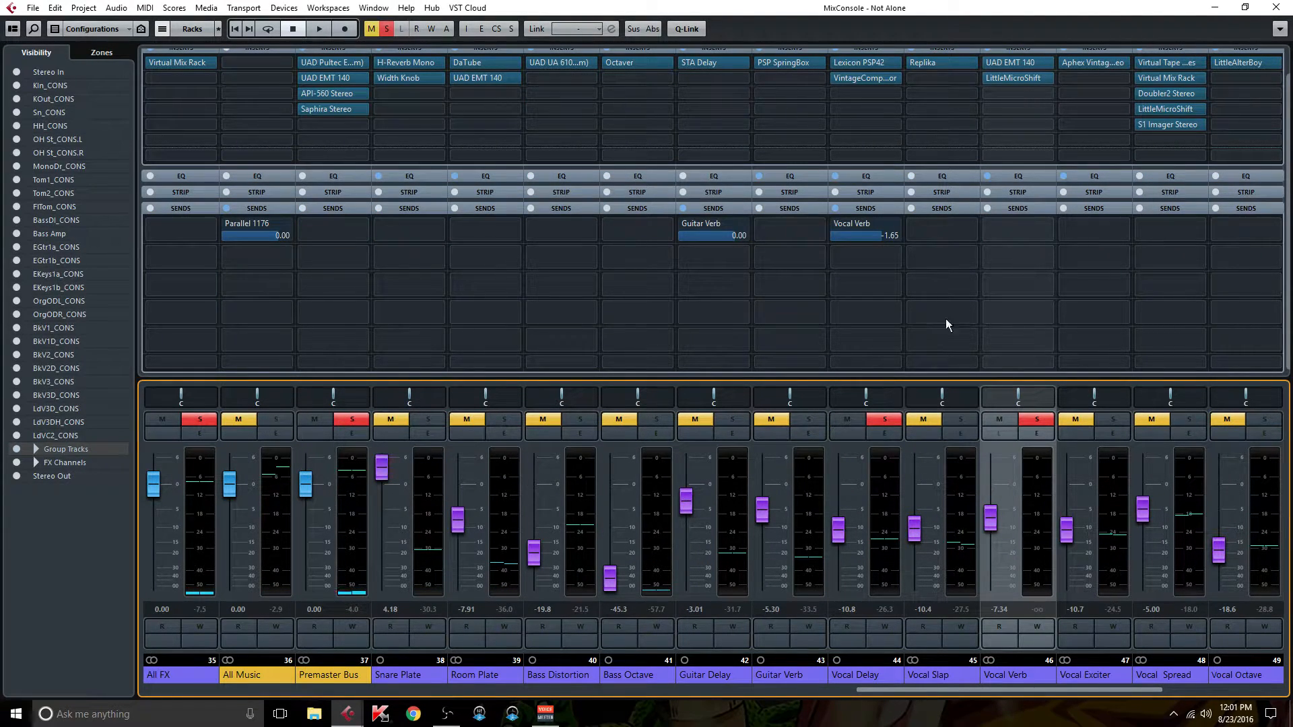
double_click(948, 63)
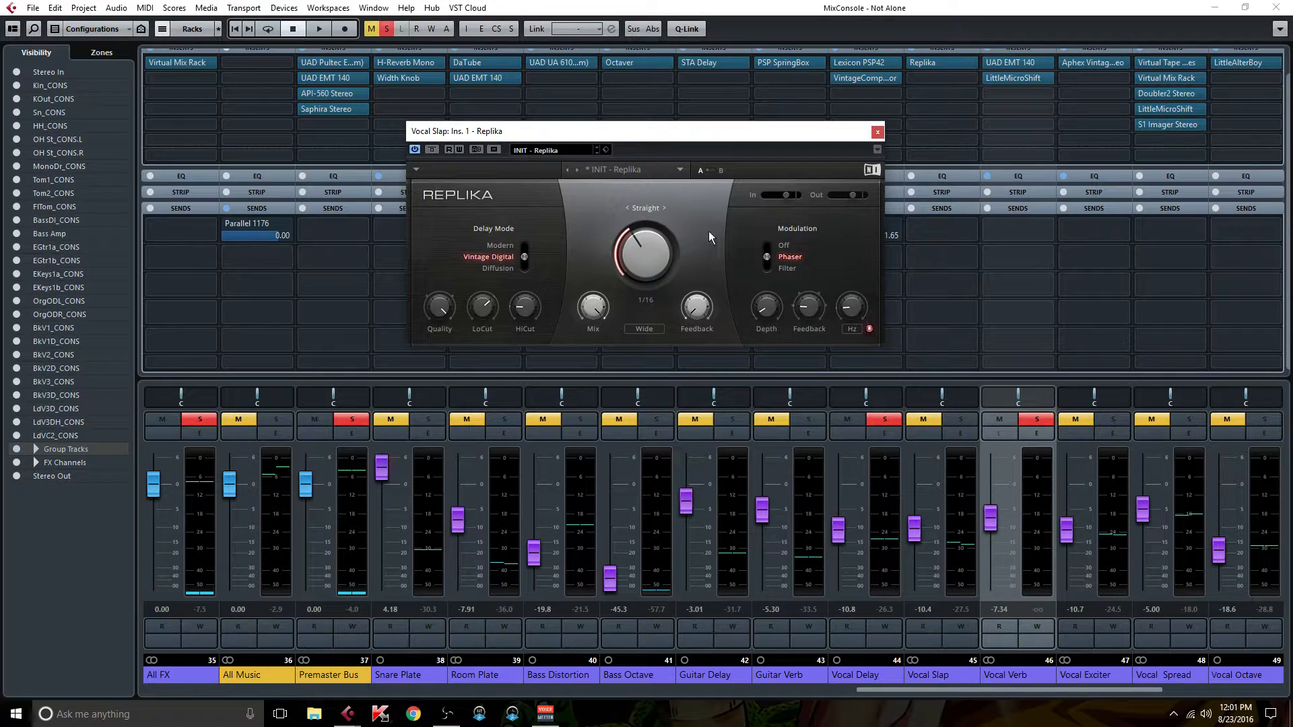
click(879, 130)
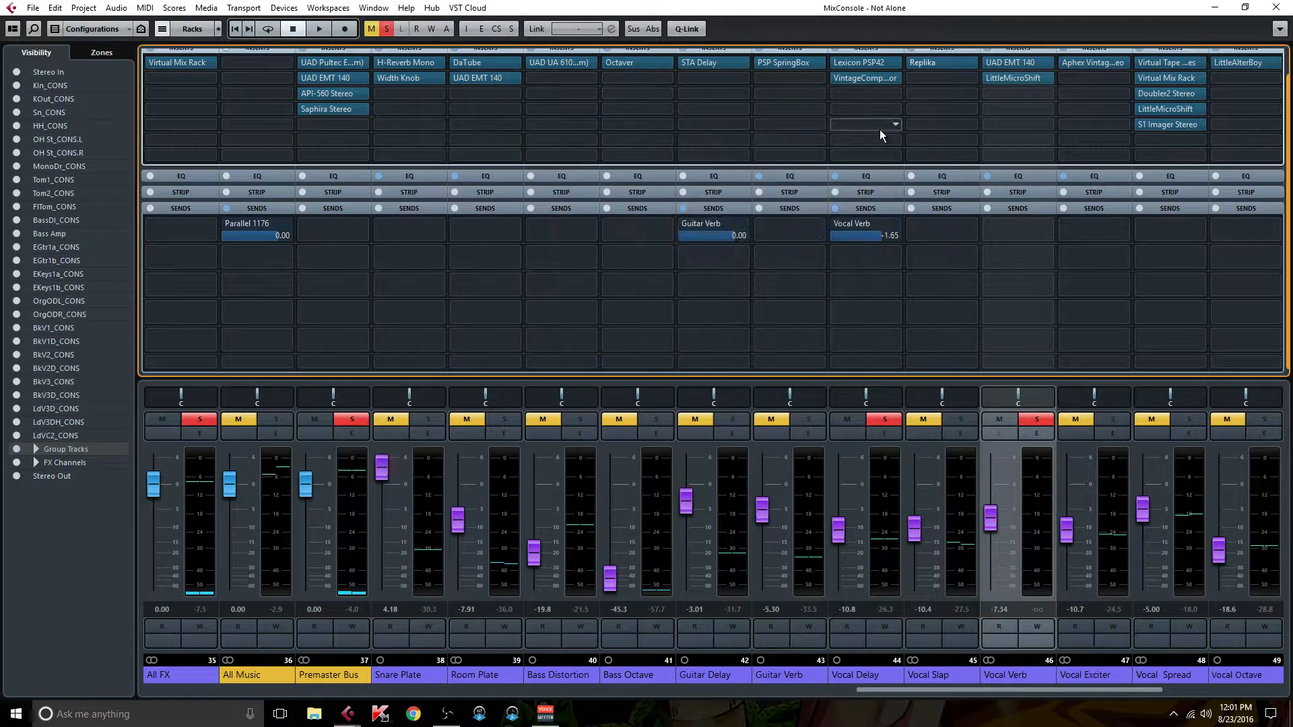
Step: Set Vocal Slap's Replika to Vintage Digital delay, Phaser modulation and Wide stereo, and solo the Vocal Slap channel
click(944, 62)
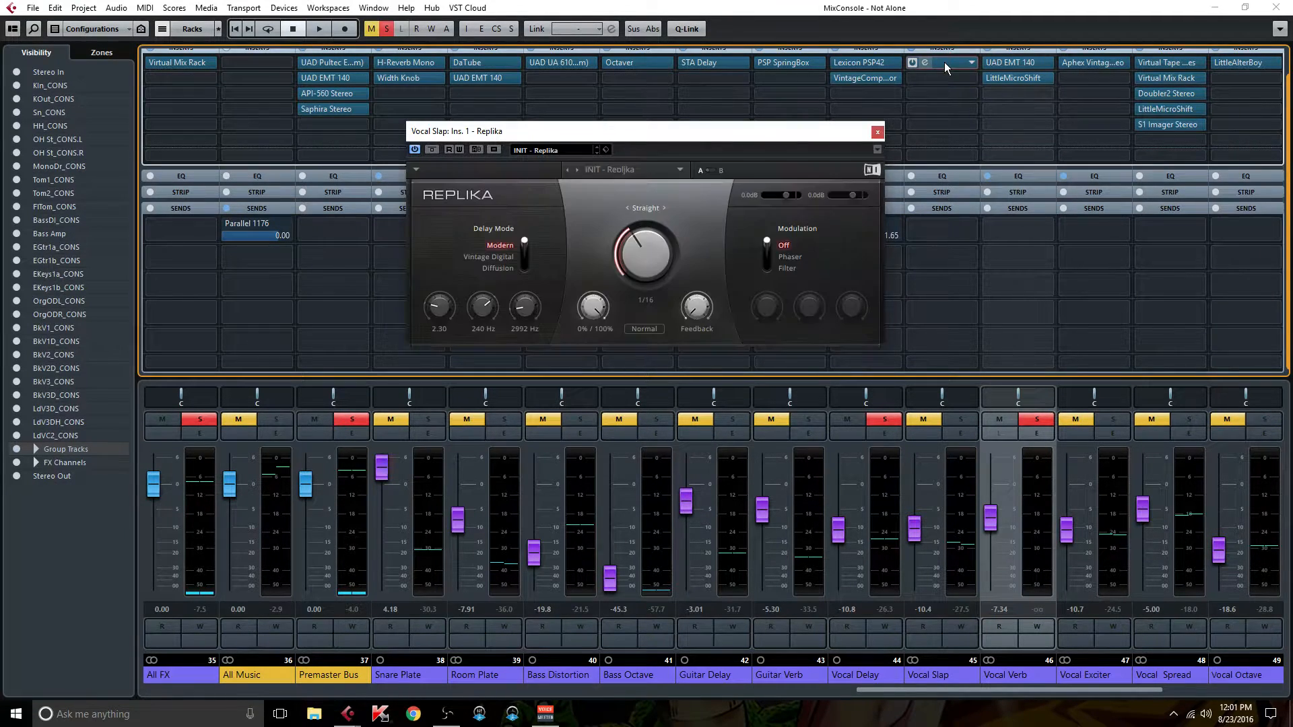
click(524, 258)
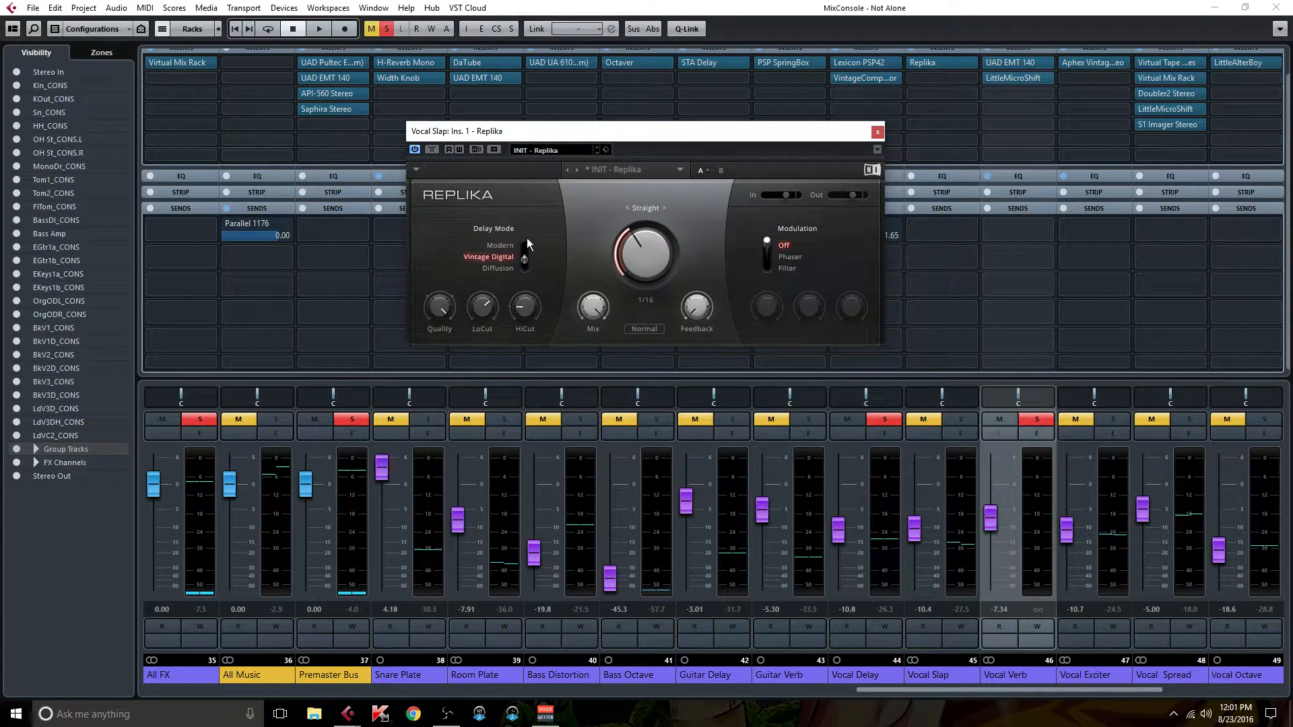
click(767, 256)
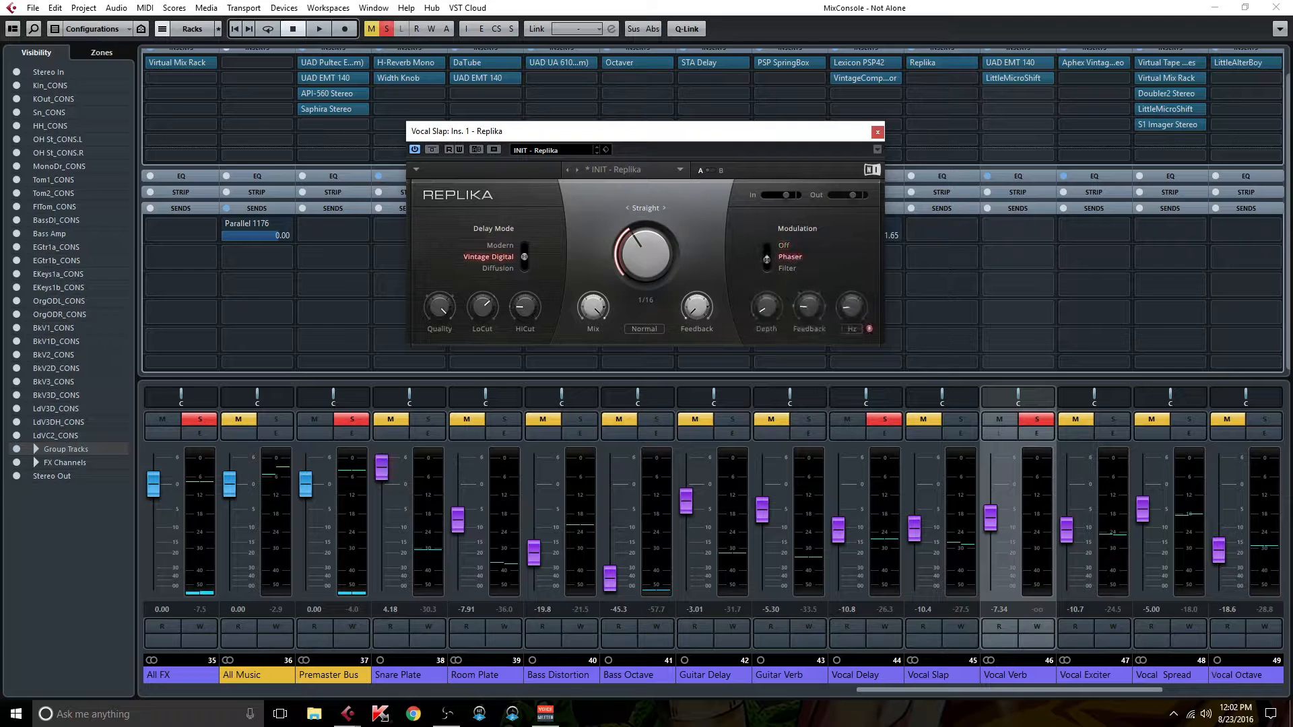
click(644, 328)
click(878, 133)
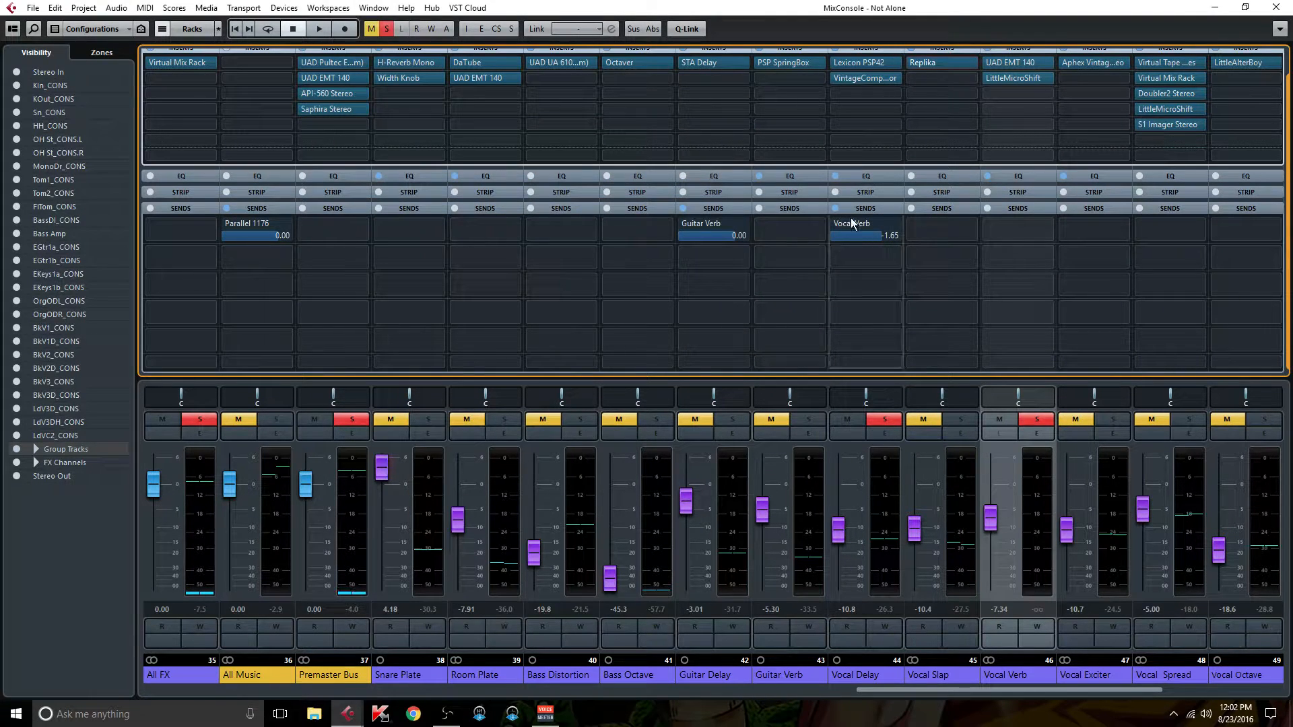
click(961, 418)
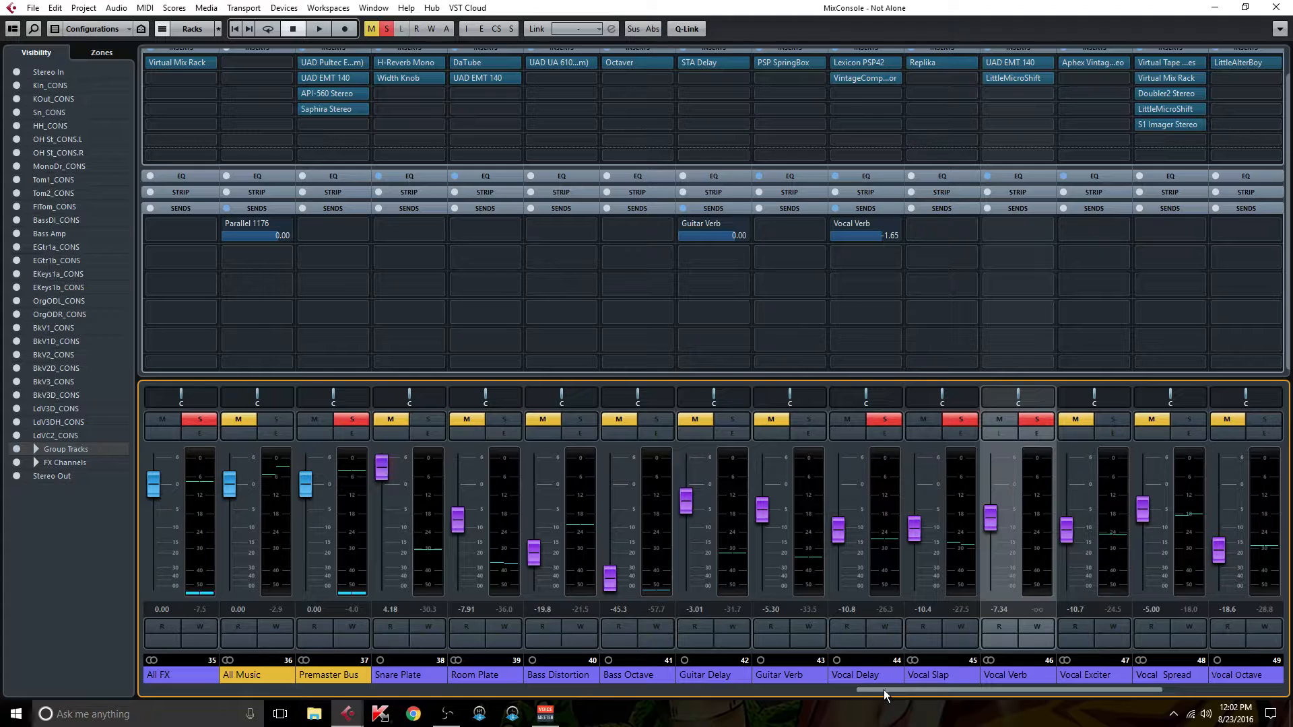
Step: Open the Aphex Vintage Exciter from the Lead Vocals group's Vocal Exciter send, inspect its settings and close it
drag(884, 689, 657, 685)
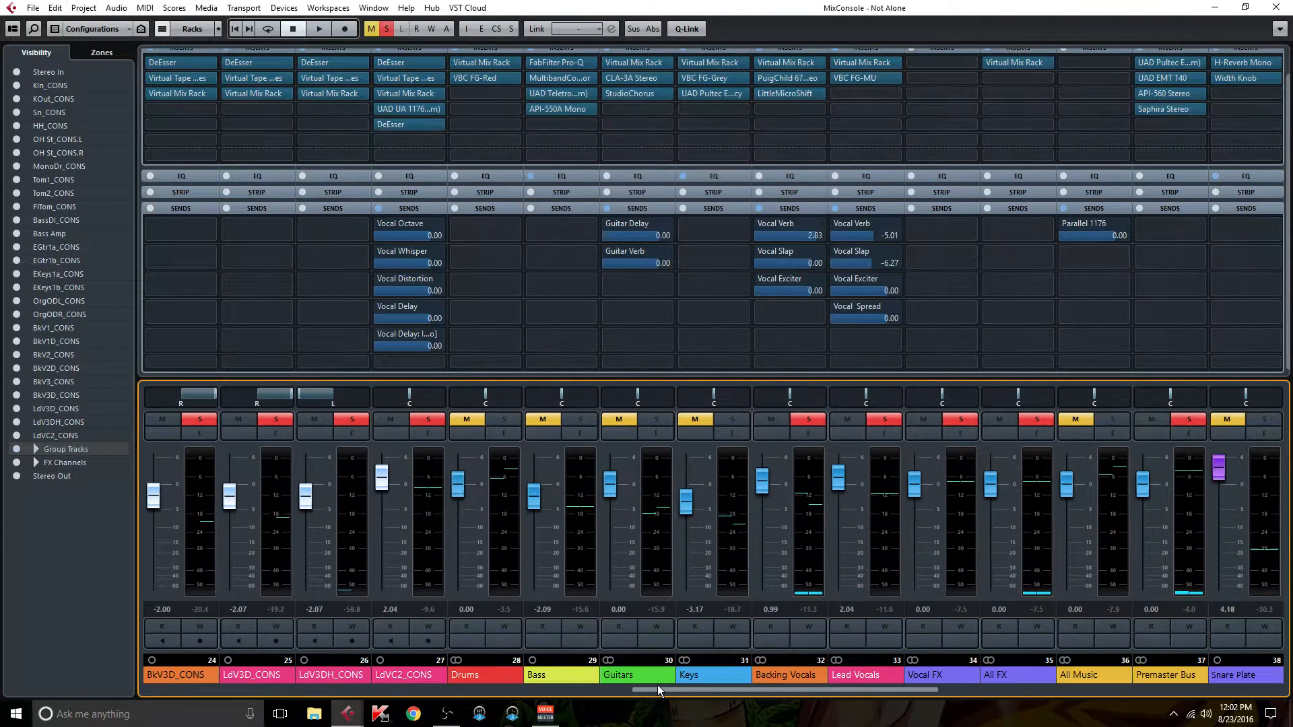
right_click(875, 285)
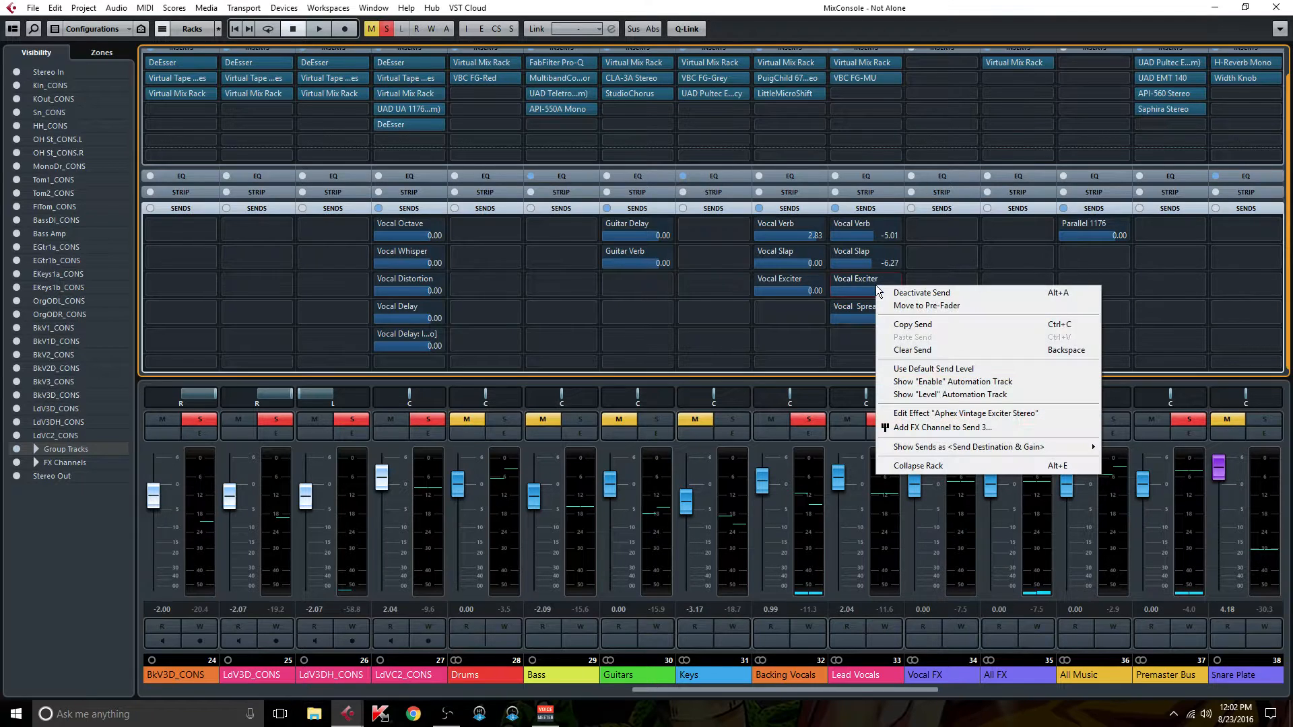
click(925, 414)
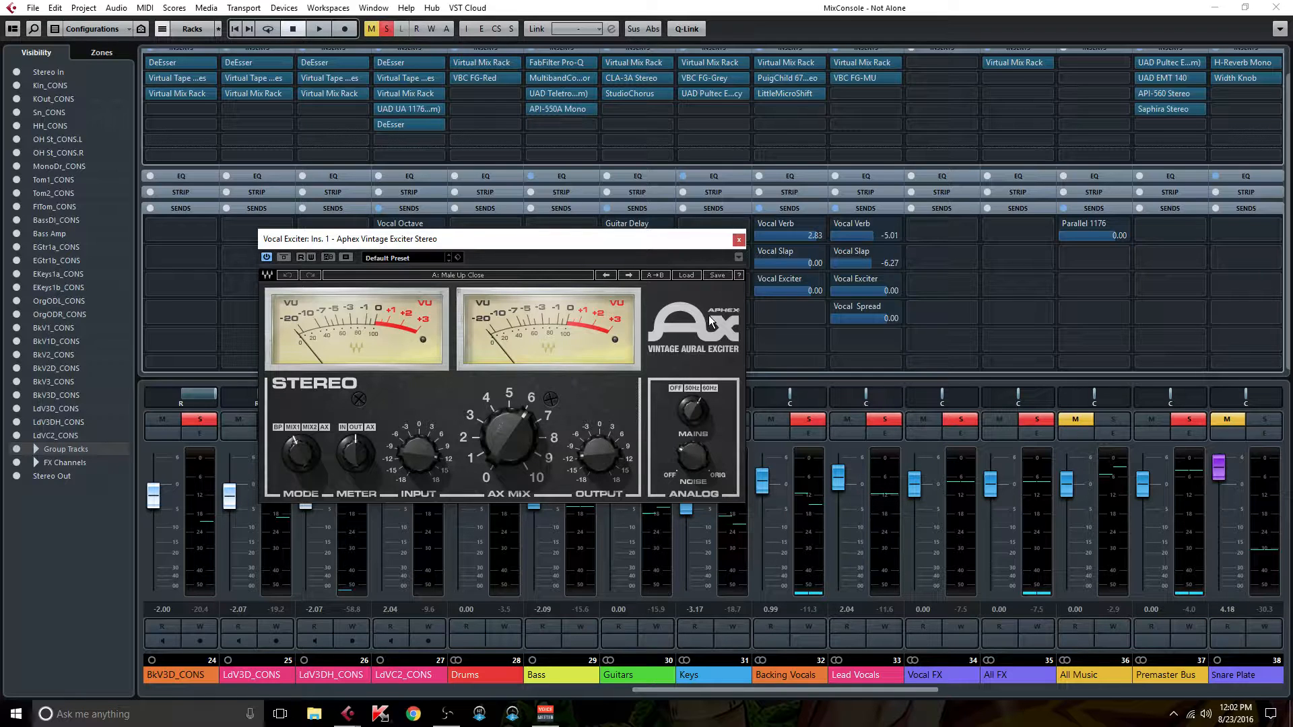
drag(532, 240, 684, 316)
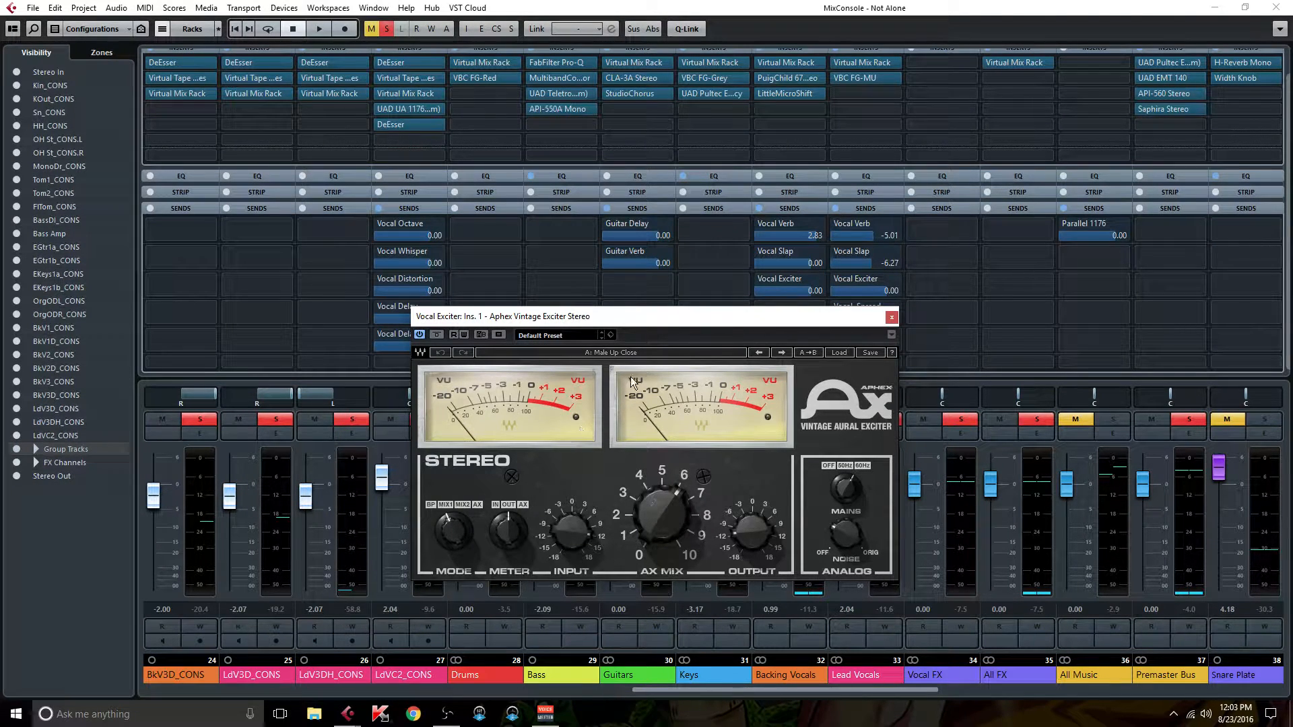
click(892, 317)
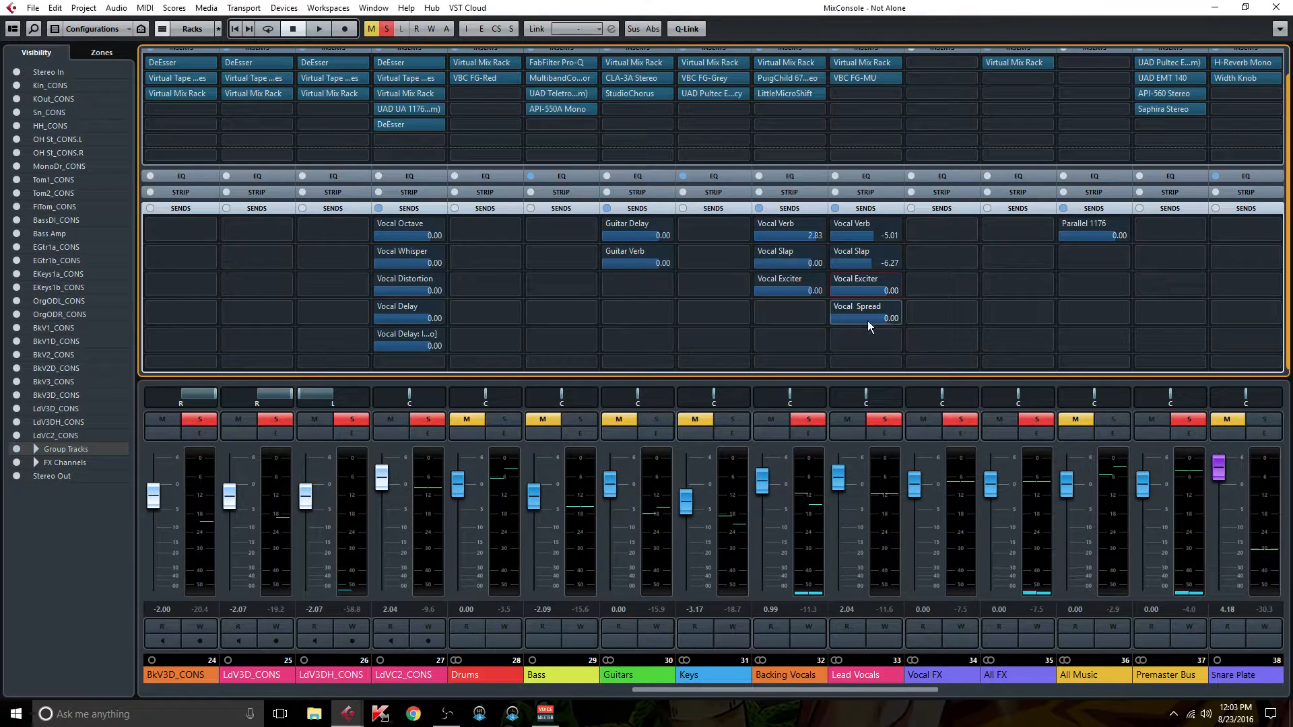
Step: Collapse the sends rack and leave Vocal Exciter as the only soloed channel among the vocal FX channels
mouse_move(863, 311)
drag(750, 688, 1045, 685)
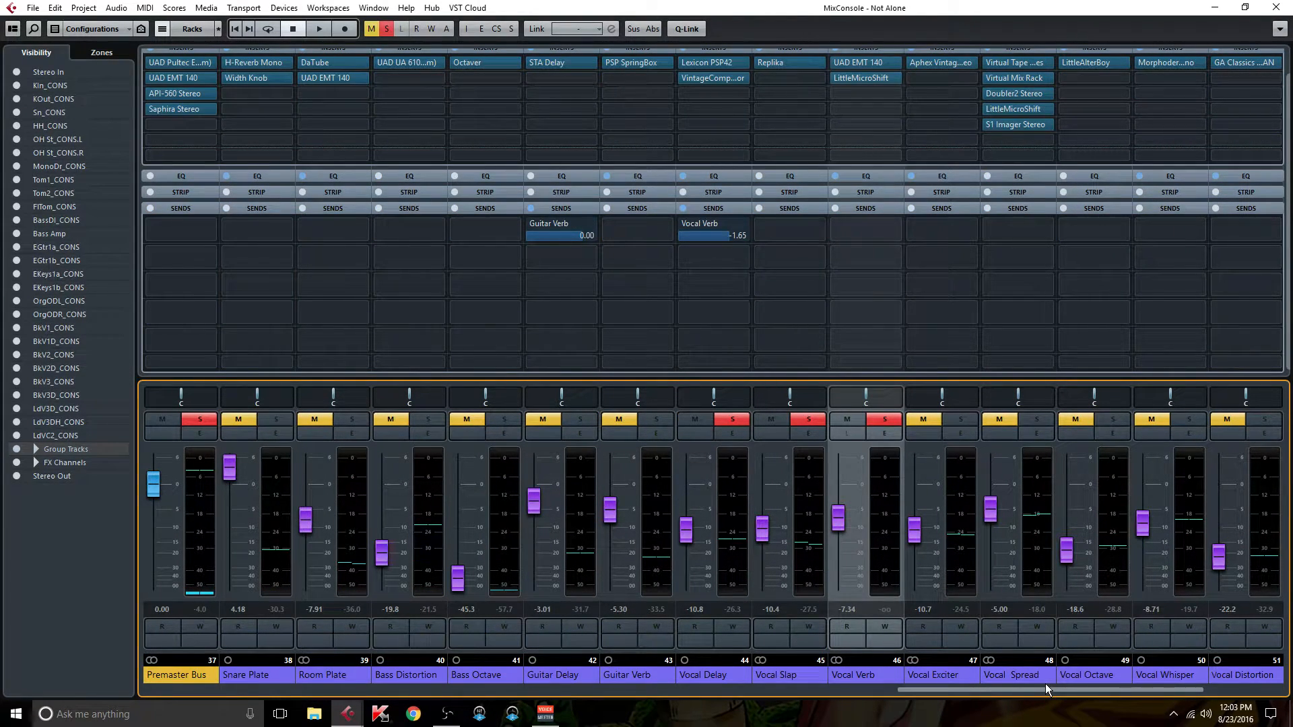
click(718, 206)
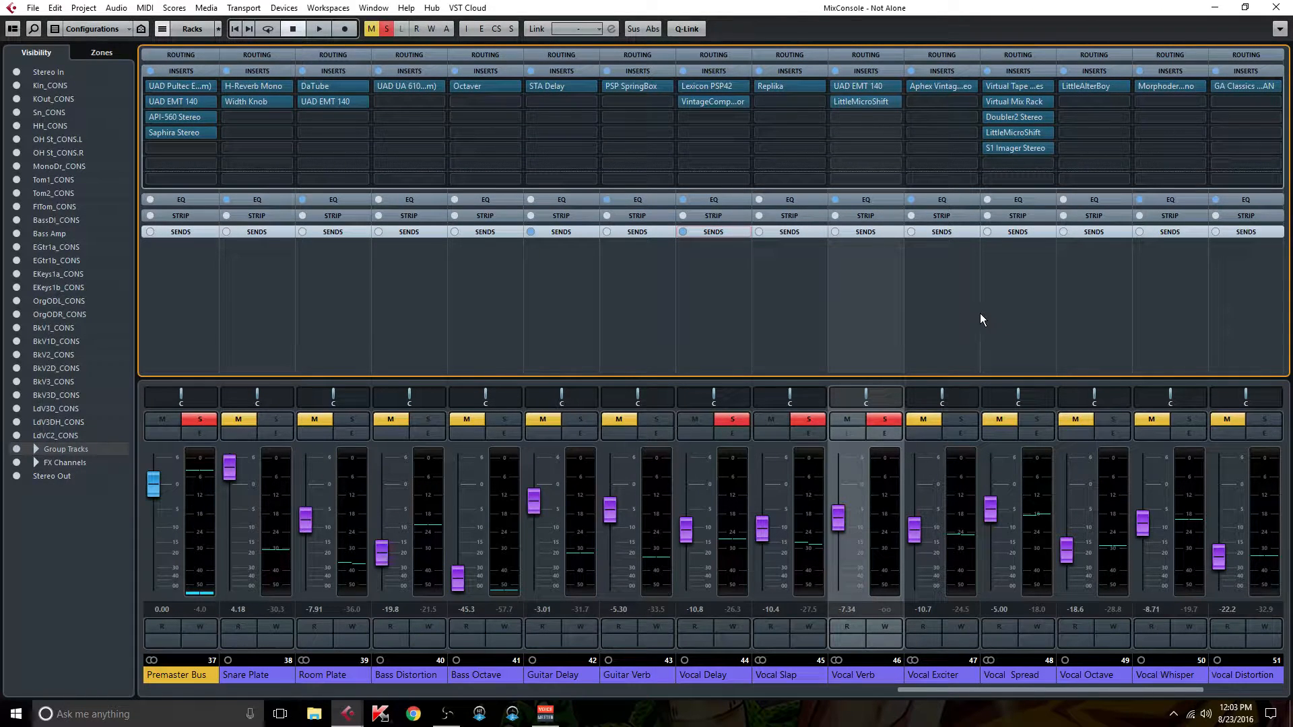
mouse_move(1007, 107)
click(1040, 417)
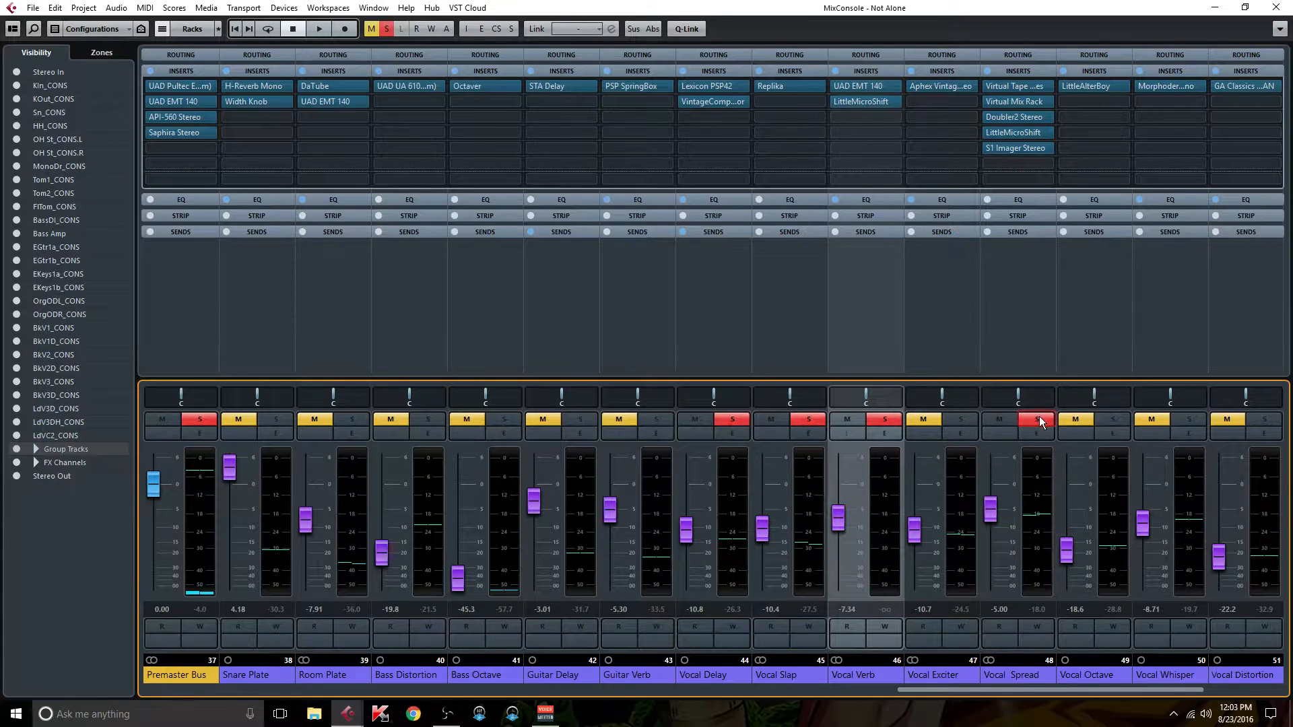
click(967, 419)
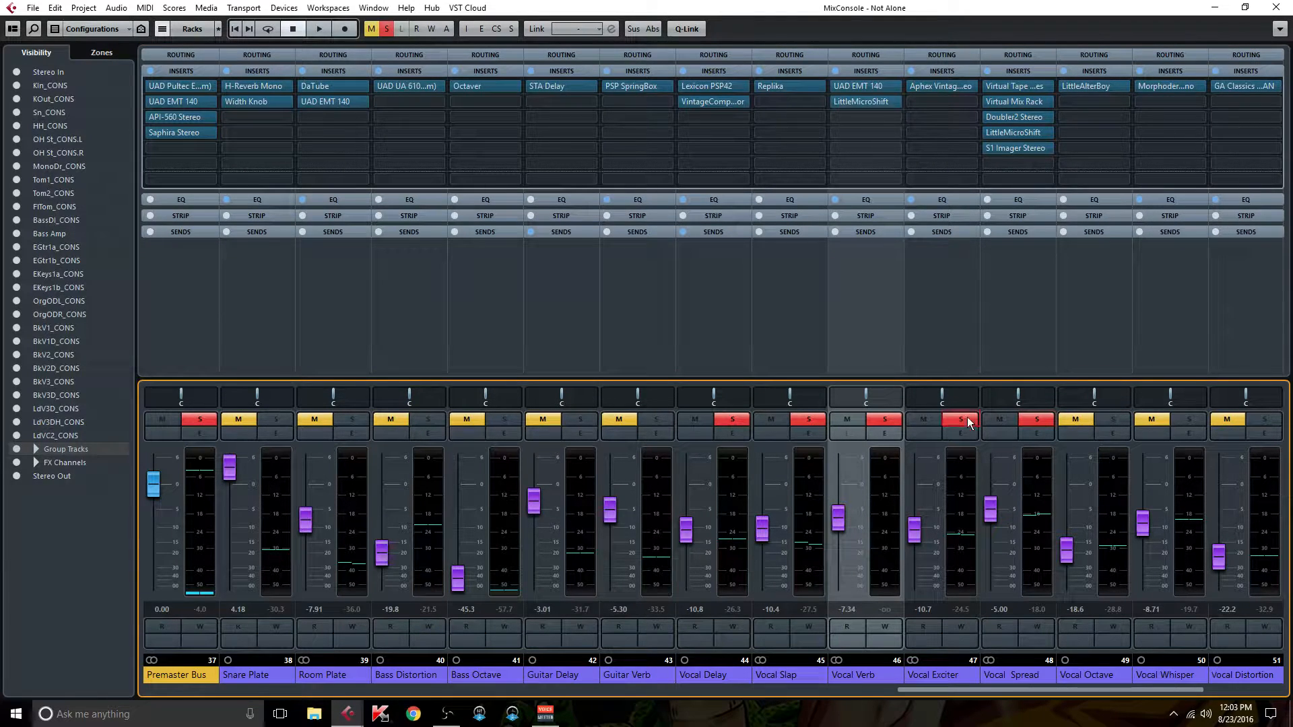
click(1041, 419)
click(805, 418)
click(732, 419)
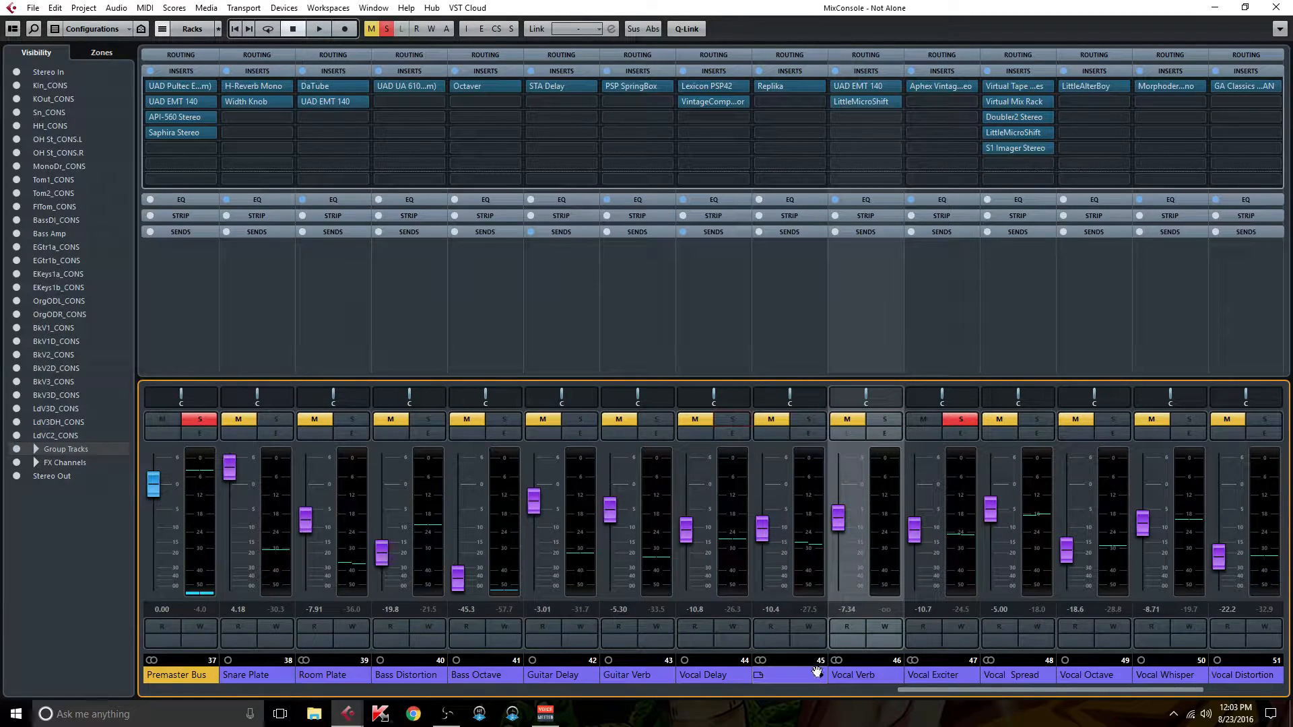
Step: Start playback and compare the lead vocal with the Vocal Exciter channel muted and unmuted
key(space)
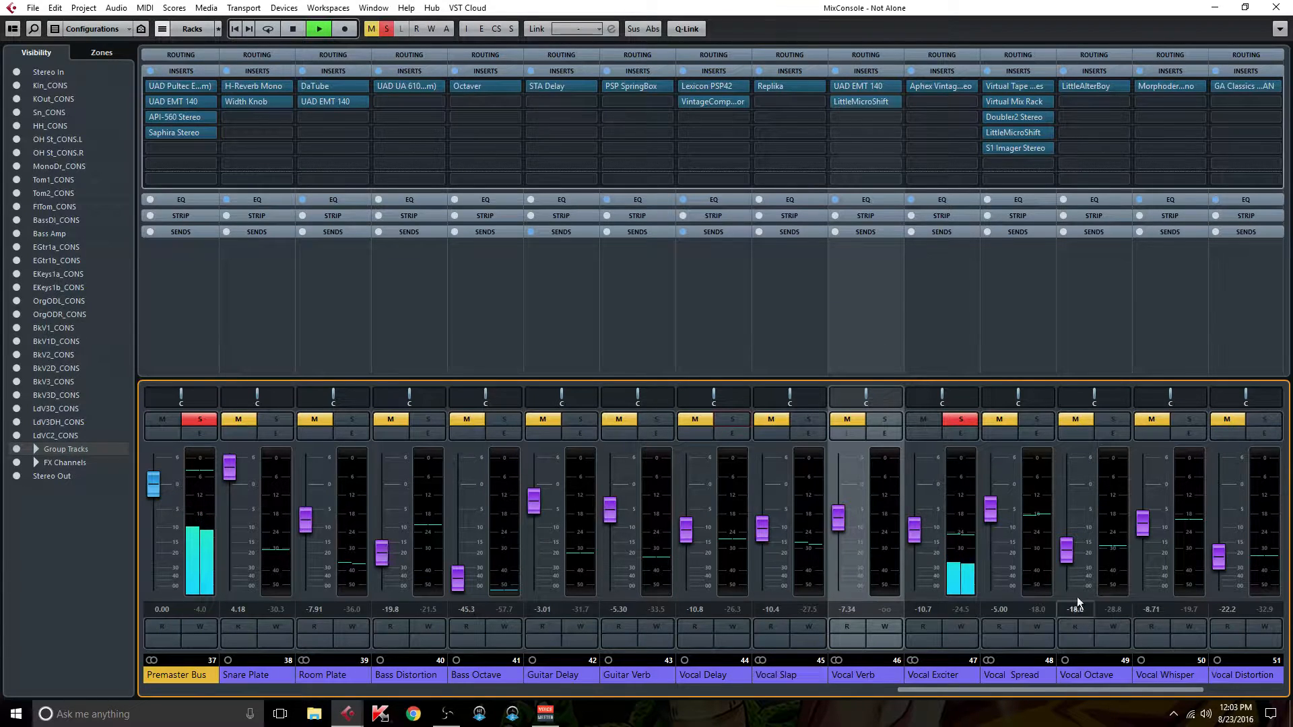
click(947, 421)
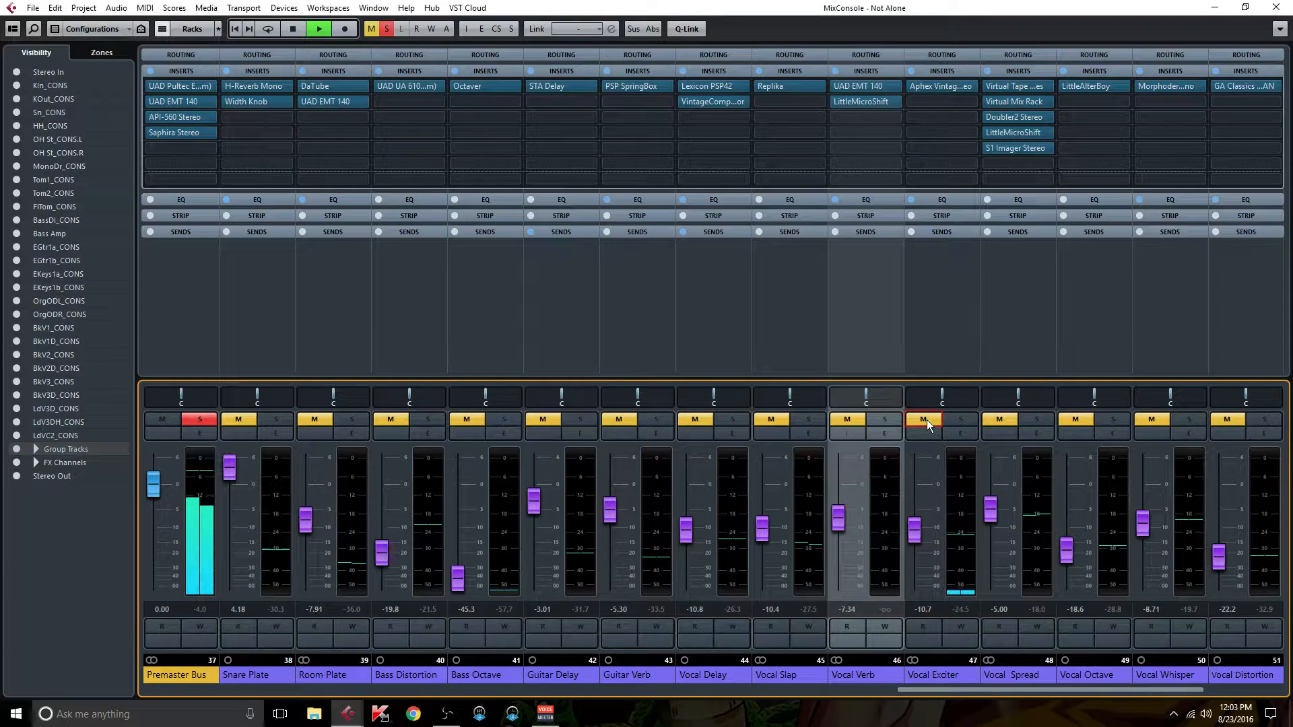
click(926, 420)
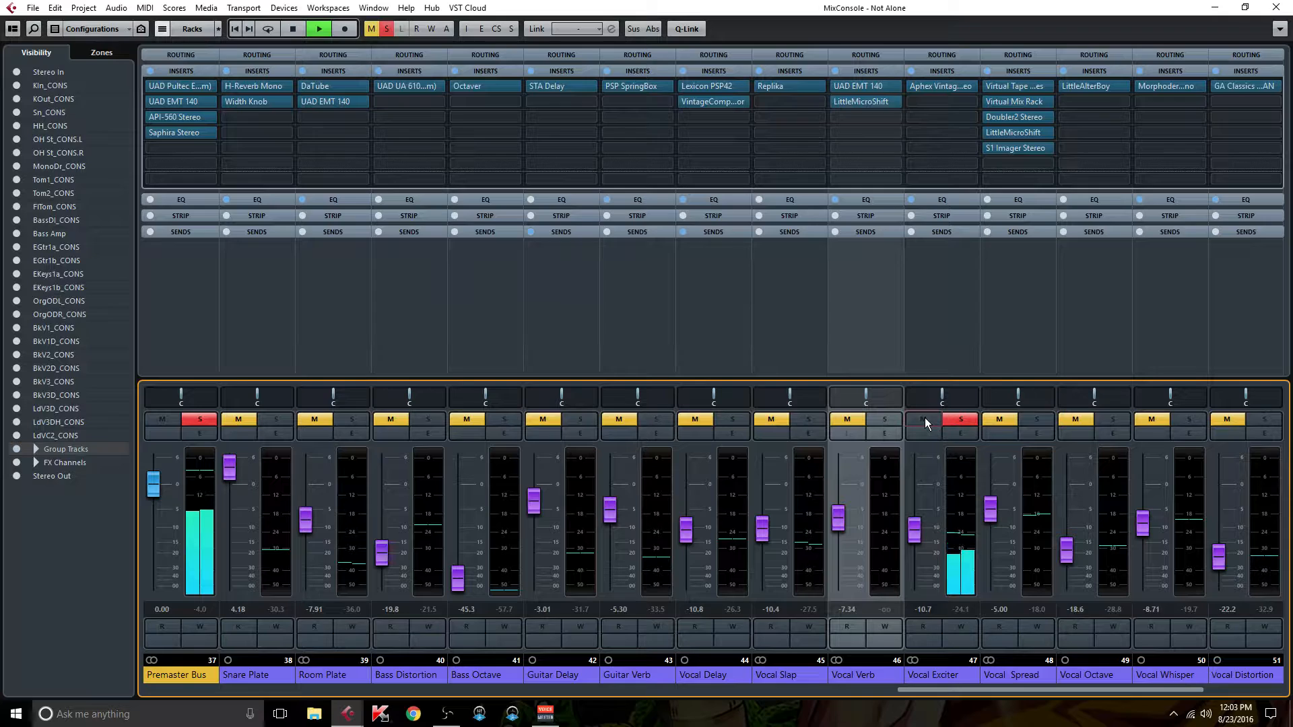
click(924, 419)
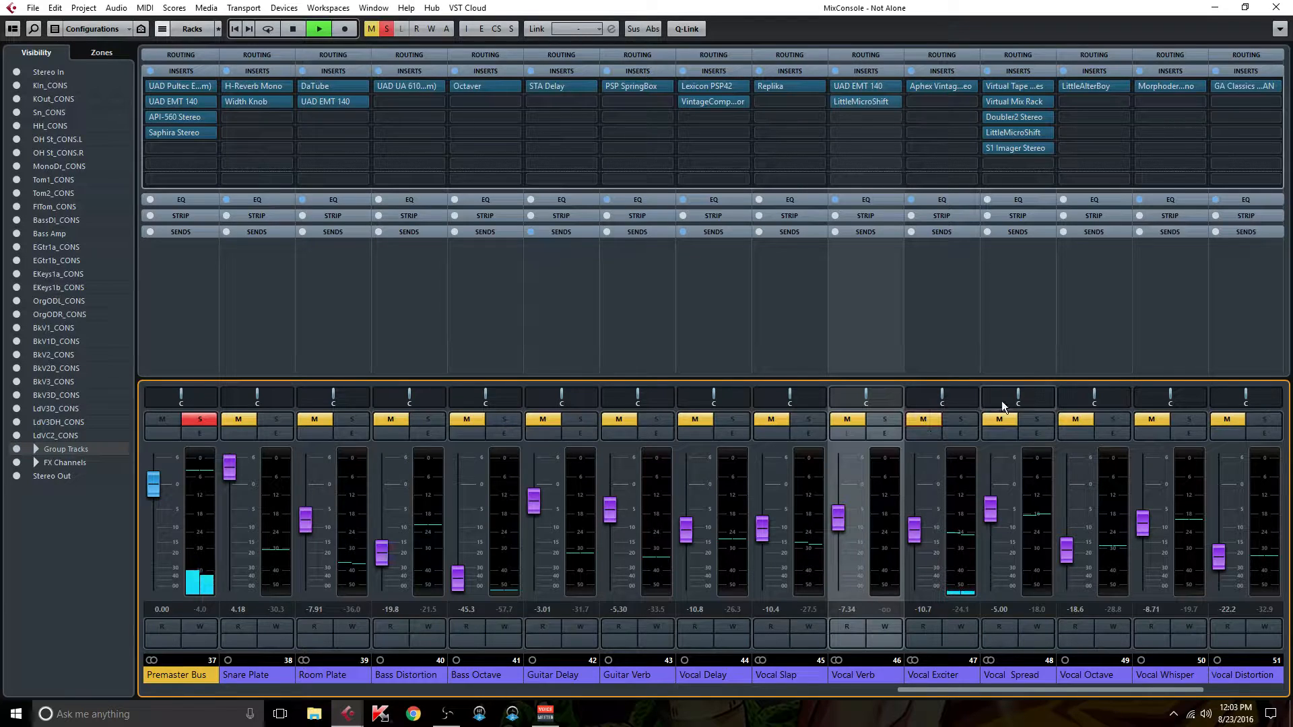
Step: Move playback to around bar 36 in the project, audition the vocal with Vocal Exciter soloed, and stop playback
click(1276, 7)
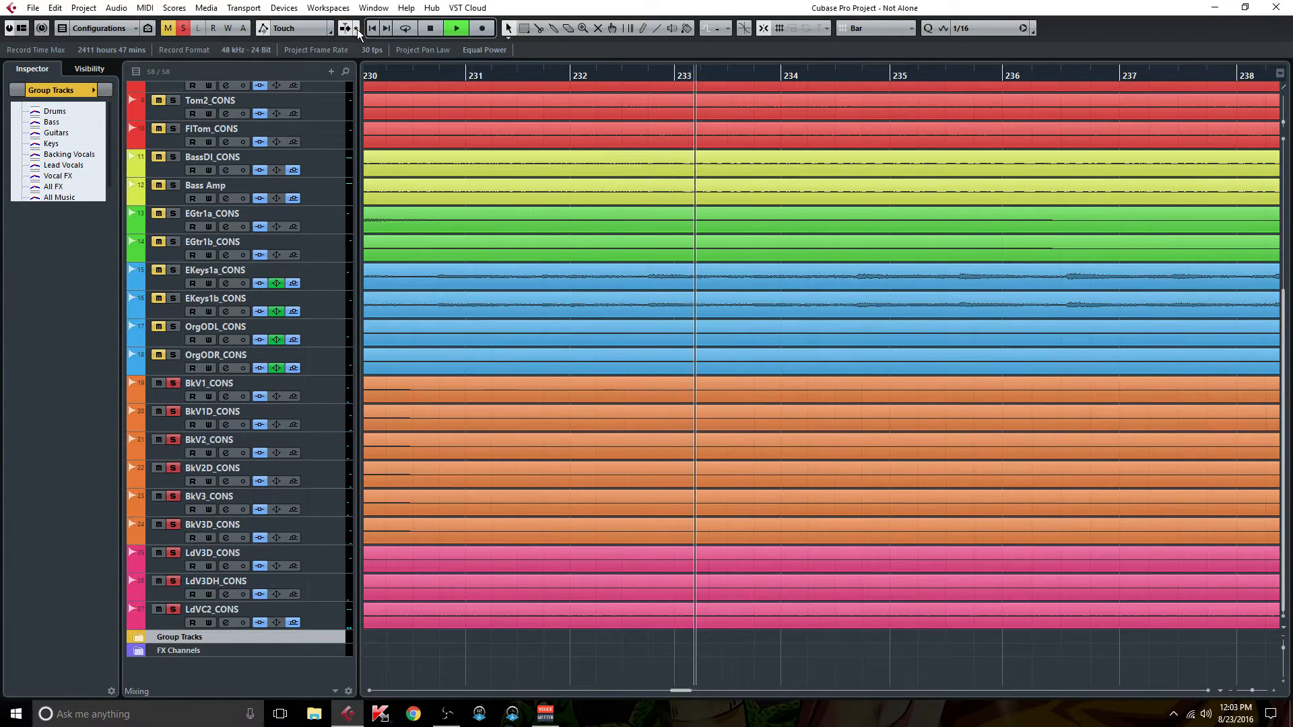
drag(1247, 72, 1275, 72)
click(1274, 71)
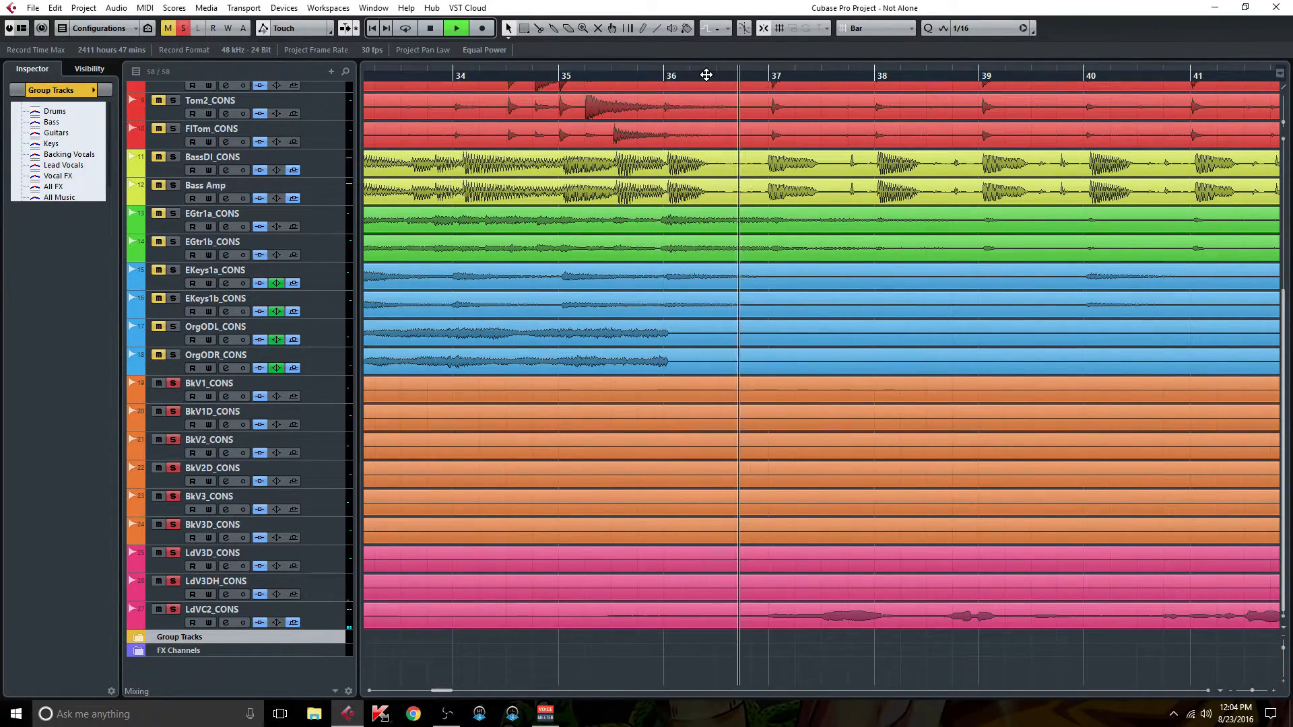
key(F3)
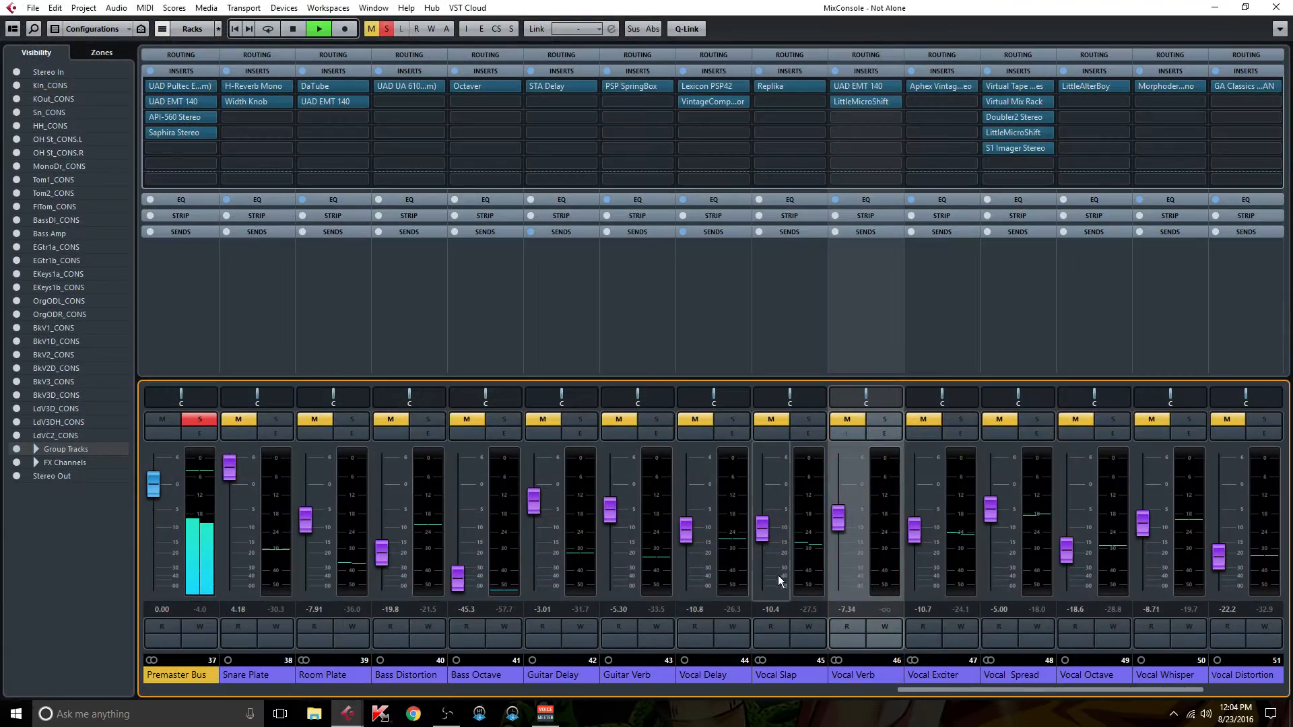
click(969, 420)
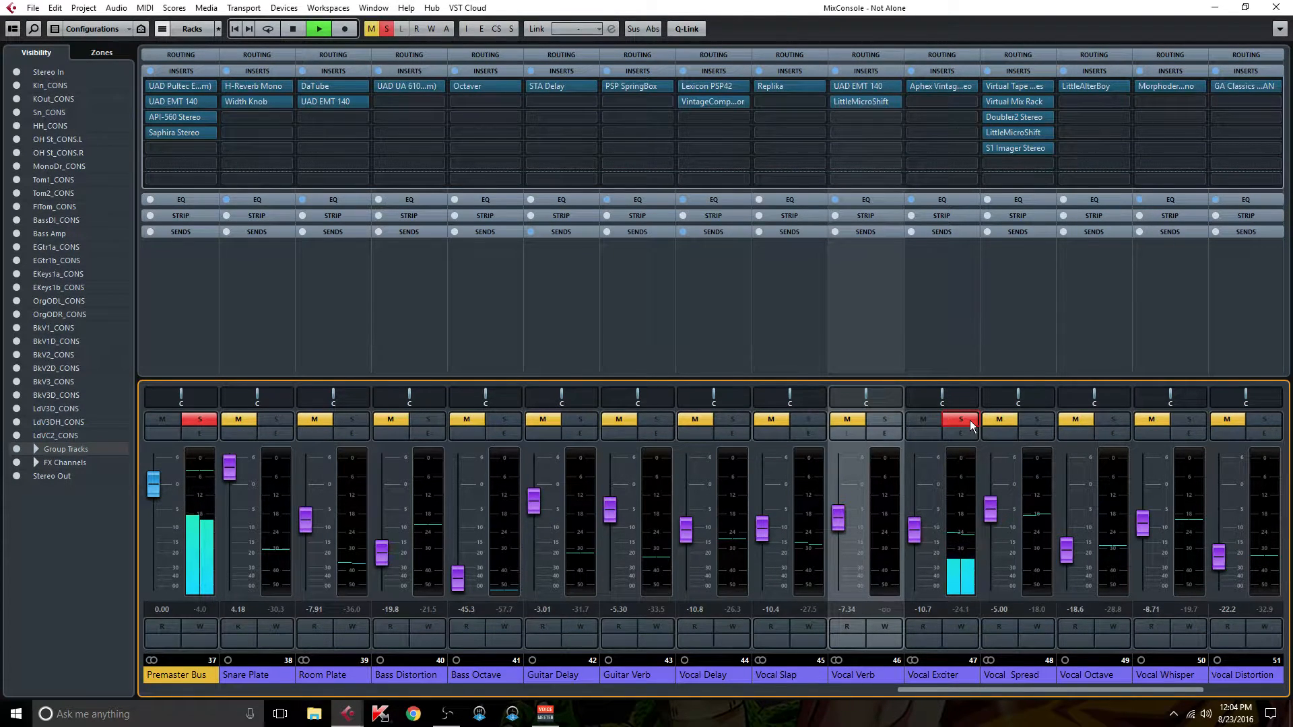
key(space)
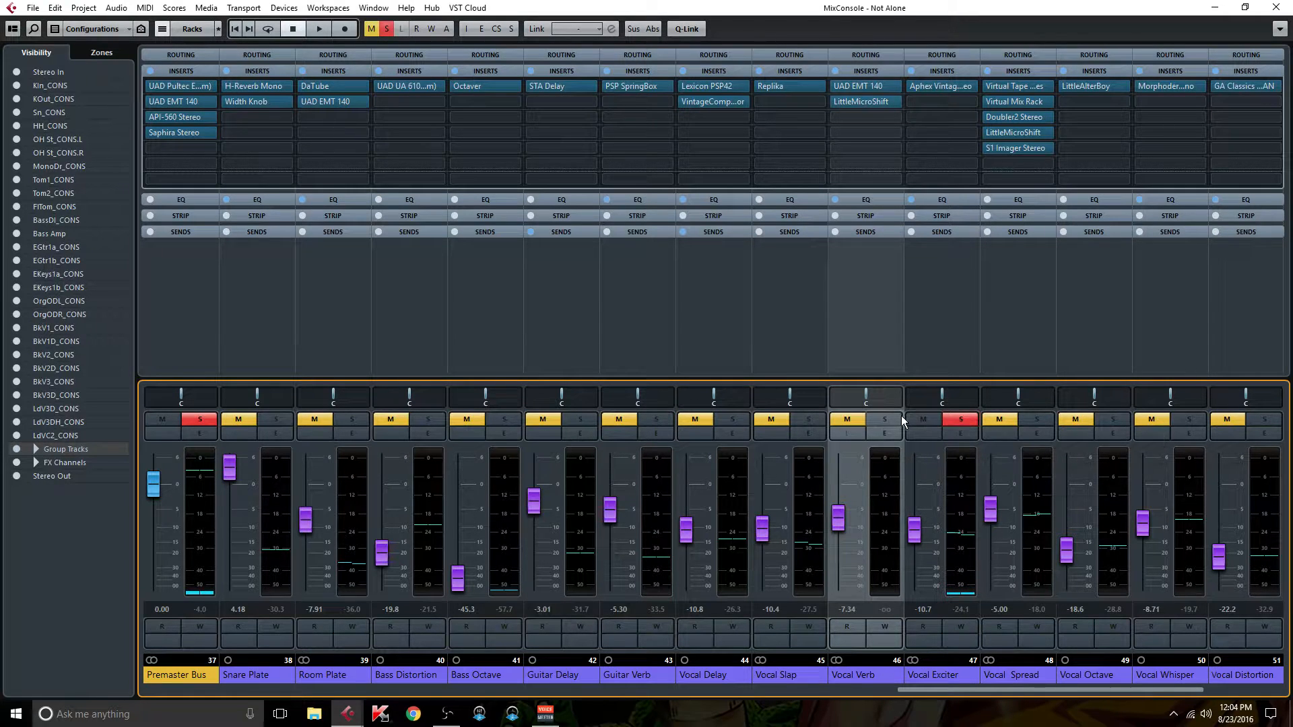
Step: Switch the solo from Vocal Exciter to Vocal Spread and bypass all five of Vocal Spread's inserts
click(962, 421)
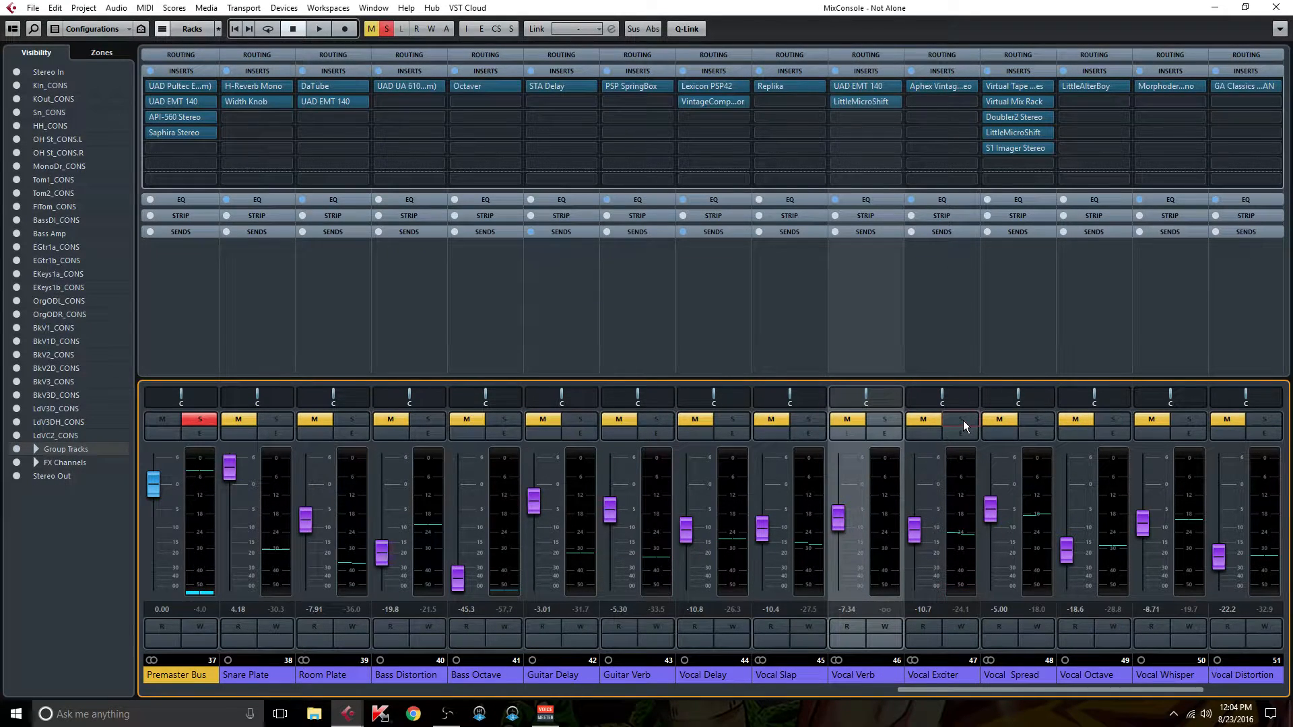
click(1040, 418)
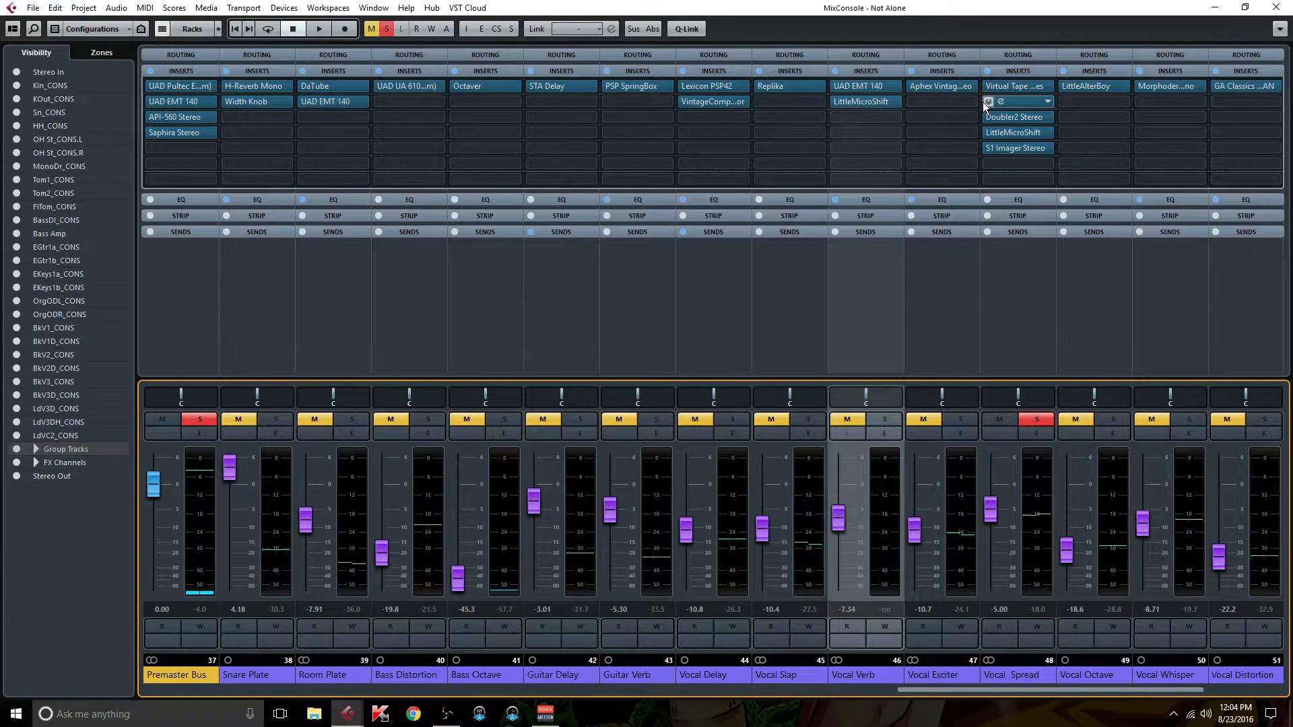
click(988, 102)
click(988, 117)
click(988, 135)
click(989, 147)
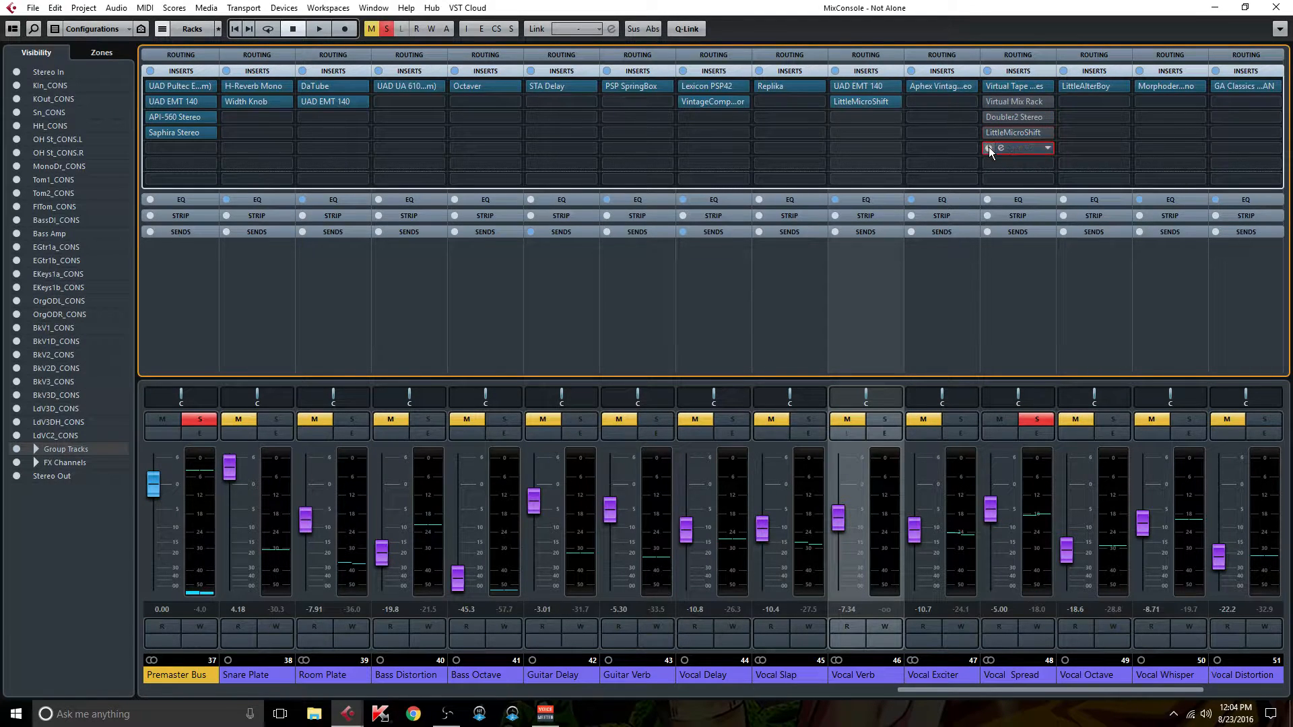
click(987, 87)
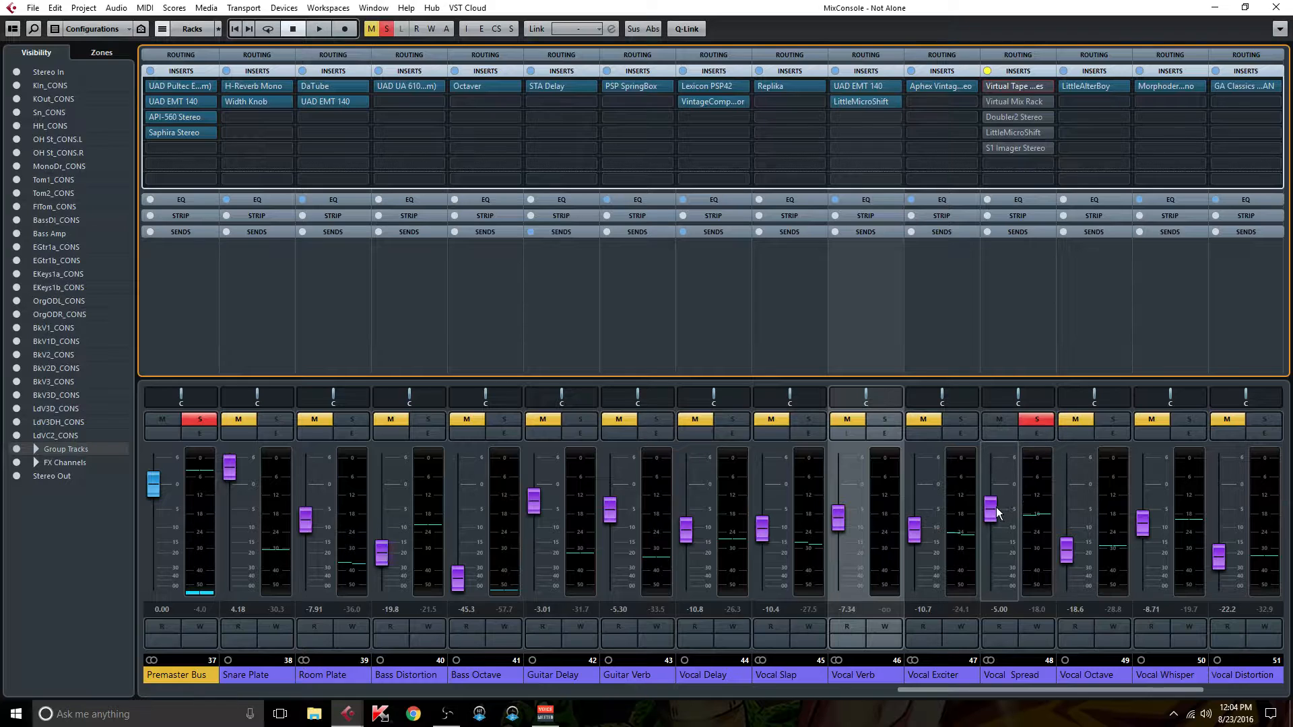
Step: Raise Vocal Spread's fader to 6.02 and re-enable its Virtual Tape Machines during playback, comparing the channel muted and unmuted
drag(991, 515, 993, 462)
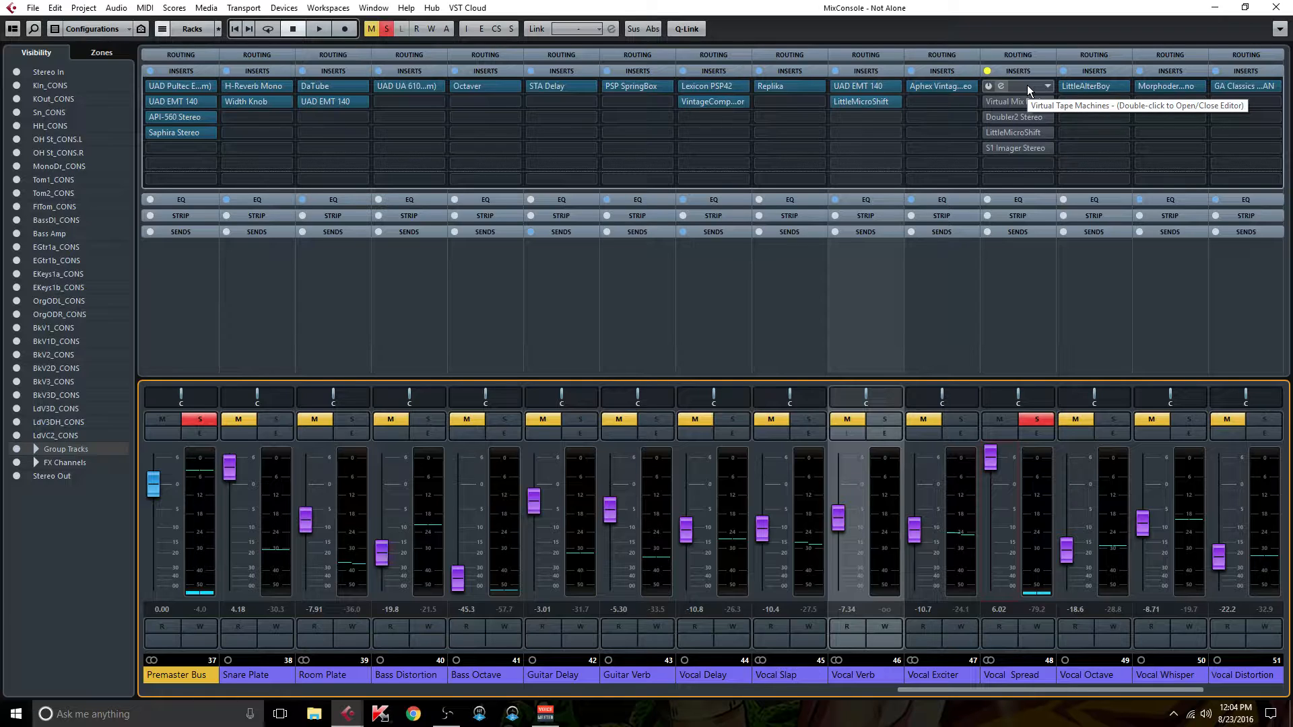
key(space)
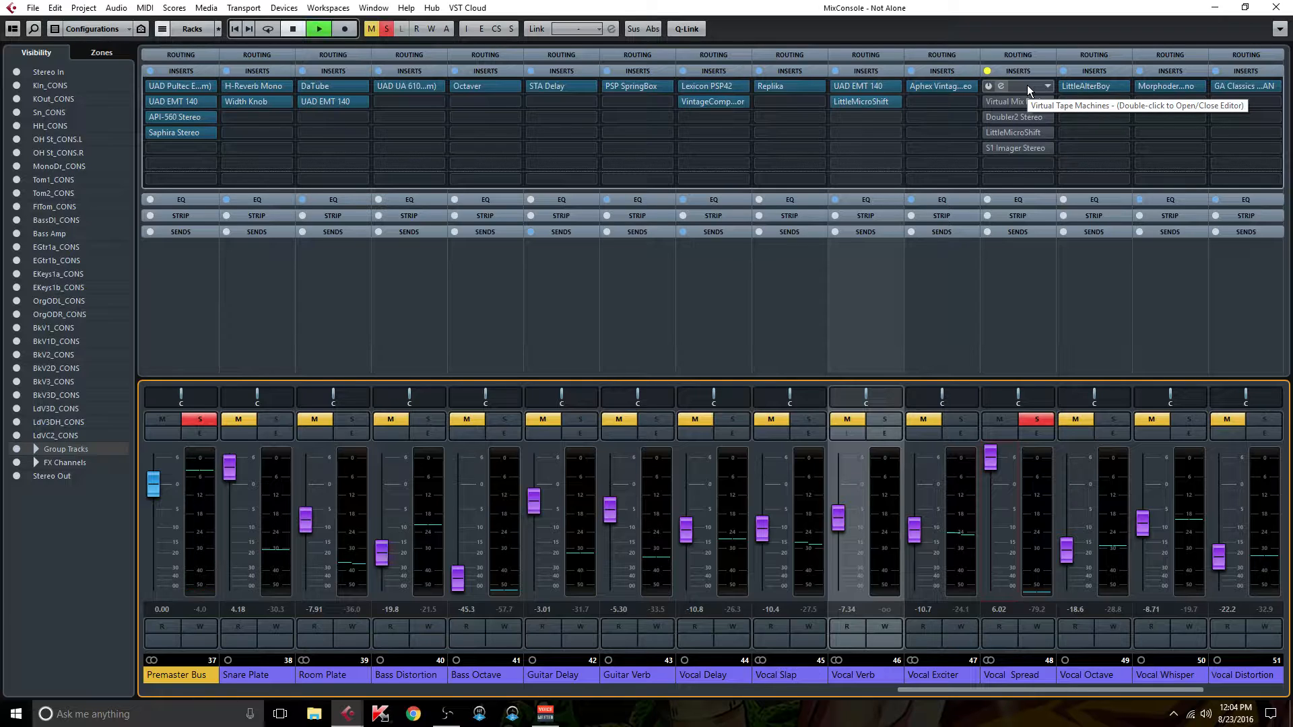
click(988, 85)
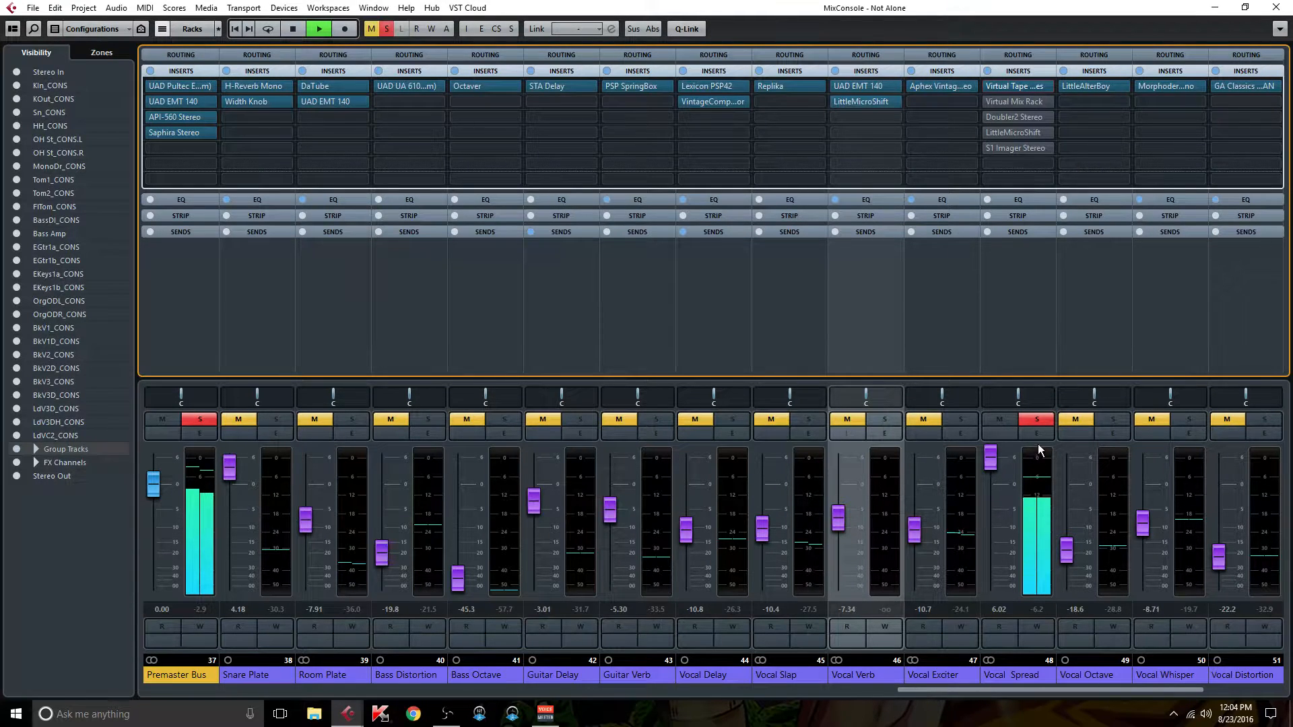
click(1008, 418)
click(1008, 417)
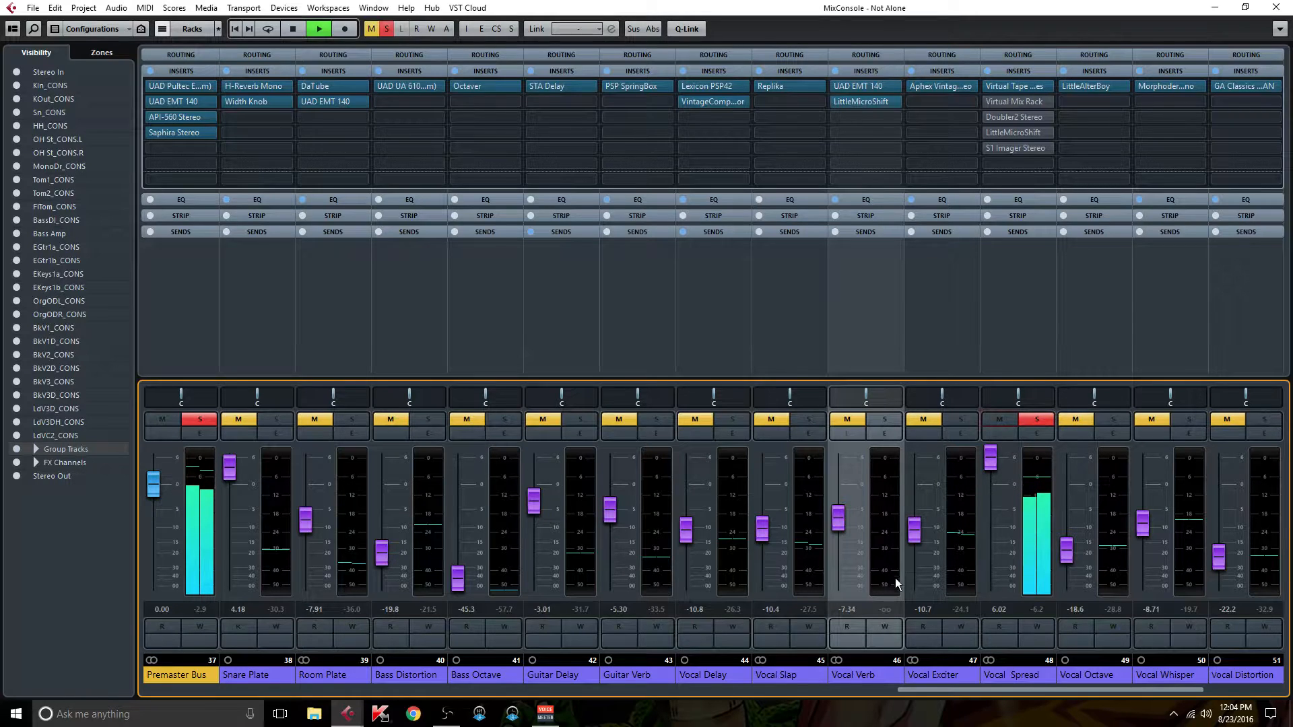
Step: Inspect Vocal Spread's Virtual Tape Machines, including its calibration settings, and close the plug-in
drag(918, 689, 1044, 703)
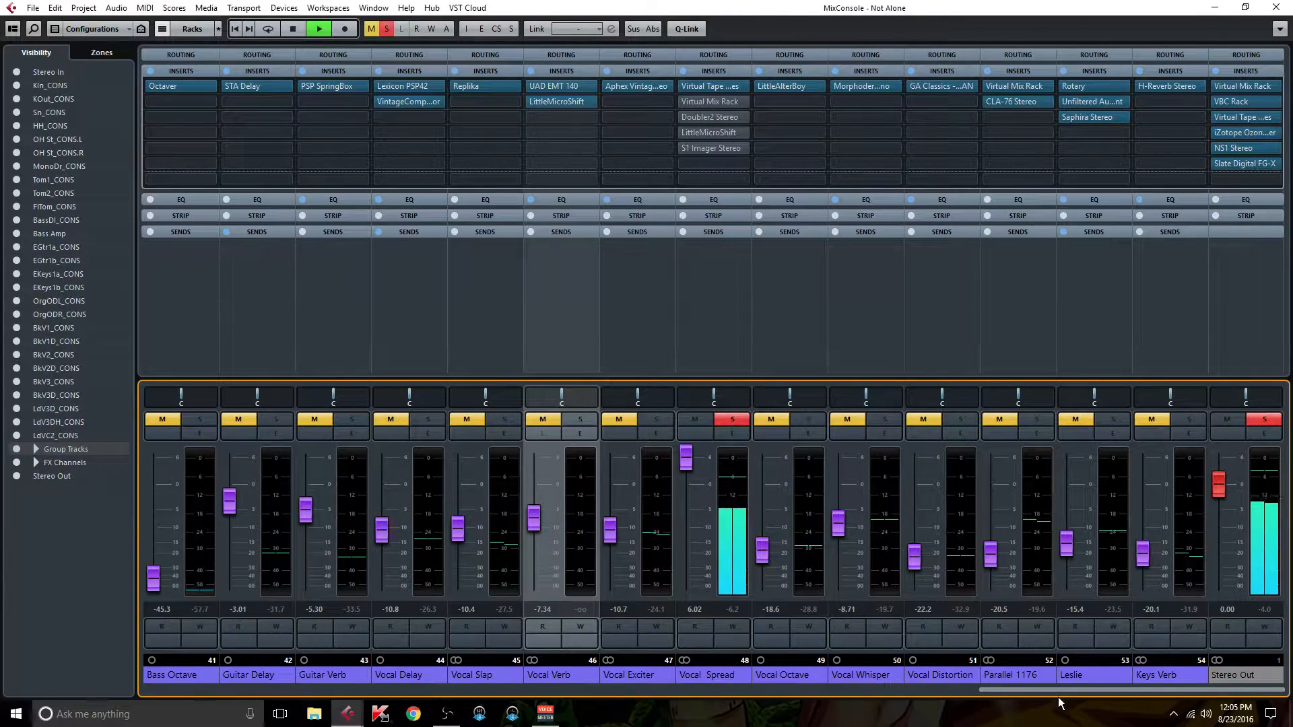
click(712, 87)
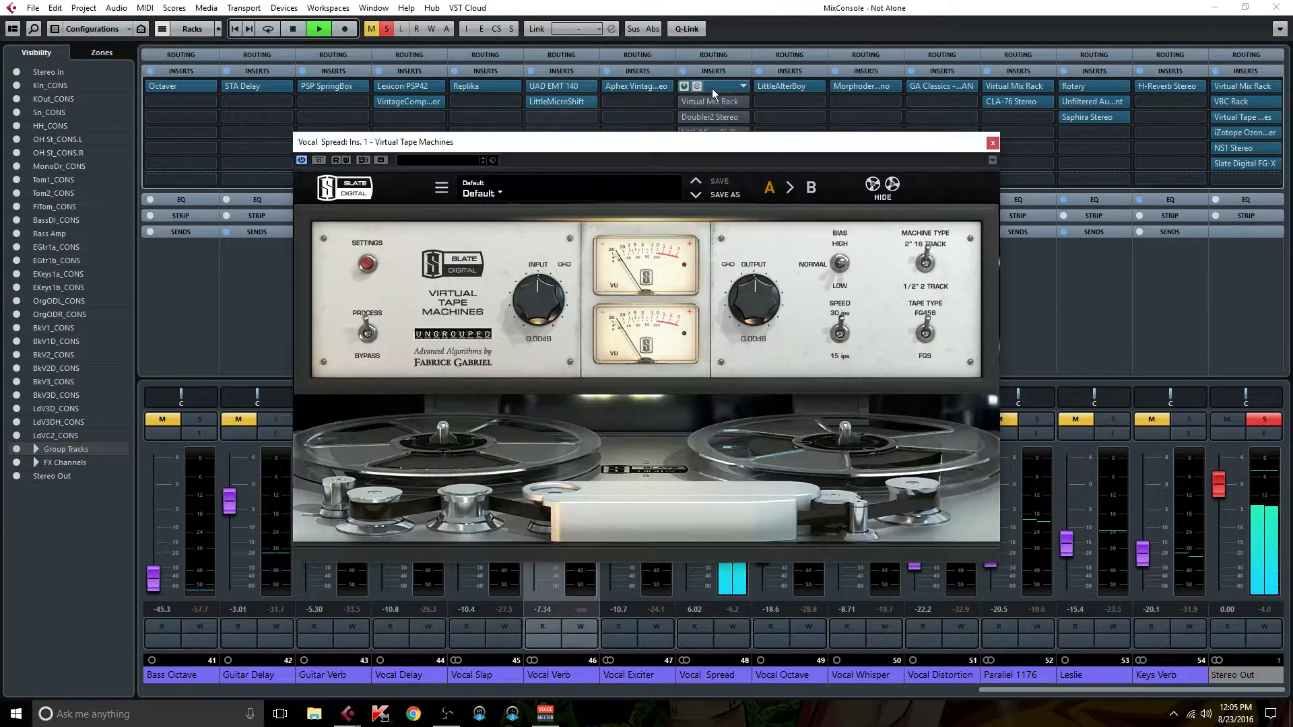
click(369, 264)
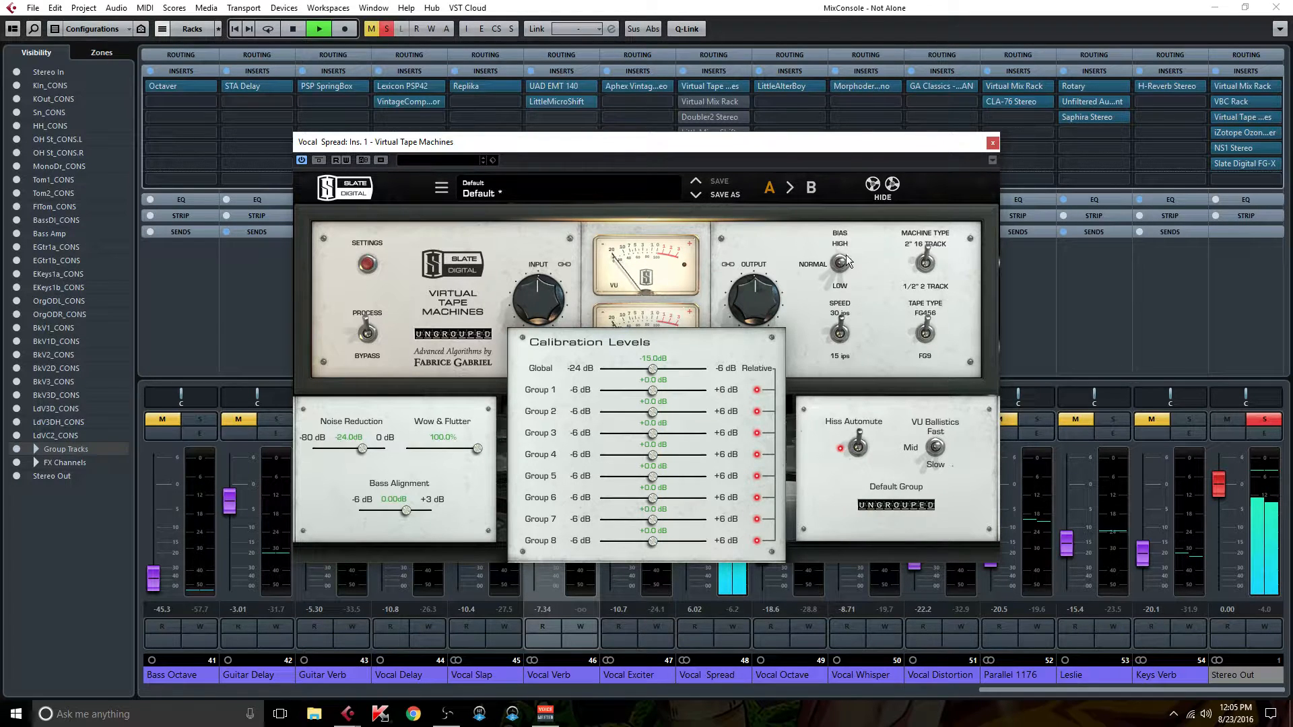
click(992, 142)
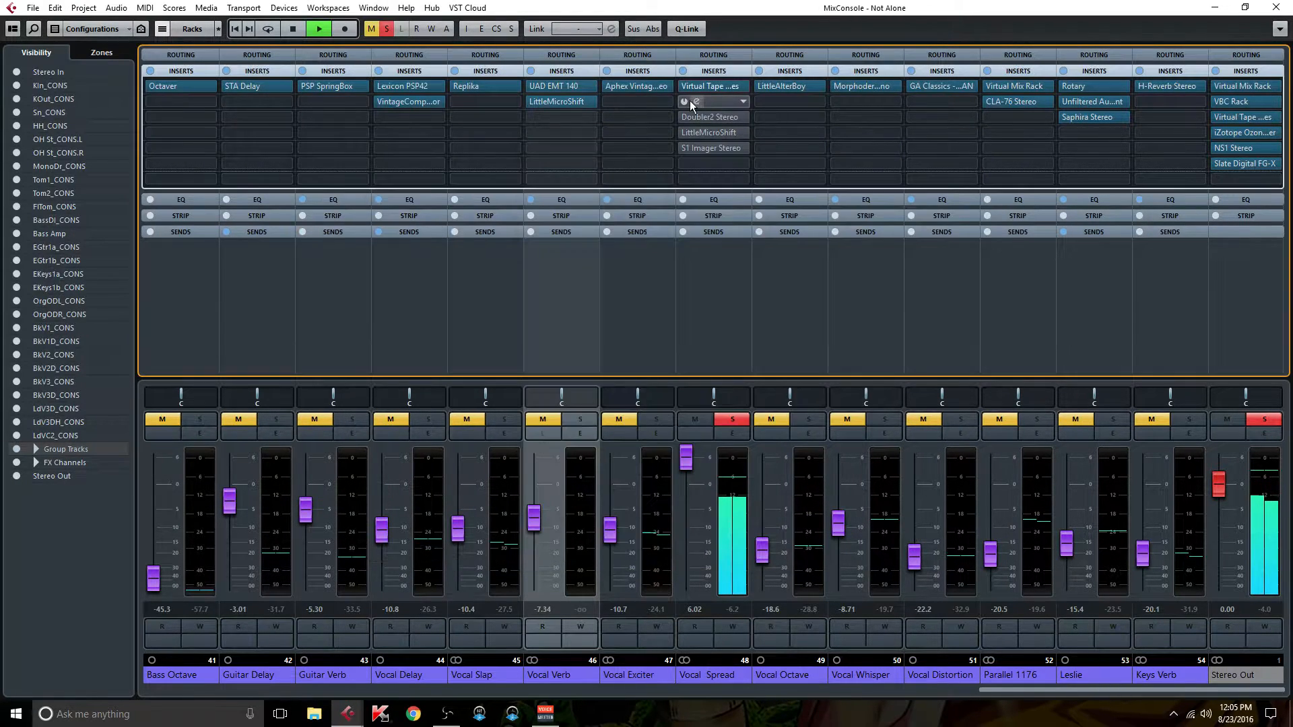
Step: Re-enable Vocal Spread's Virtual Mix Rack and Doubler2 inserts, inspecting each plug-in during playback
click(711, 101)
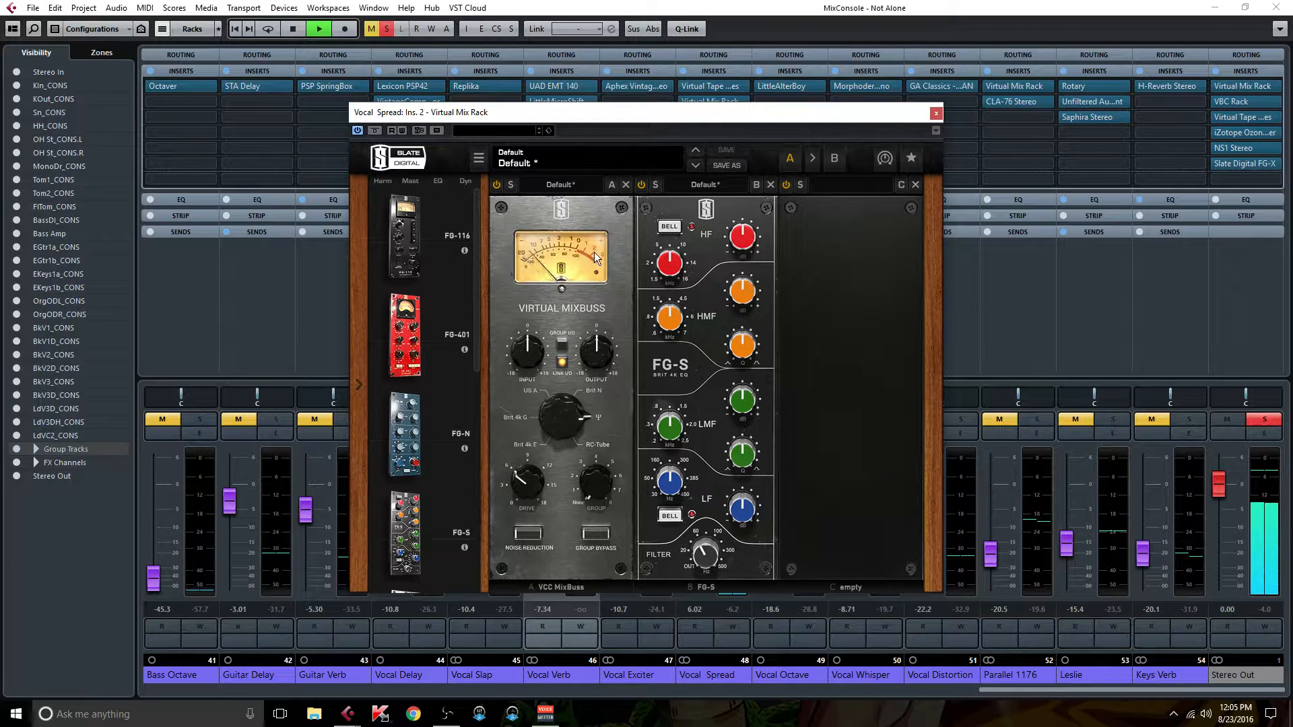
click(936, 113)
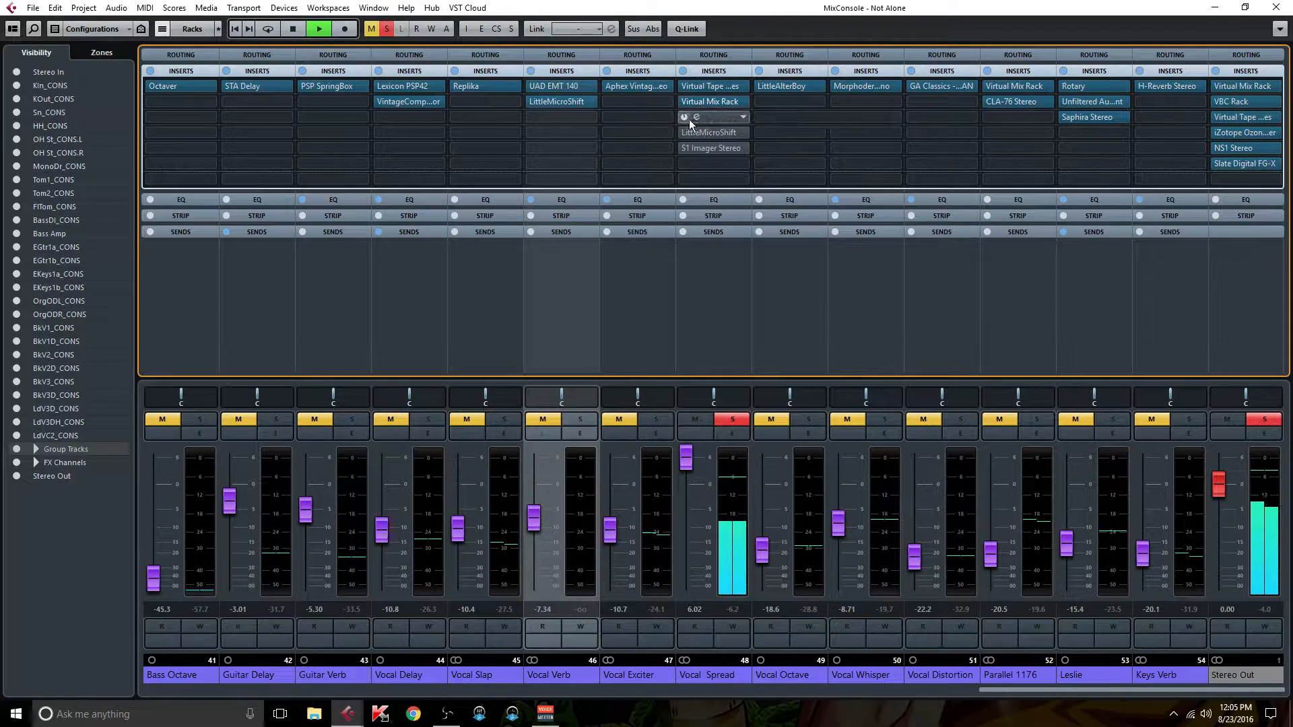
click(721, 117)
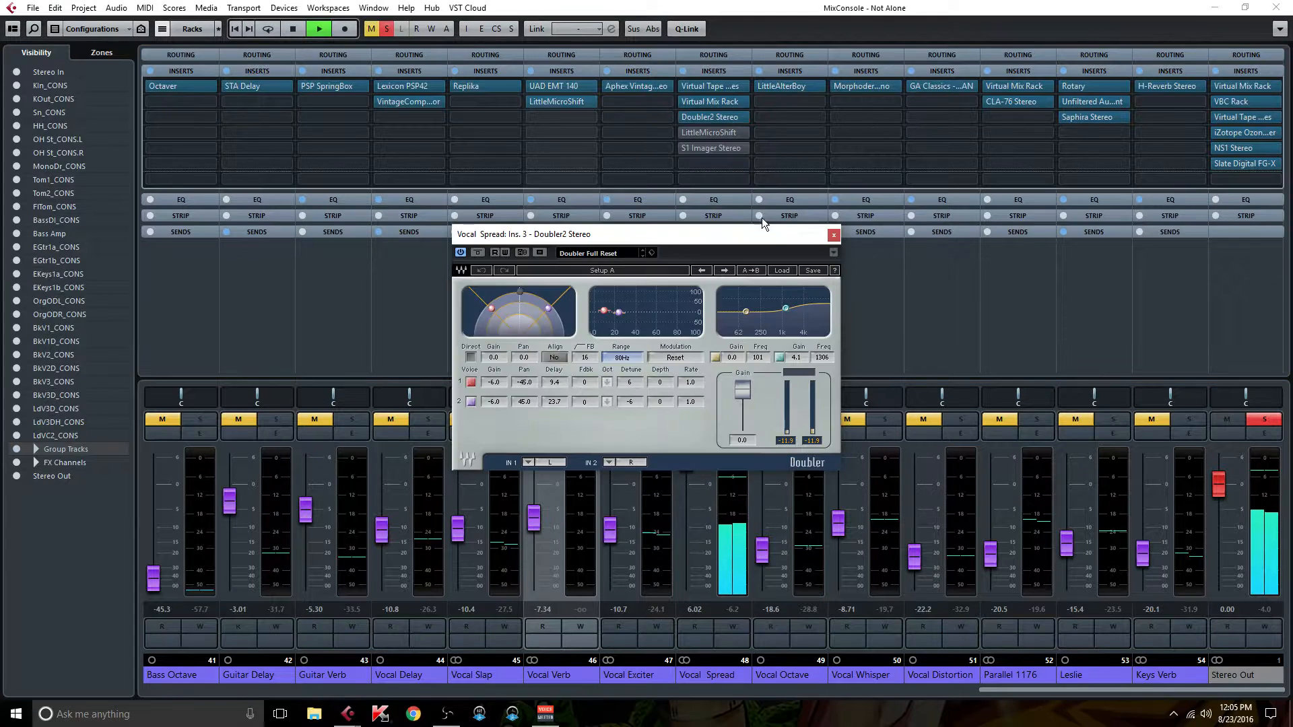
click(834, 235)
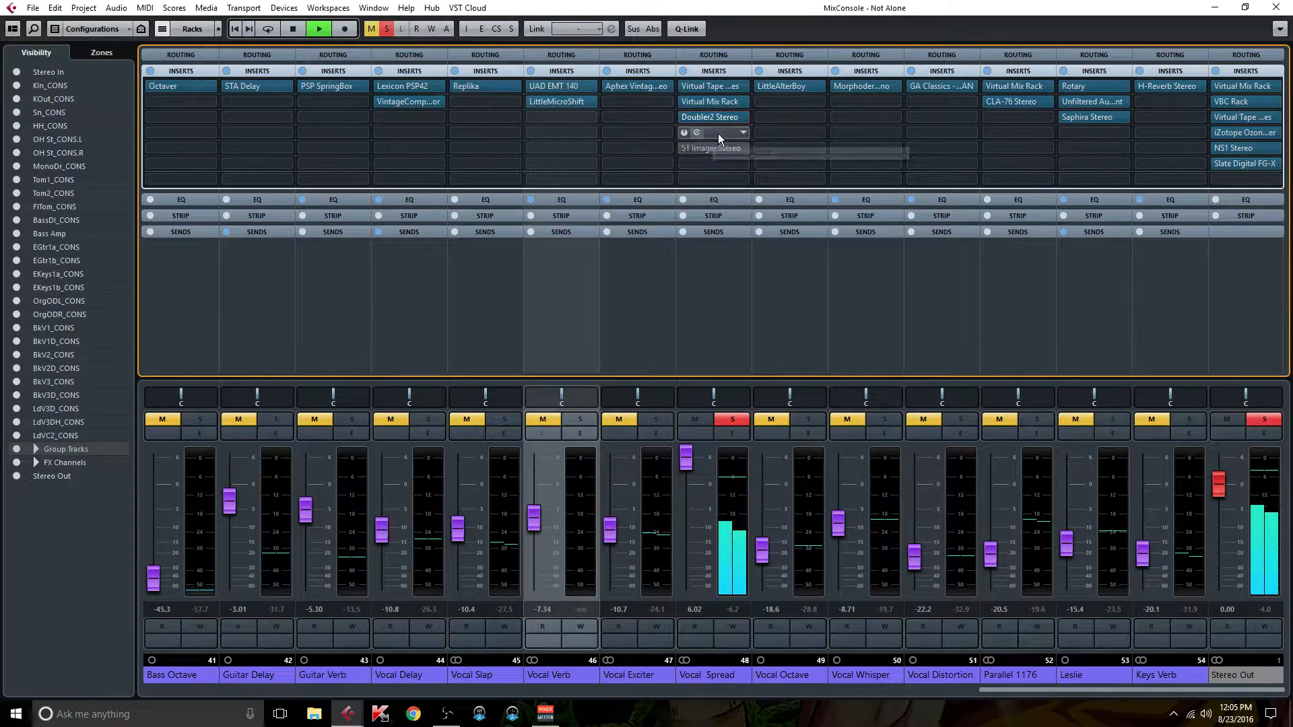
Step: Re-enable Vocal Spread's LittleMicroShift insert, comparing it bypassed and active during playback, and close the plug-in
click(695, 133)
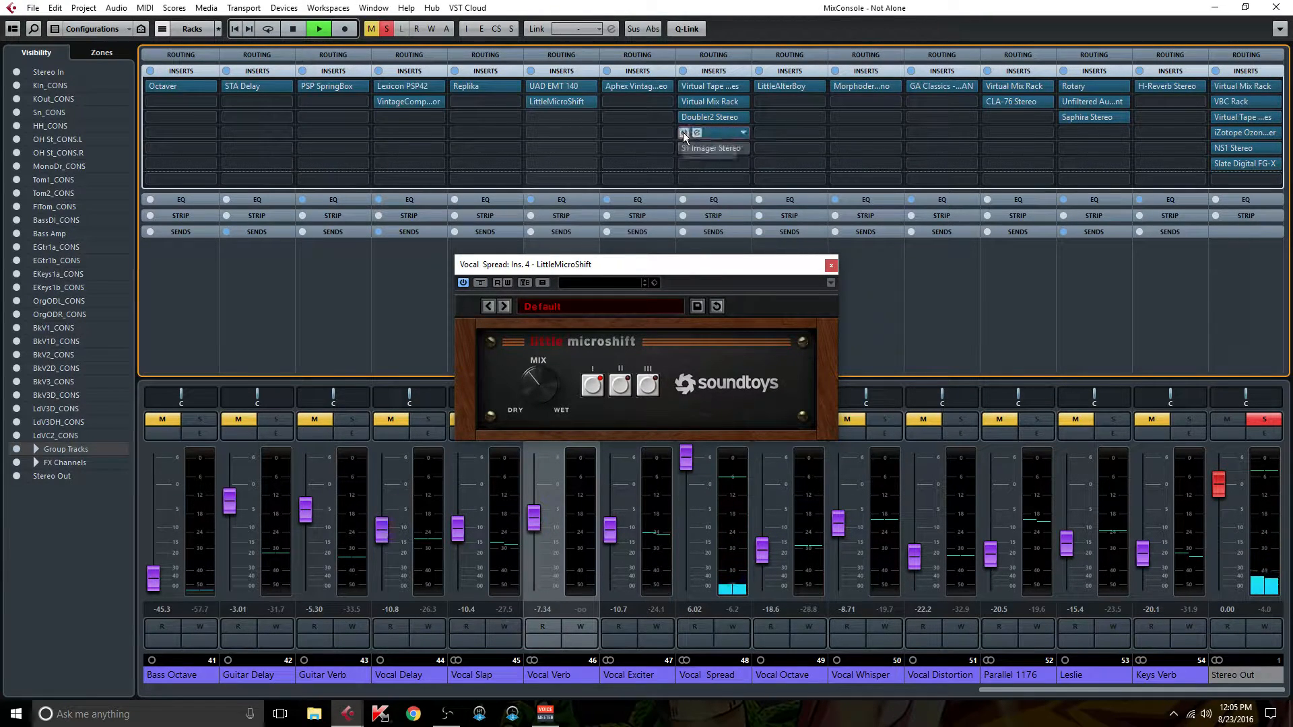
click(684, 133)
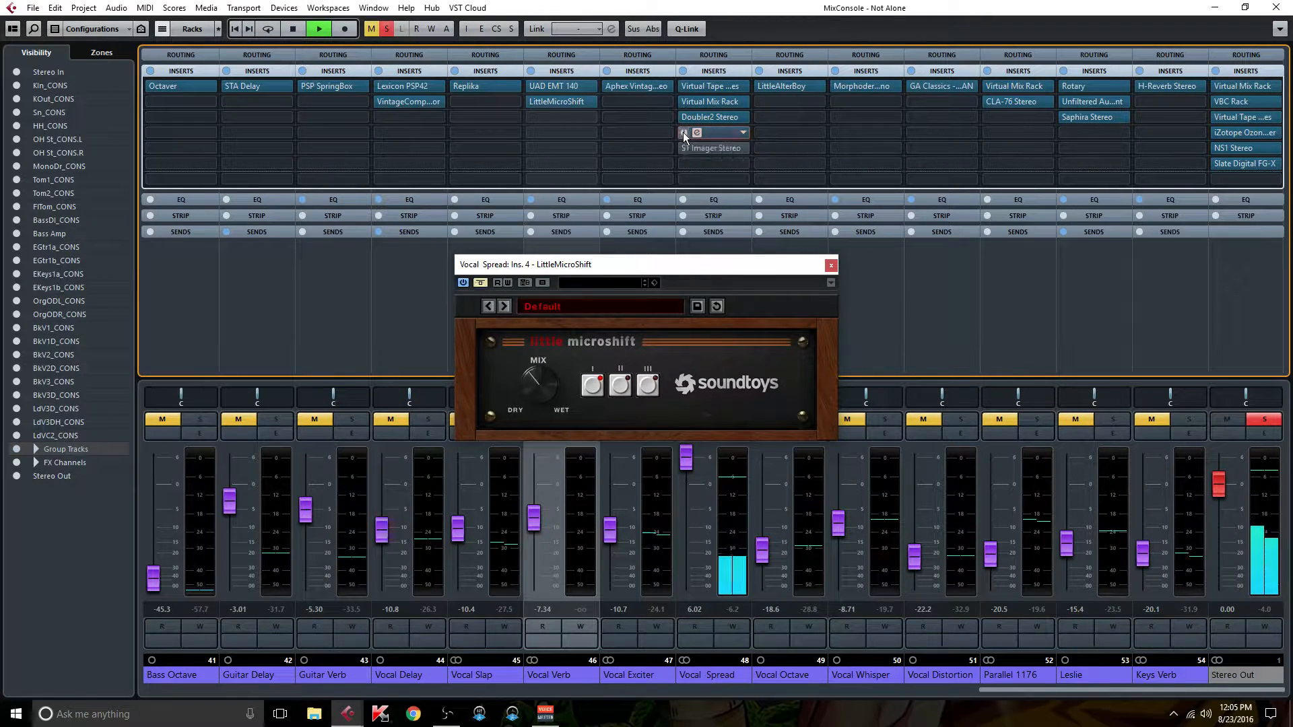
click(480, 283)
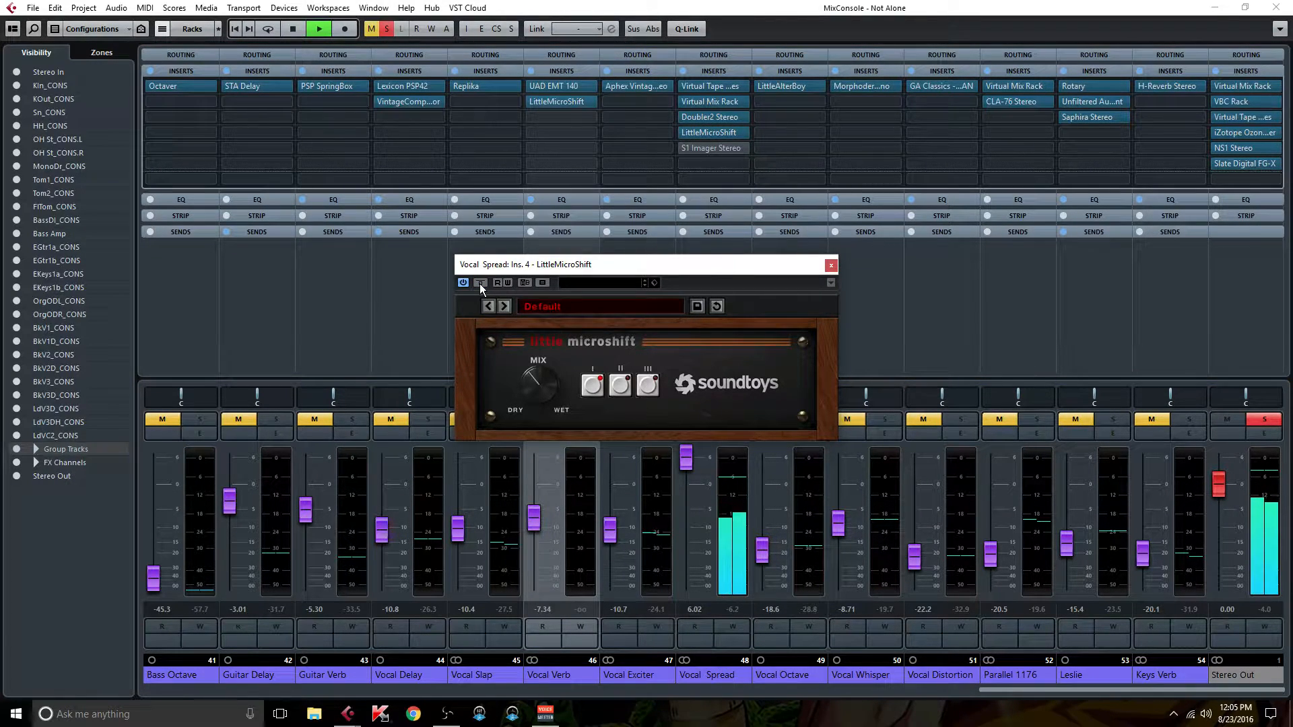
click(479, 283)
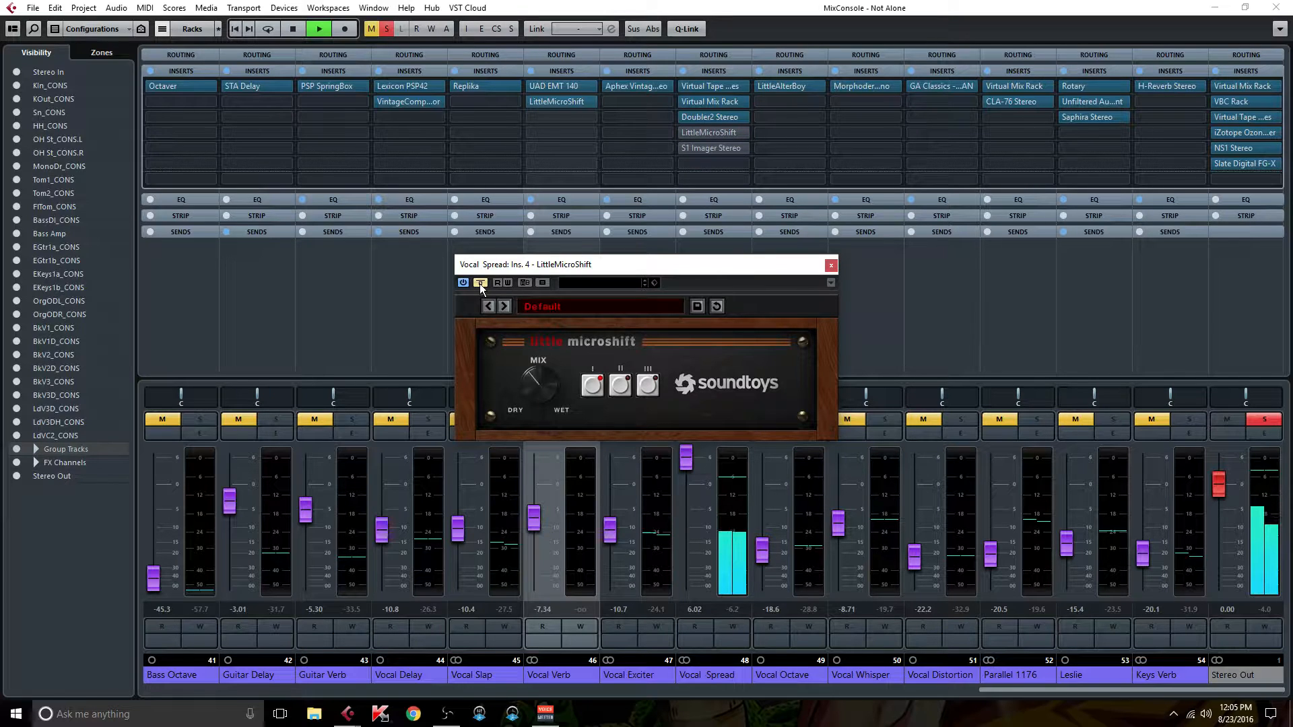
click(479, 284)
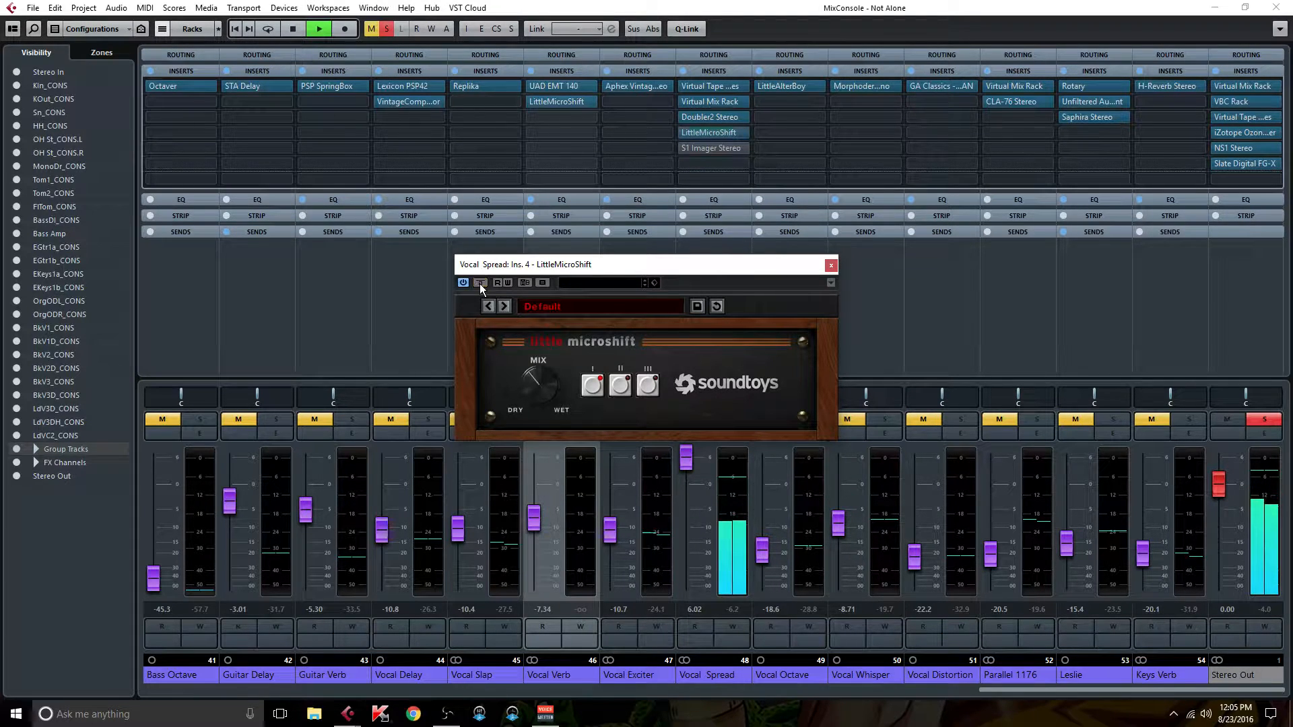
click(830, 264)
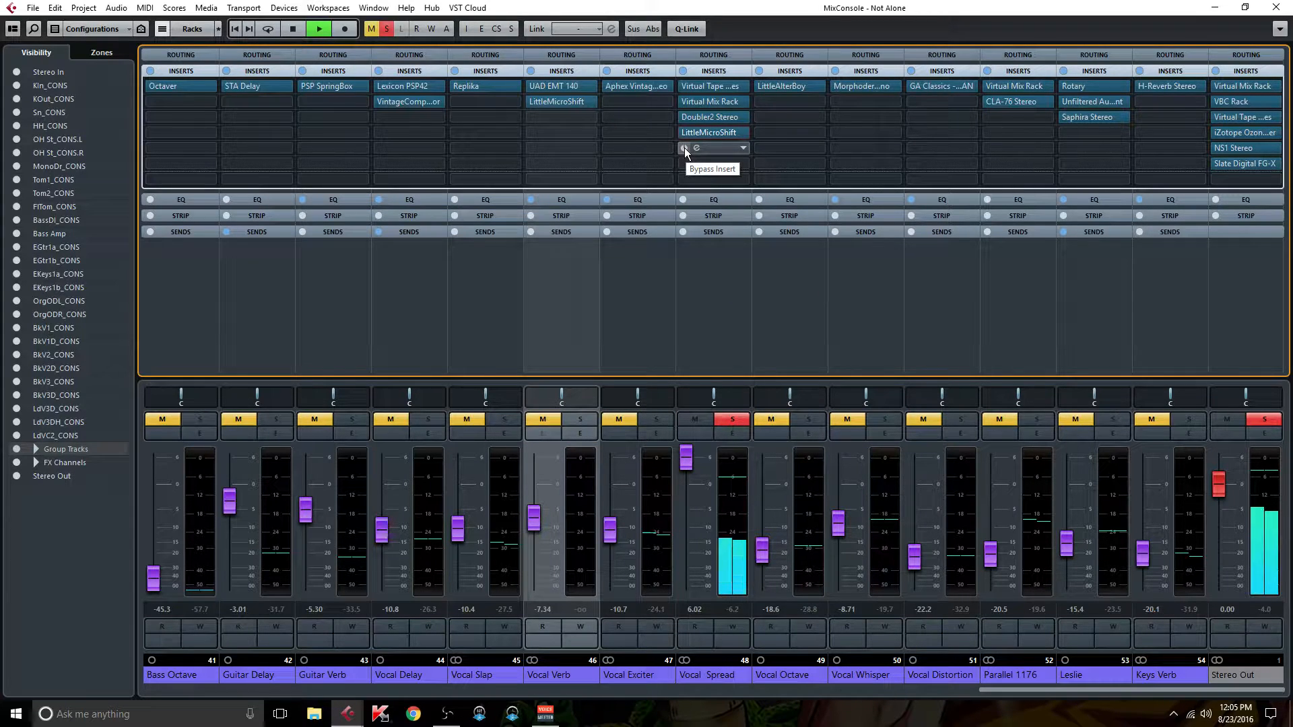
Step: Compare Vocal Spread's five inserts bypassed and active, leave them all enabled, and lower the channel's fader to -5.21
click(684, 70)
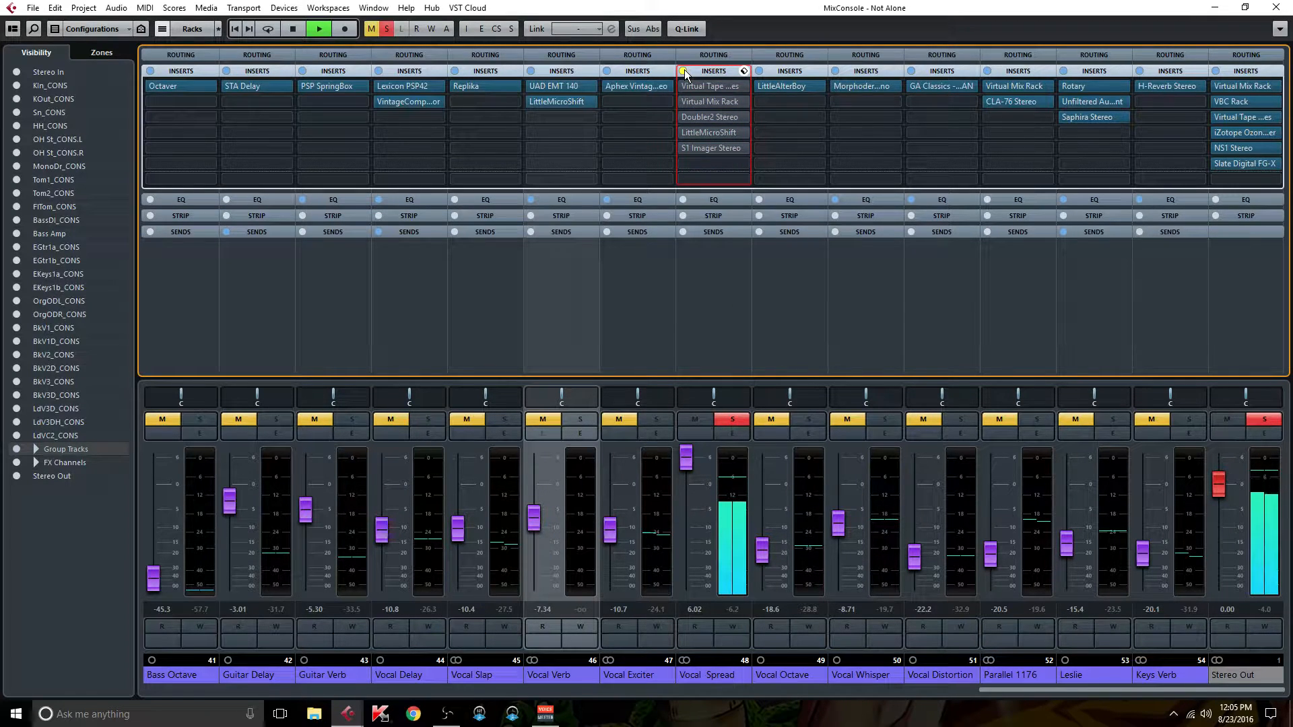
click(685, 70)
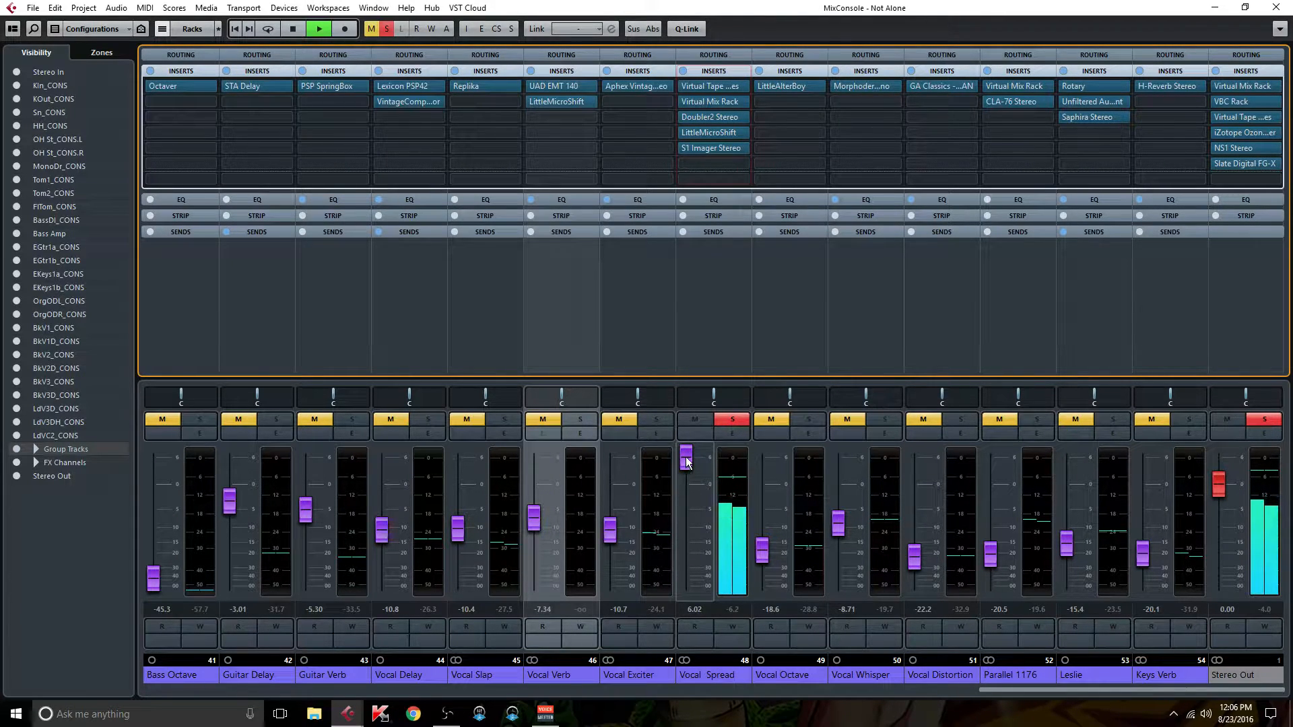
drag(687, 460, 696, 512)
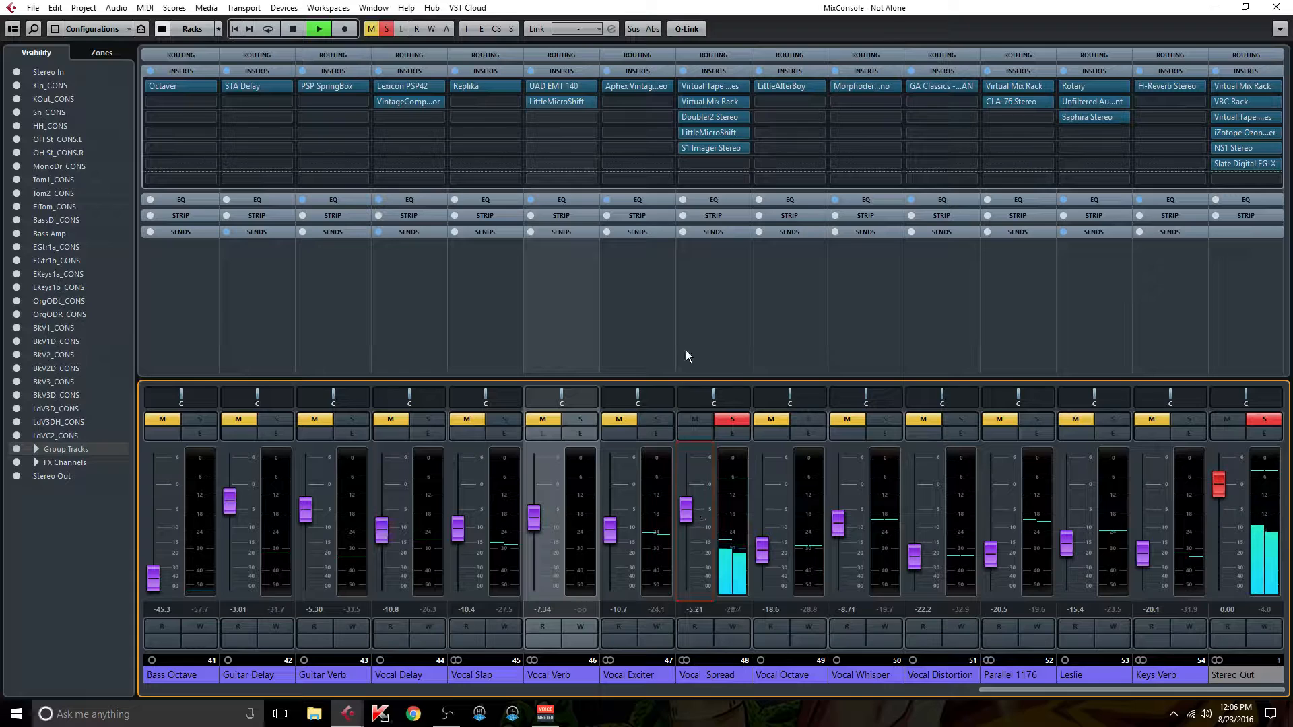
Step: Compare the mix with Vocal Spread muted and unmuted, and stop playback
click(697, 421)
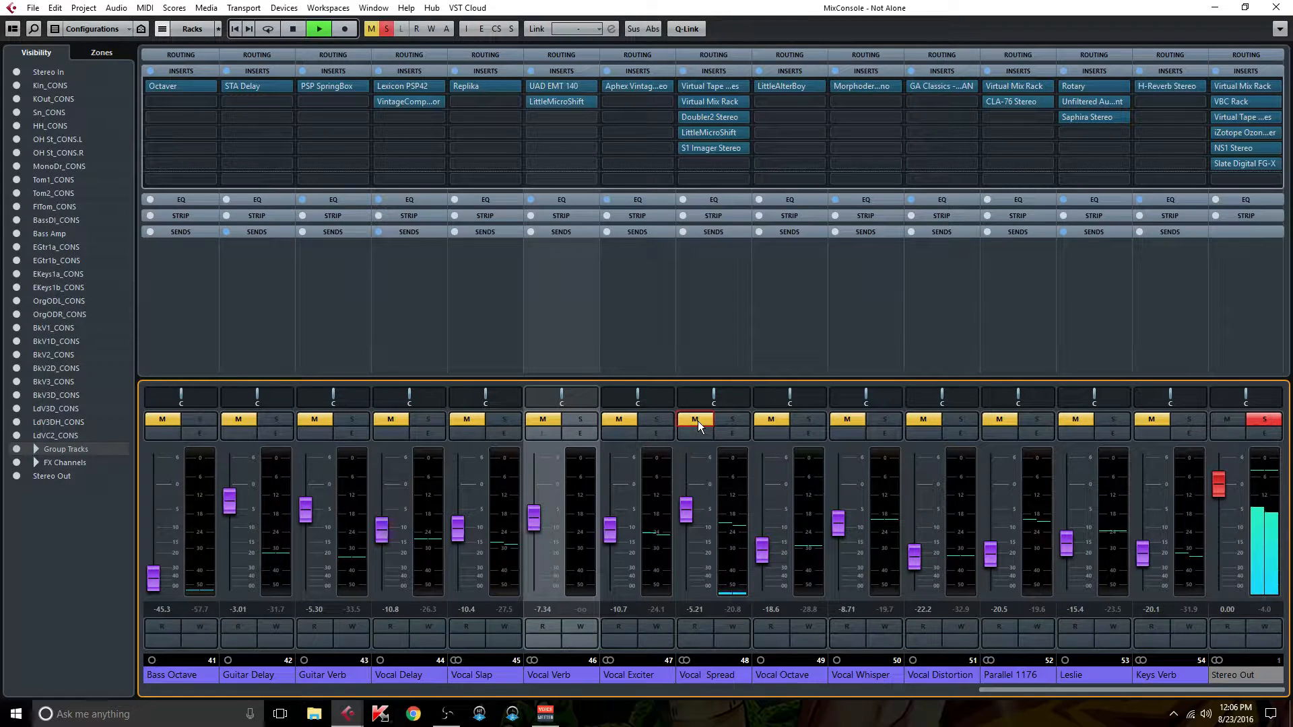
click(696, 420)
key(s)
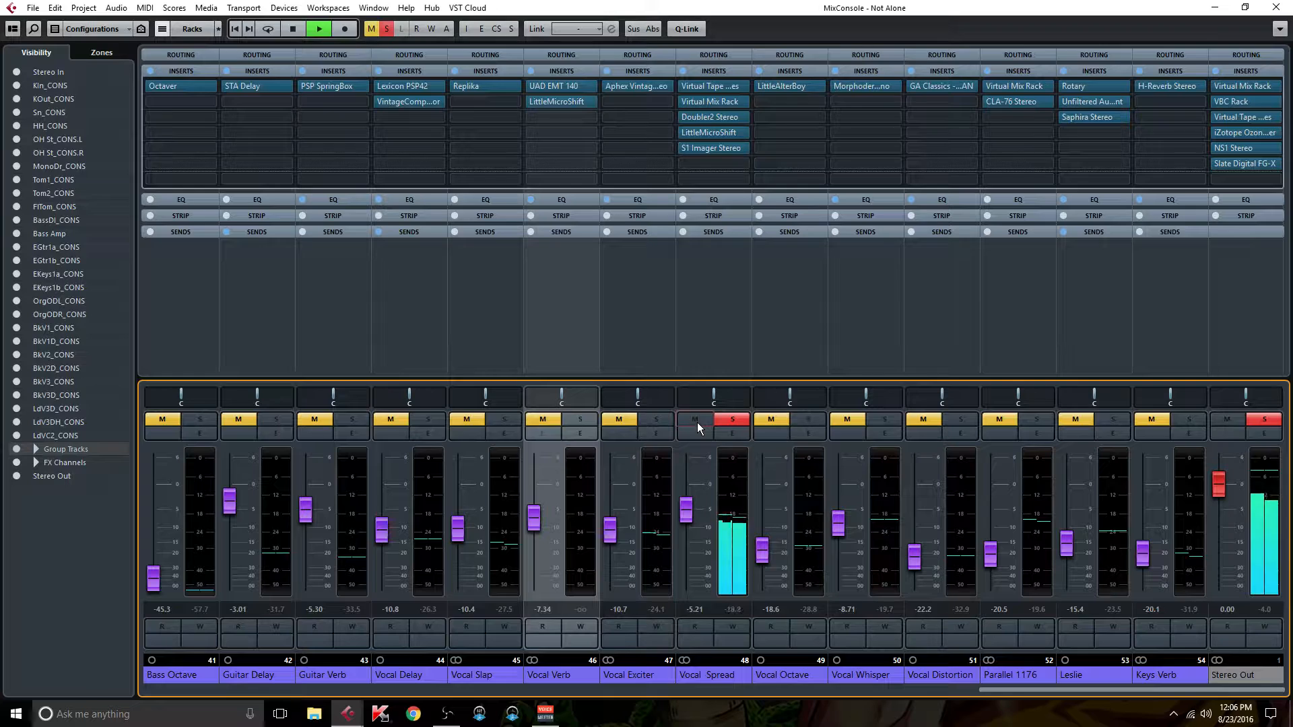
key(space)
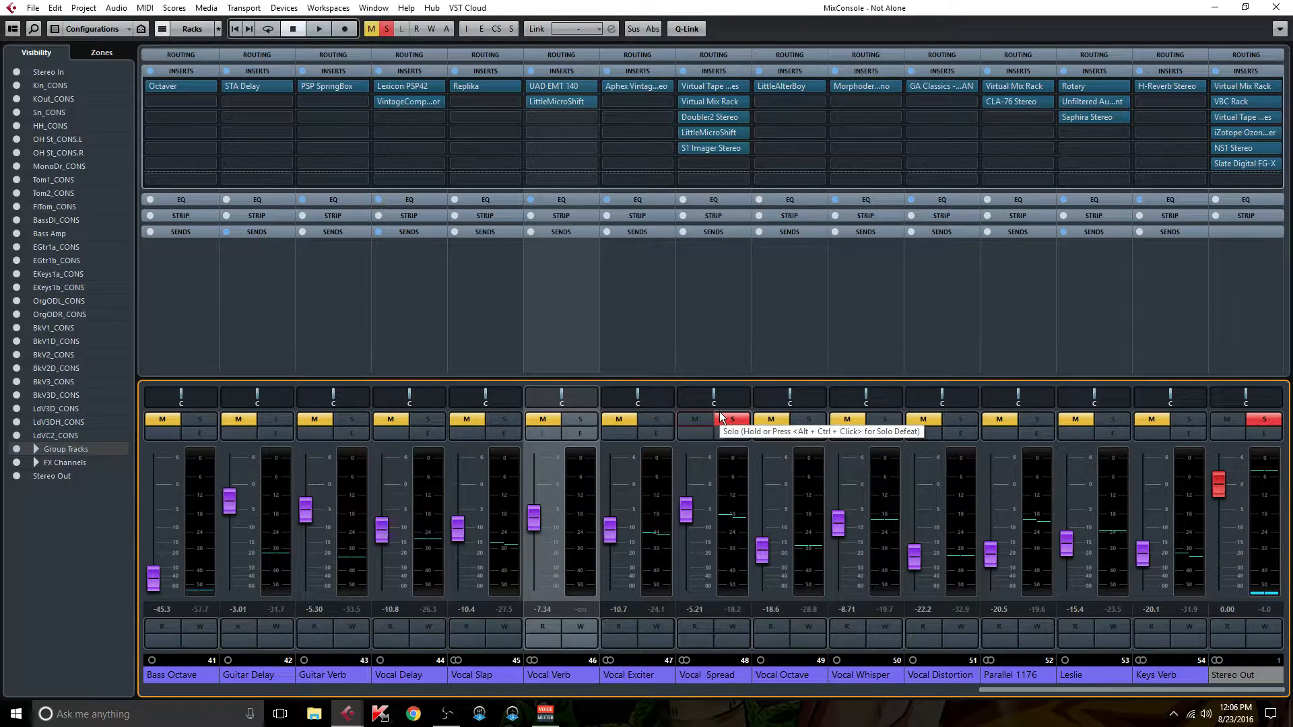
Step: Review Vocal Spread's Virtual Tape Machines with the calibration settings hidden, and close the plug-in
click(711, 86)
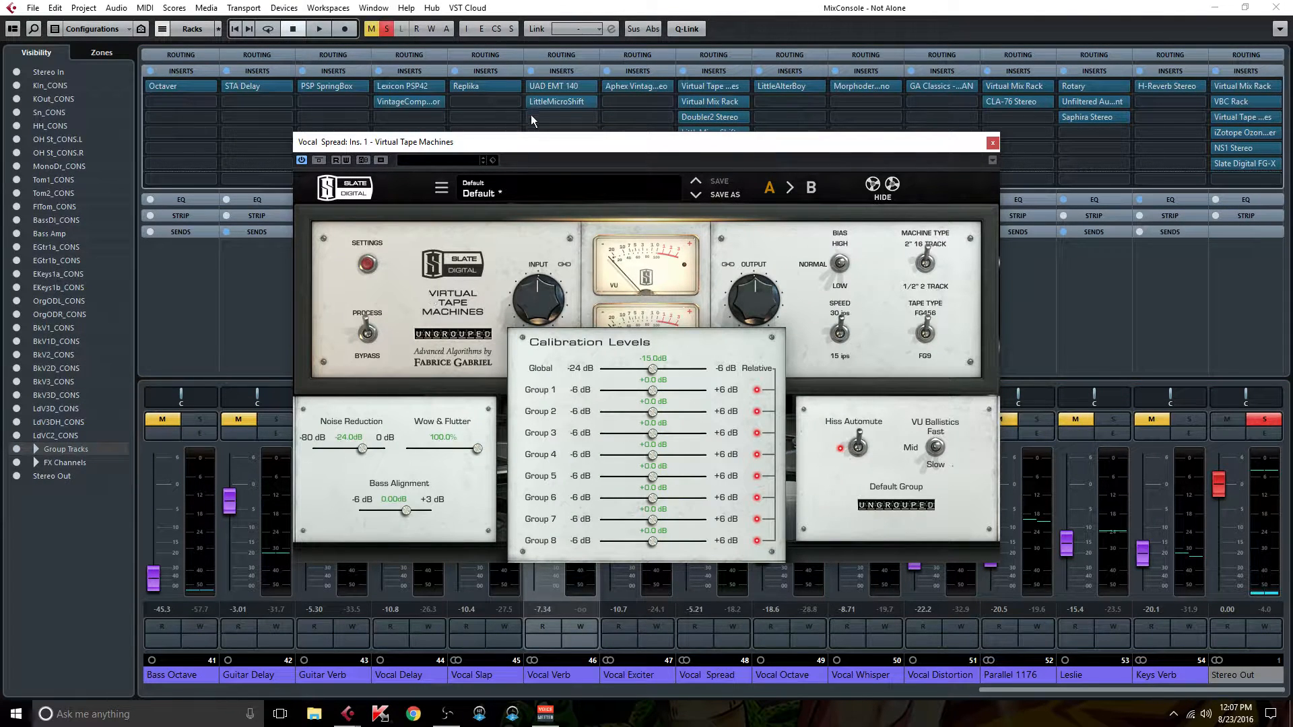
drag(548, 145, 746, 180)
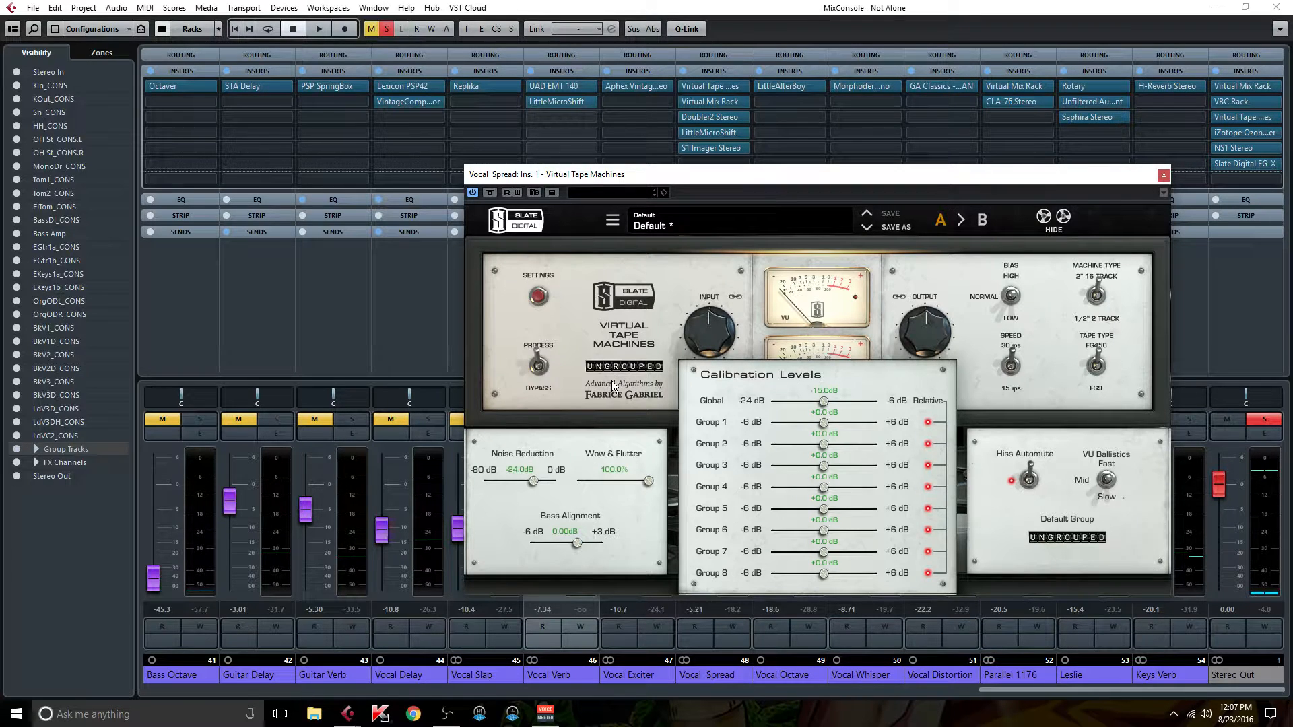
click(539, 297)
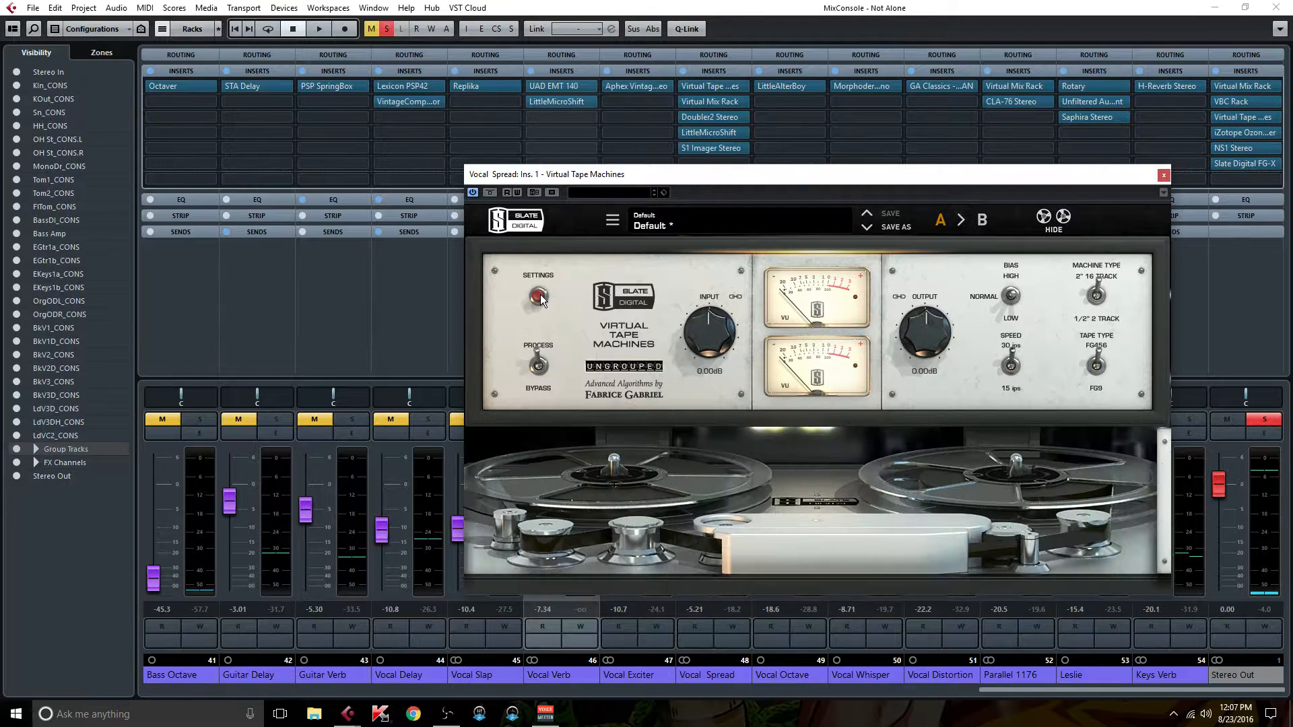
click(1164, 176)
Step: Inspect the EQ and filter in Vocal Spread's Virtual Mix Rack and the voice settings in its Doubler2
click(720, 101)
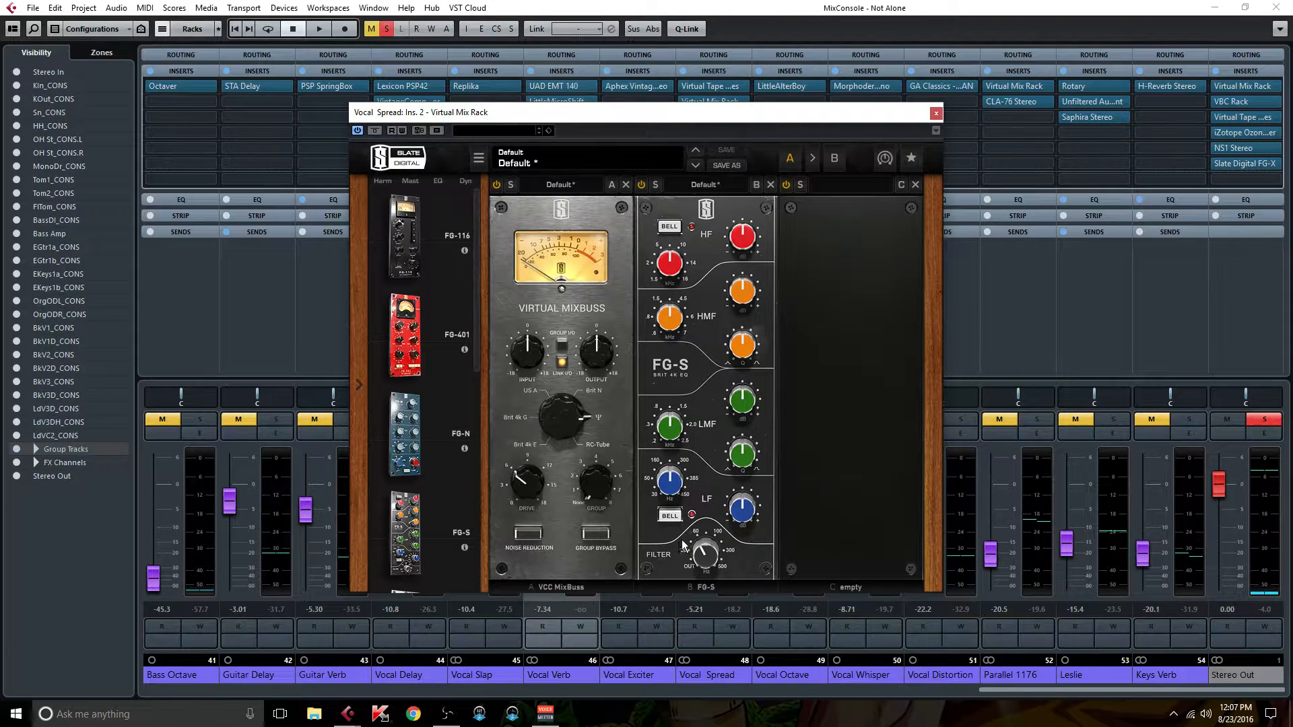
mouse_move(707, 554)
click(935, 112)
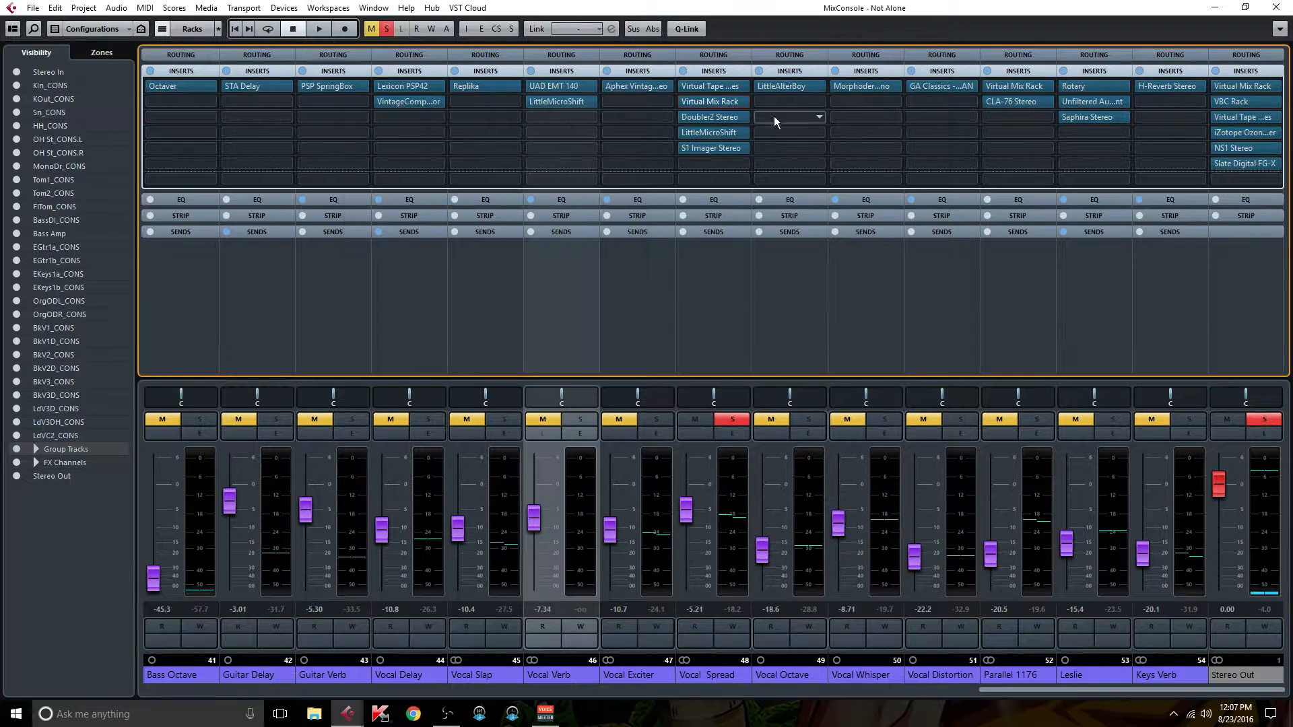
double_click(715, 116)
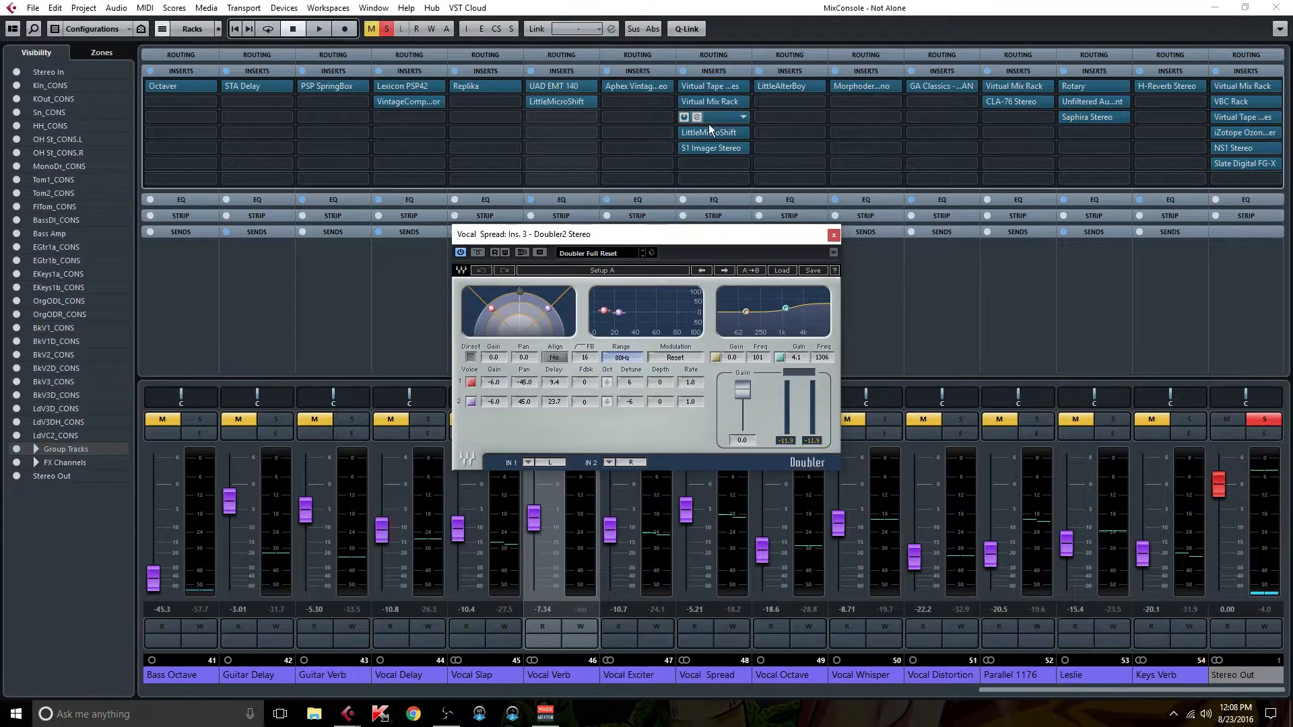
drag(617, 237, 637, 204)
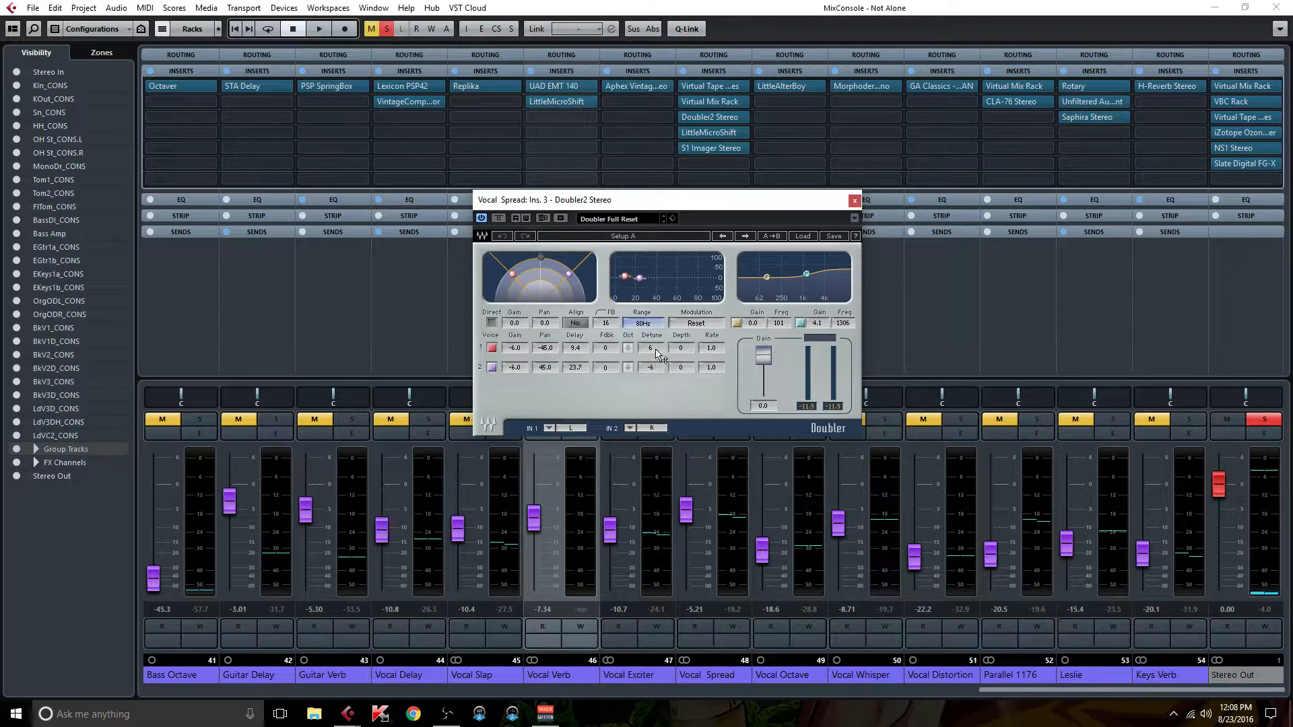
click(858, 204)
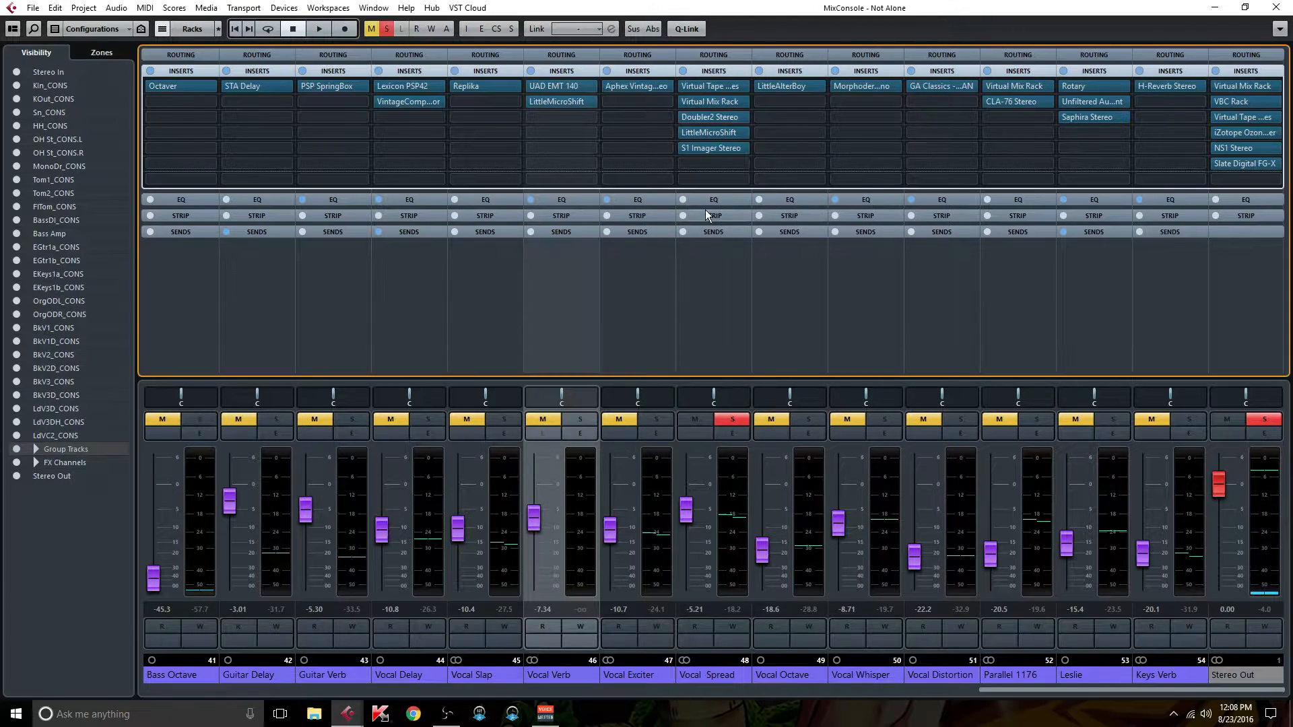
Step: Inspect the settings of Vocal Spread's LittleMicroShift and S1 Imager inserts, closing each plug-in
click(716, 133)
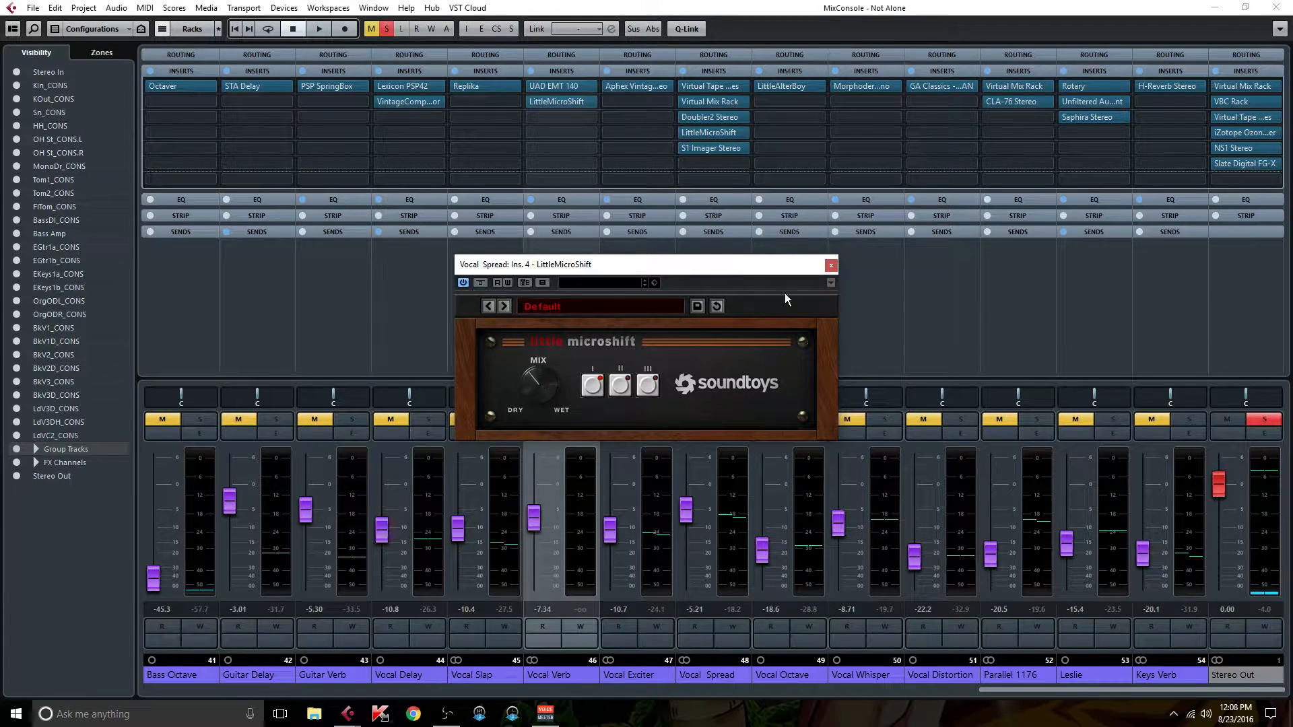
click(835, 264)
click(719, 151)
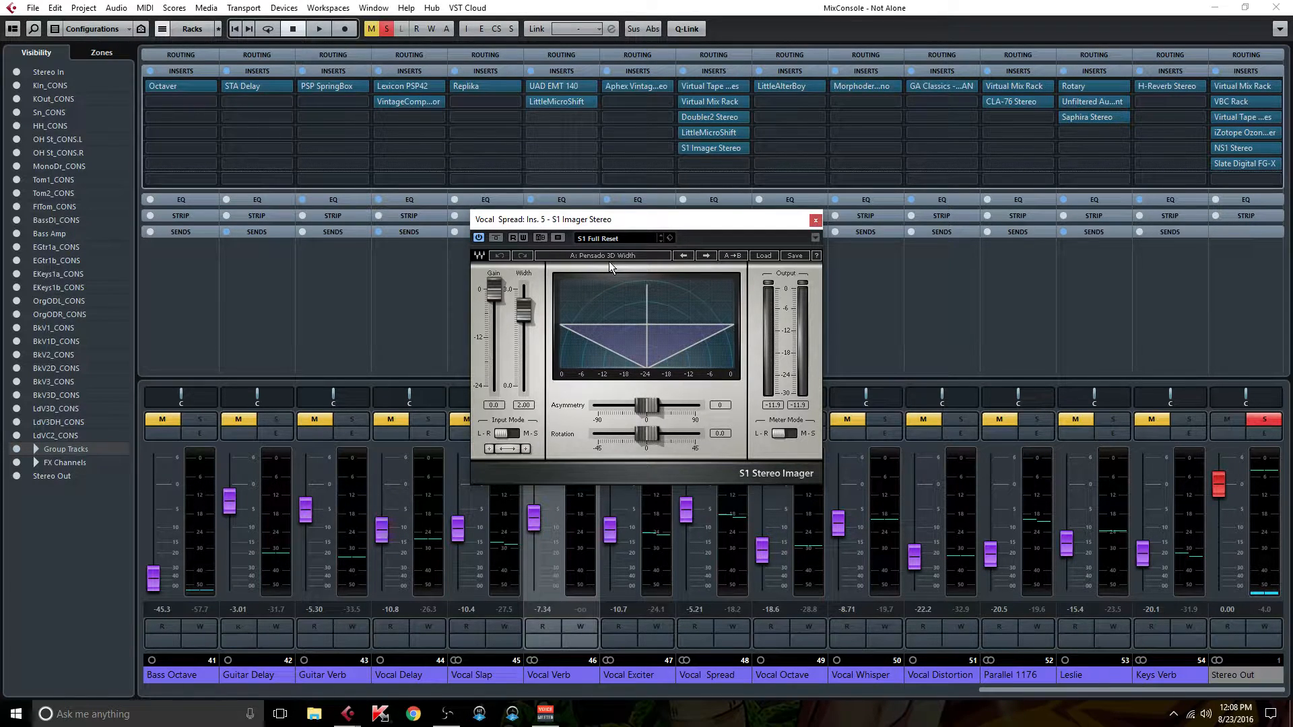
click(815, 221)
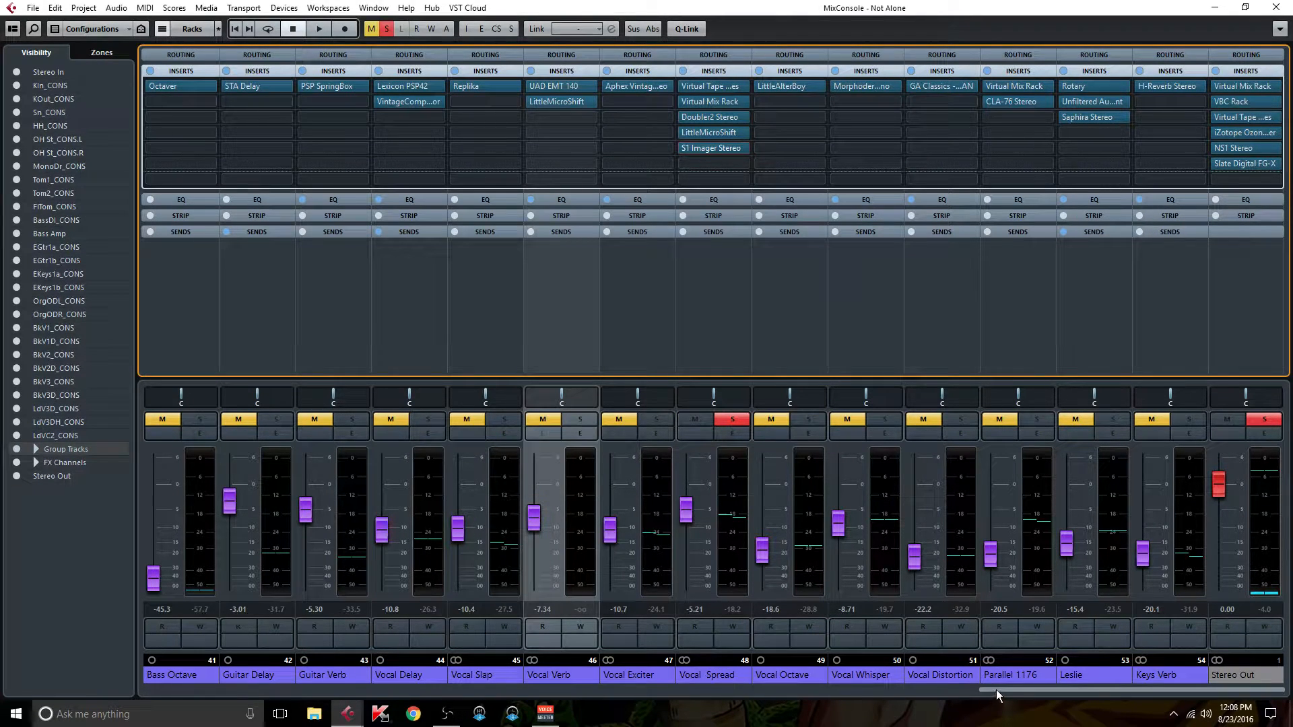
Step: Show the Lead Vocals group's sends and compare them bypassed and active during soloed playback
drag(997, 688, 679, 690)
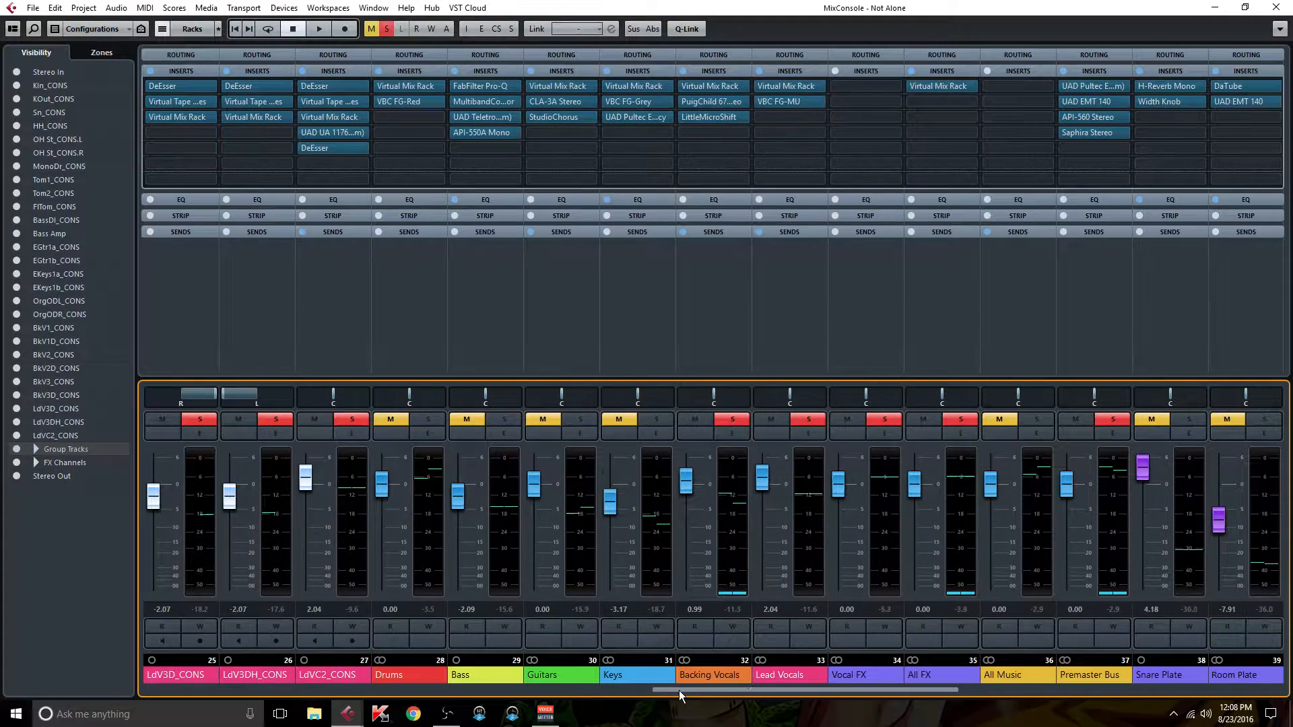
click(785, 231)
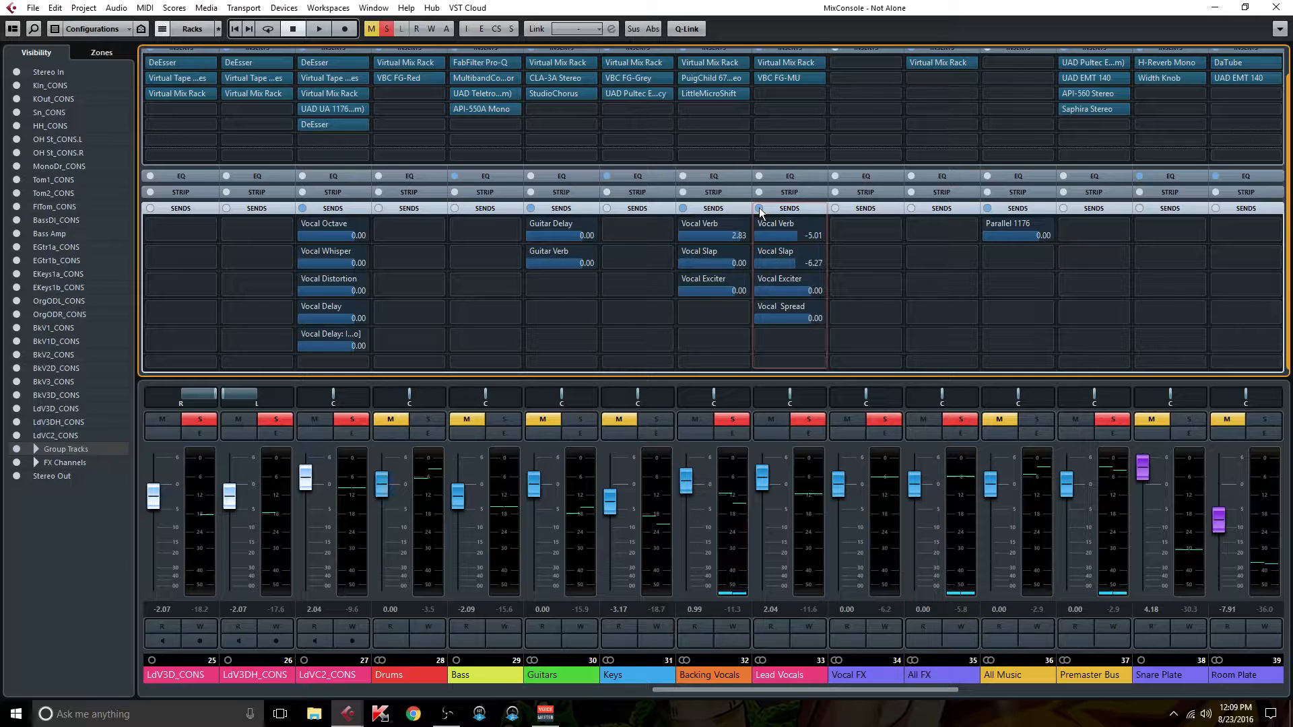
key(space)
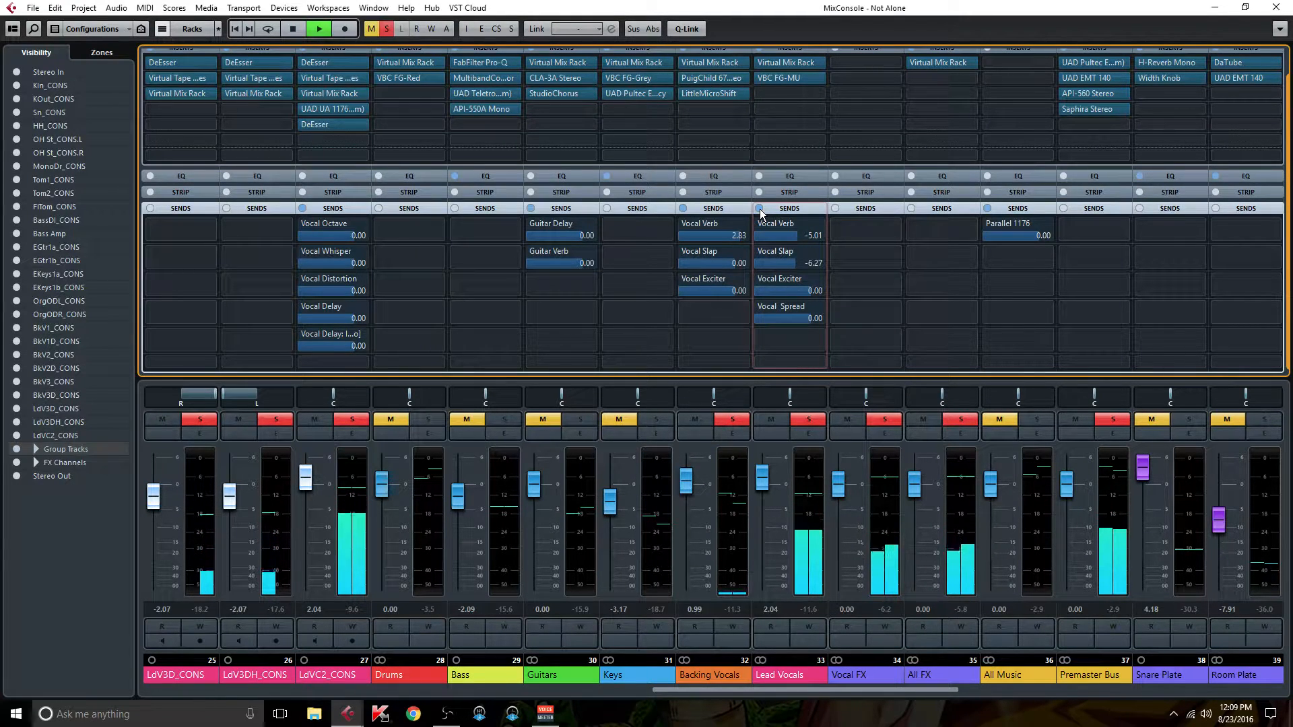
click(759, 209)
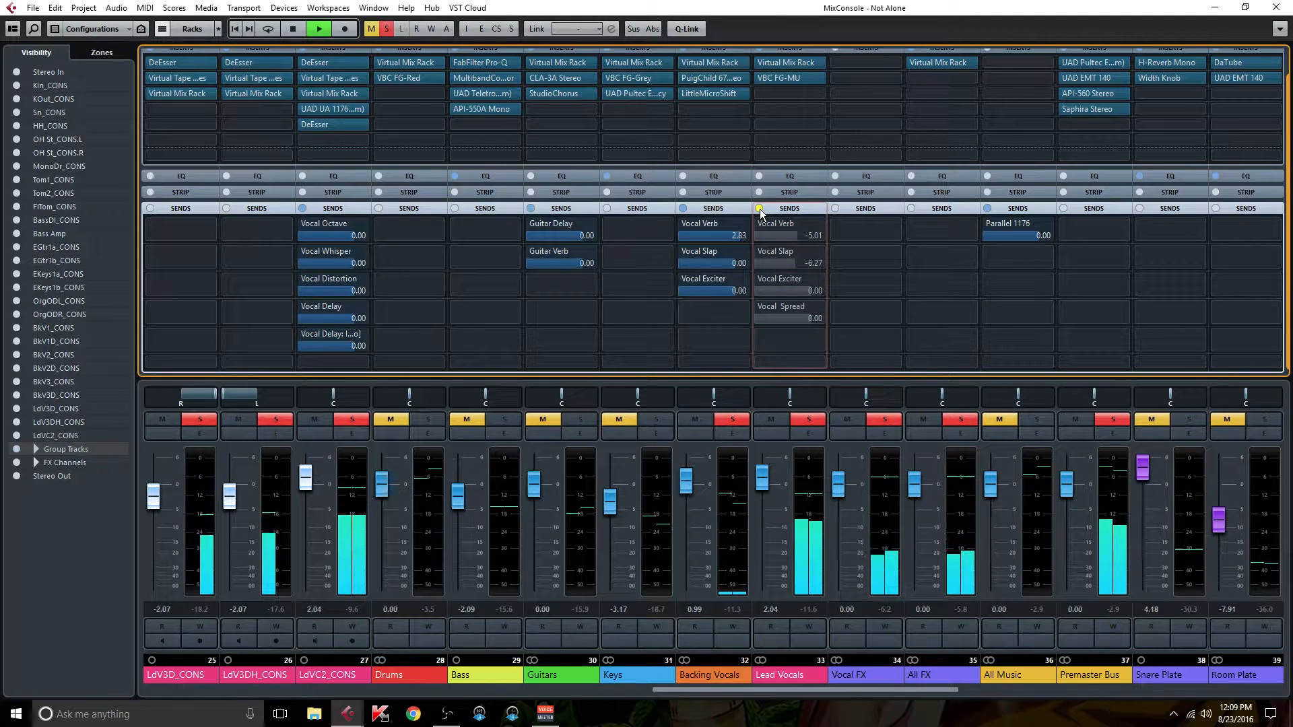
click(760, 209)
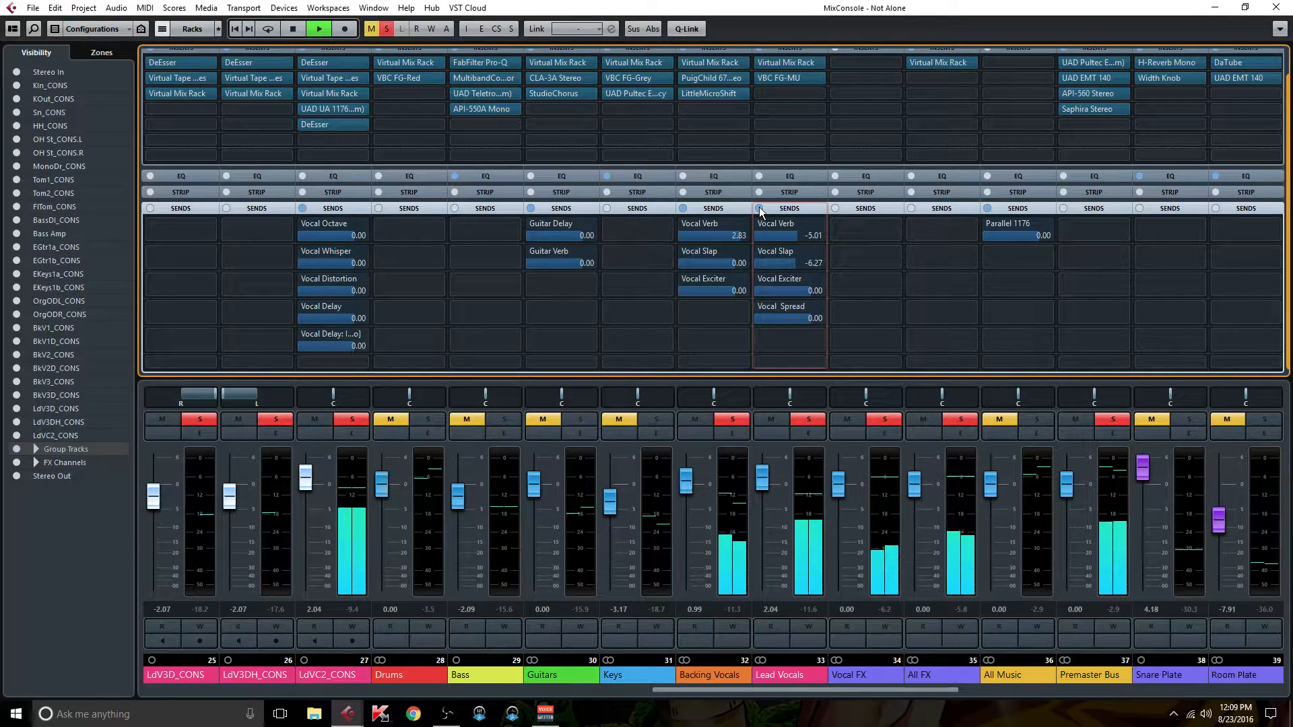
click(760, 209)
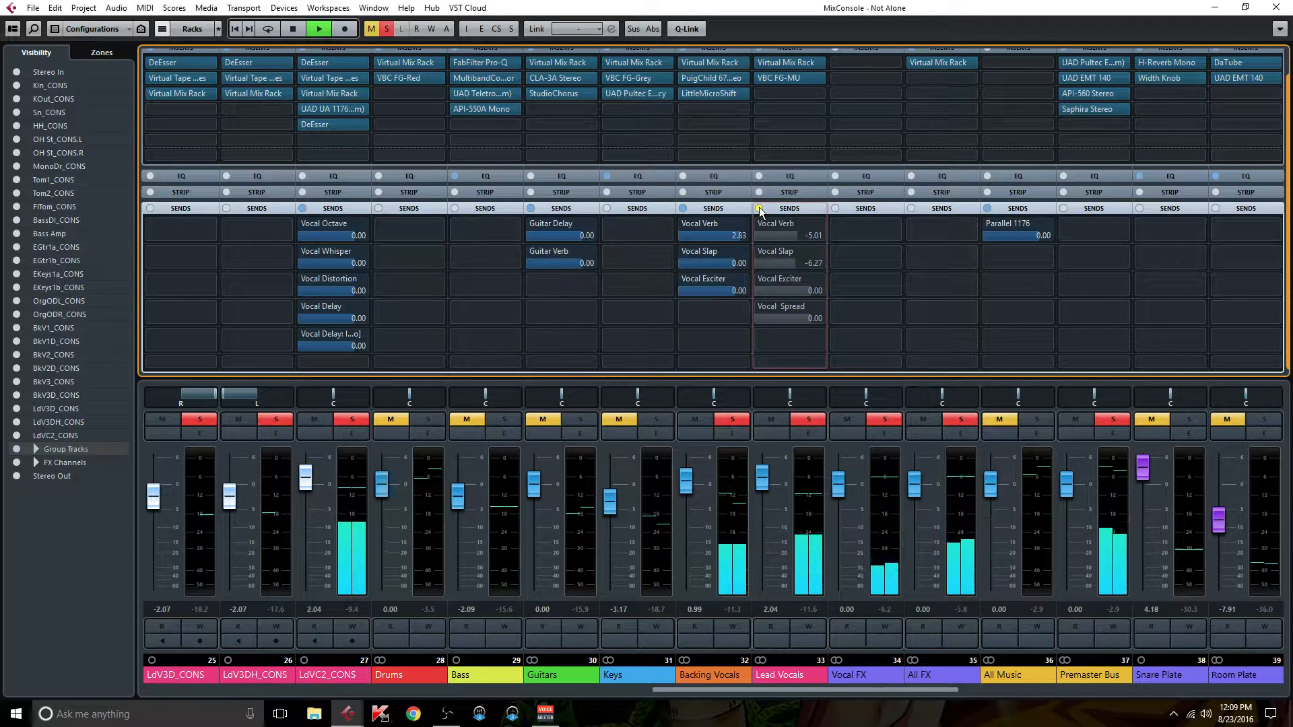
Step: Deactivate all solos and compare the Lead Vocals sends active and bypassed in the full mix, leaving them active with playback stopped
click(387, 29)
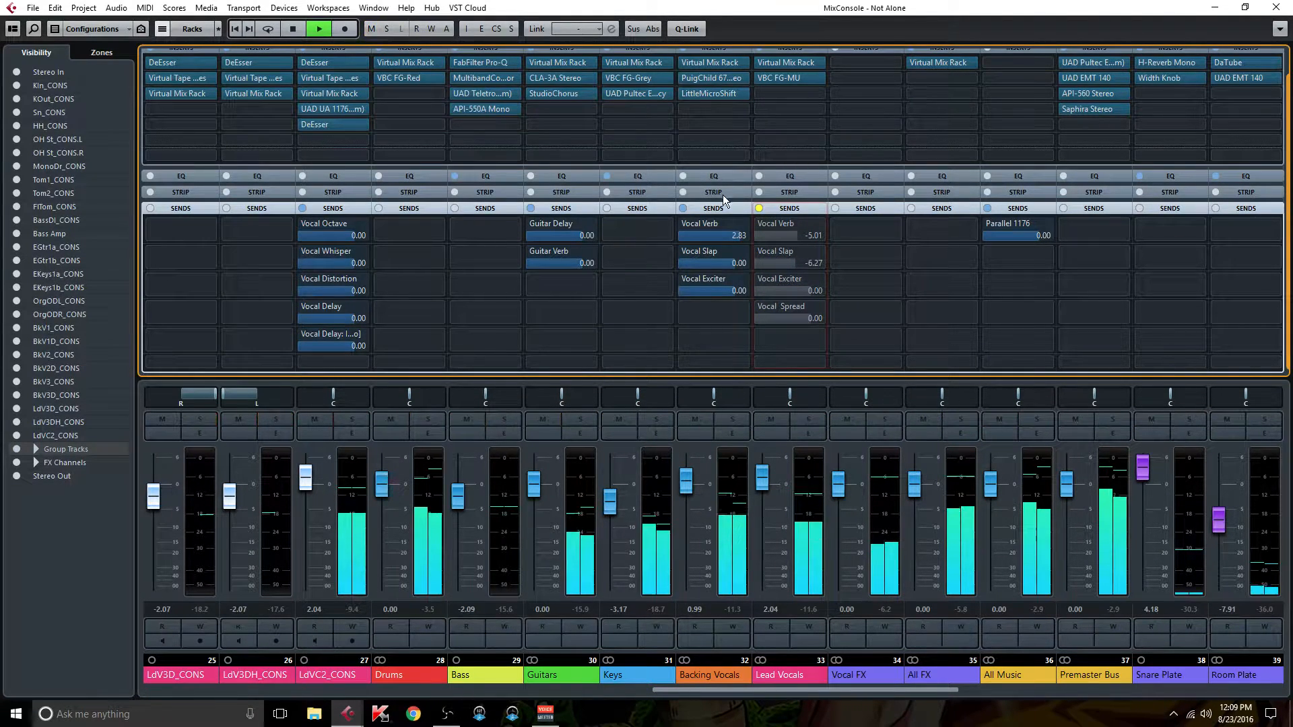
click(759, 209)
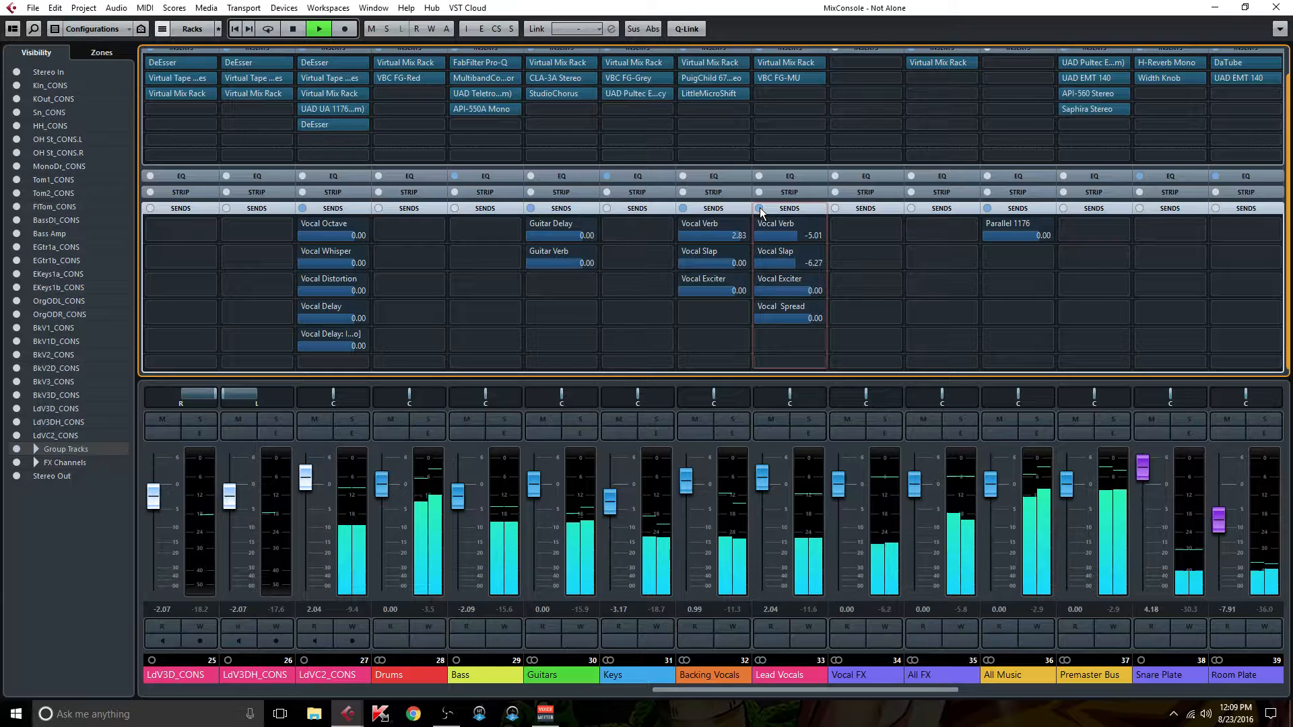
click(760, 209)
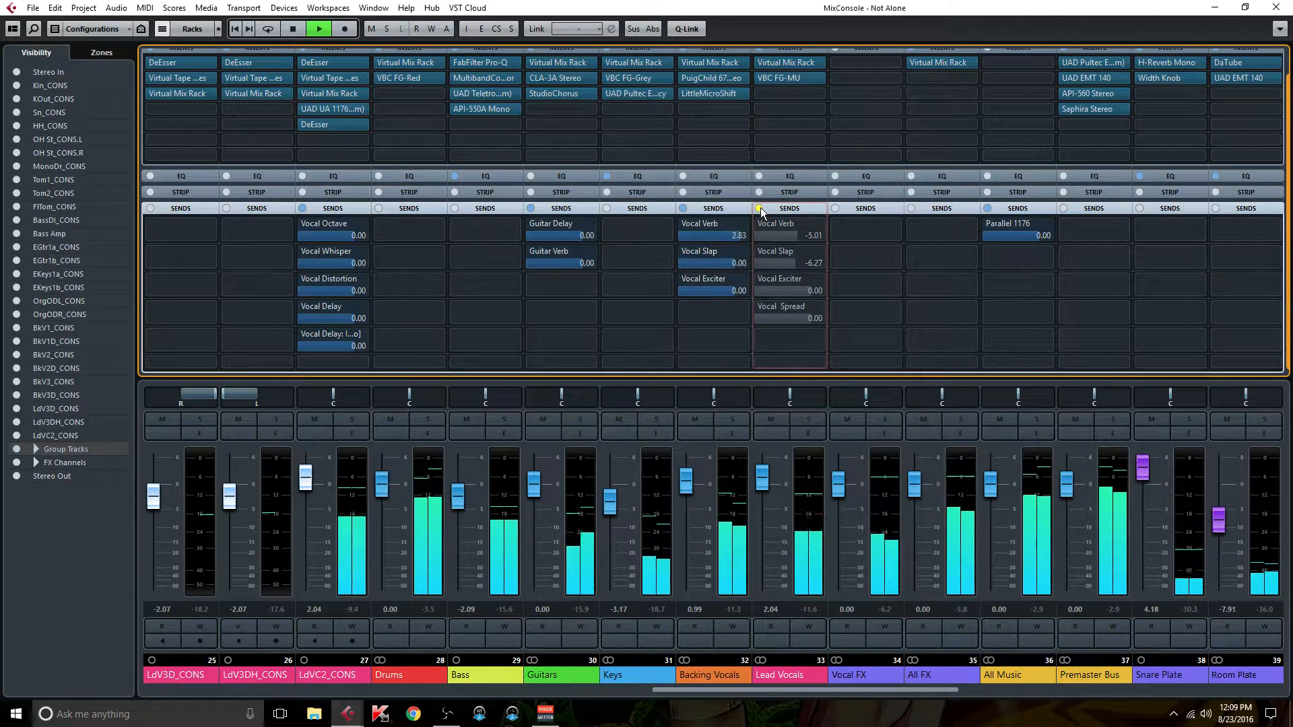
click(759, 209)
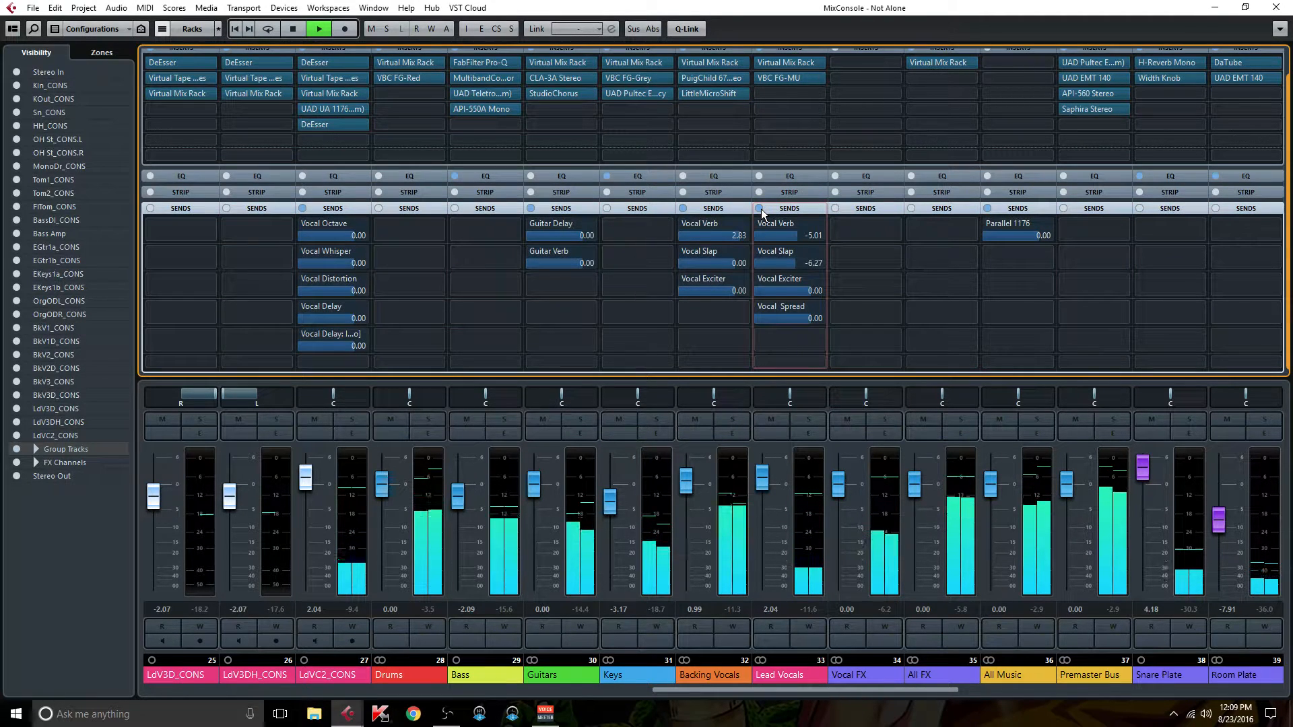
key(space)
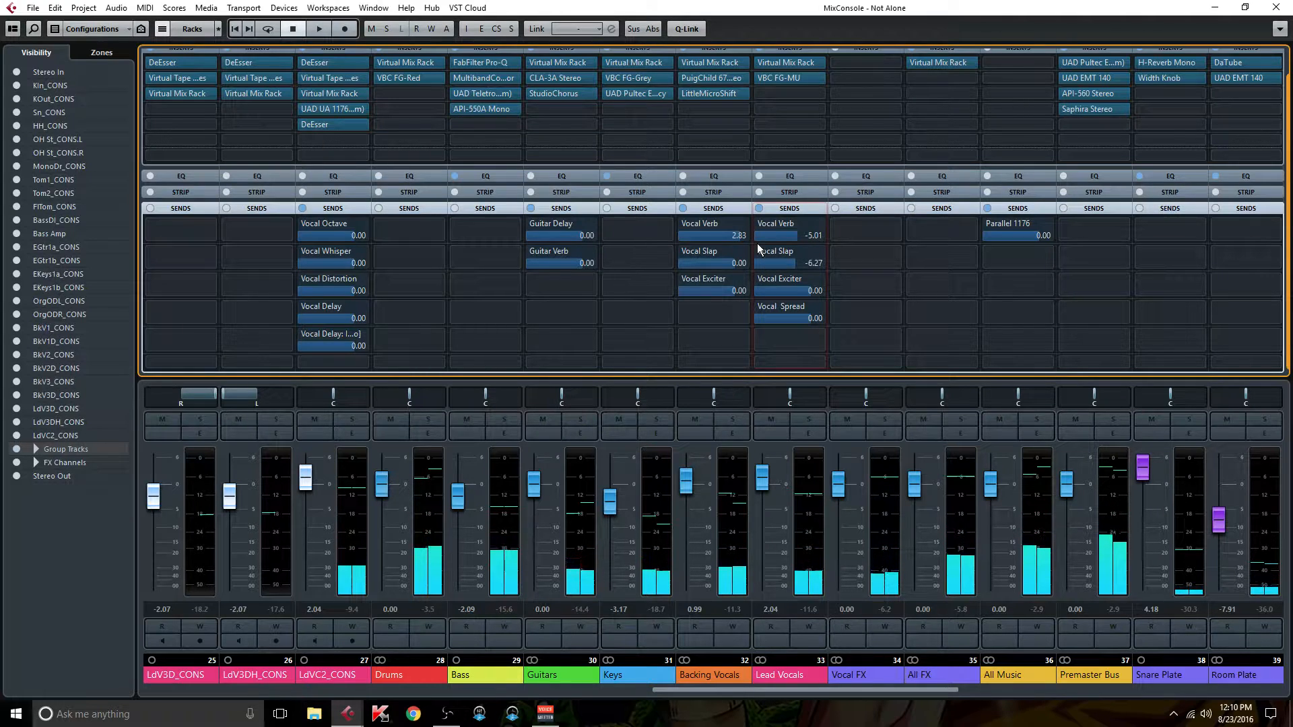
mouse_move(777, 220)
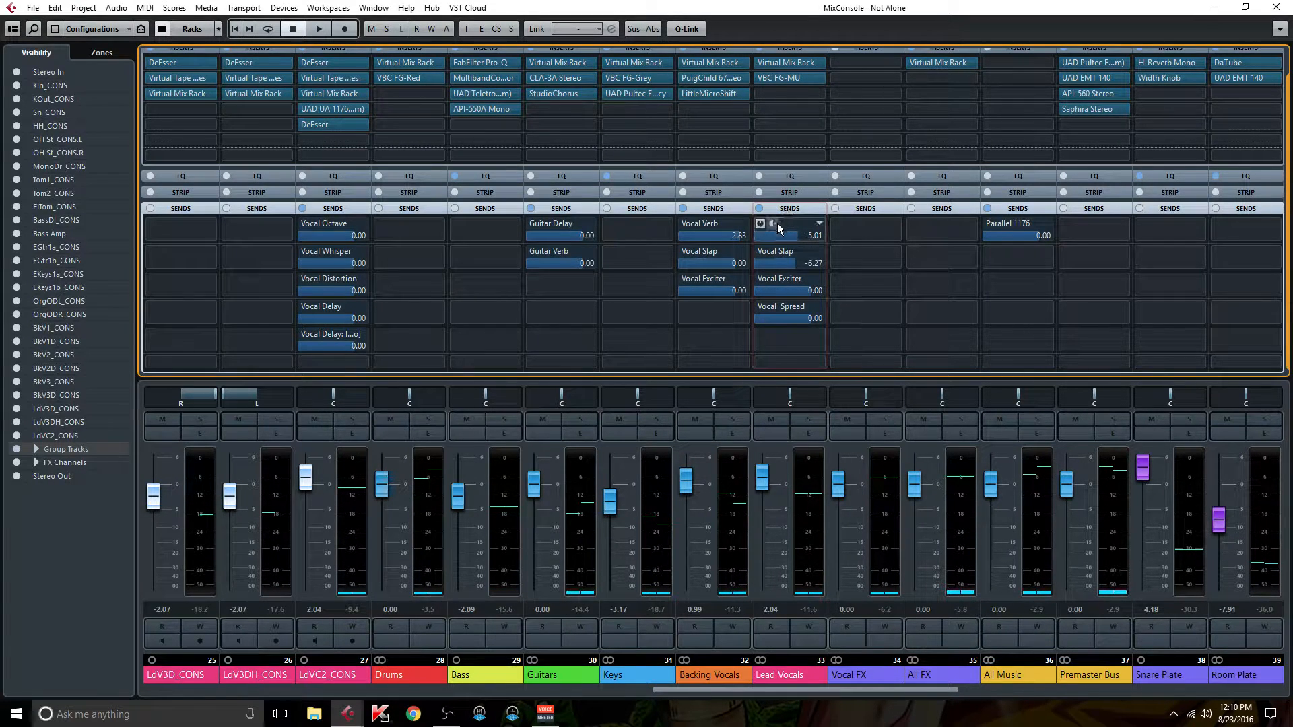
Step: Review the Lead Vocals group's sends to Vocal Verb, Vocal Slap, Vocal Exciter and Vocal Spread
click(759, 209)
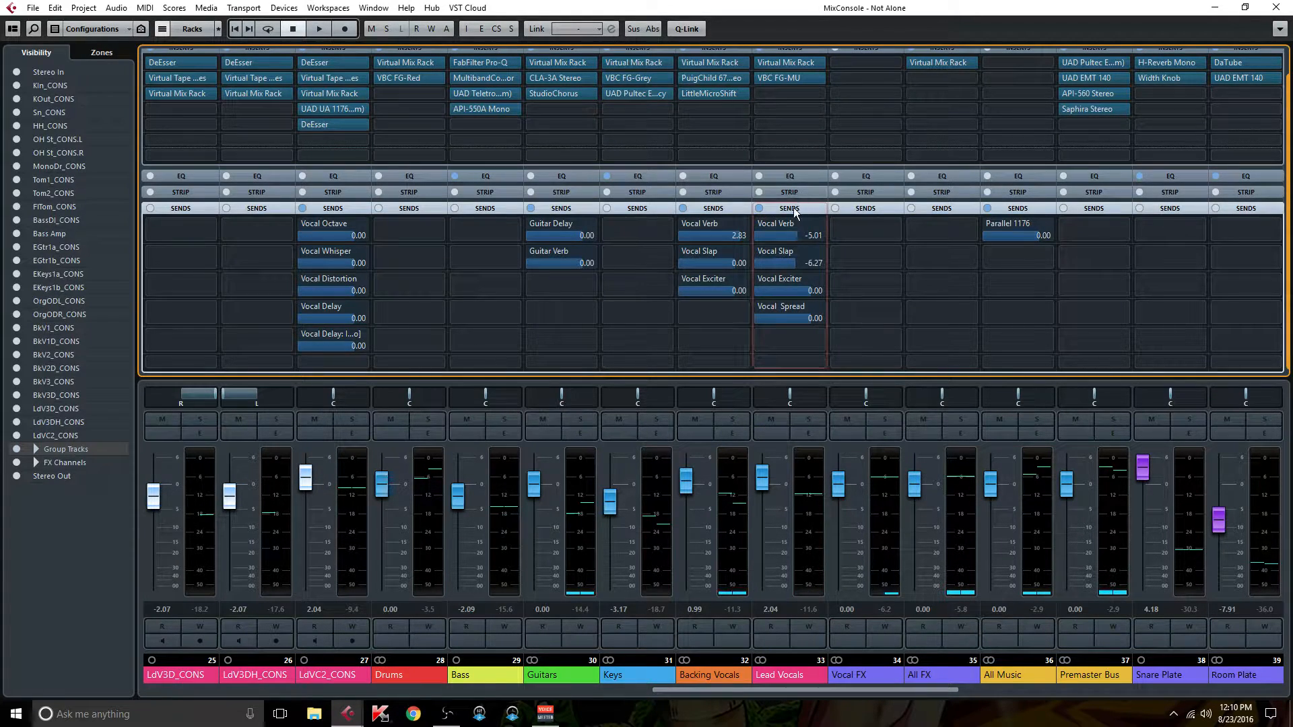
mouse_move(790, 265)
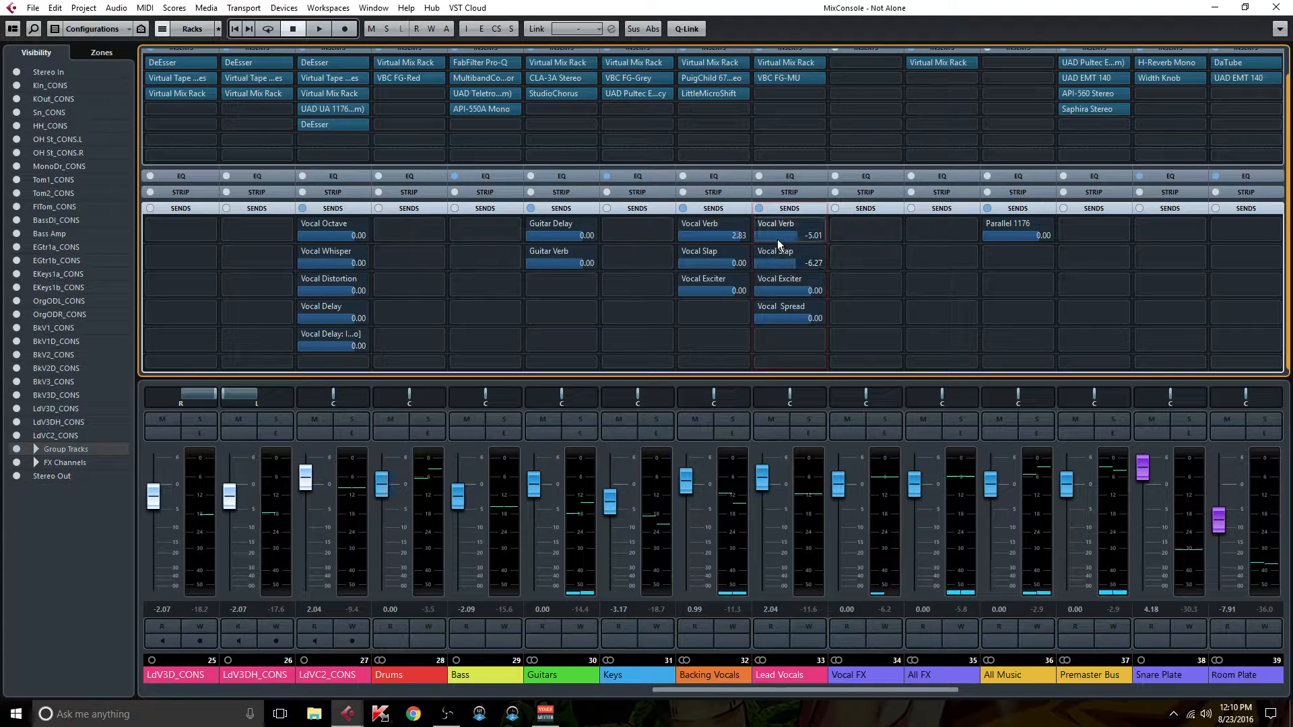
mouse_move(798, 225)
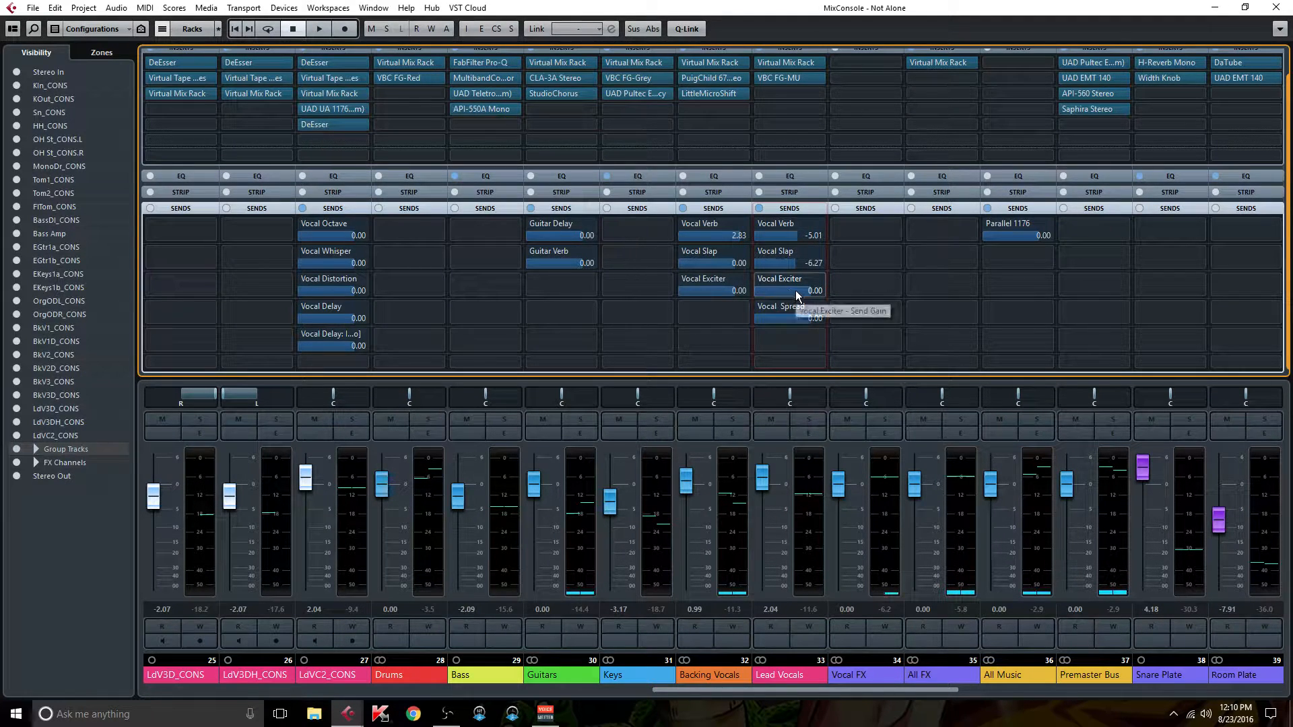
click(781, 210)
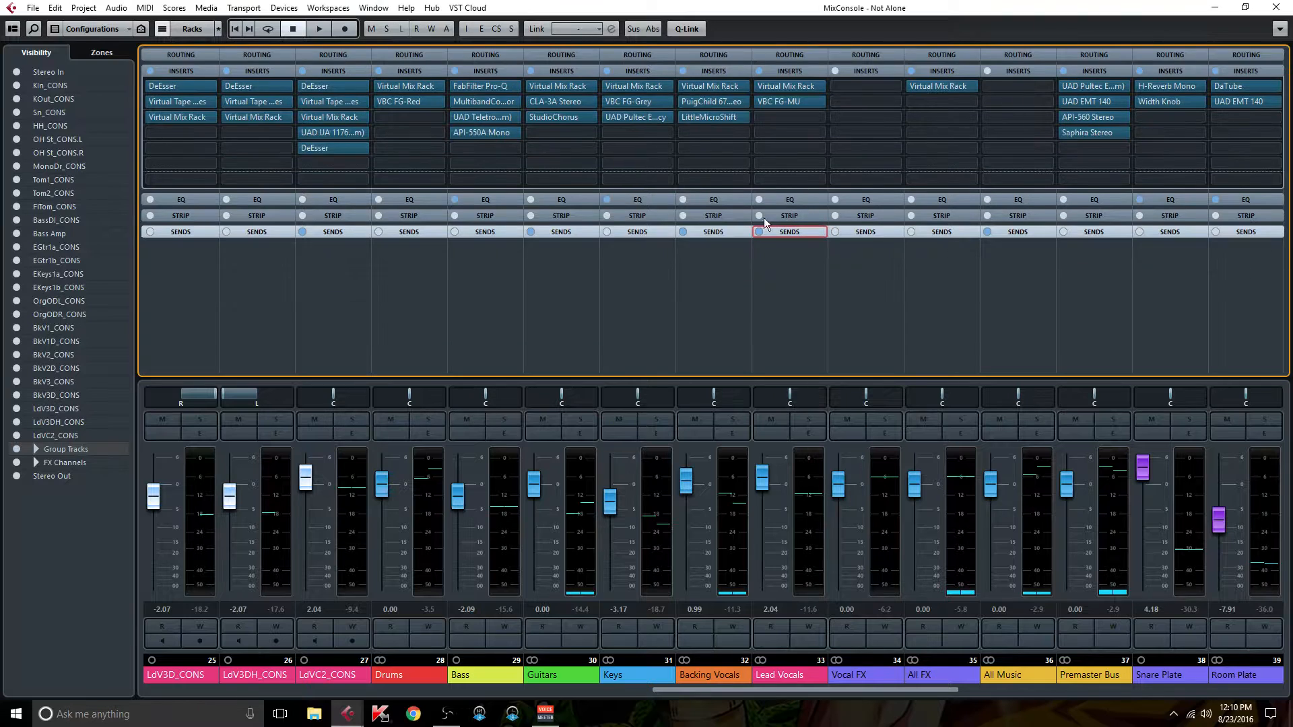
click(334, 231)
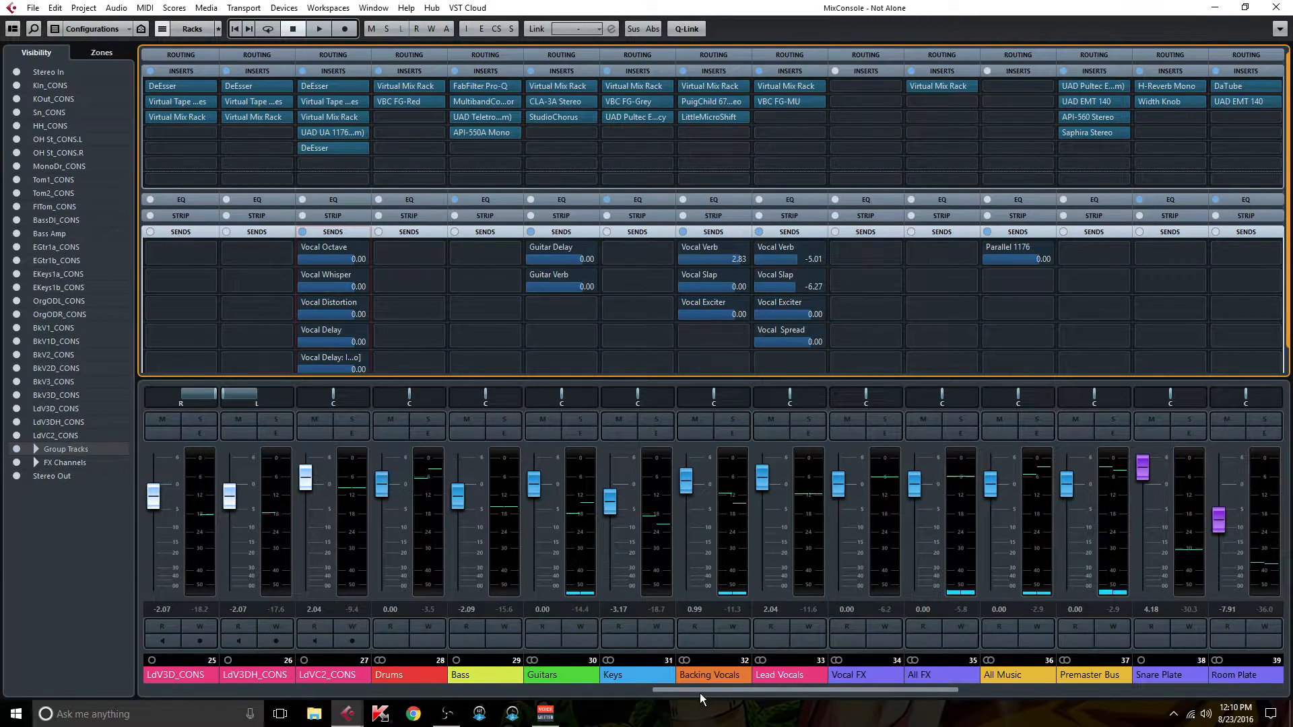
Step: Move the playback cursor to an earlier section of the song in the project window and reopen the MixConsole
click(680, 691)
drag(680, 690, 601, 686)
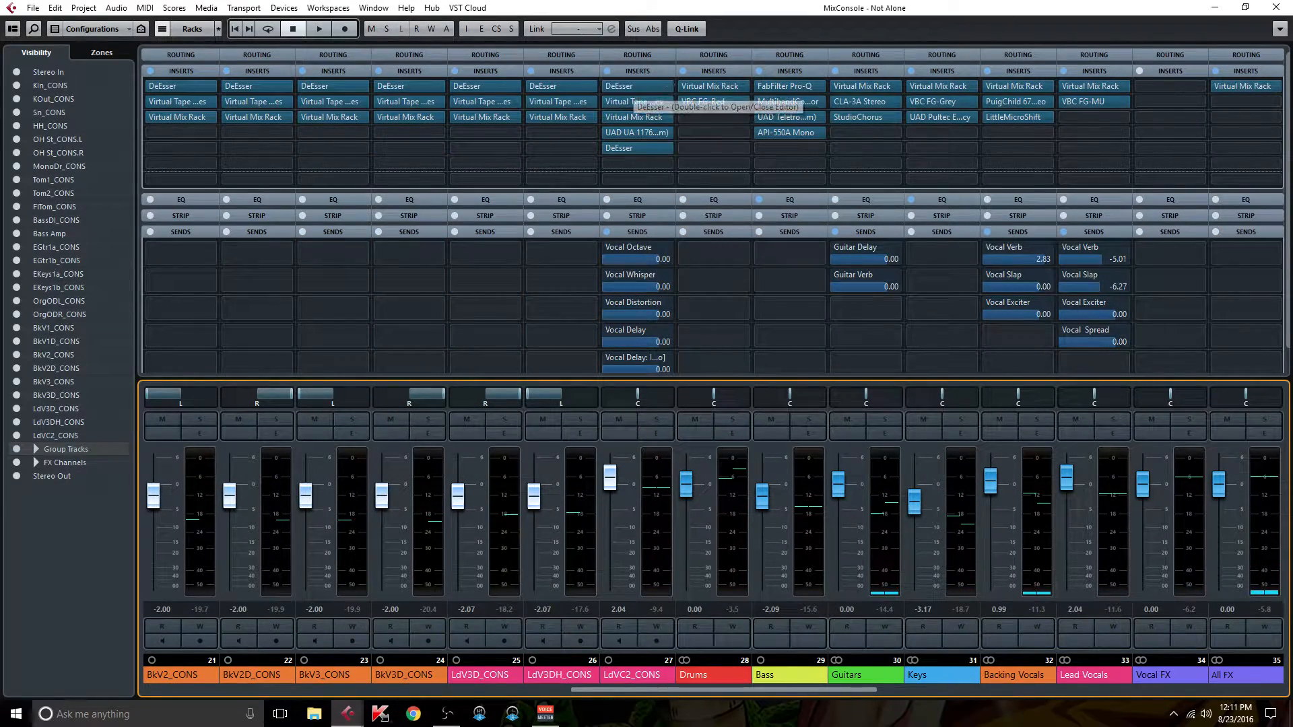
click(1276, 7)
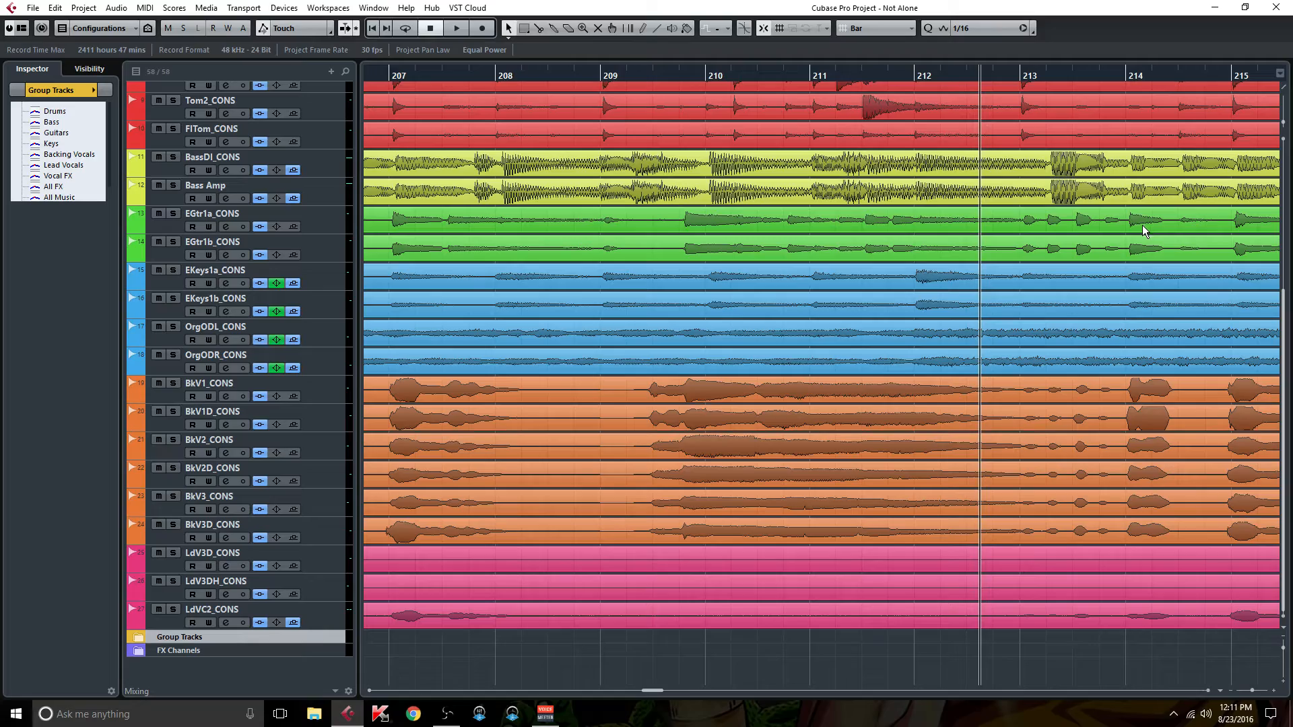
drag(651, 690, 439, 712)
click(1020, 76)
key(F3)
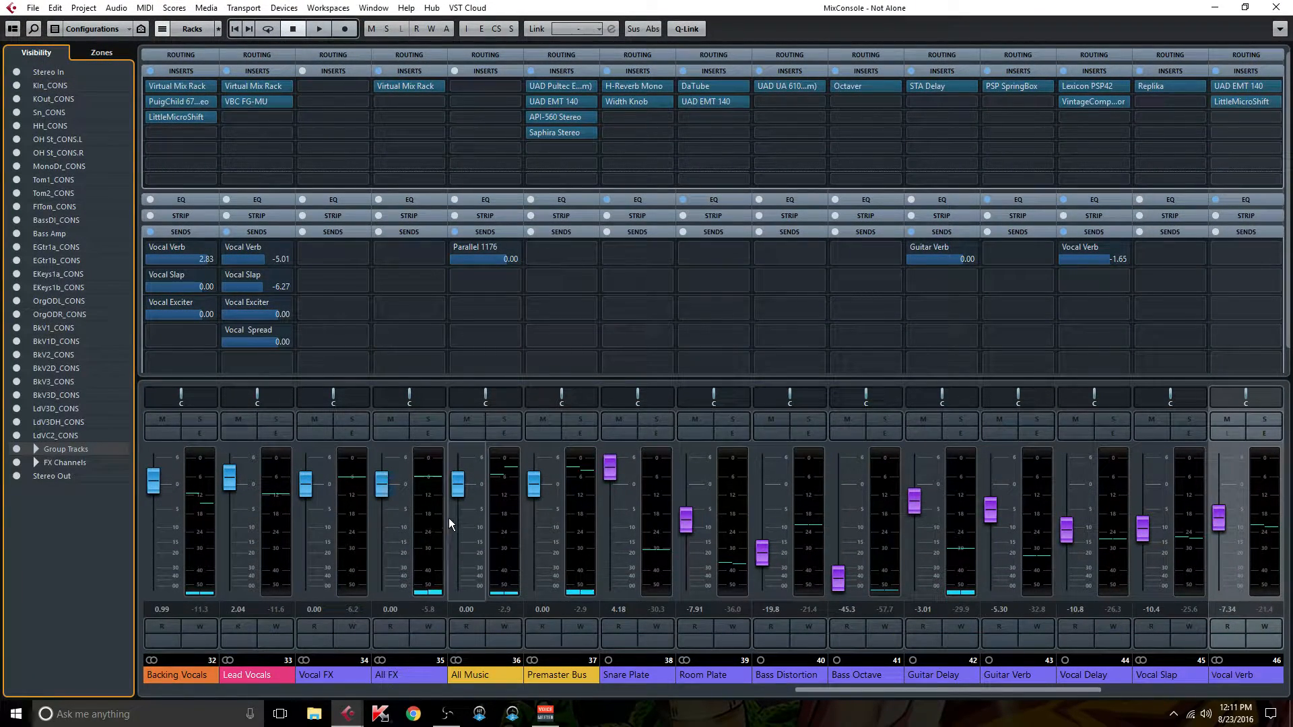
Step: Inspect the UAD UA 1176 and second DeEsser inserts on LdVC2_CONS, closing each plug-in
drag(817, 689, 591, 696)
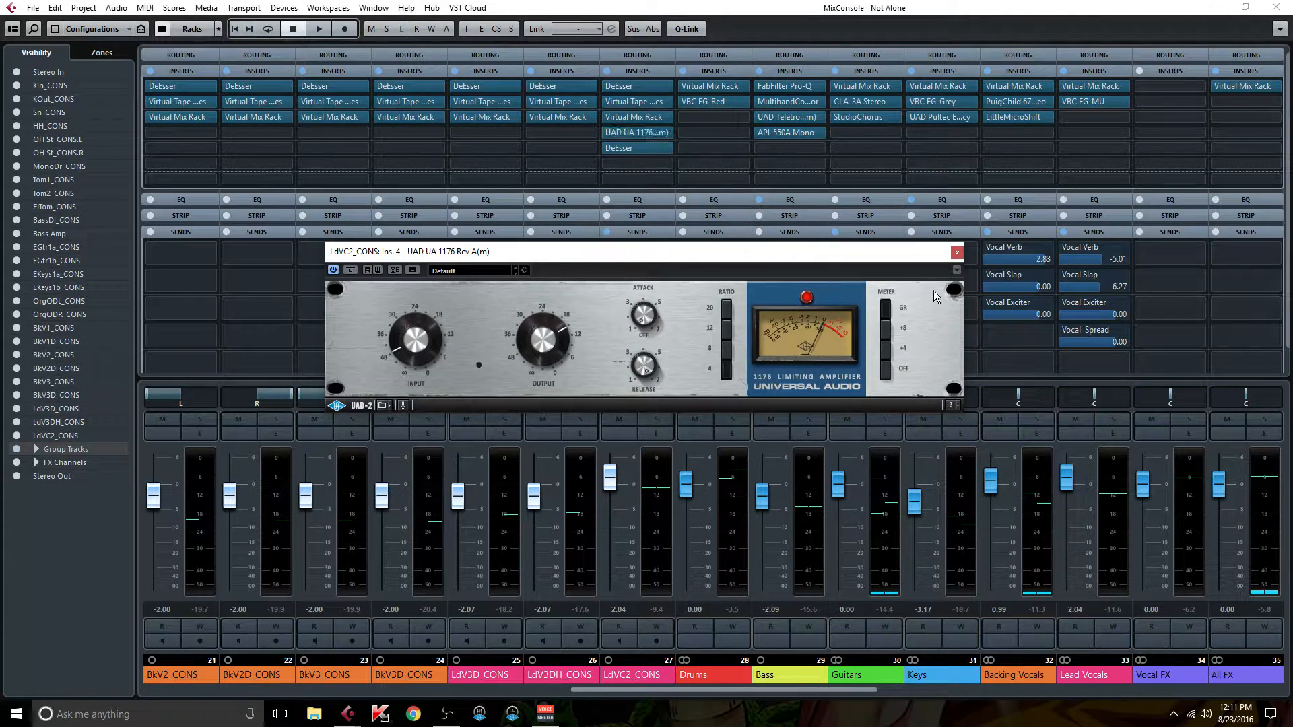
click(956, 252)
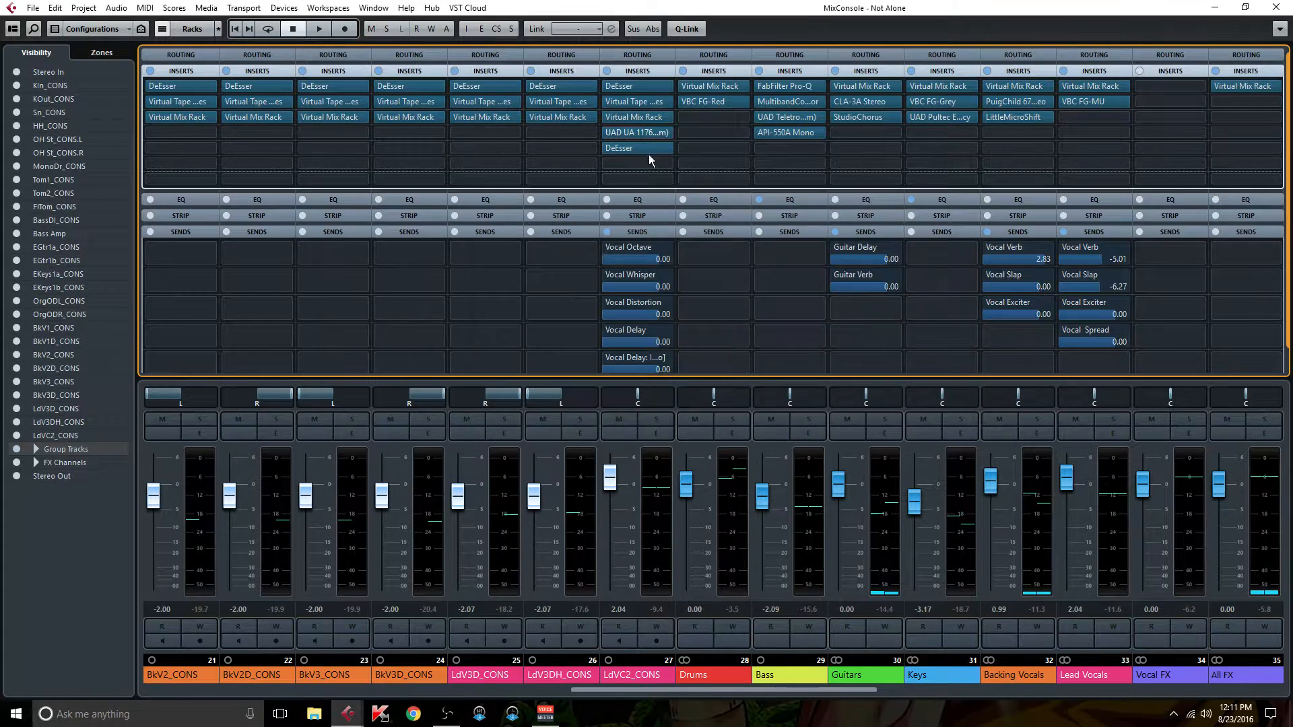
click(641, 146)
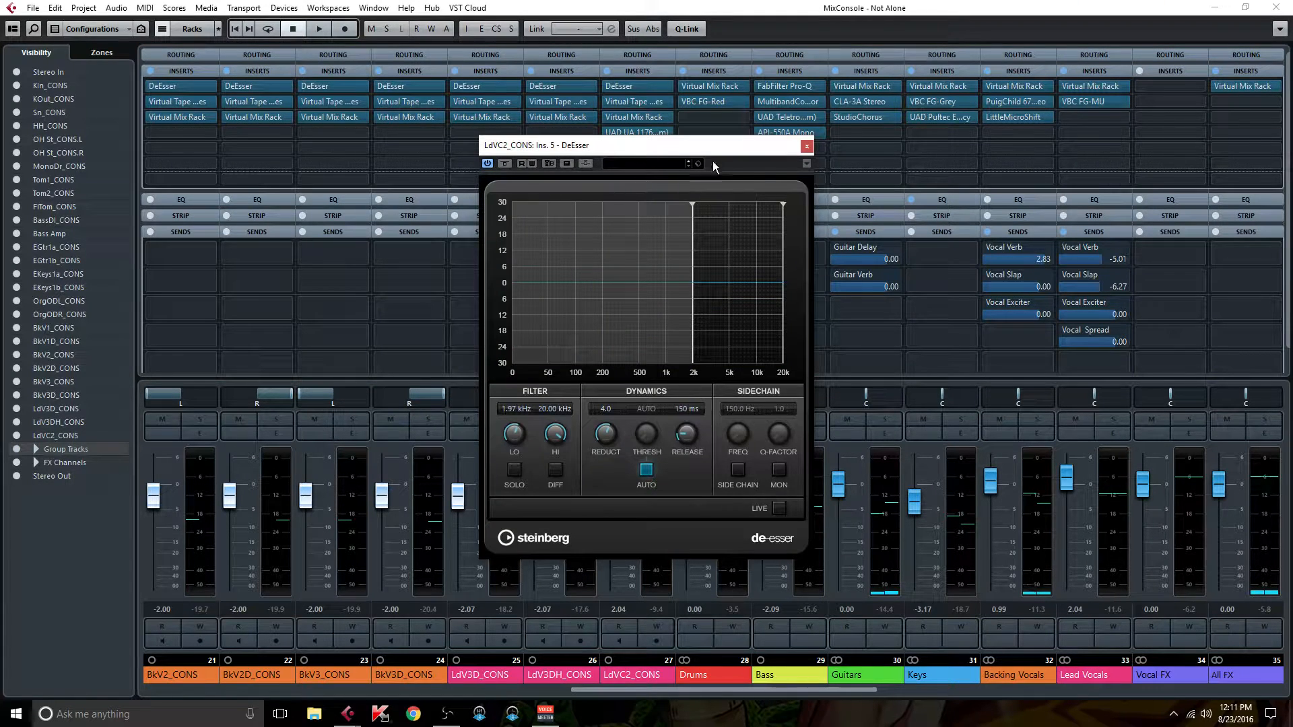
click(805, 146)
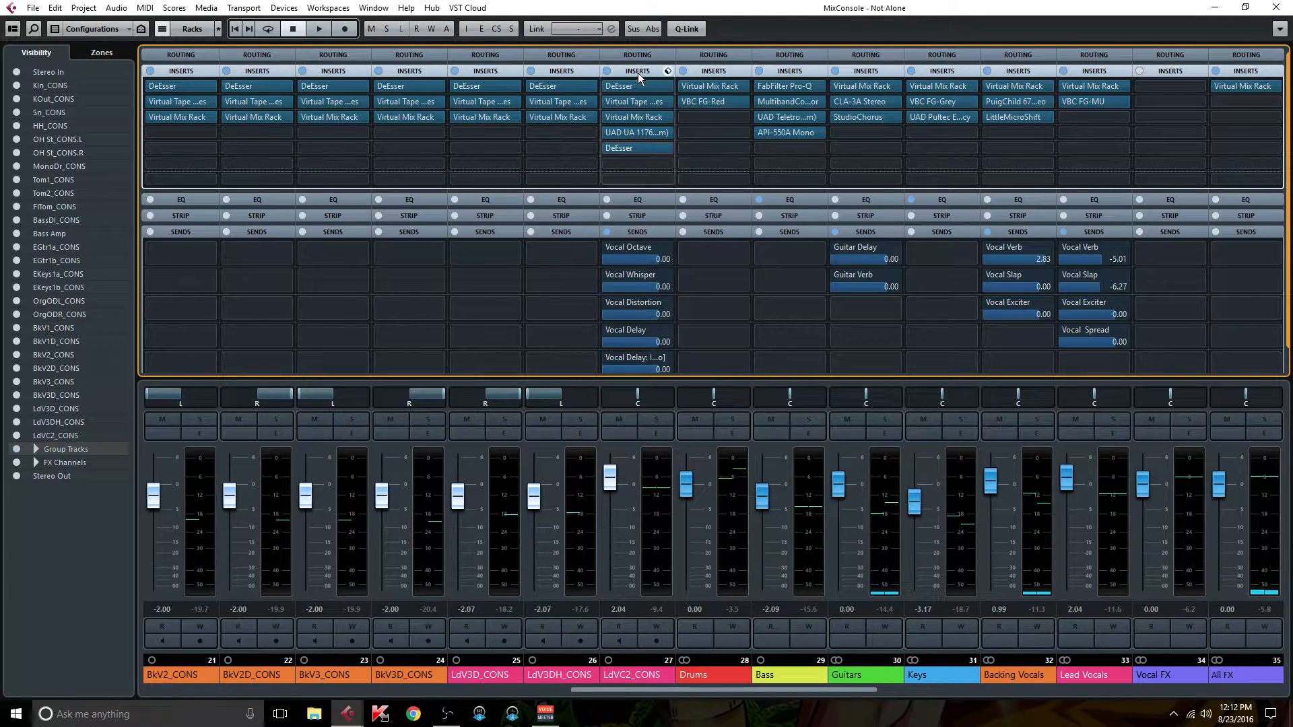
Step: Play the full mix and compare LdVC2_CONS's inserts and sends bypassed and active, leaving both active
key(space)
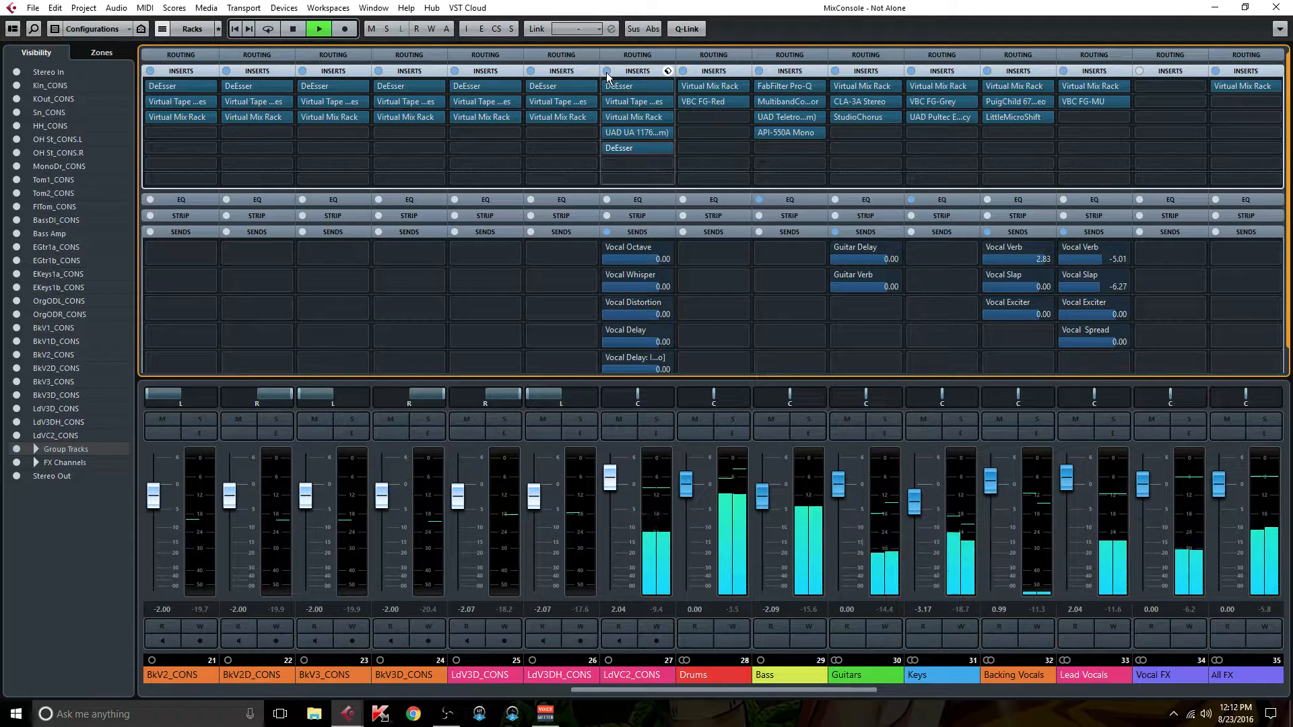
click(607, 70)
click(607, 231)
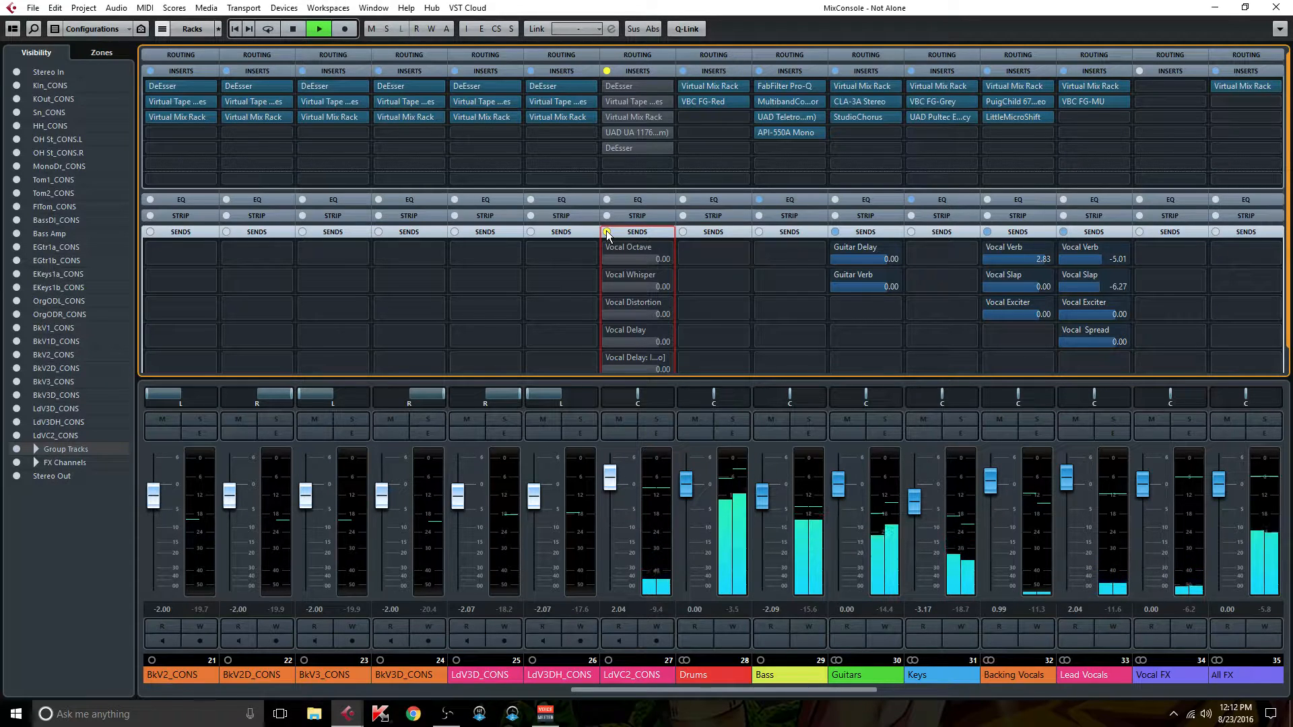
click(607, 231)
click(608, 70)
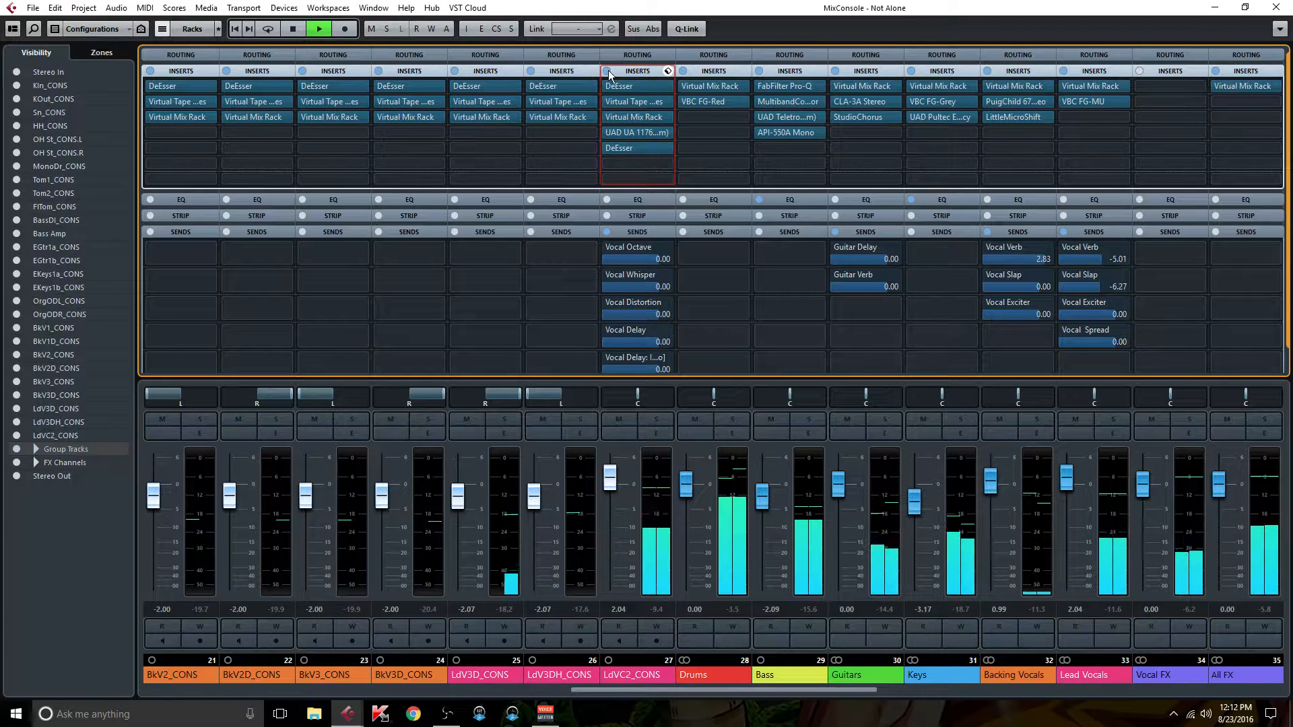
click(608, 70)
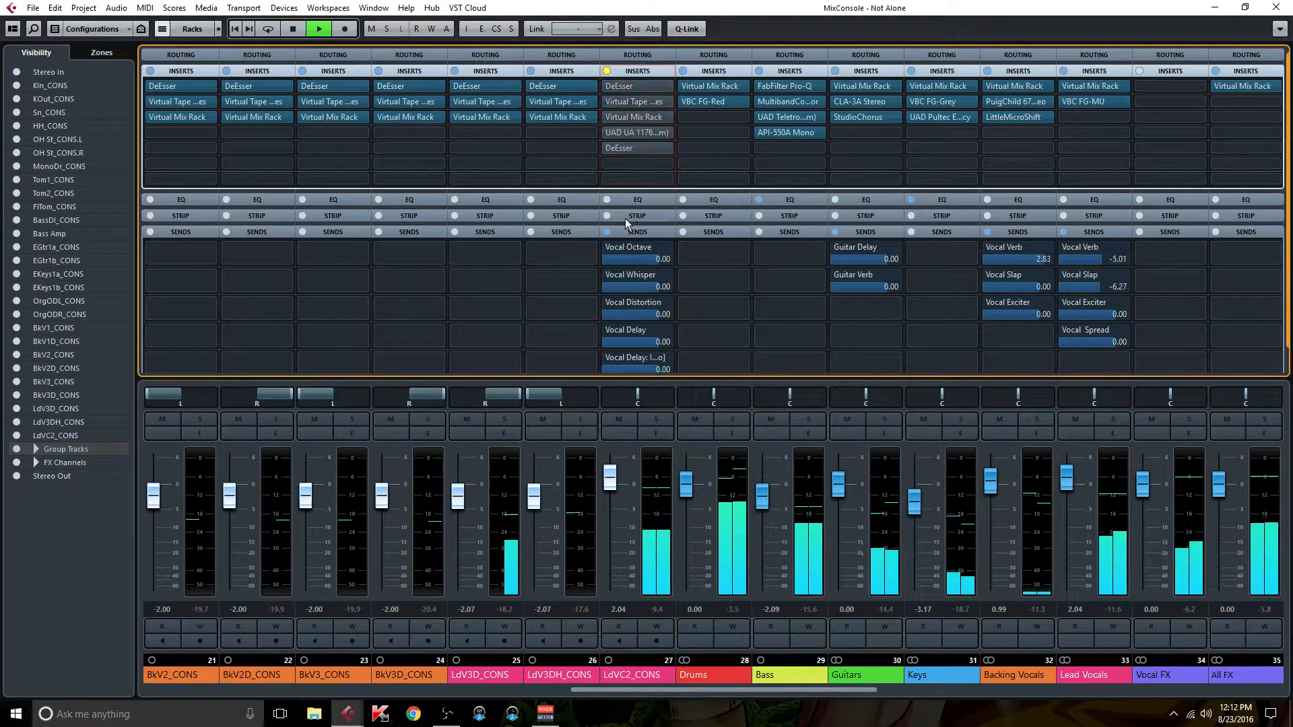
click(607, 232)
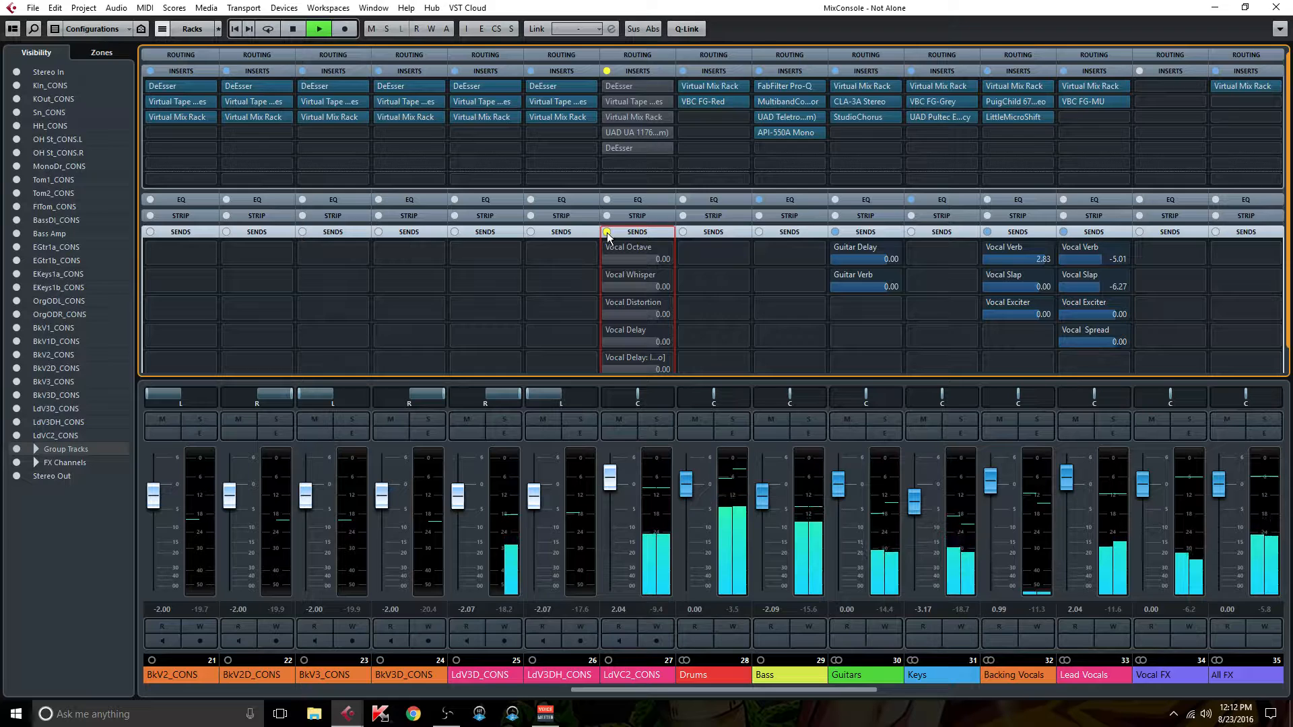
click(607, 231)
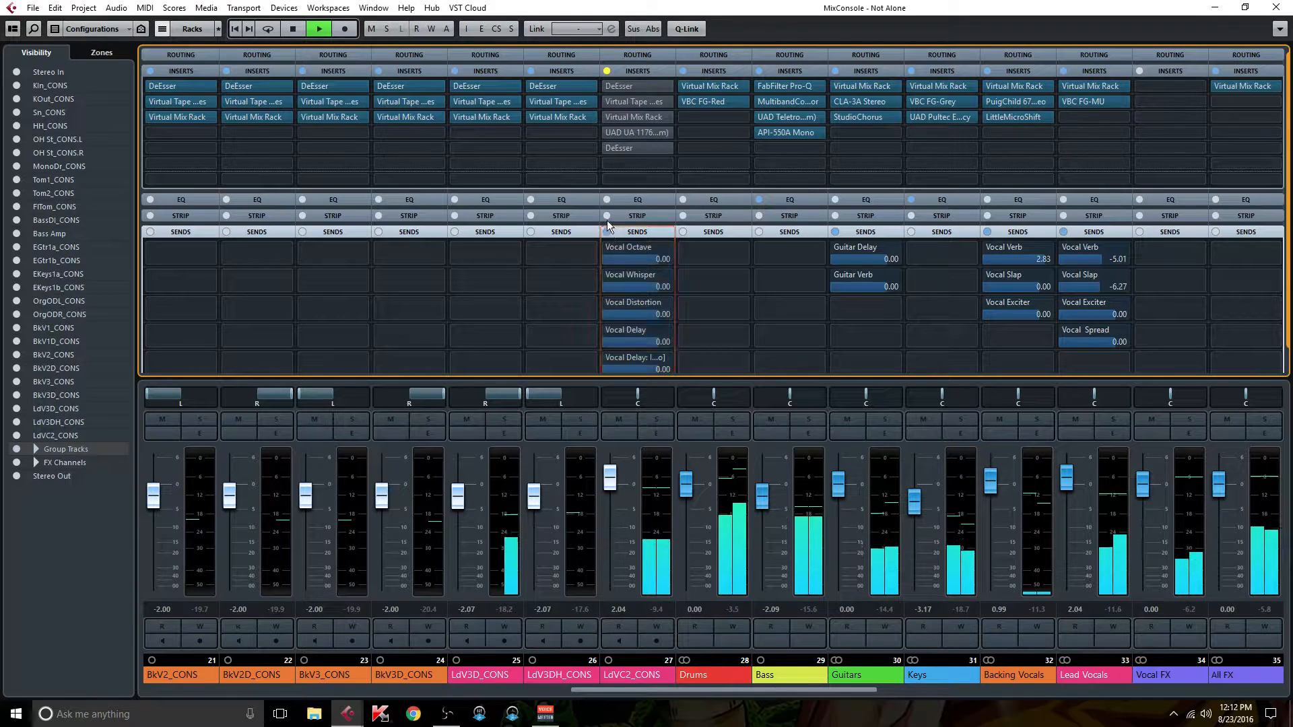
click(607, 70)
Step: Show LdVC2_CONS's first DeEsser and UAD UA 1176 side by side during playback
click(633, 86)
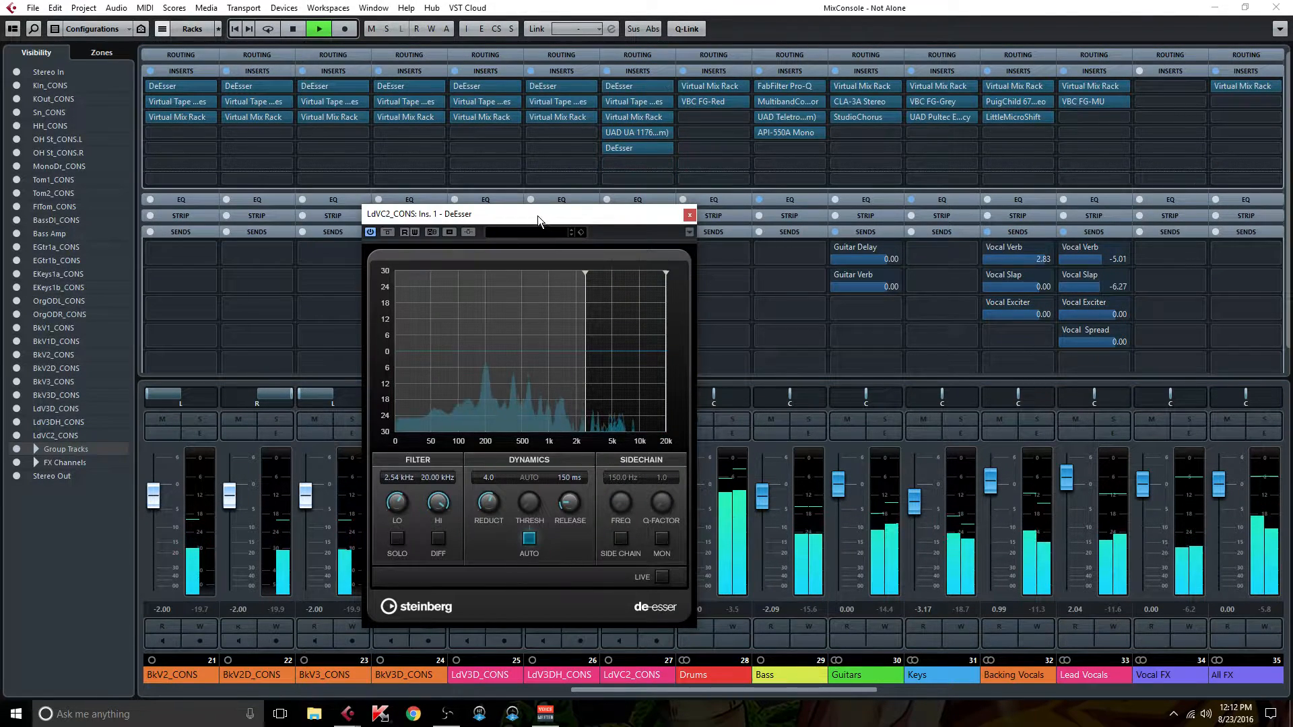
drag(539, 216, 347, 151)
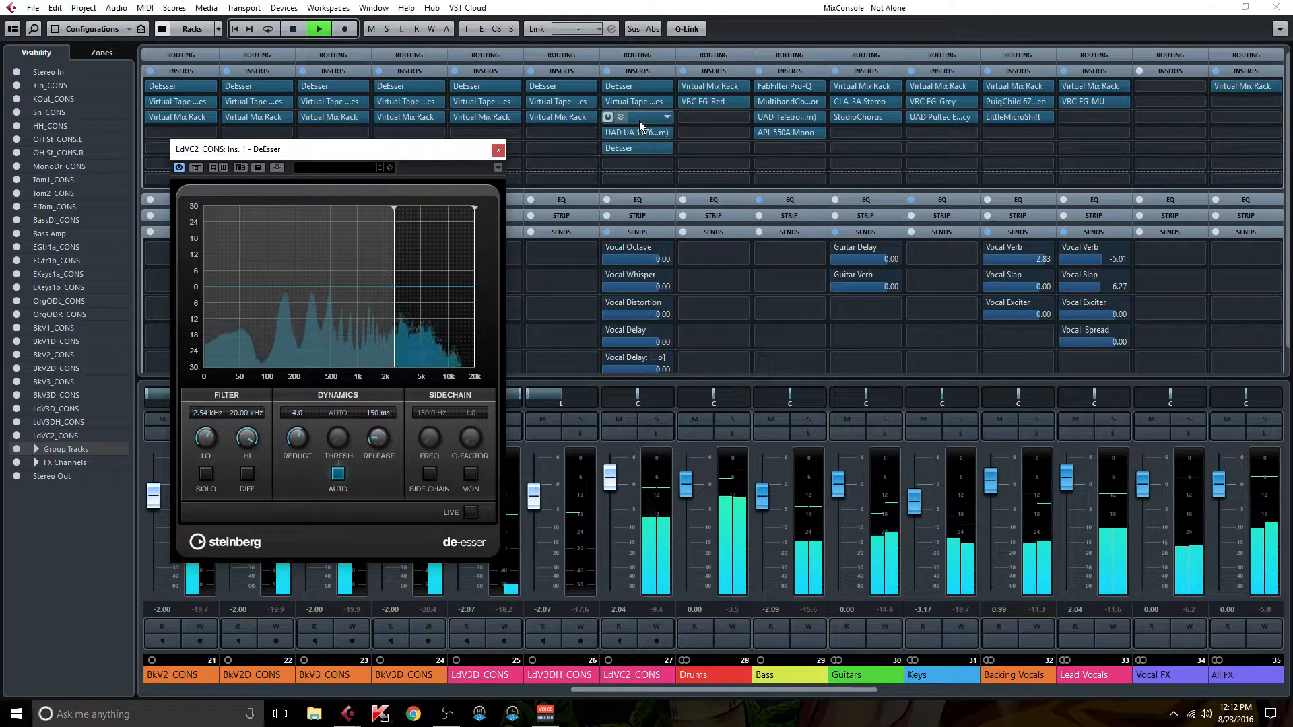
click(644, 133)
drag(663, 244, 850, 243)
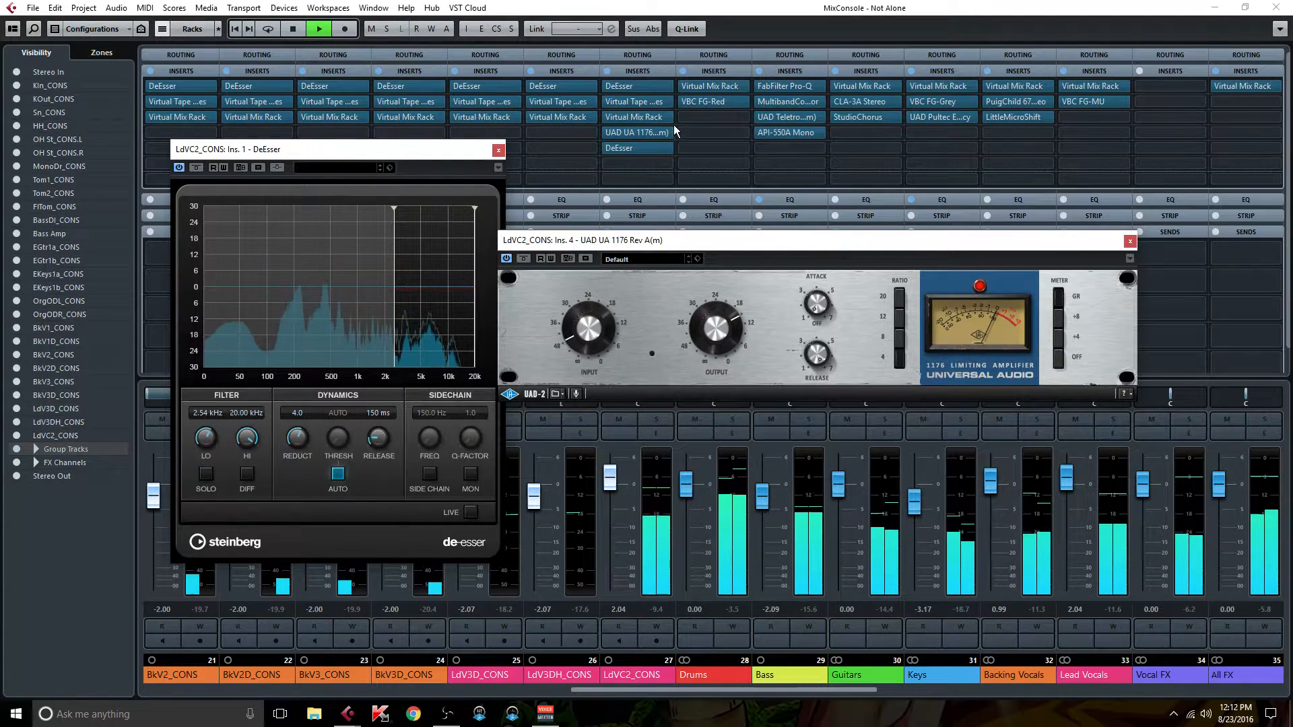
Step: Examine LdVC2_CONS's Virtual Mix Rack modules alongside the first DeEsser during playback, ending with playback stopped and all plug-in windows closed
click(636, 116)
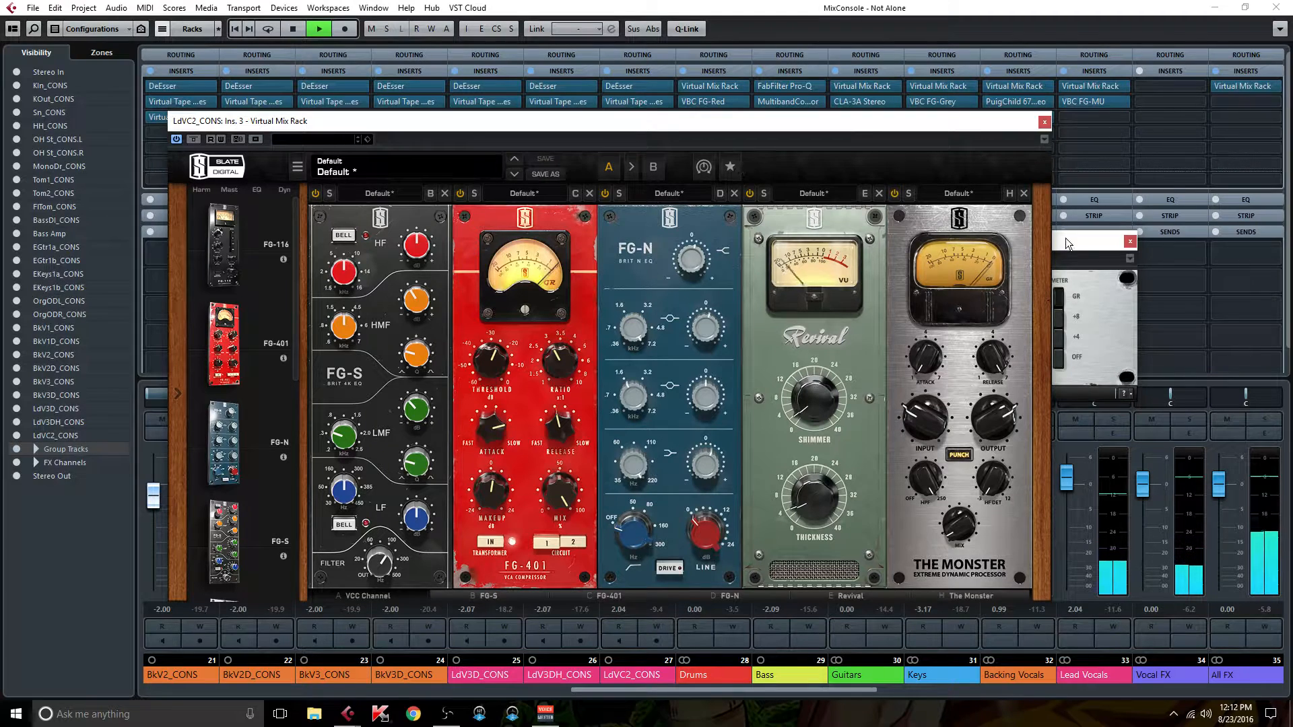
click(1129, 242)
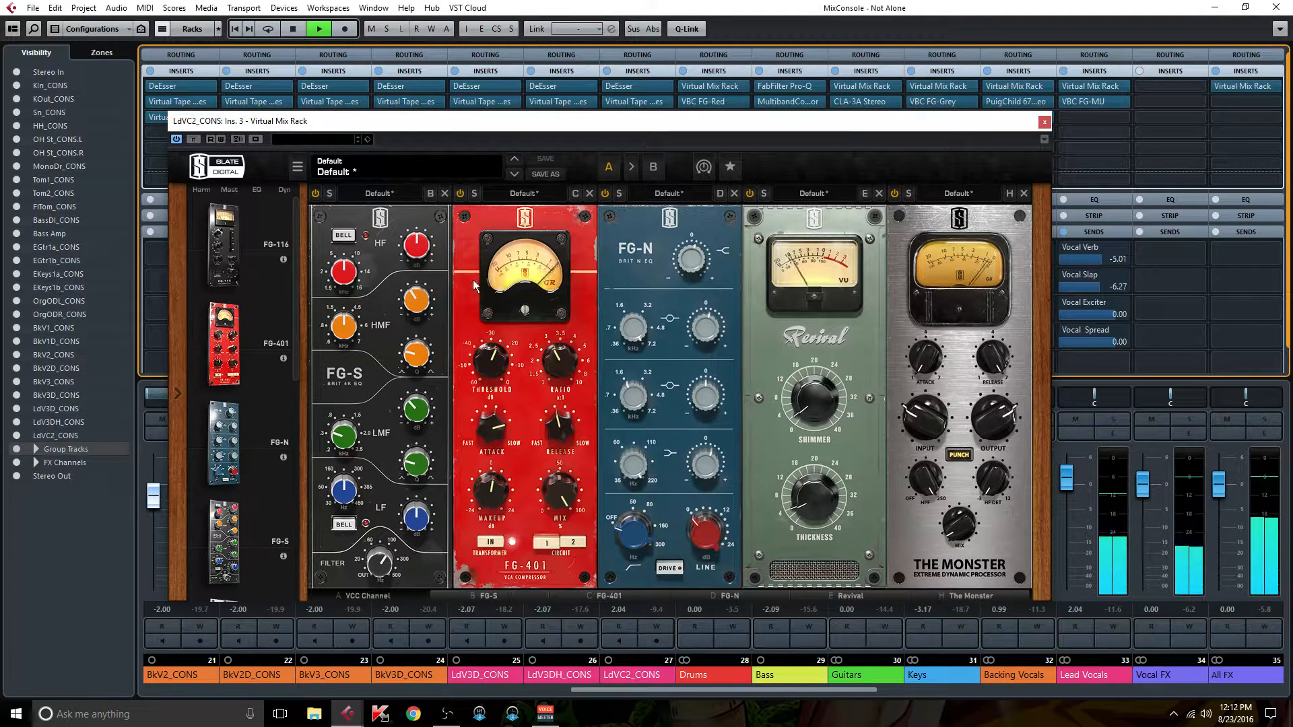
click(369, 596)
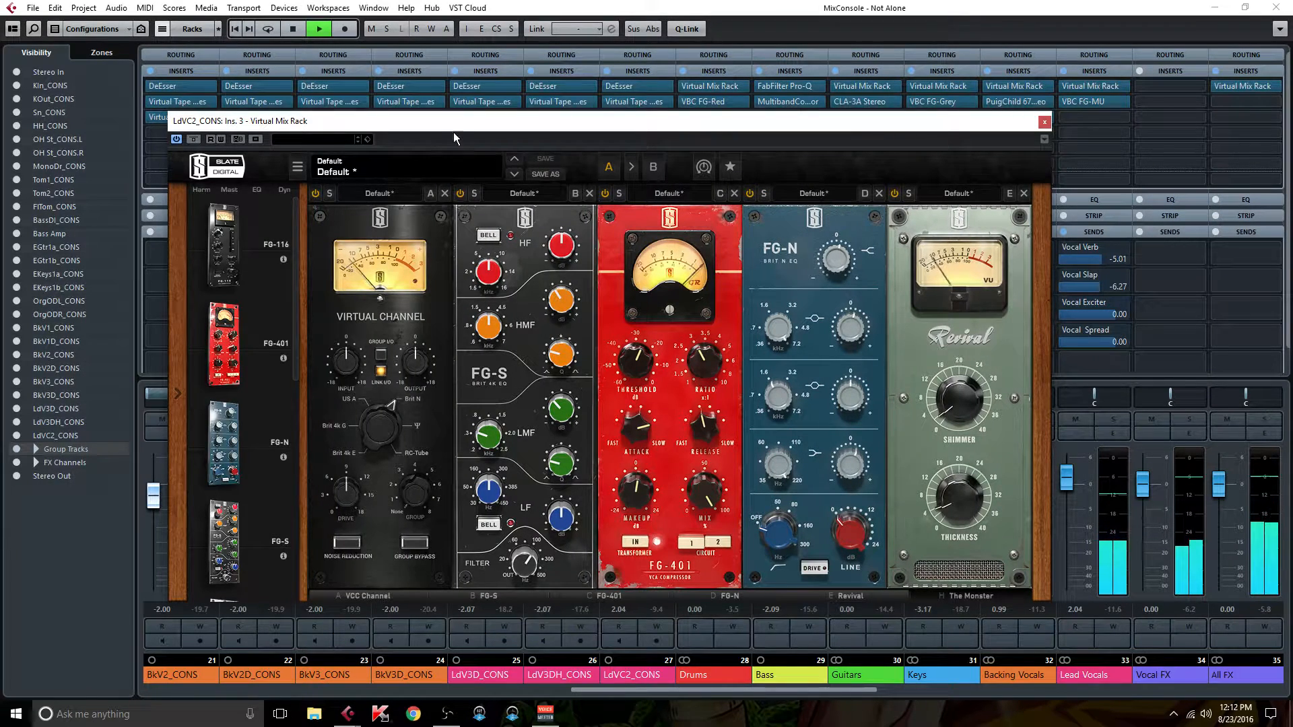
drag(421, 124, 507, 133)
click(219, 147)
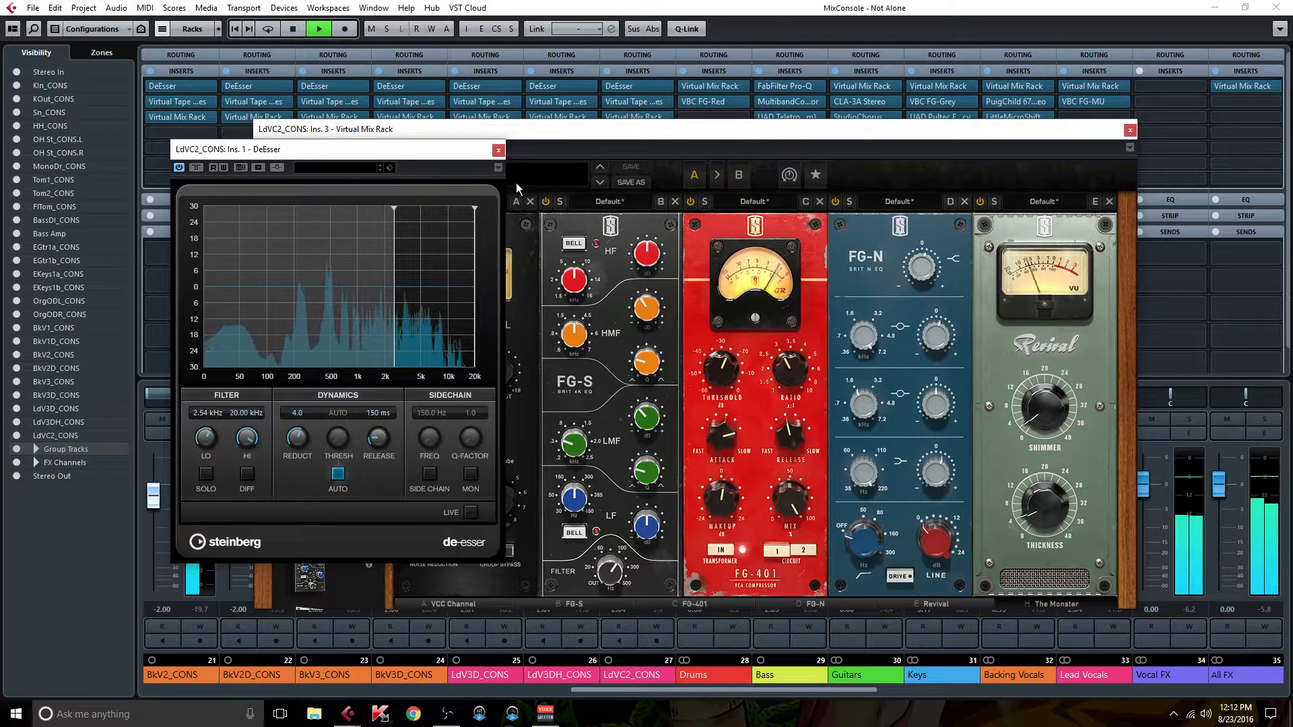
drag(421, 150, 387, 148)
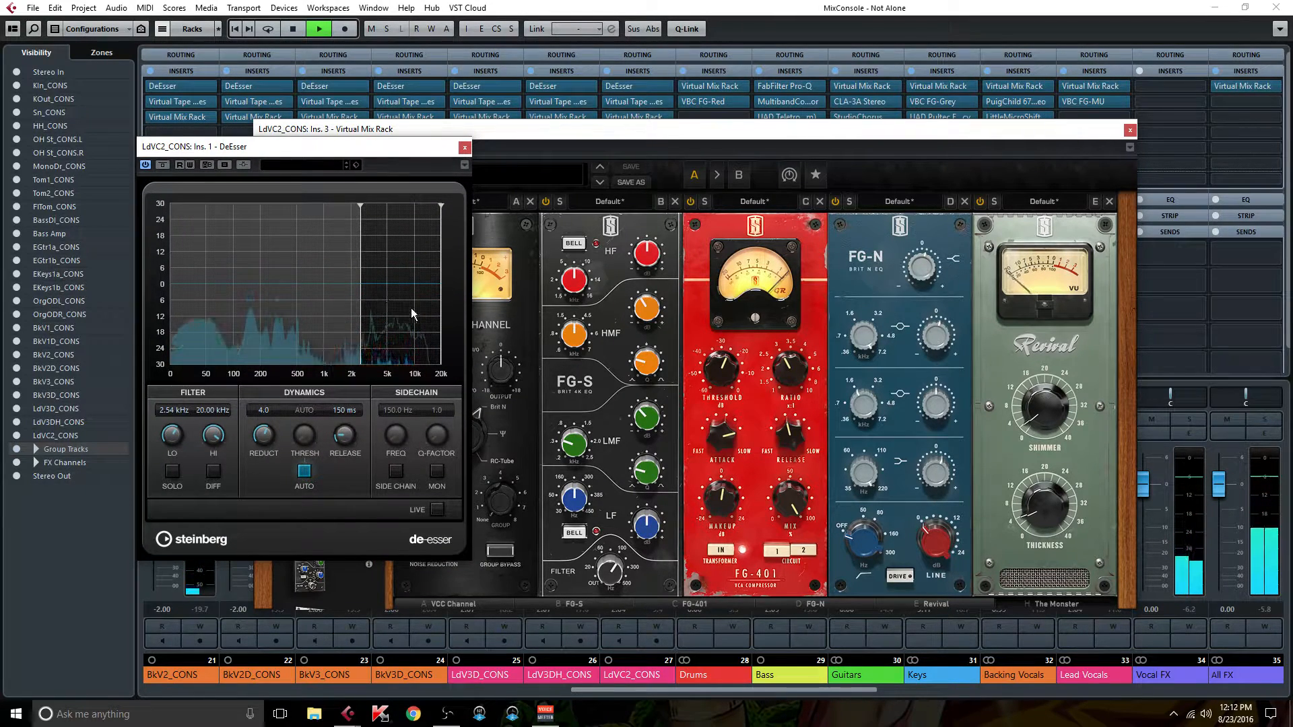
click(465, 147)
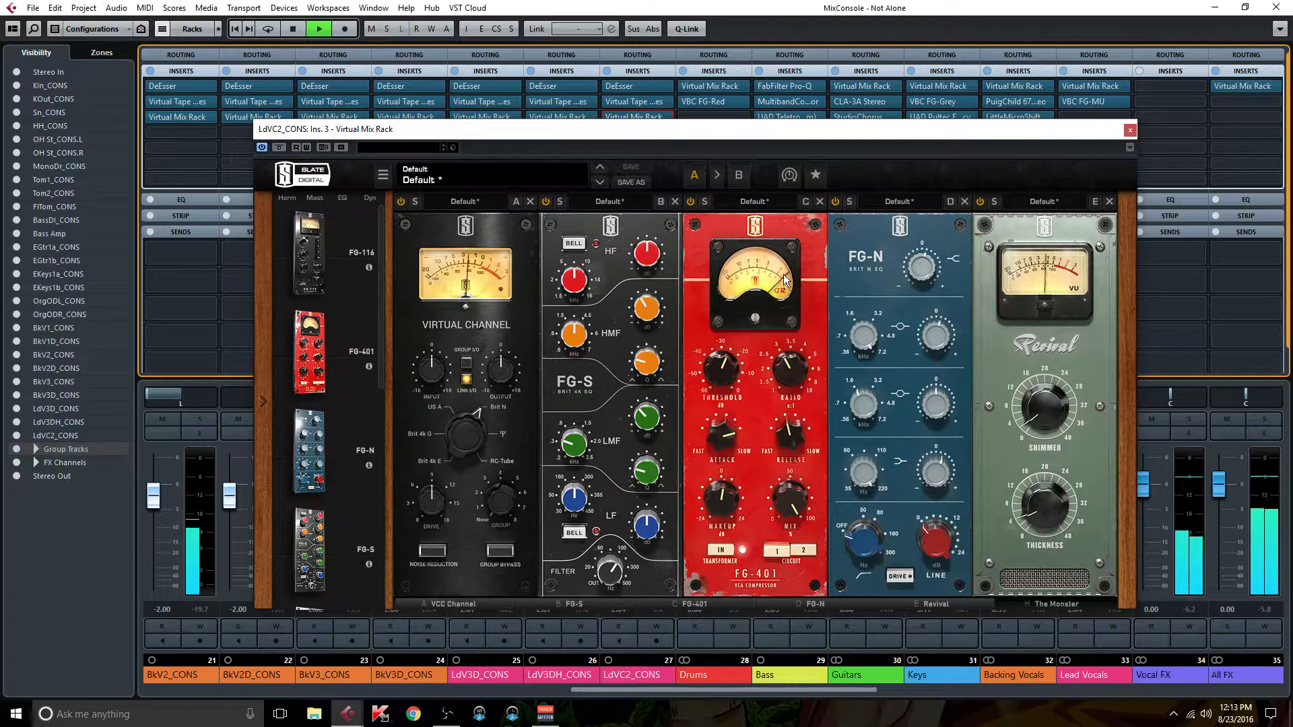
key(space)
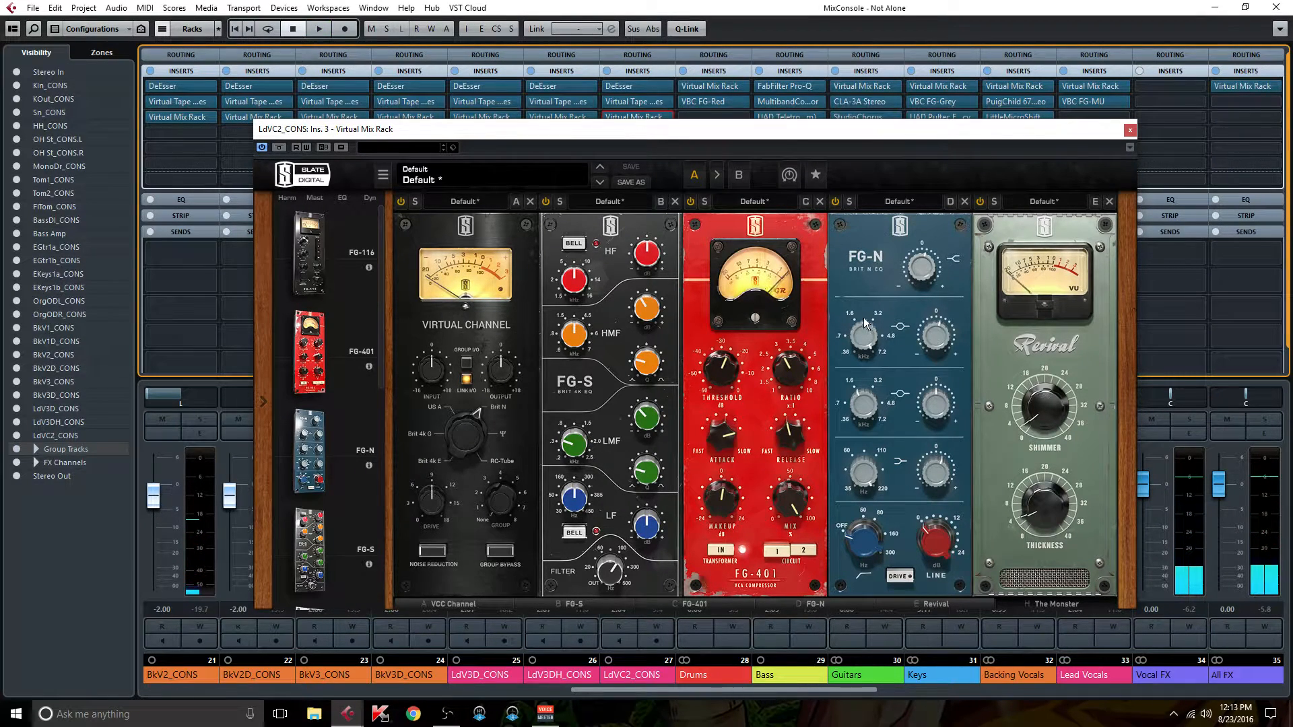
click(1131, 130)
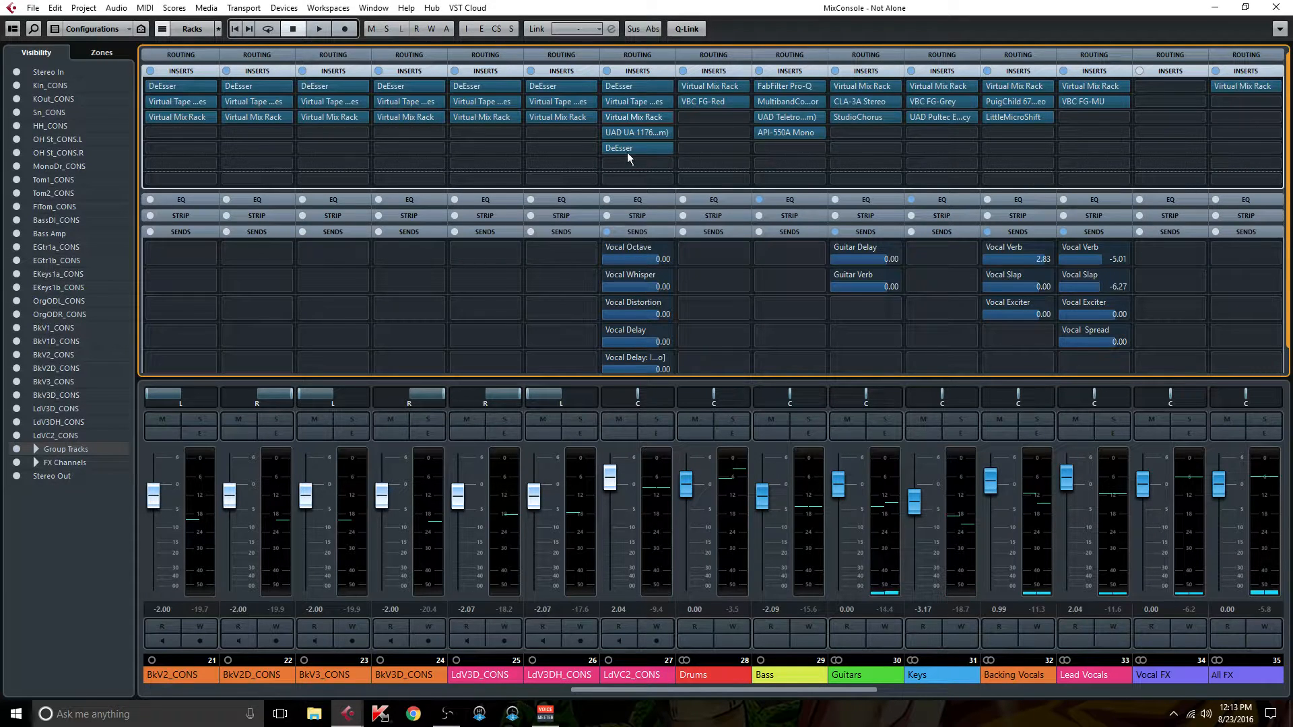
Step: Inspect the settings of LdVC2_CONS's first DeEsser and Virtual Tape Machines inserts, closing each plug-in
click(641, 86)
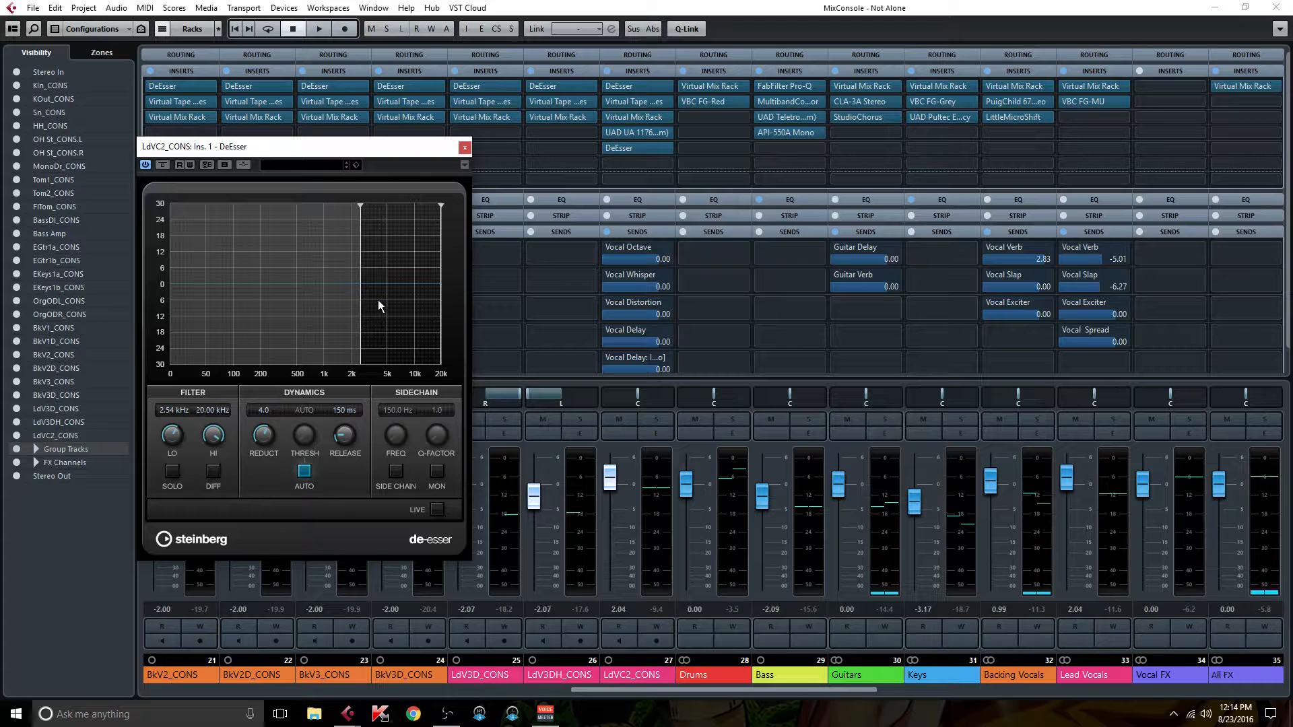
click(464, 147)
double_click(643, 103)
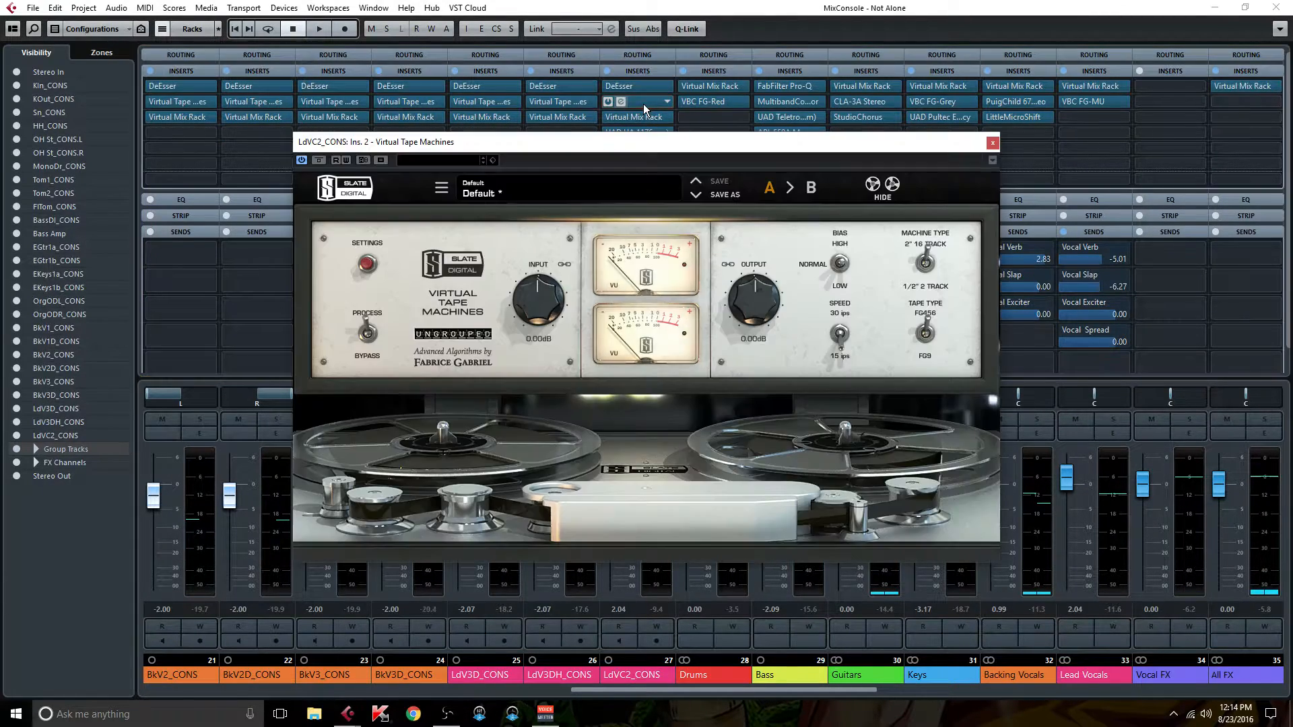
drag(594, 144, 600, 103)
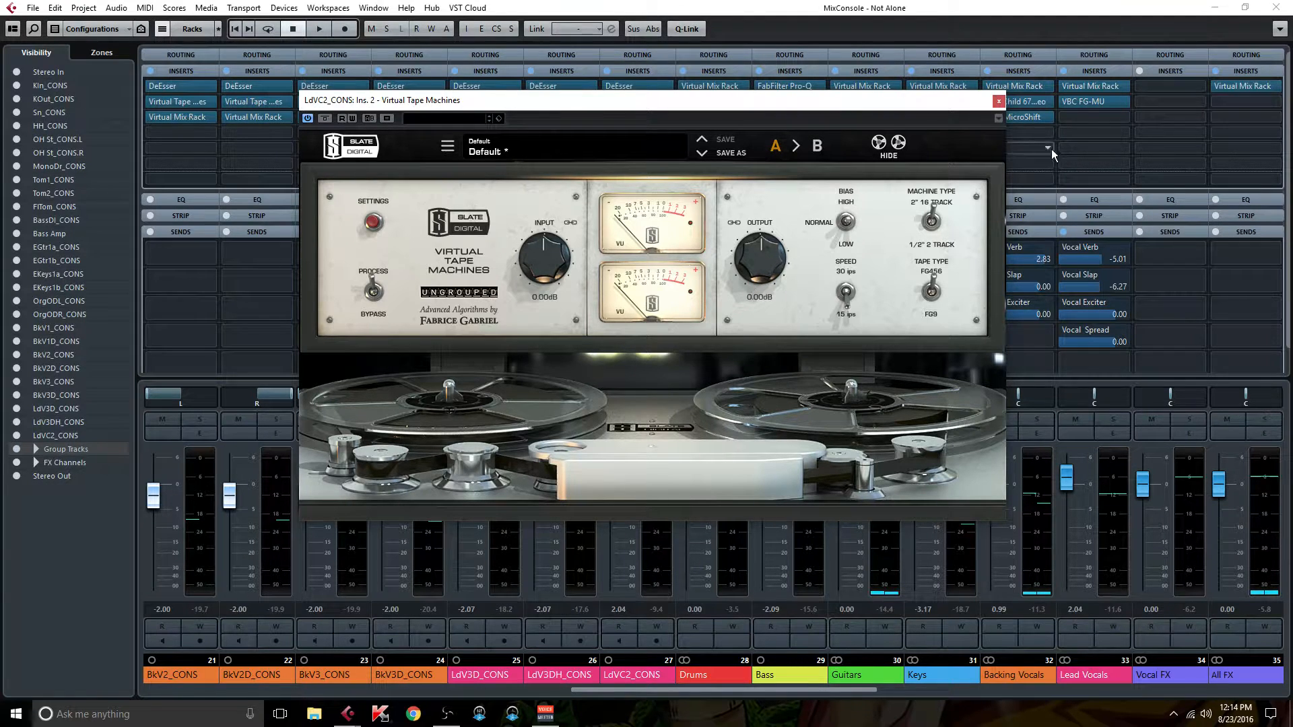
click(999, 101)
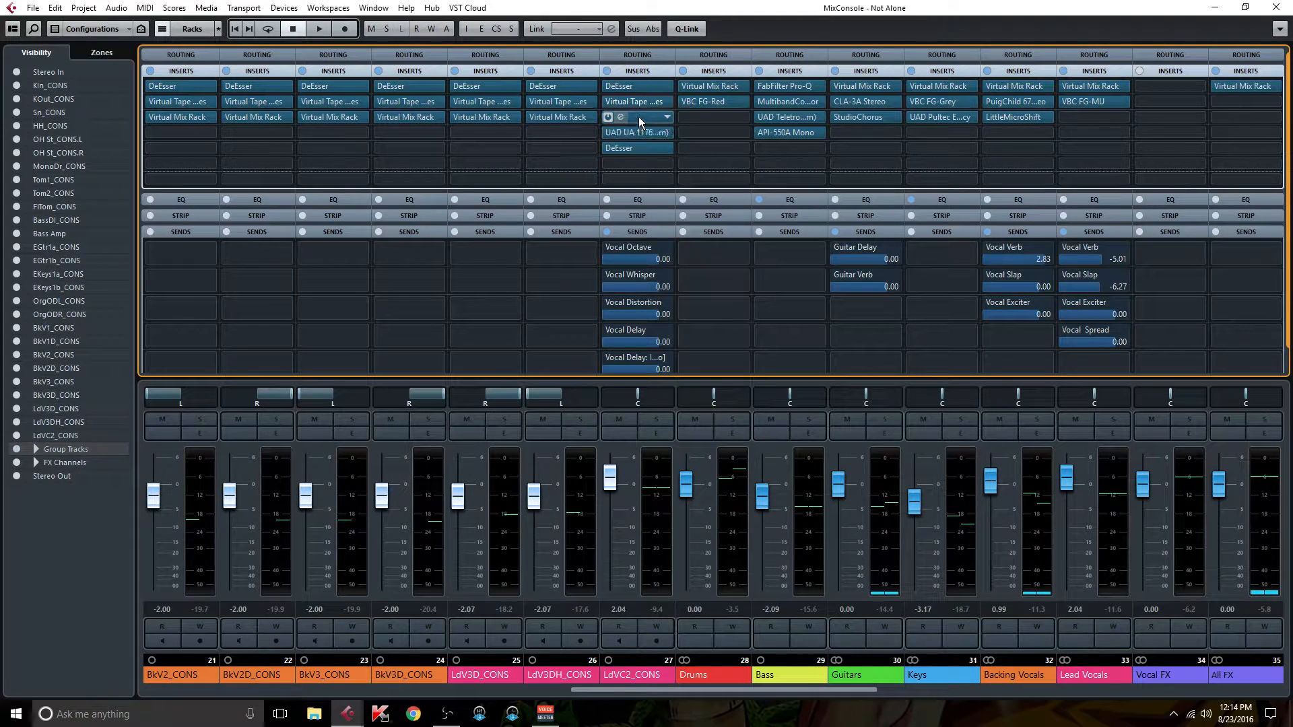
Step: Open LdVC2_CONS's Virtual Mix Rack and examine its Virtual Channel settings and the FG-S filter and EQ bands
click(638, 116)
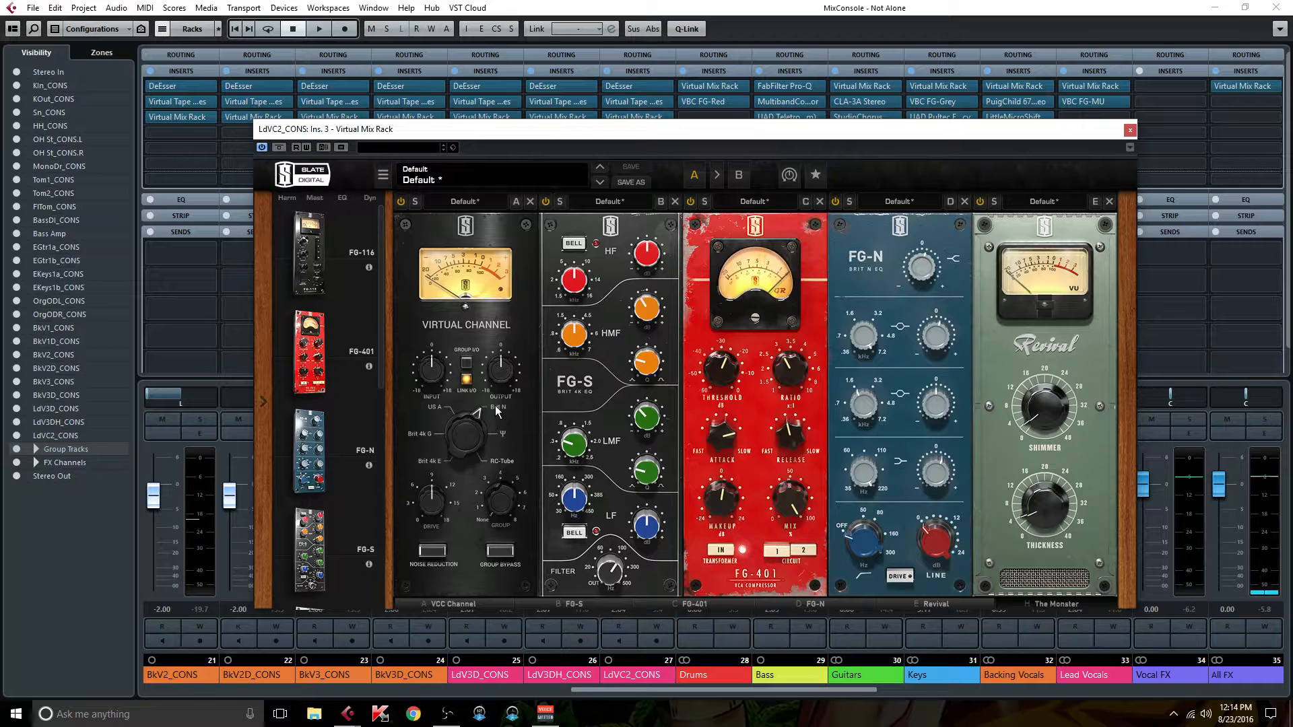
mouse_move(609, 573)
mouse_move(577, 446)
mouse_move(650, 426)
mouse_move(581, 342)
mouse_move(646, 314)
mouse_move(648, 366)
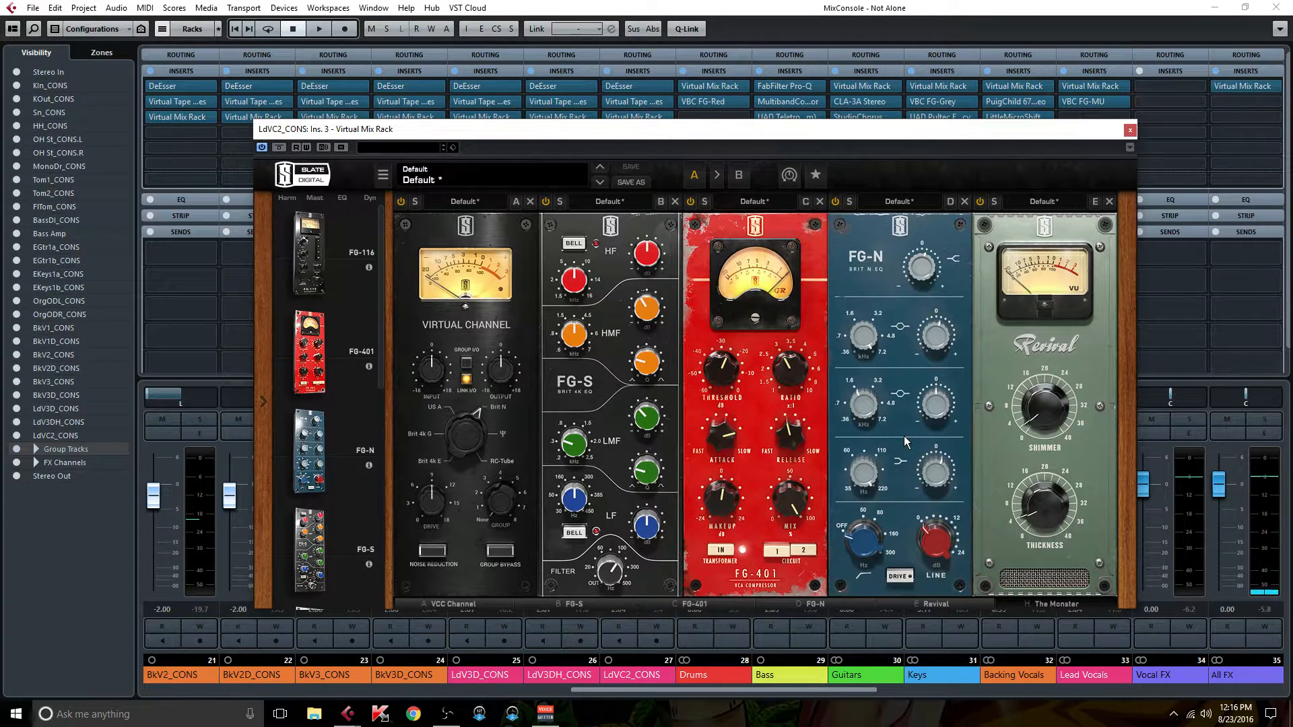
Step: Examine the FG-N EQ knobs in LdVC2_CONS's Virtual Mix Rack and bring The Monster module into view
mouse_move(934, 482)
mouse_move(941, 409)
mouse_move(866, 343)
mouse_move(942, 341)
mouse_move(925, 277)
click(1044, 600)
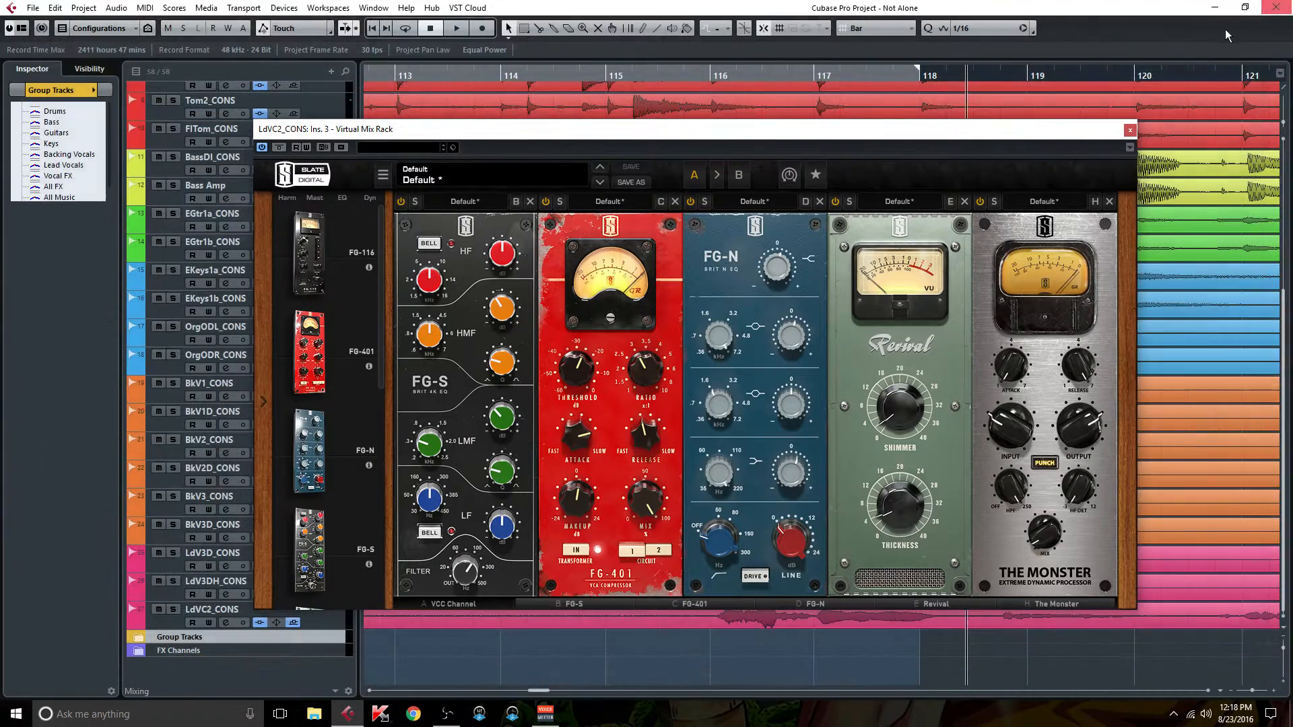
Step: Close the MixConsole, move the Virtual Mix Rack window clear of the arrangement, and start playback from bar 305
click(1275, 8)
drag(539, 691, 768, 691)
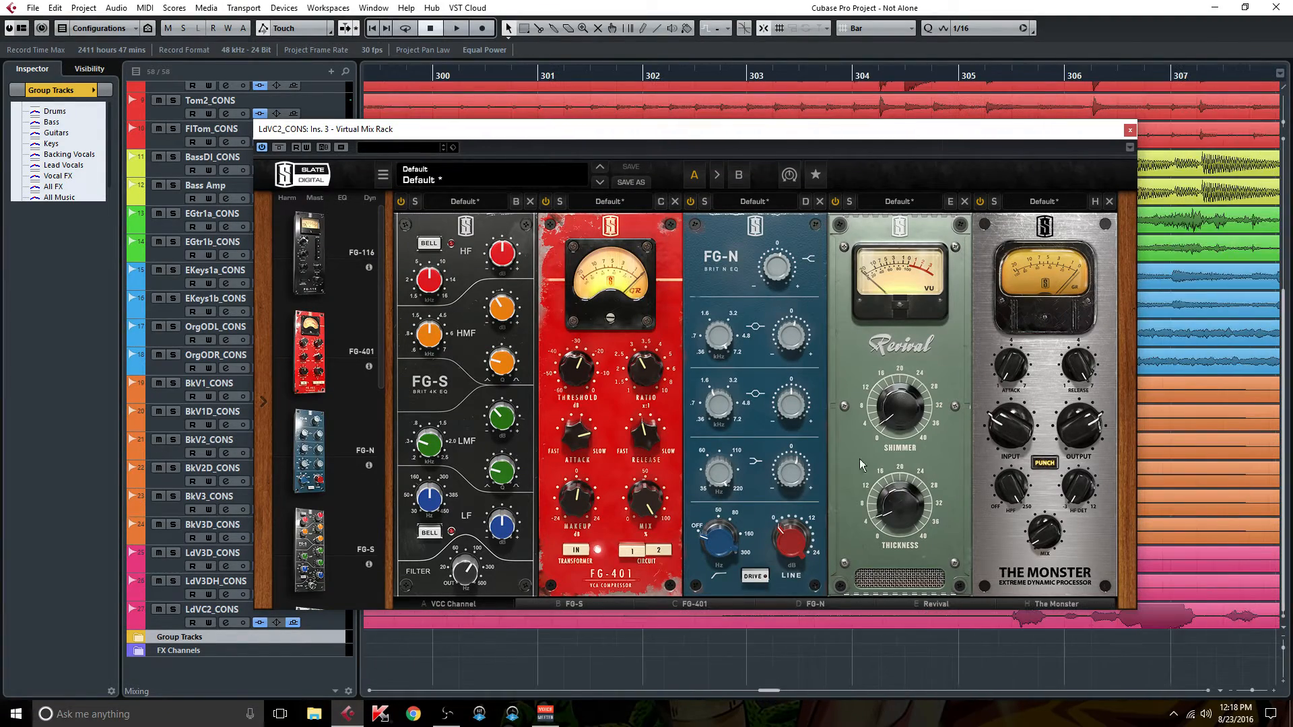
drag(766, 135, 400, 132)
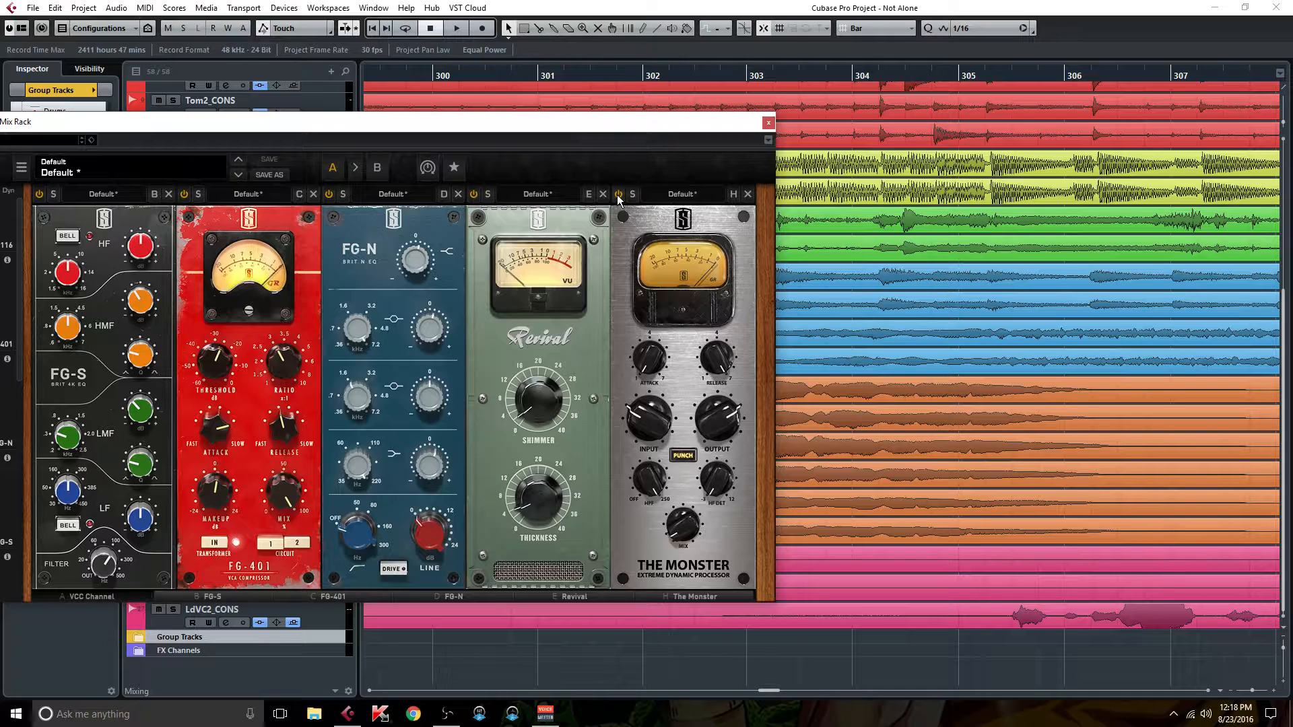
click(945, 76)
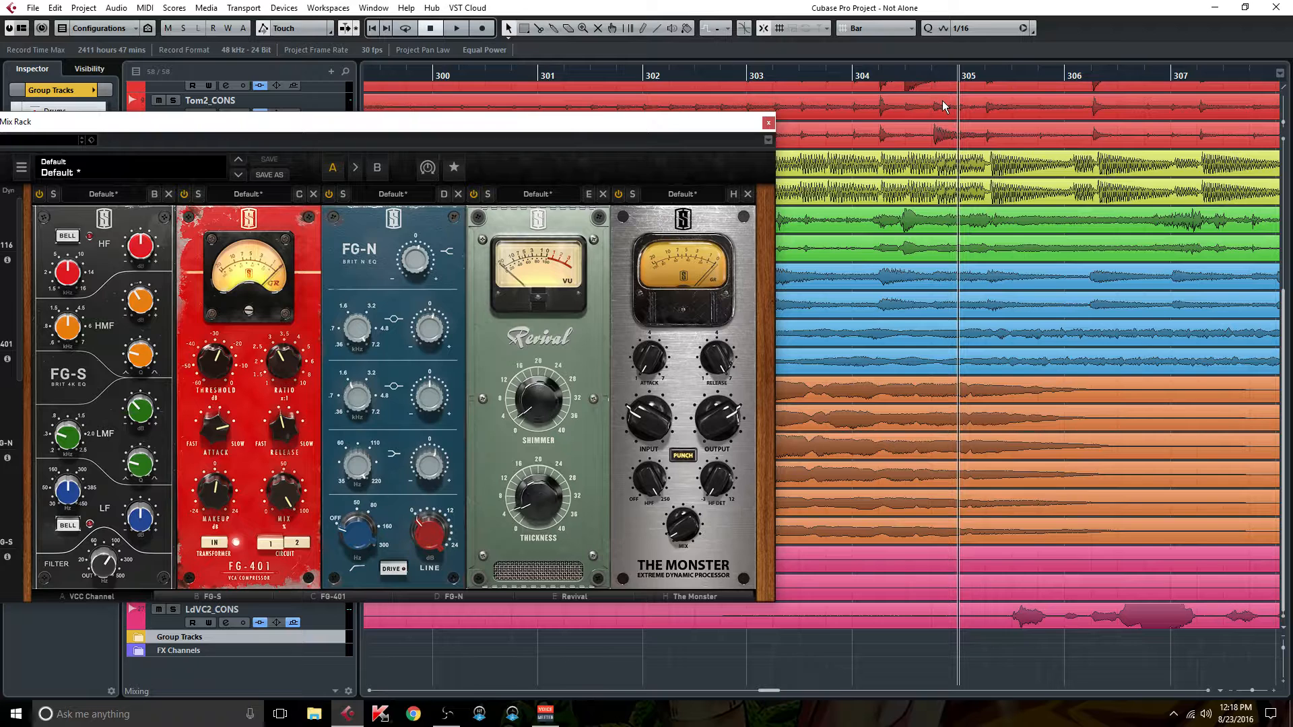
key(space)
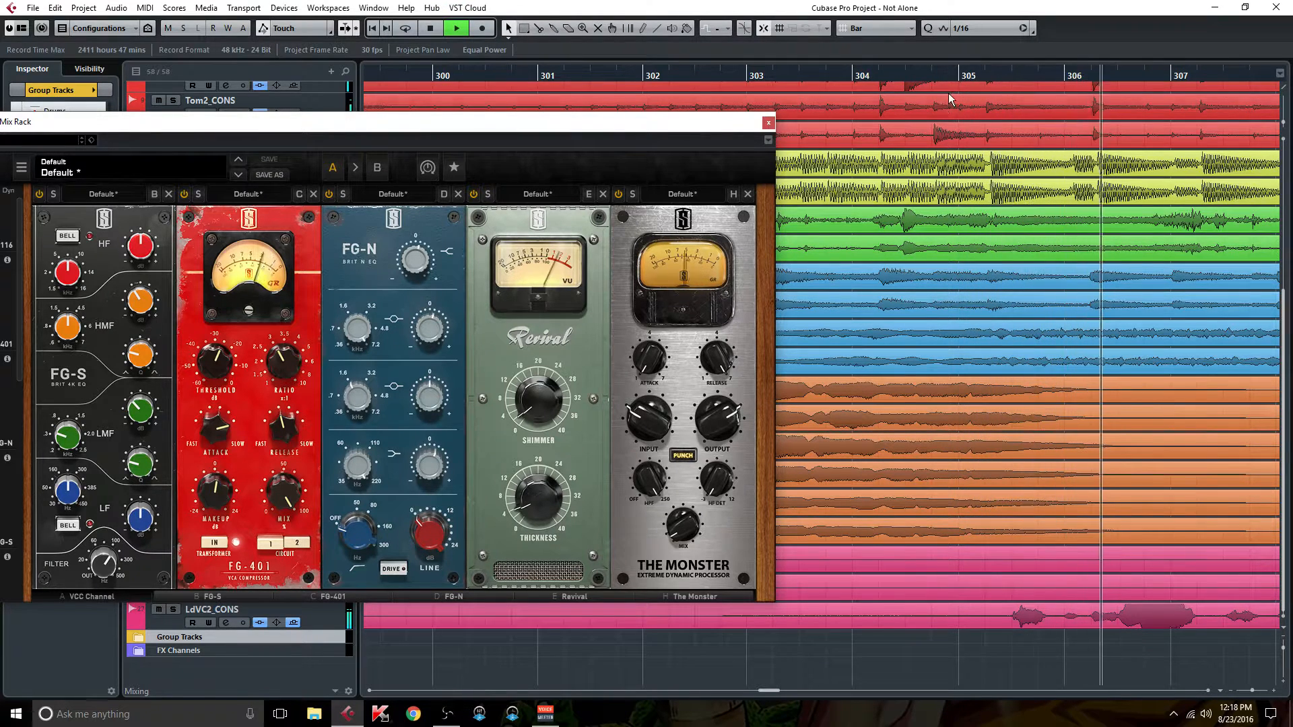
Step: Compare the lead vocal with The Monster module bypassed and active during playback, leaving the module active
click(619, 194)
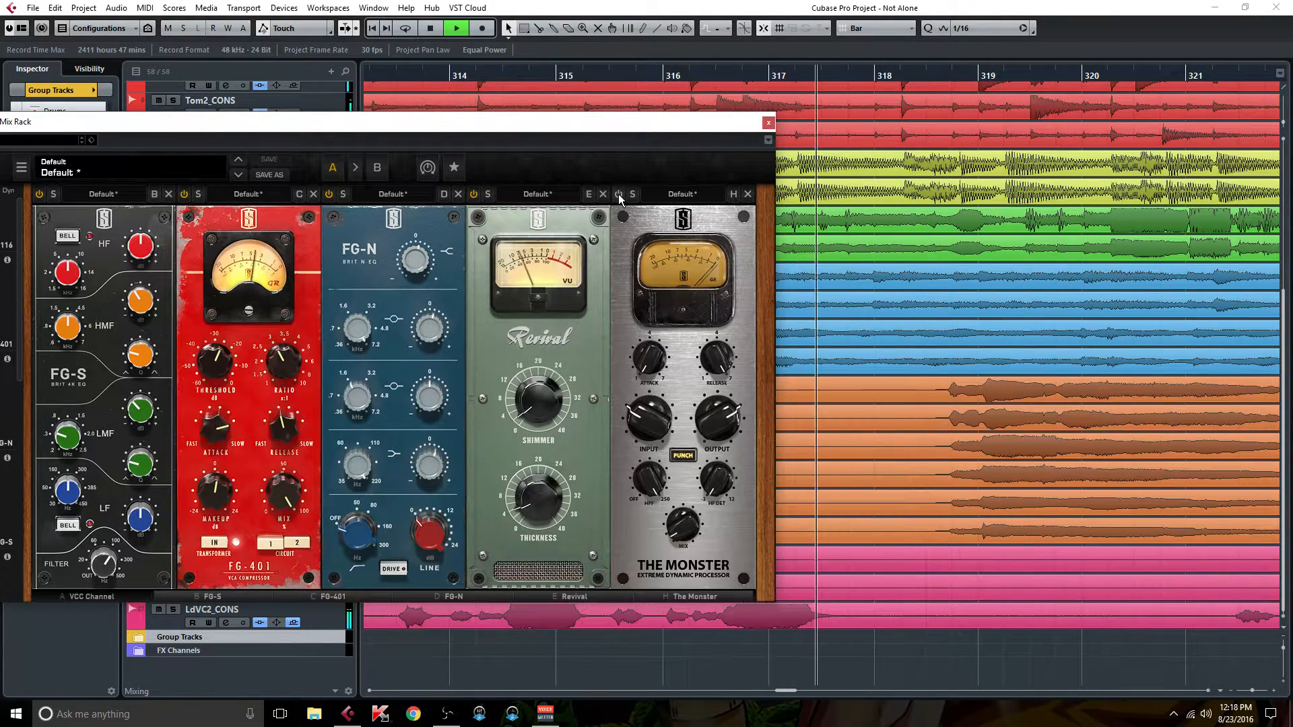
click(619, 194)
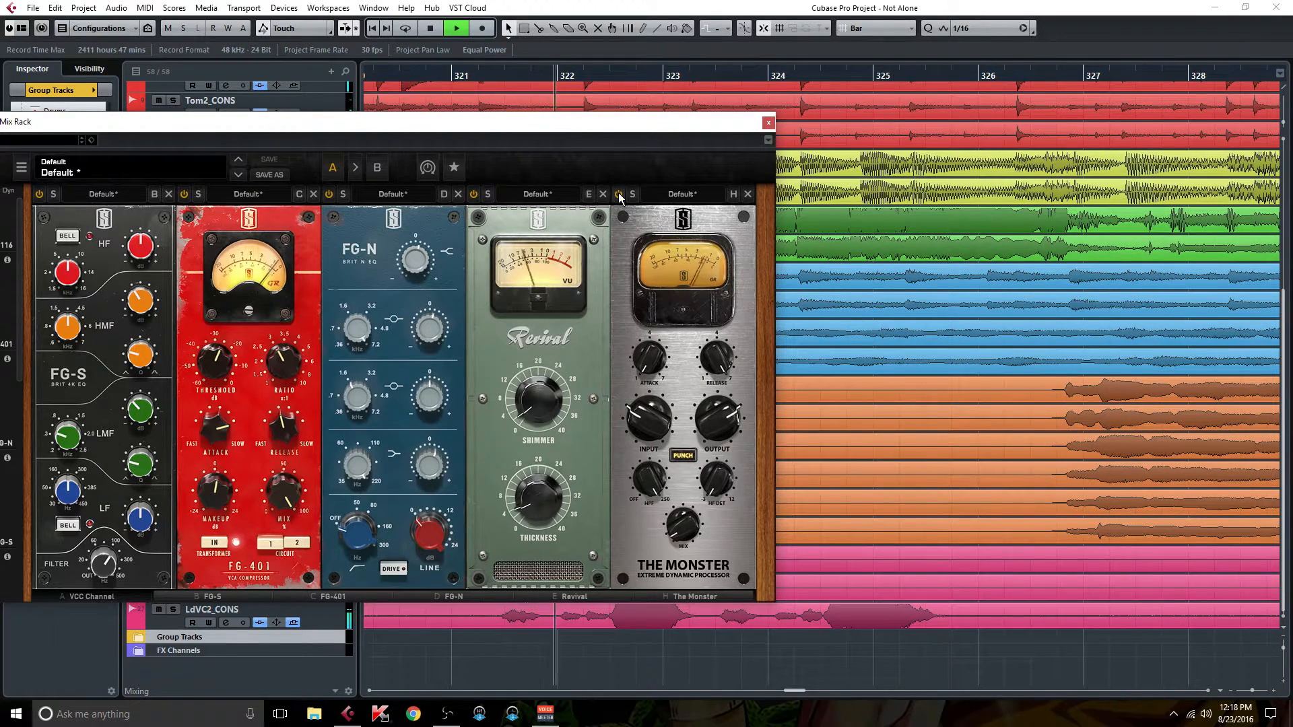
click(619, 195)
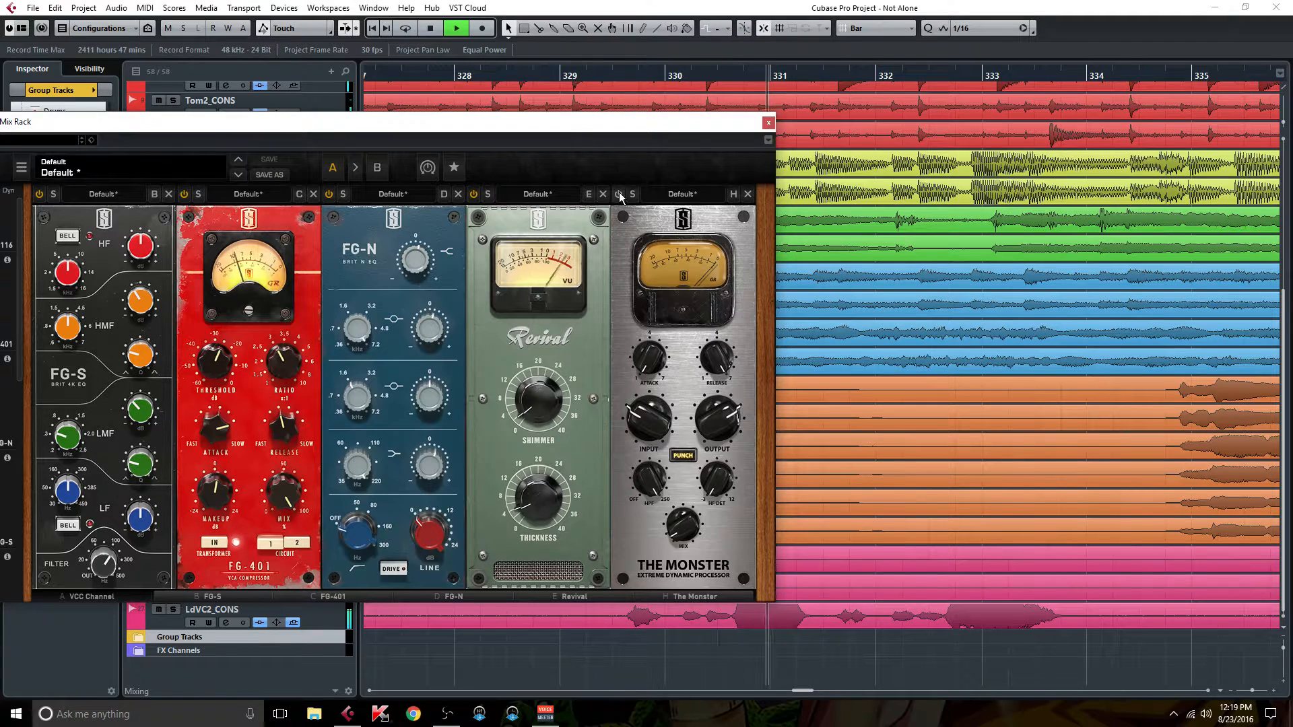
click(619, 195)
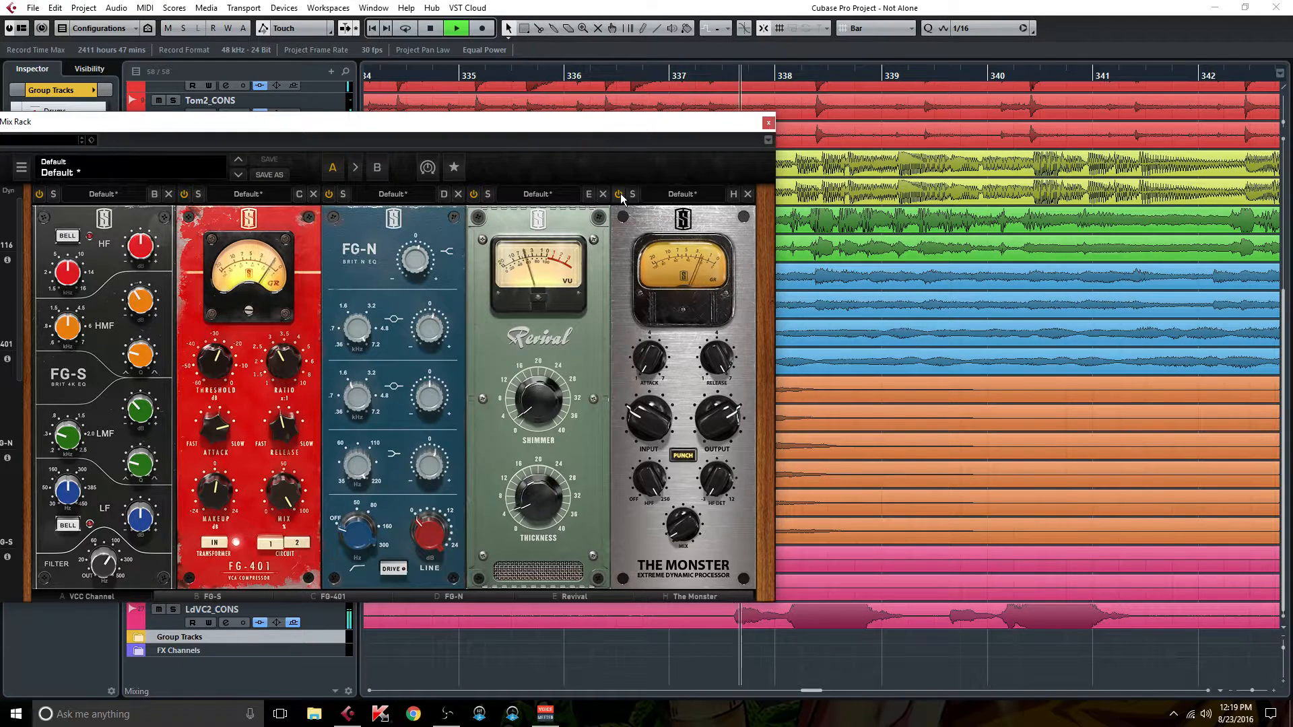
click(618, 195)
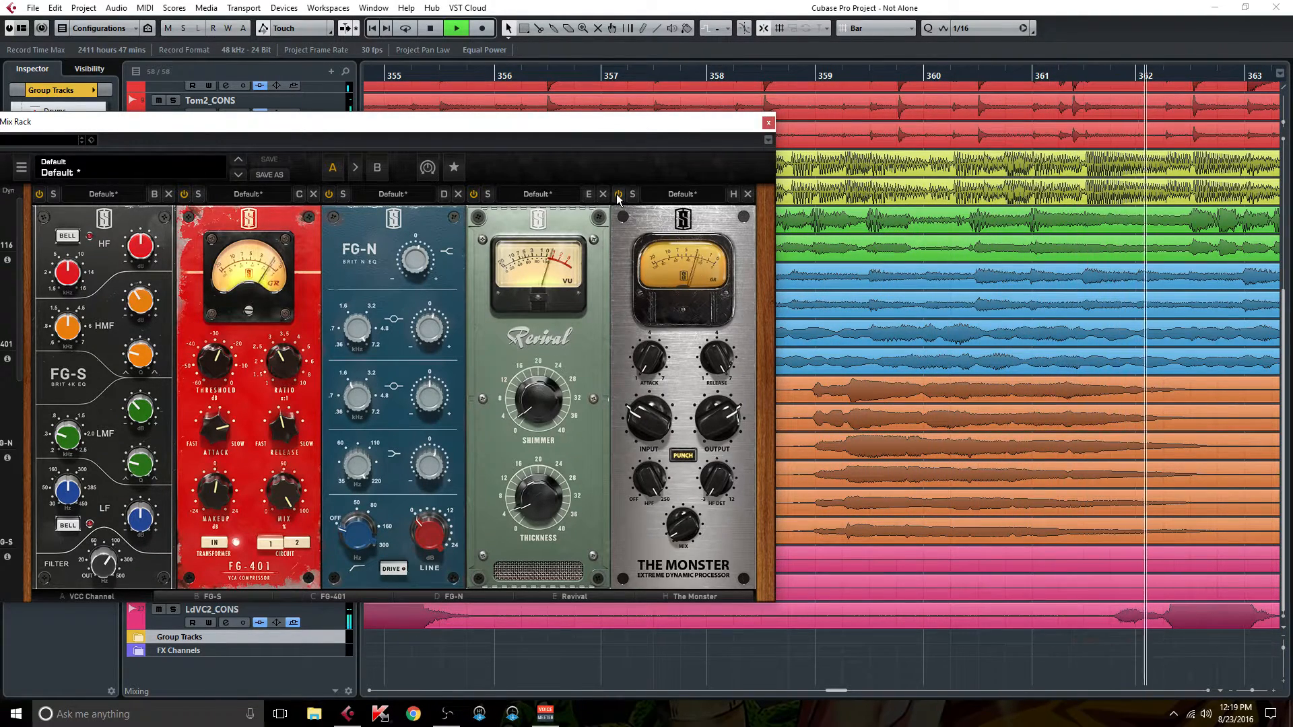
click(617, 193)
click(617, 194)
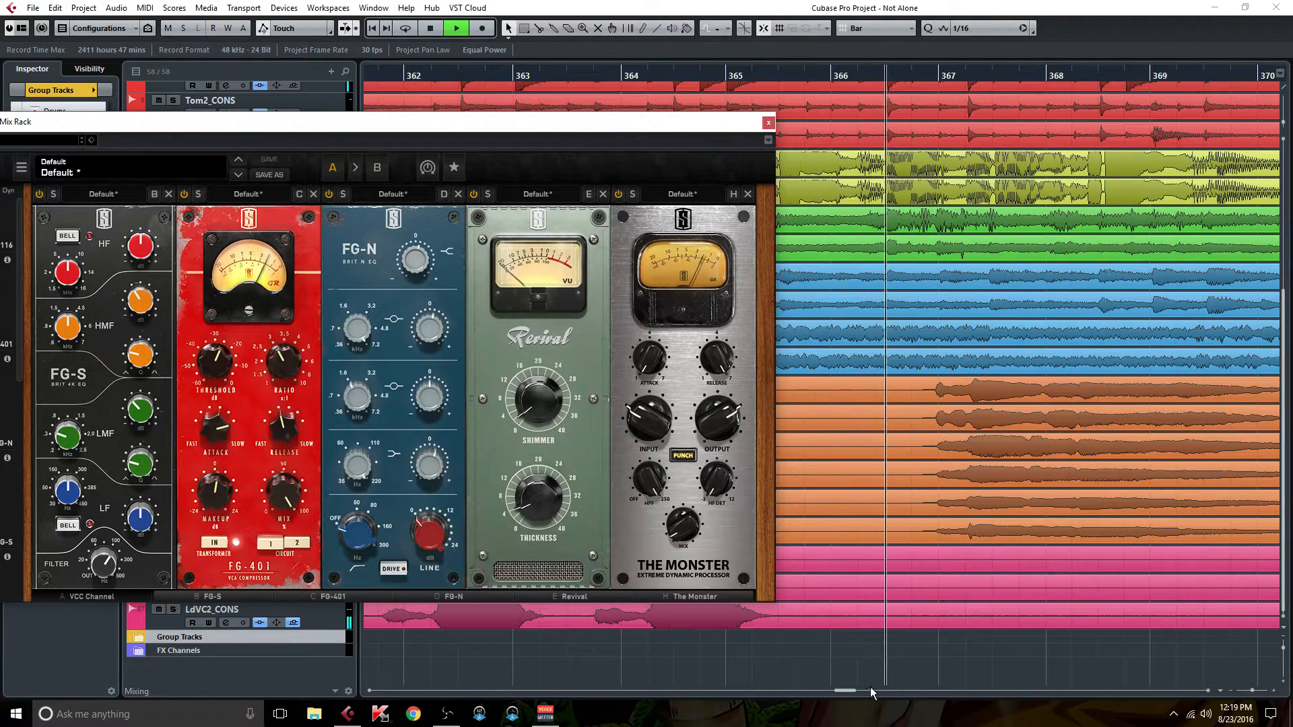
Step: Repeat The Monster's bypass comparison through the following vocal phrases, ending with the module bypassed and playback stopped
drag(850, 689, 858, 689)
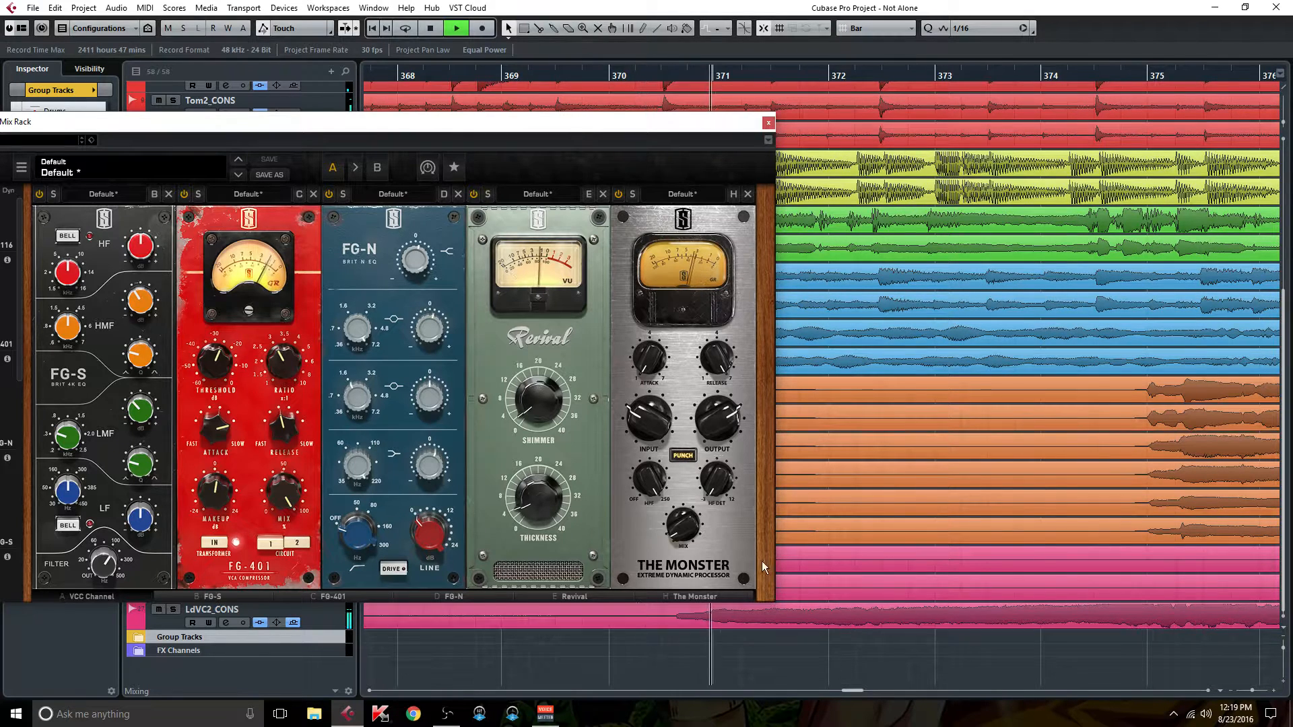
click(618, 194)
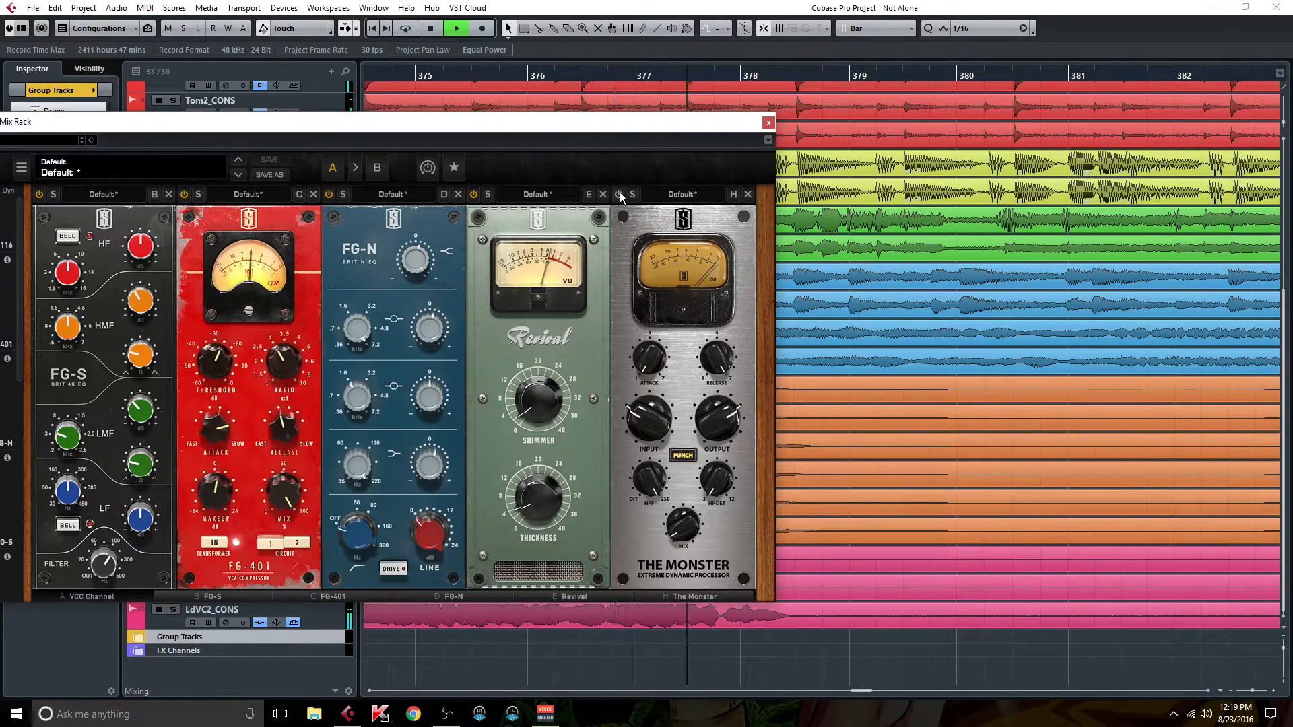
click(619, 195)
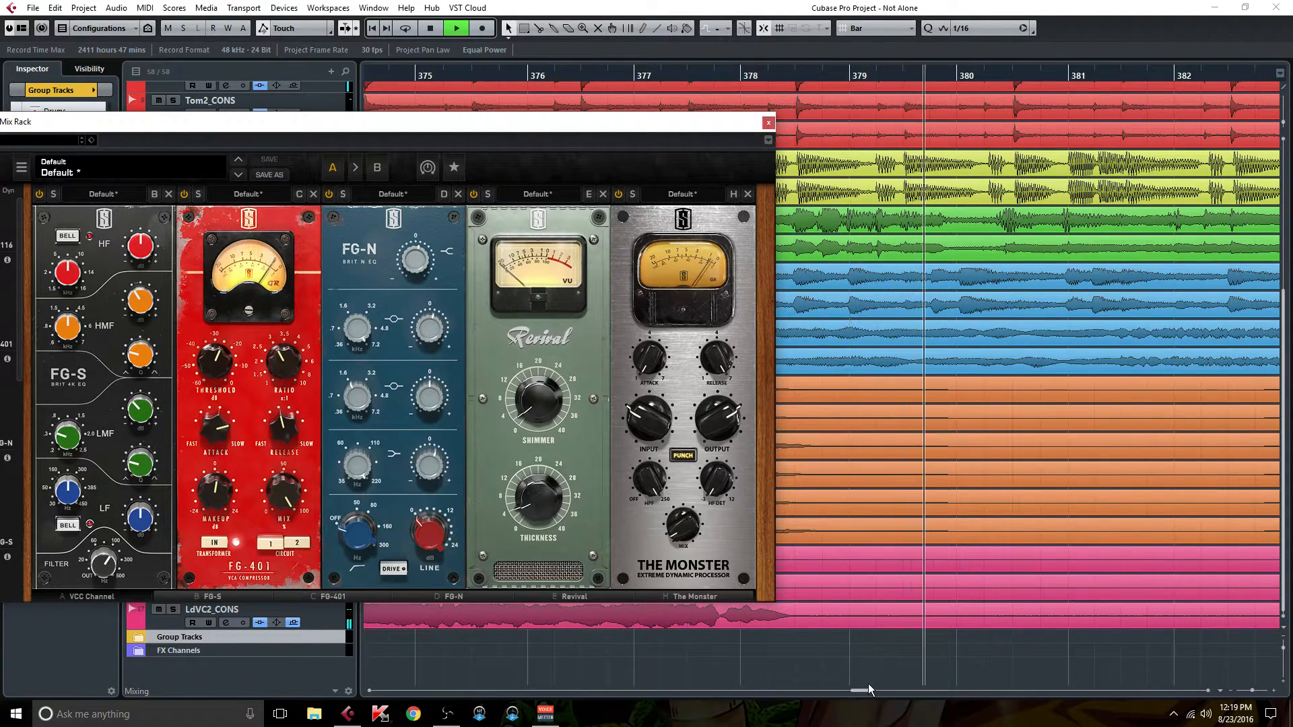
drag(868, 689, 876, 690)
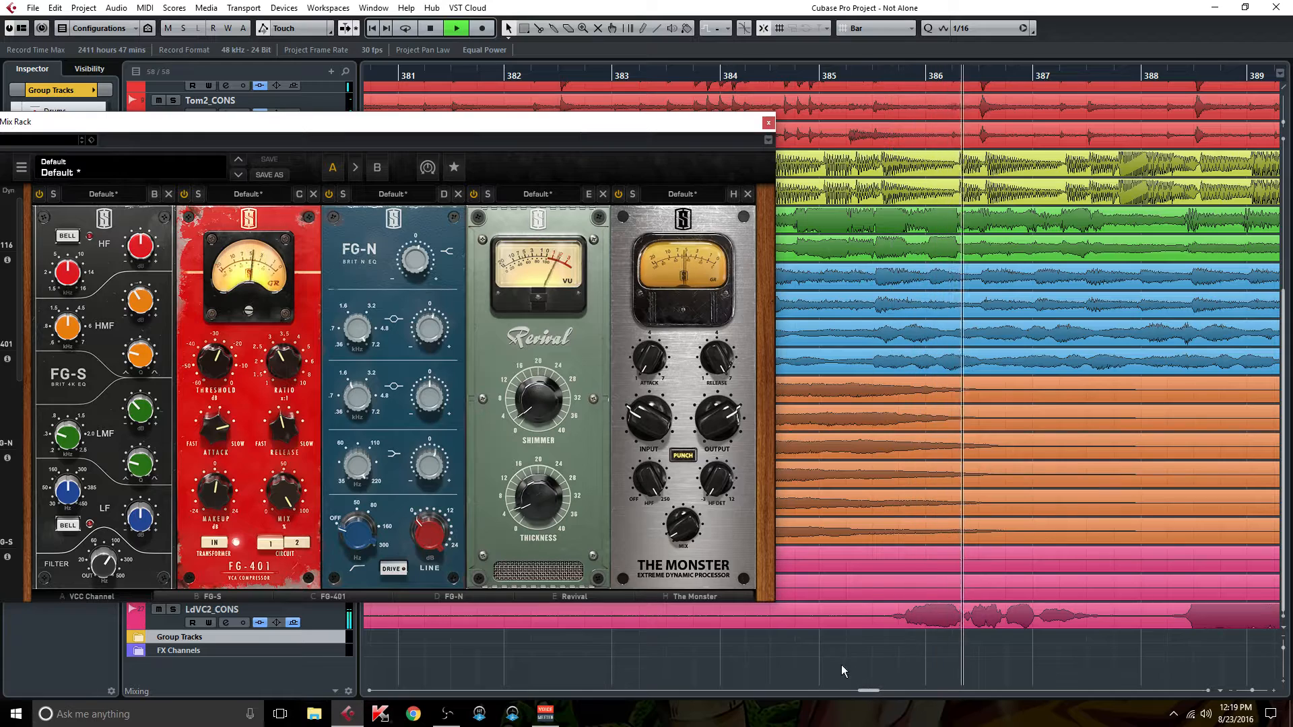
click(618, 195)
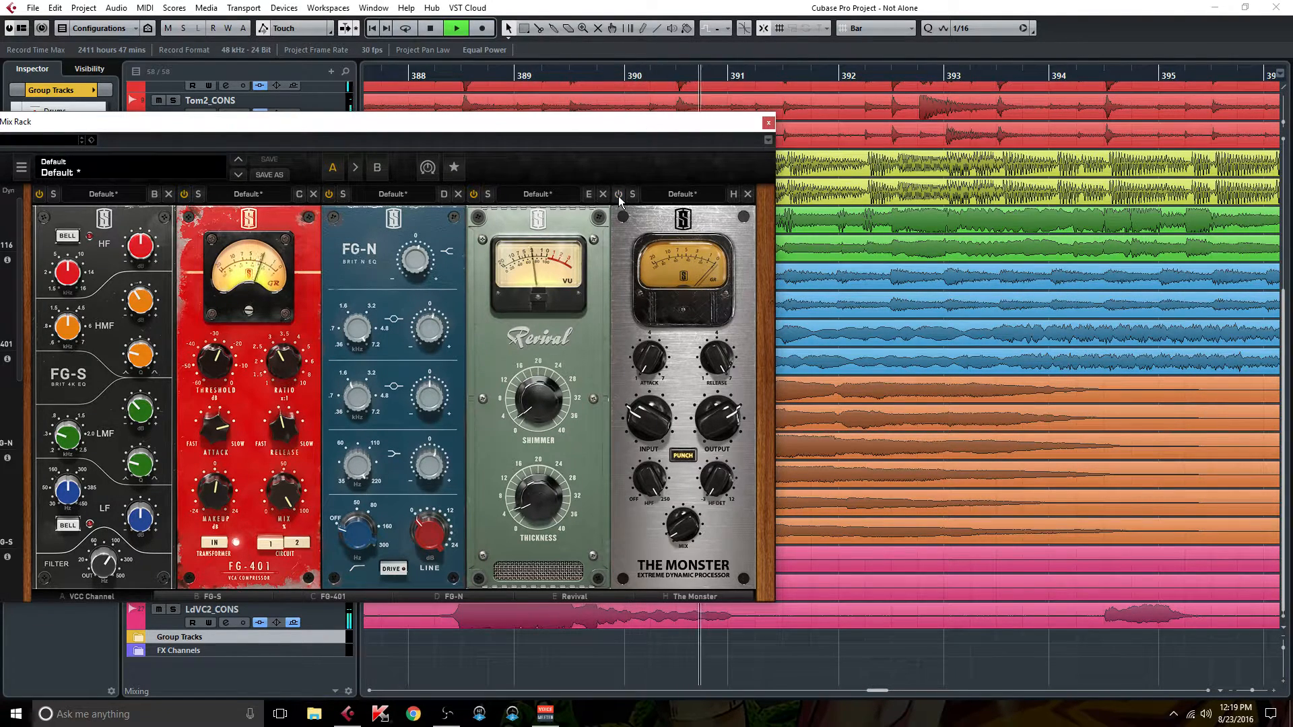
click(618, 194)
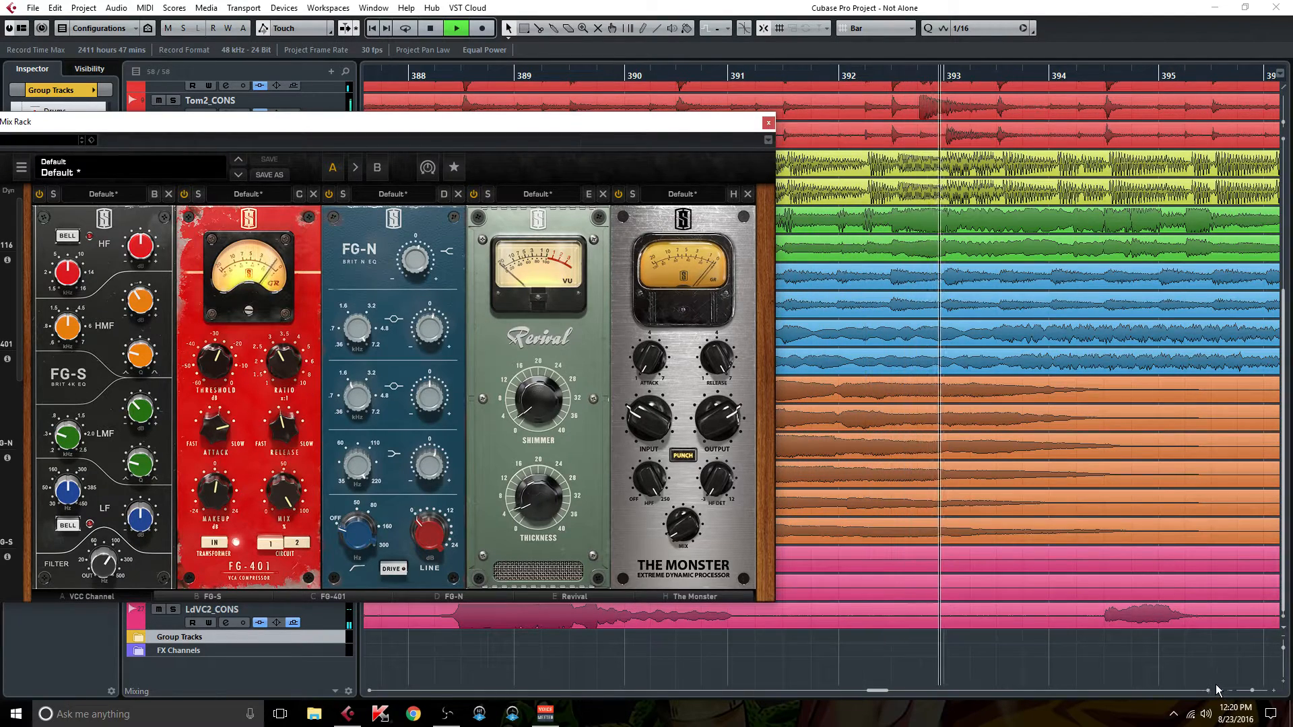
click(619, 194)
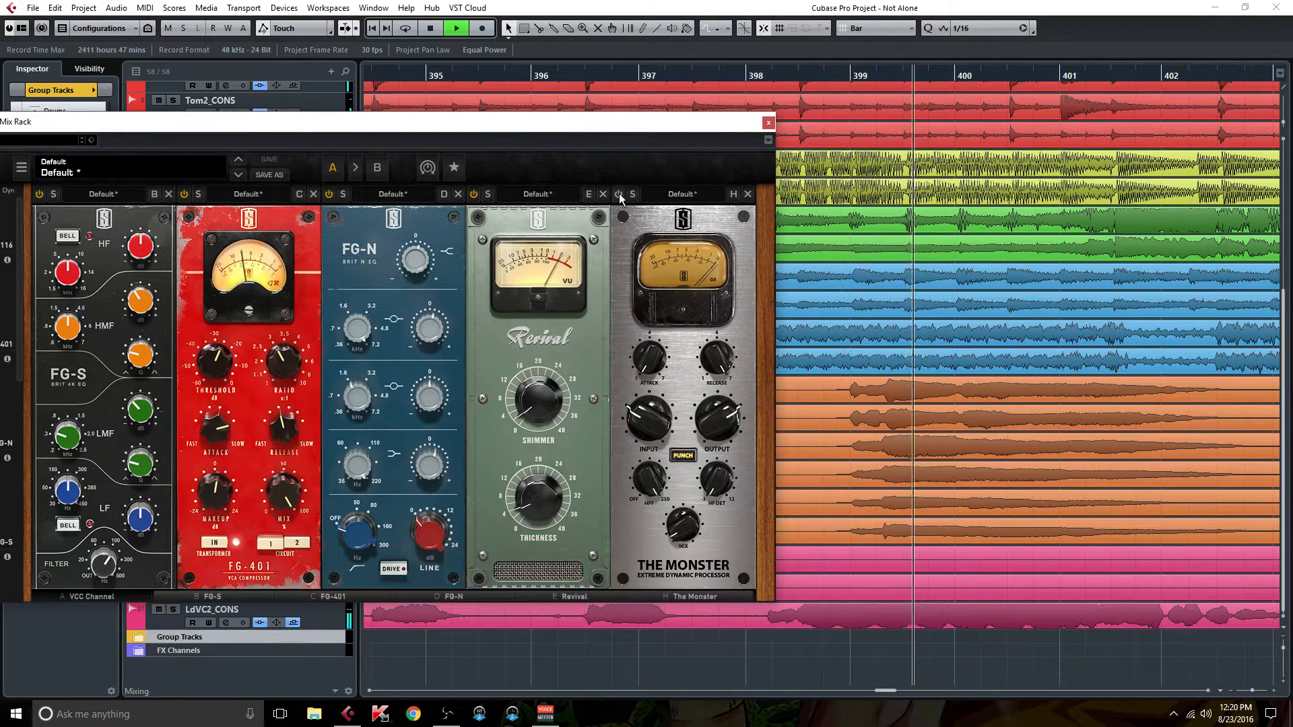
click(431, 28)
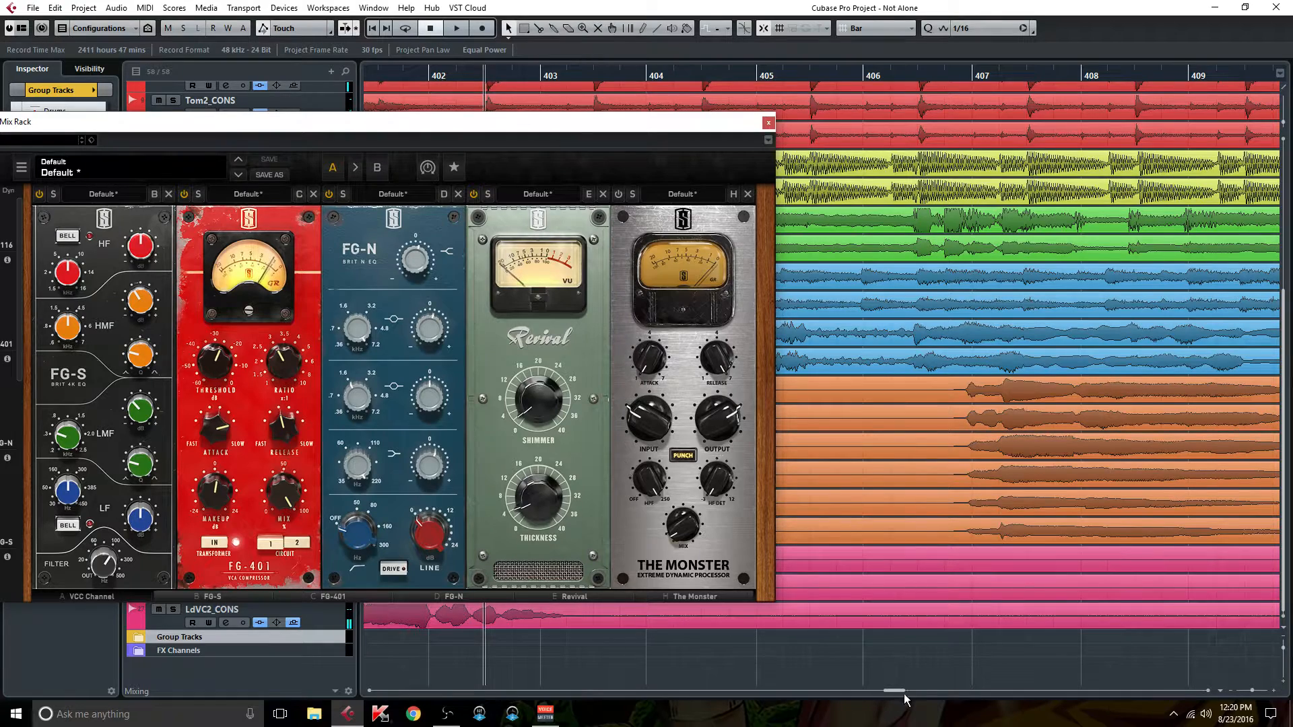
Step: Set the playhead to bar 394, re-enable The Monster, and play the section
drag(900, 691, 885, 688)
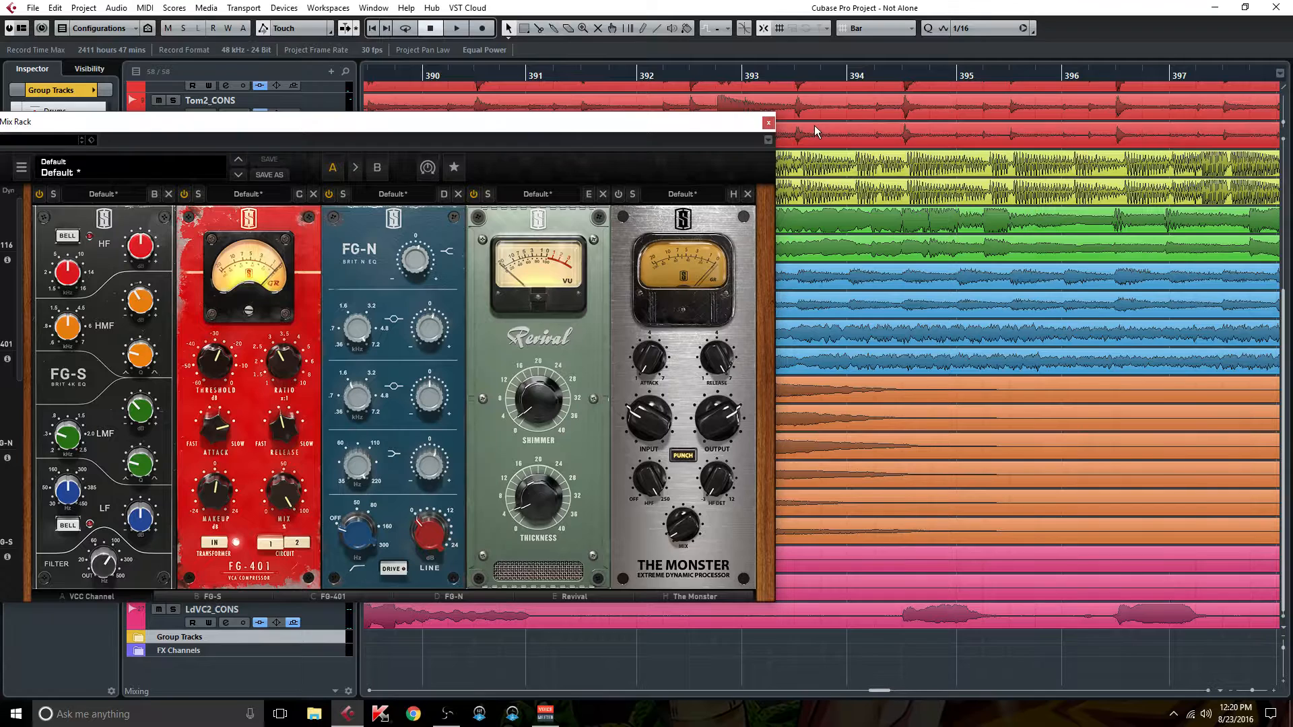
click(818, 71)
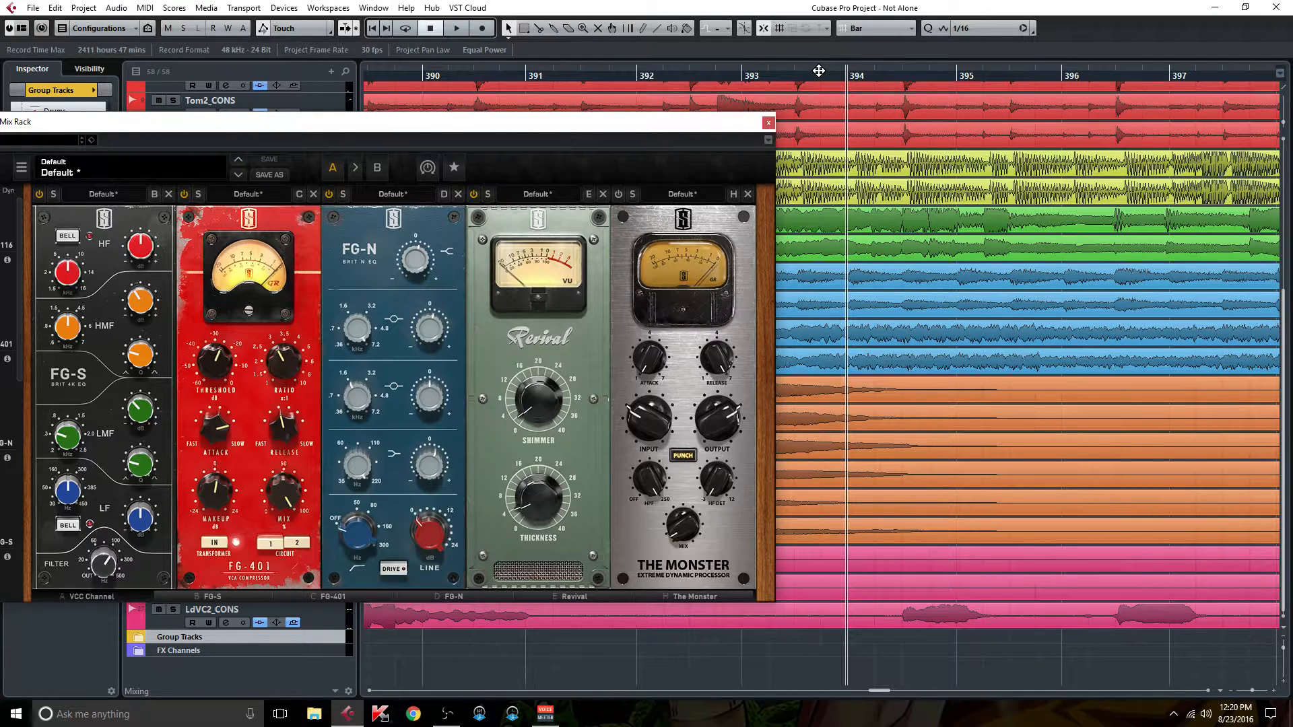
click(618, 194)
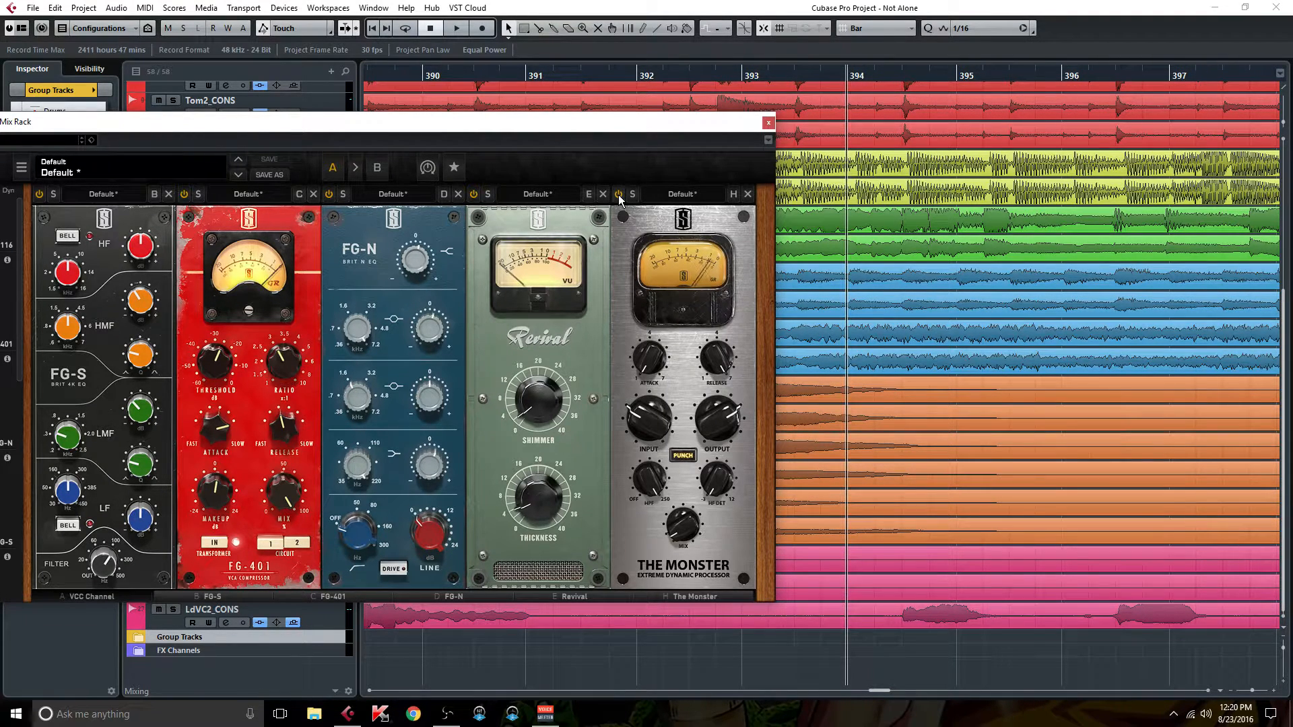
key(space)
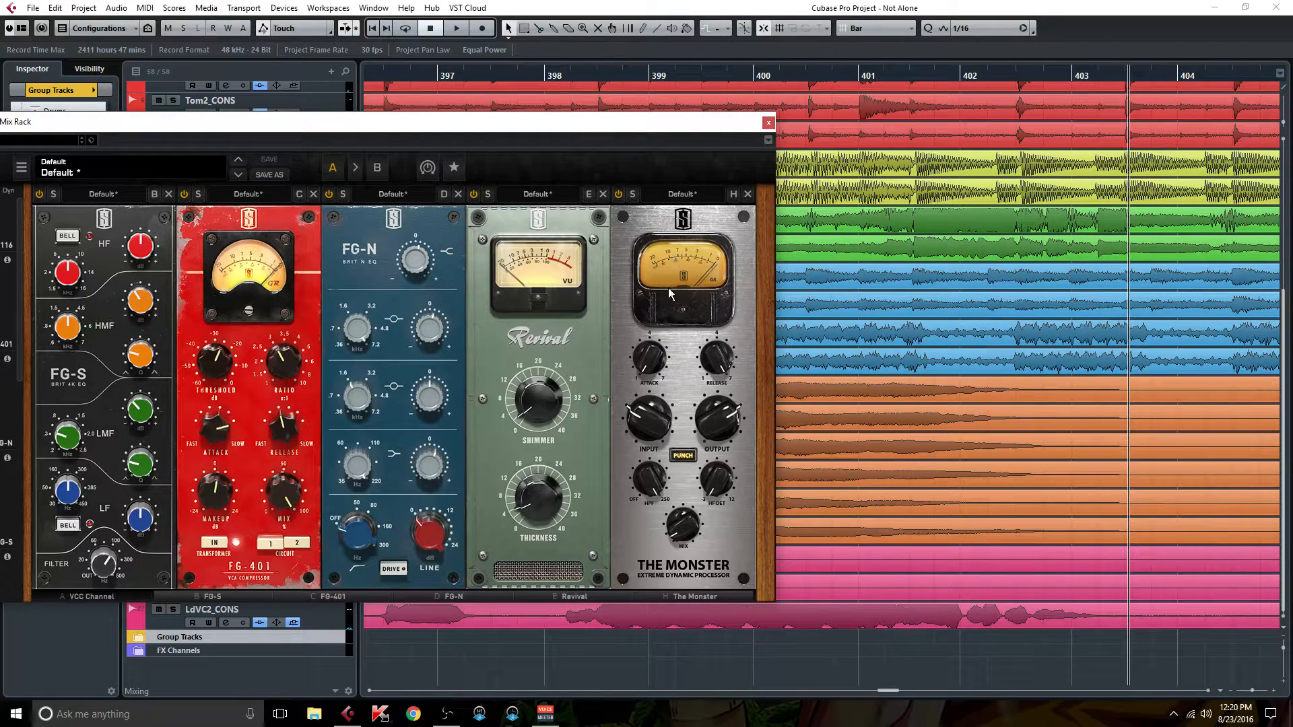
Step: Examine The Monster's mix knob beside the vocal waveform around bars 394 to 402, then close Virtual Mix Rack
drag(892, 691, 889, 692)
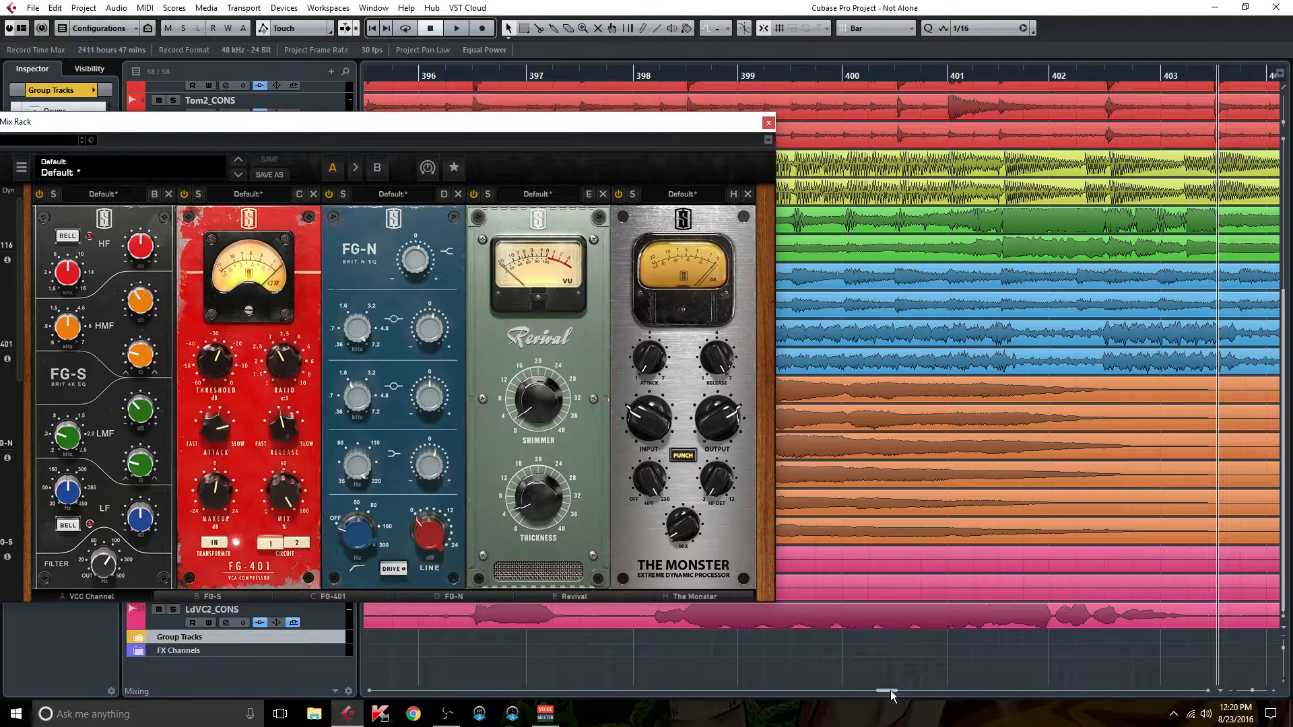
scroll(890, 690, left, 3)
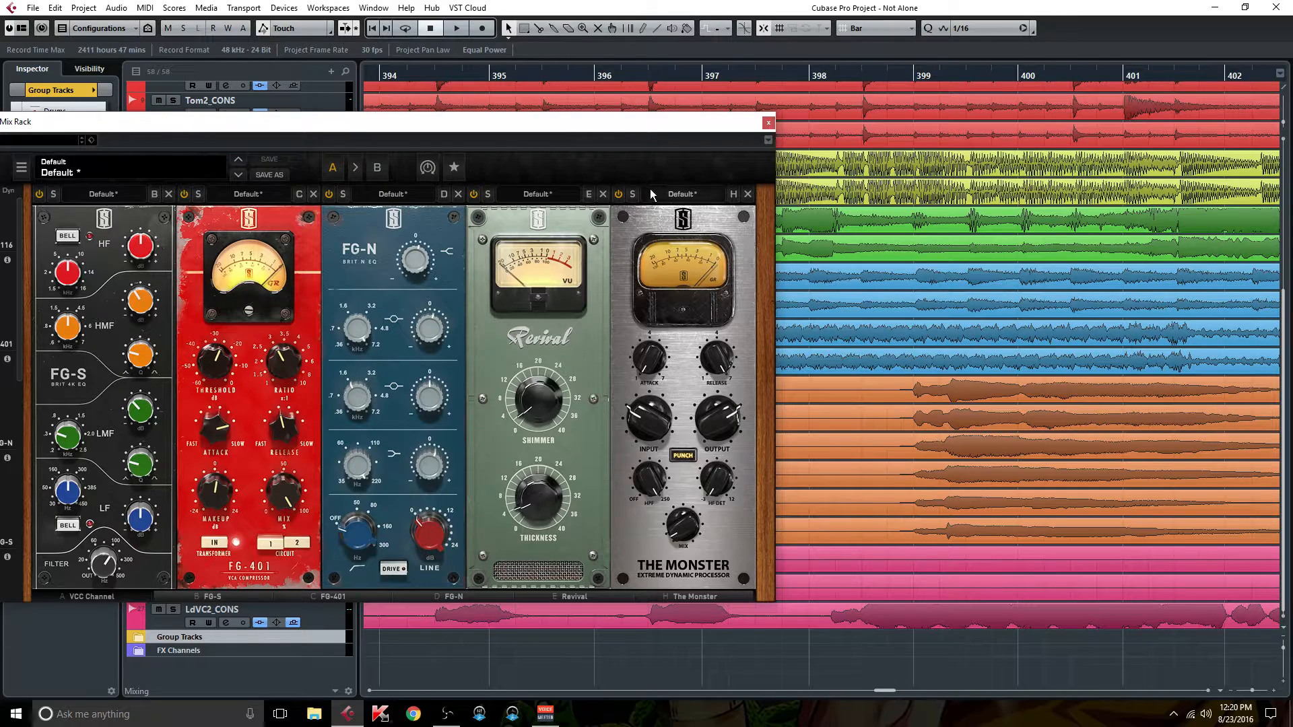
mouse_move(680, 534)
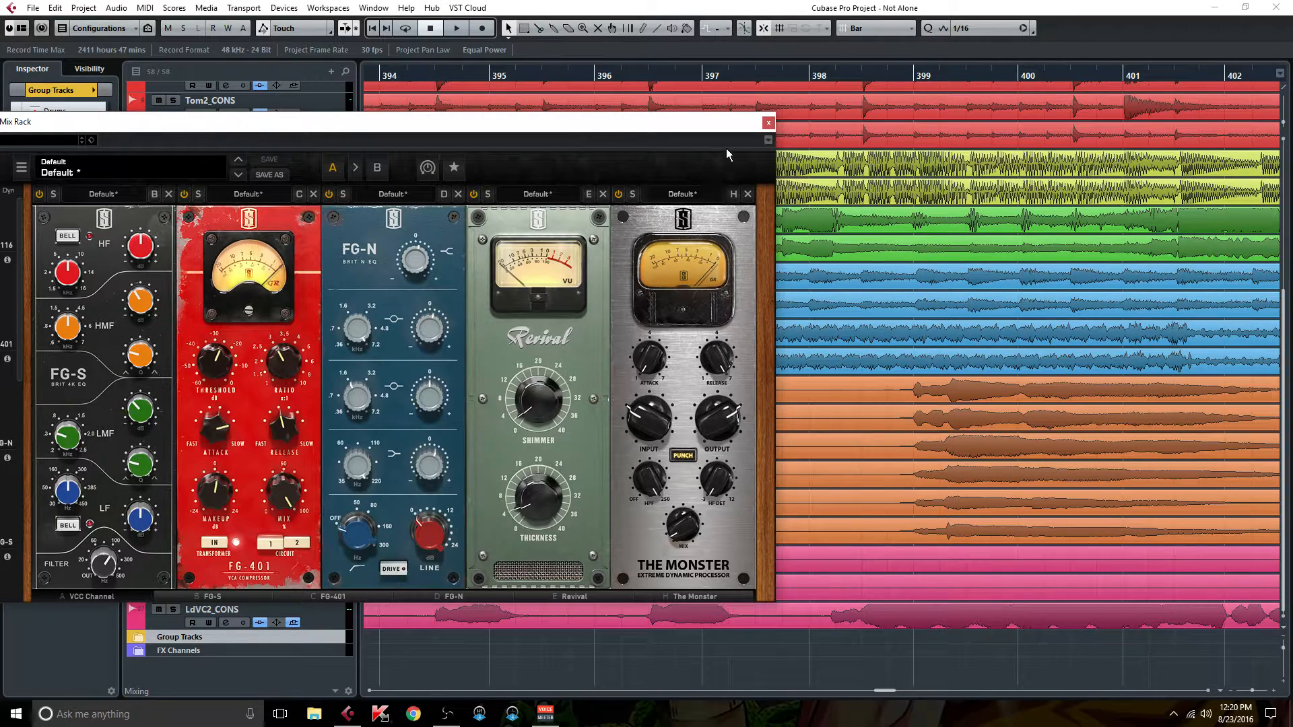
click(767, 127)
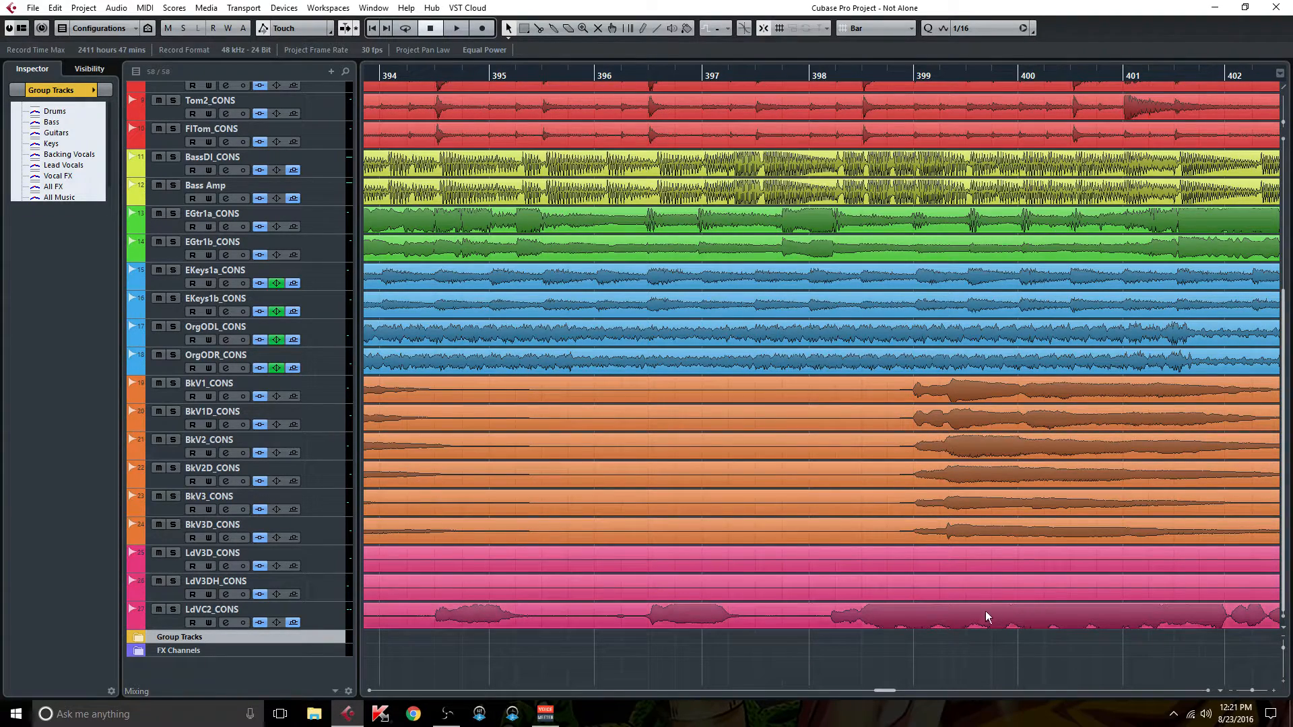
Step: Split the LdVC2_CONS audio event at bars 388 and 392
drag(886, 692, 871, 692)
right_click(515, 616)
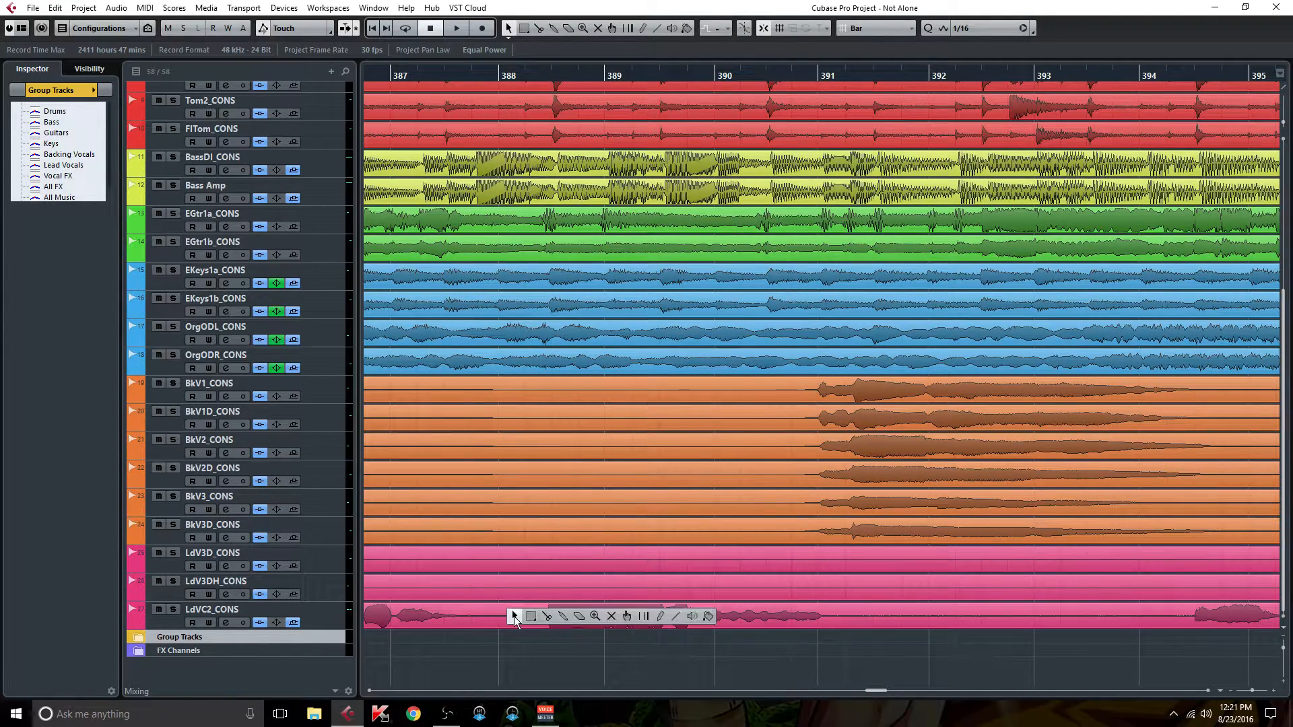
click(547, 616)
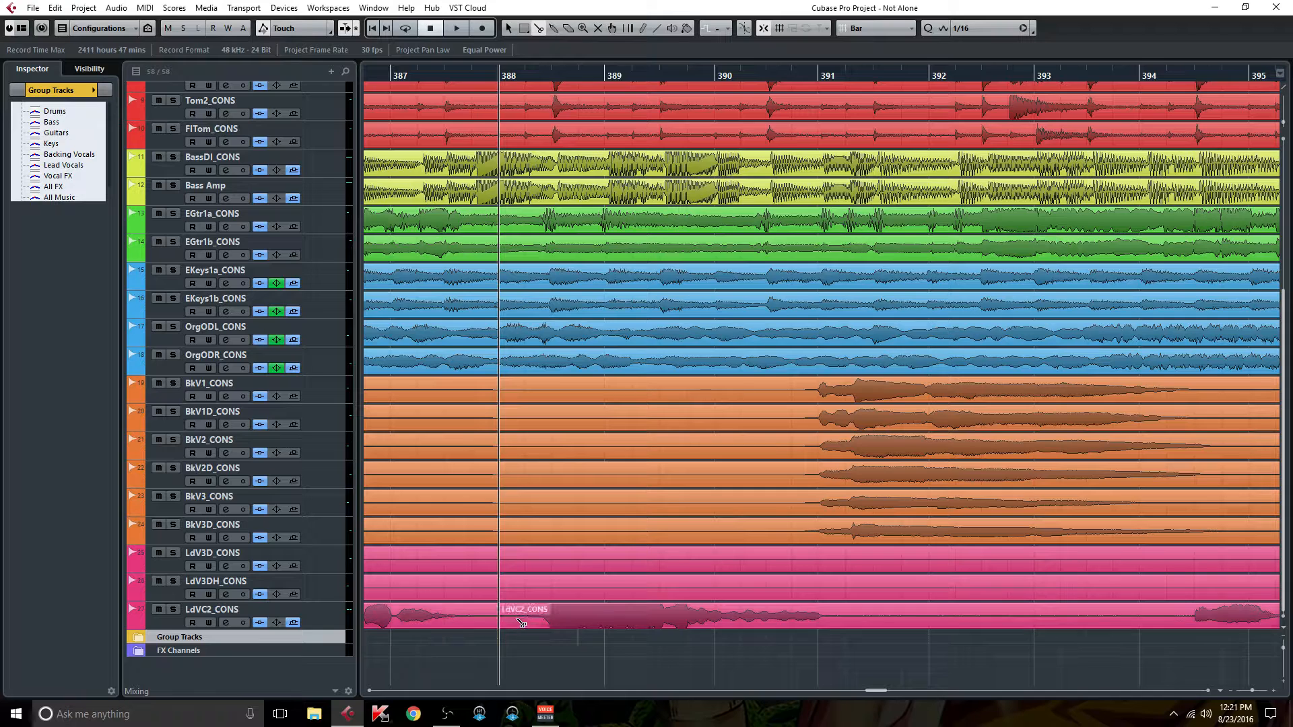
click(880, 625)
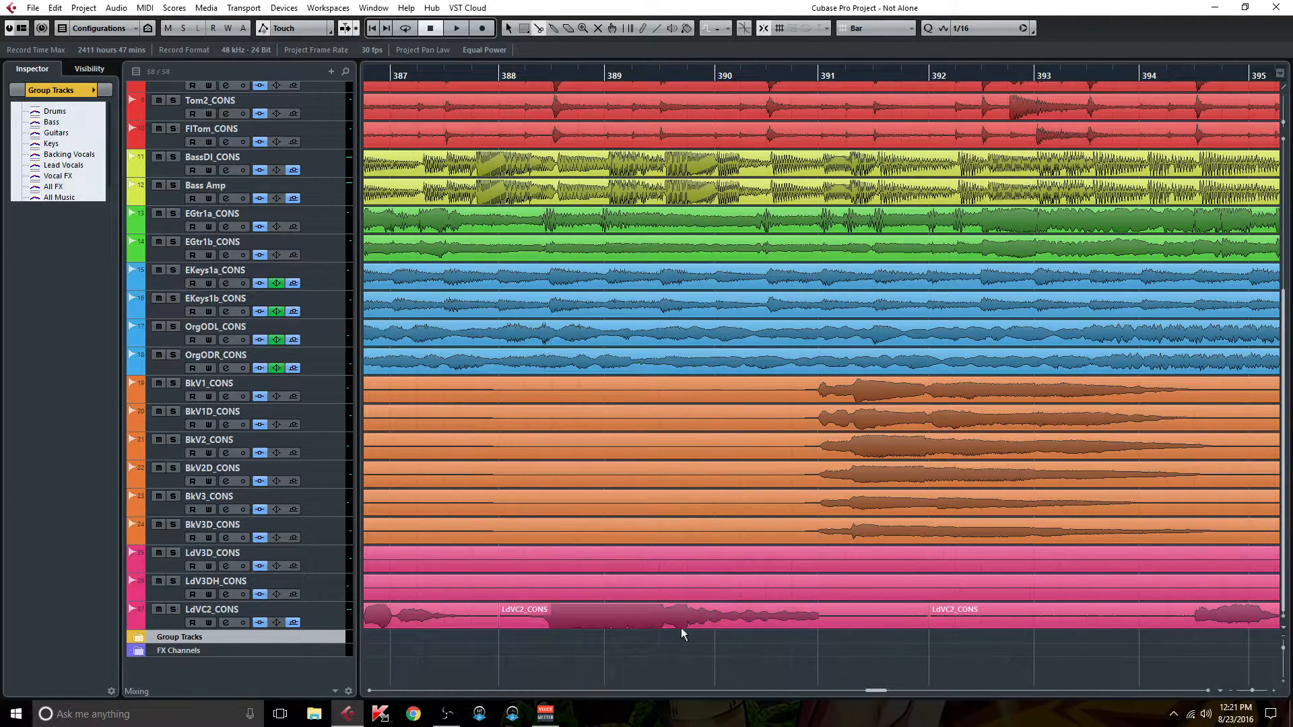
Step: Return to the selection tool, show the split event's volume handle, and inspect the existing LdVC2_CONS splits around bars 412 to 418
key(1)
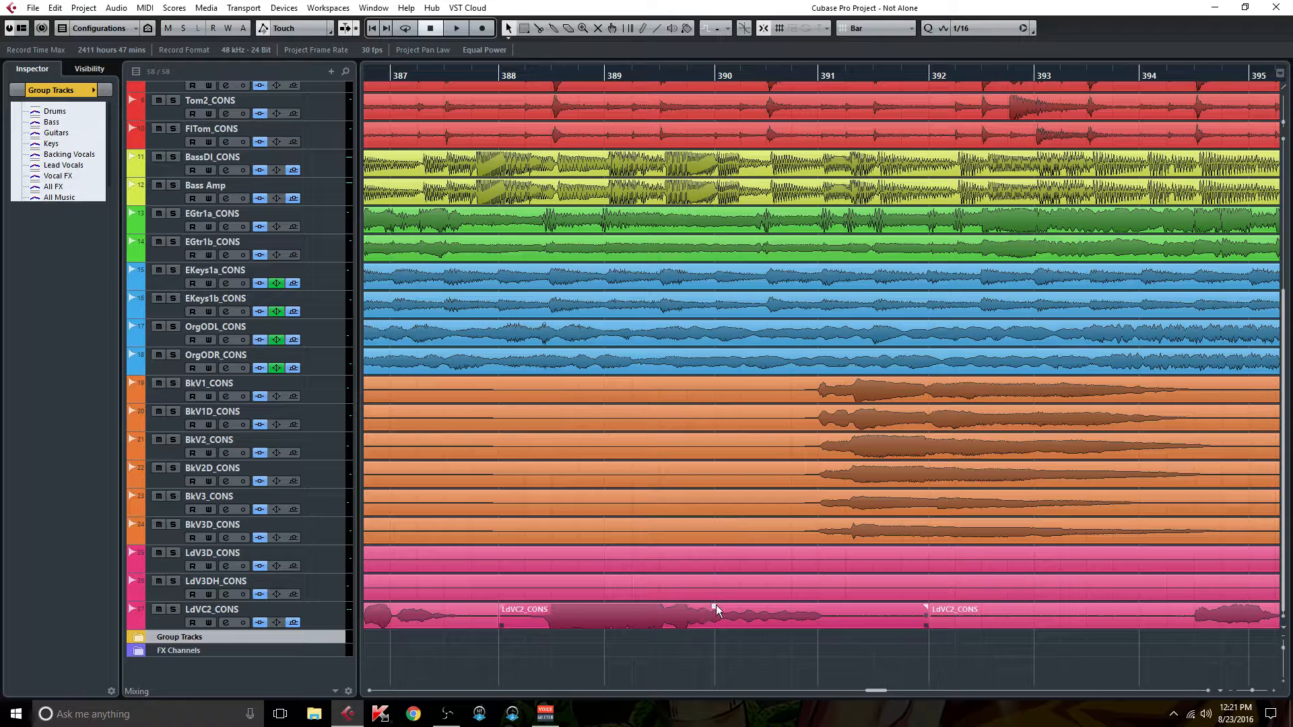
mouse_move(716, 605)
mouse_down()
mouse_move(715, 621)
mouse_move(719, 608)
mouse_up()
click(1071, 636)
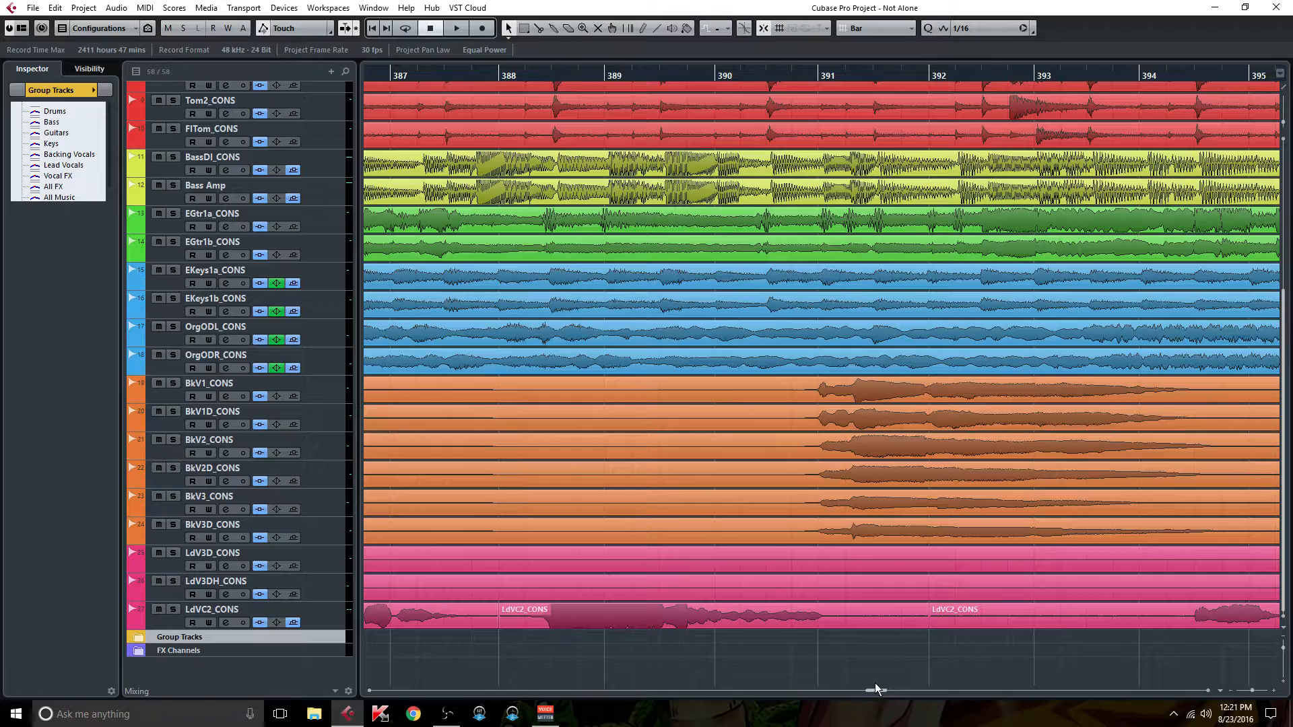
drag(875, 689, 905, 688)
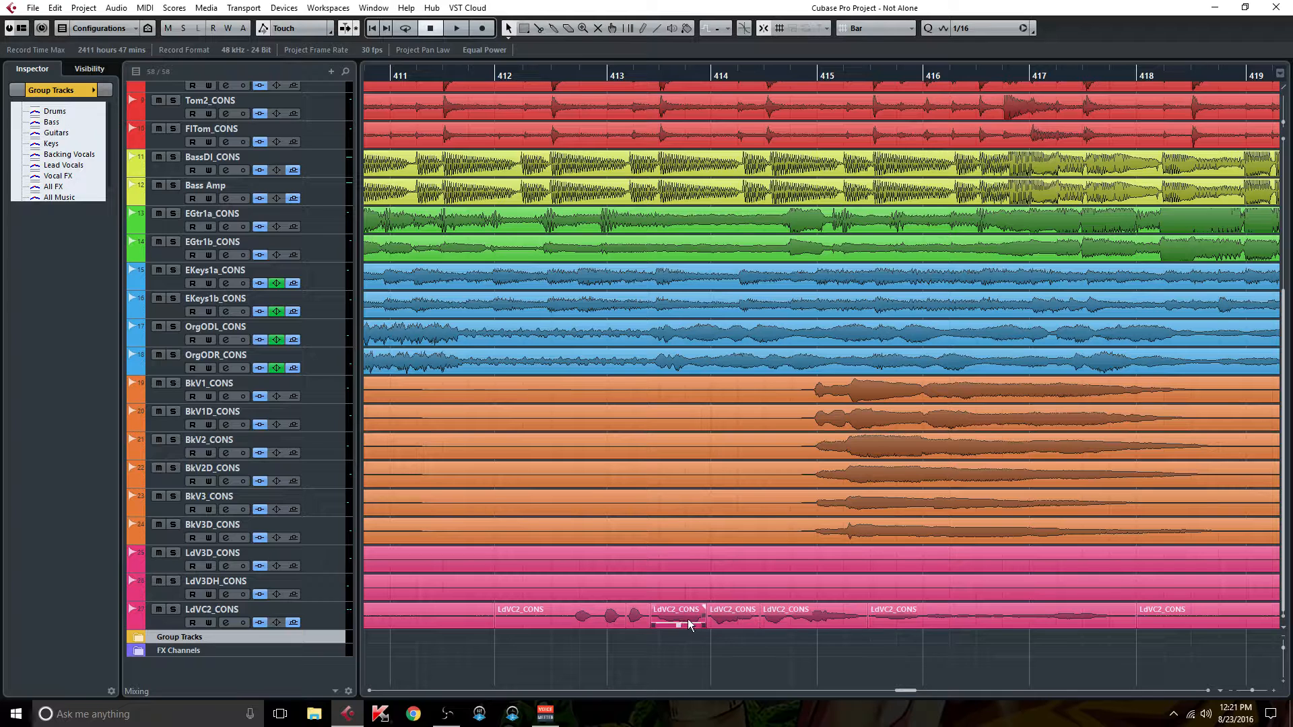
Step: Open LdVC2_CONS's channel settings and reopen its Virtual Mix Rack insert
click(226, 622)
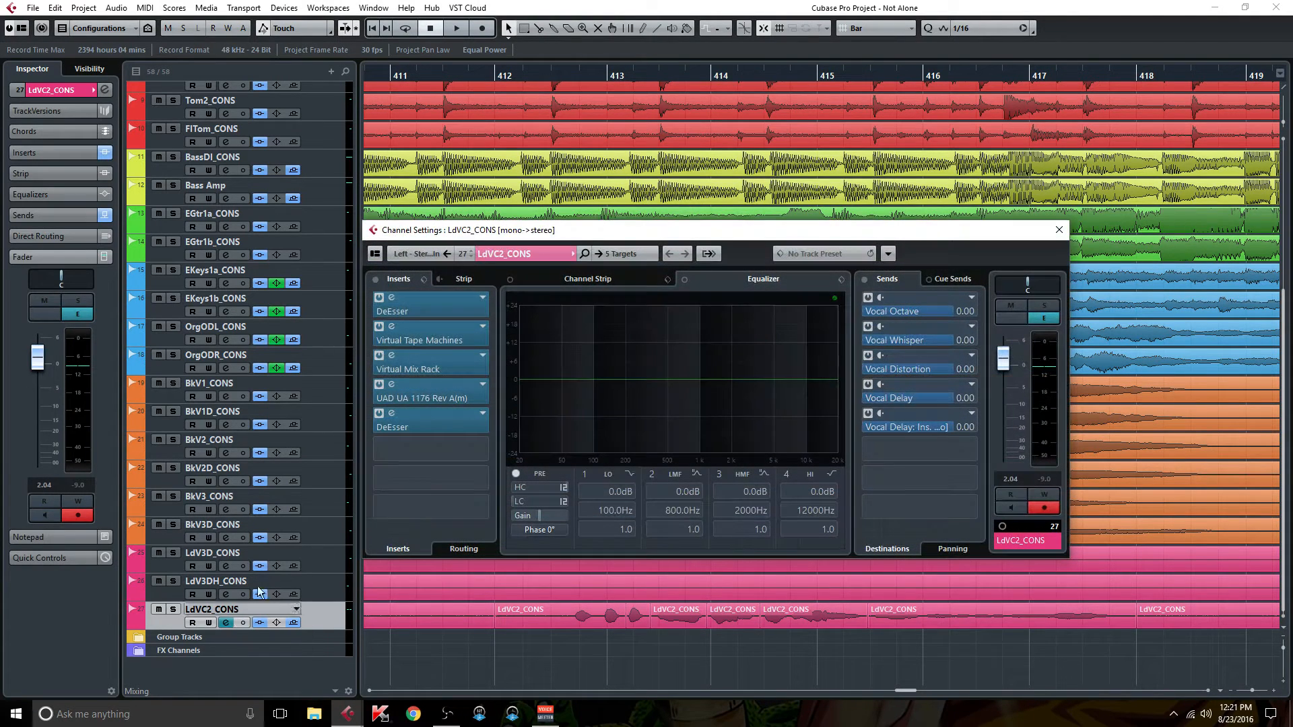
click(422, 369)
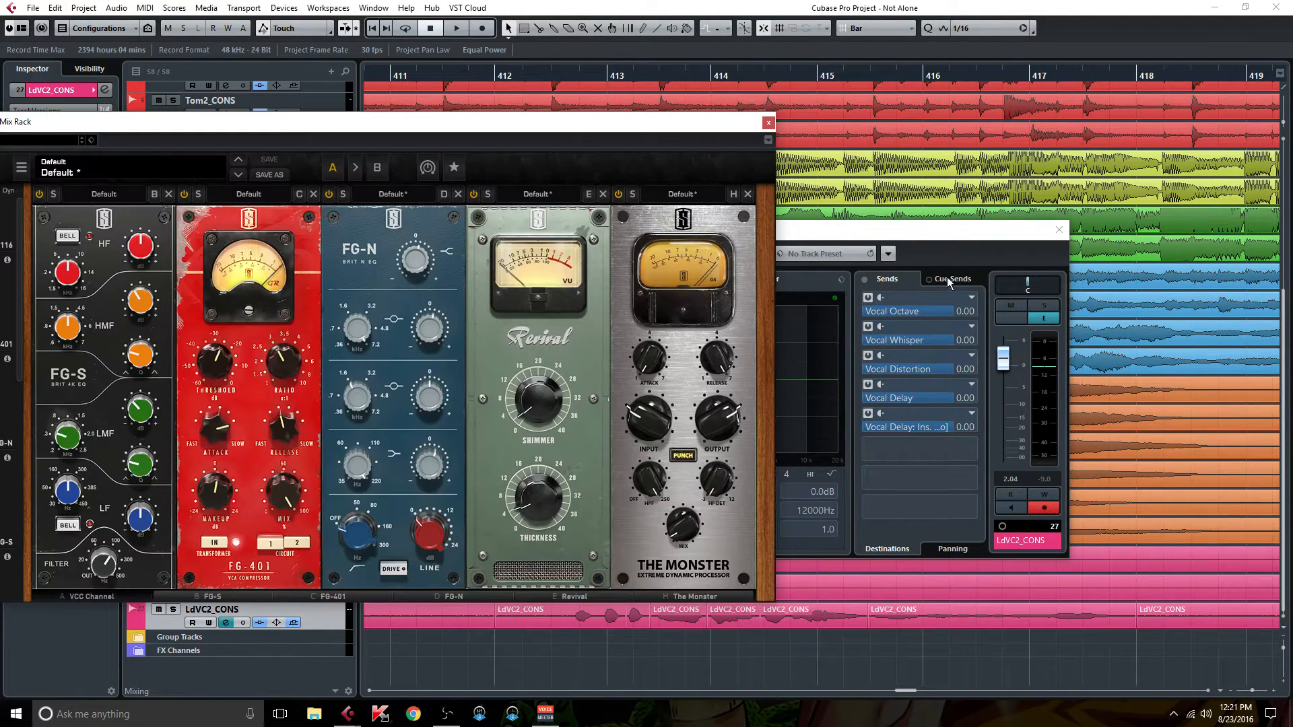
Step: Bypass The Monster in Virtual Mix Rack and audition the vocals from bar 412 to about bar 418
click(1059, 229)
drag(501, 122, 278, 120)
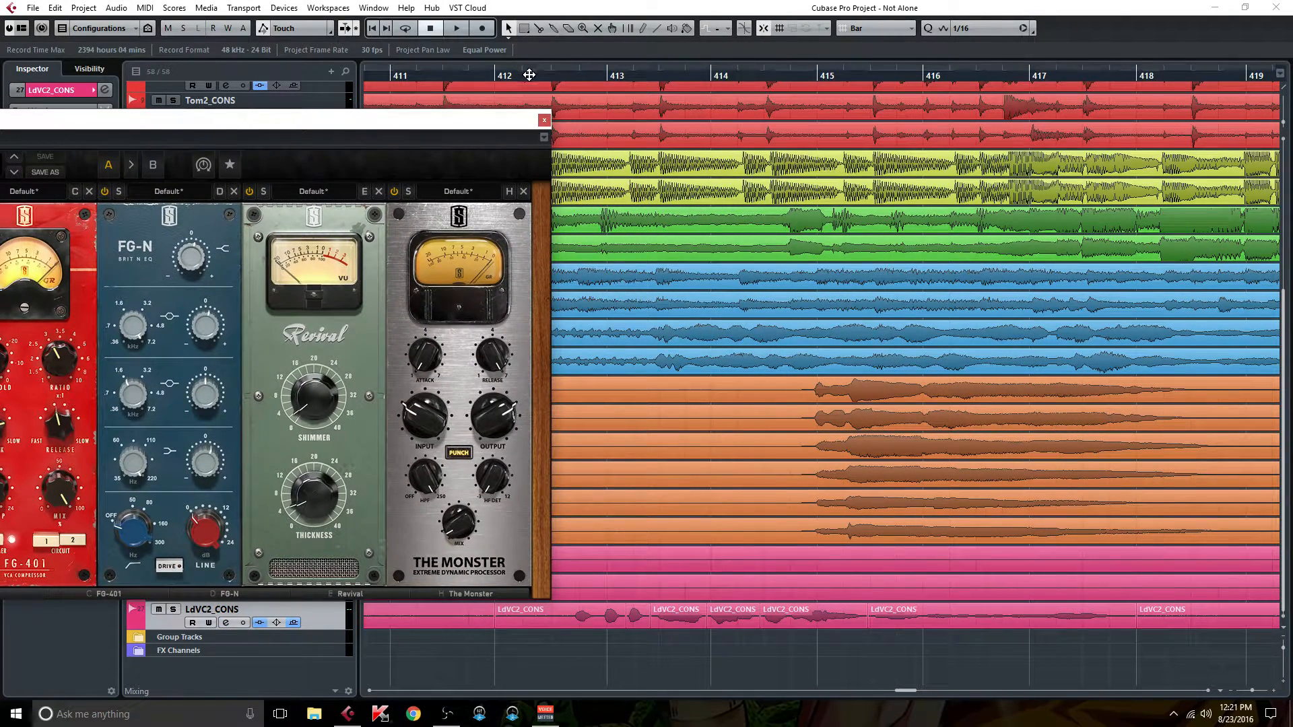
click(494, 71)
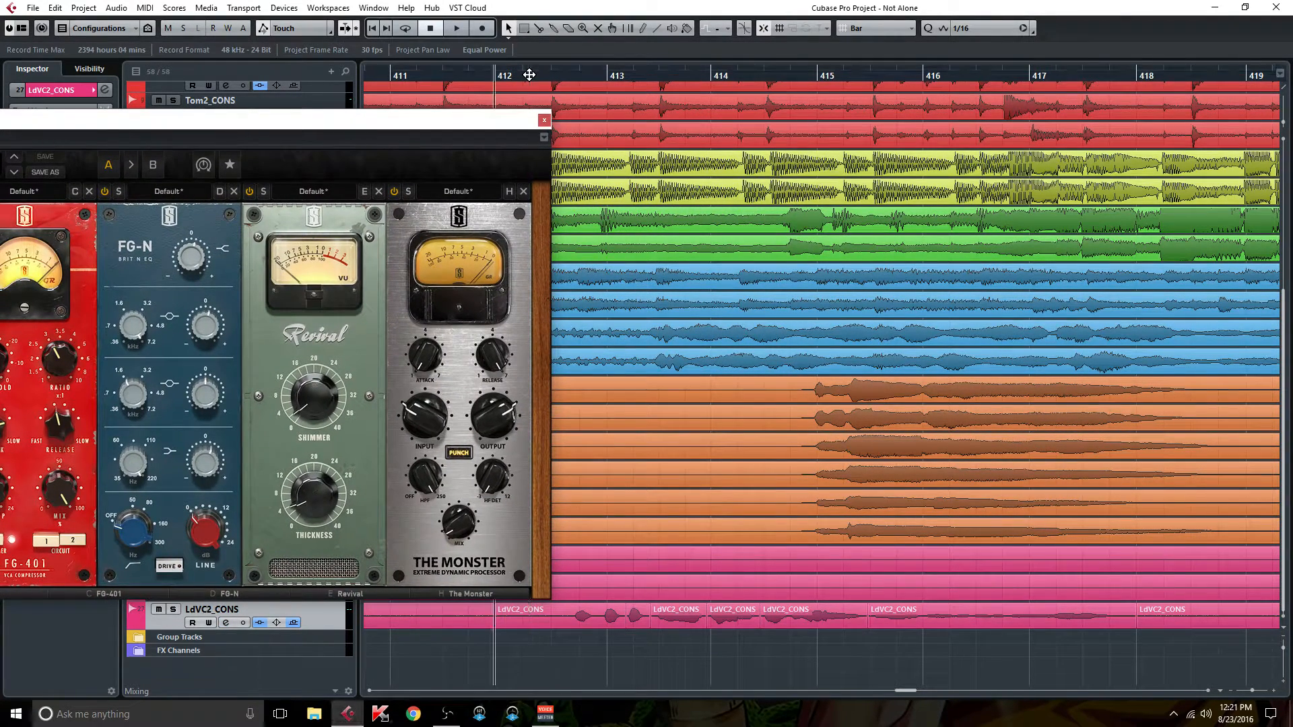
click(394, 192)
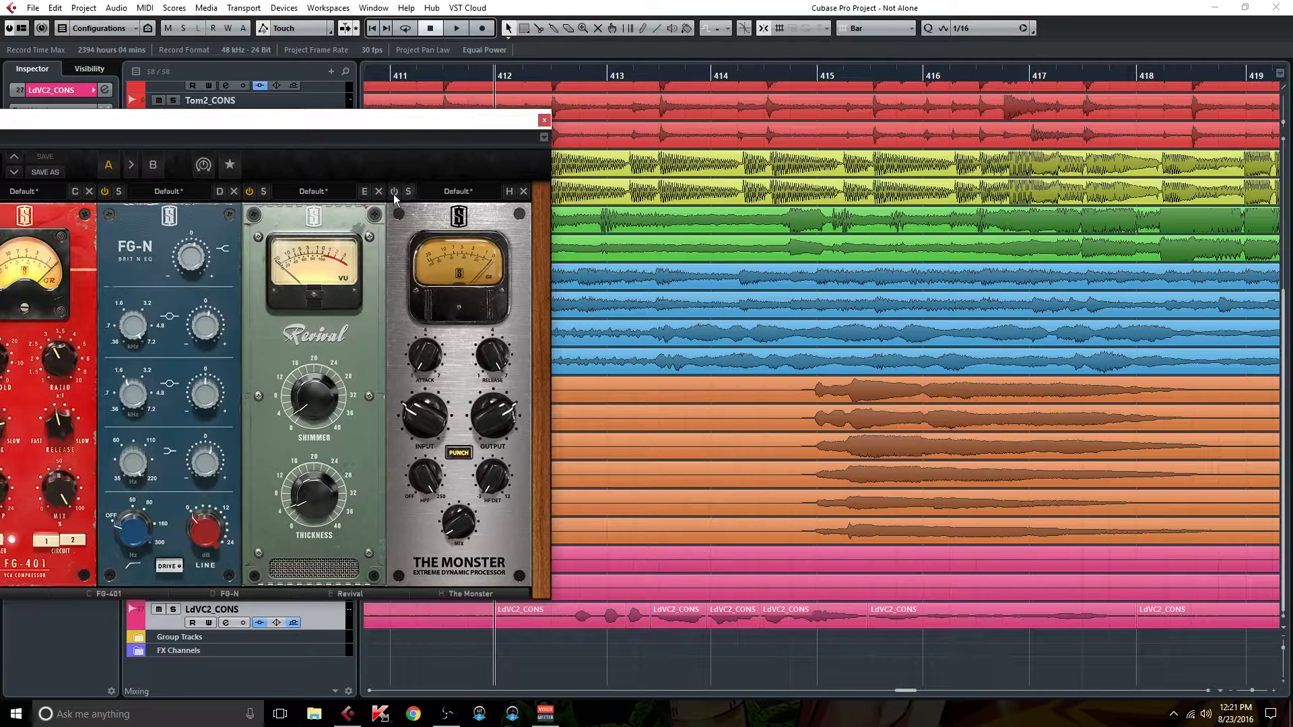
key(space)
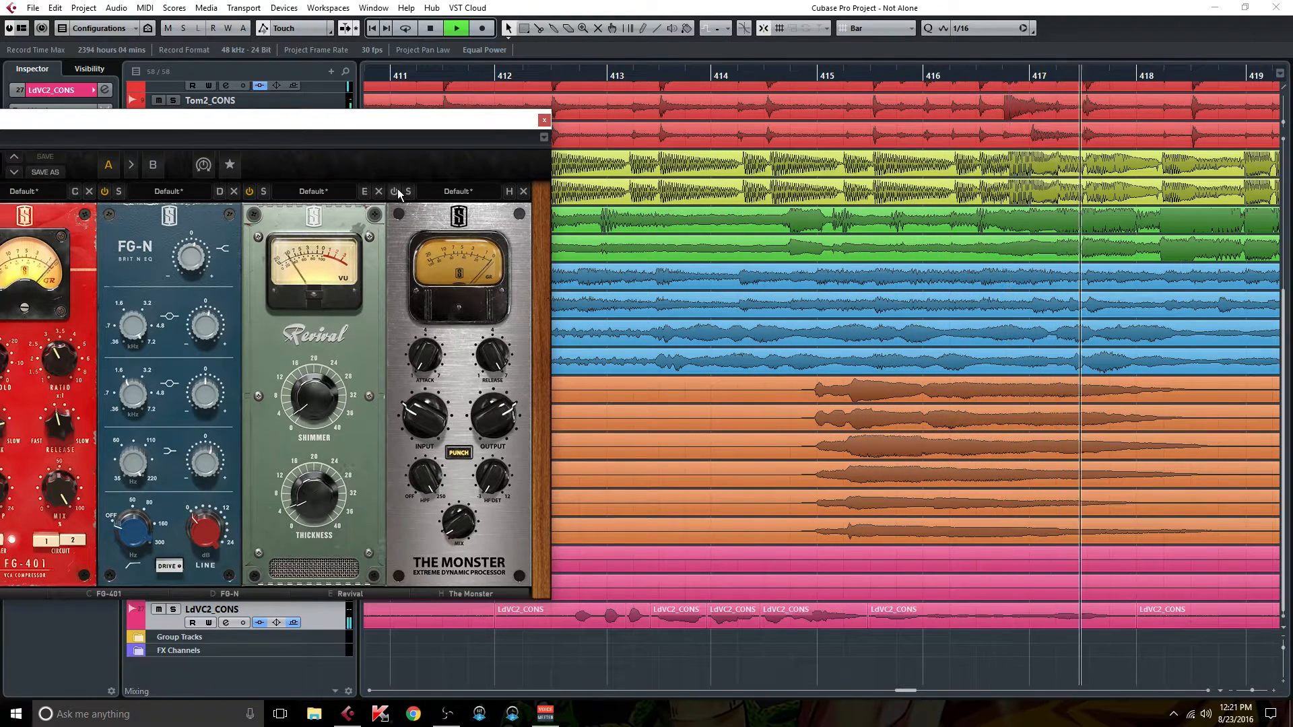
key(space)
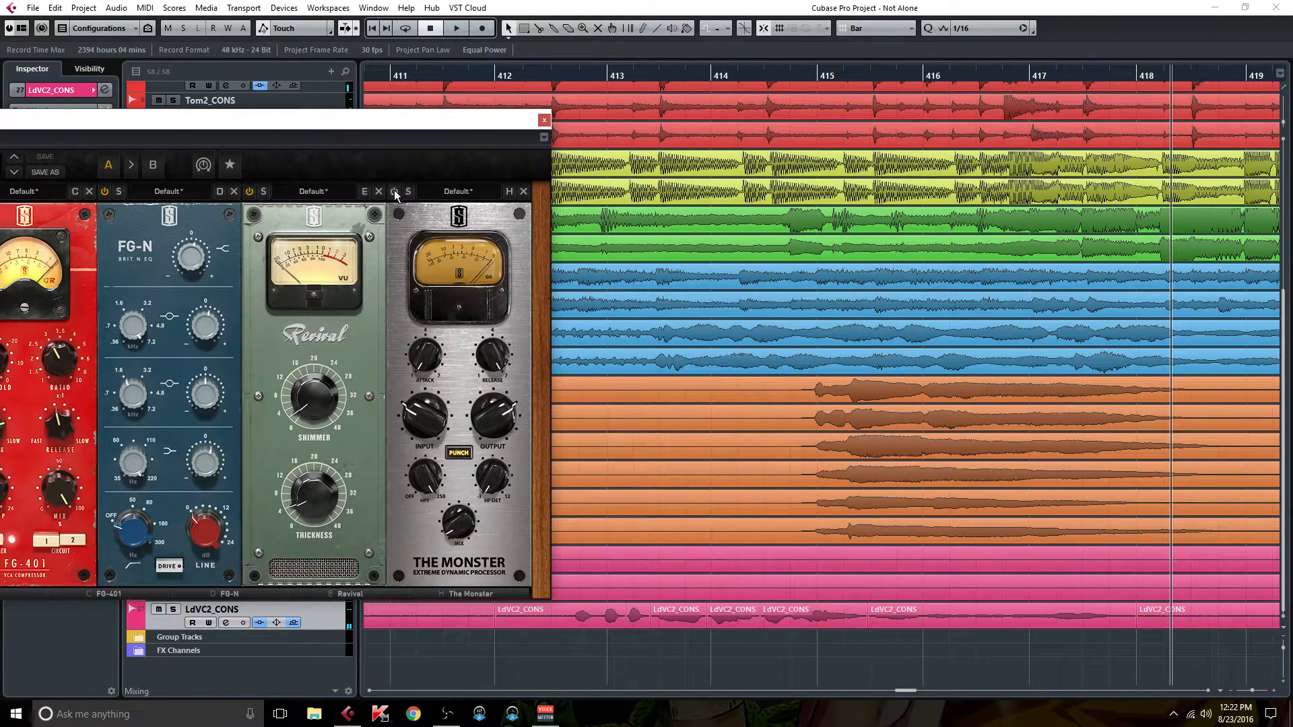
Step: Re-enable The Monster, replay the vocals from bar 412 for comparison, and close Virtual Mix Rack
click(394, 191)
click(535, 78)
key(space)
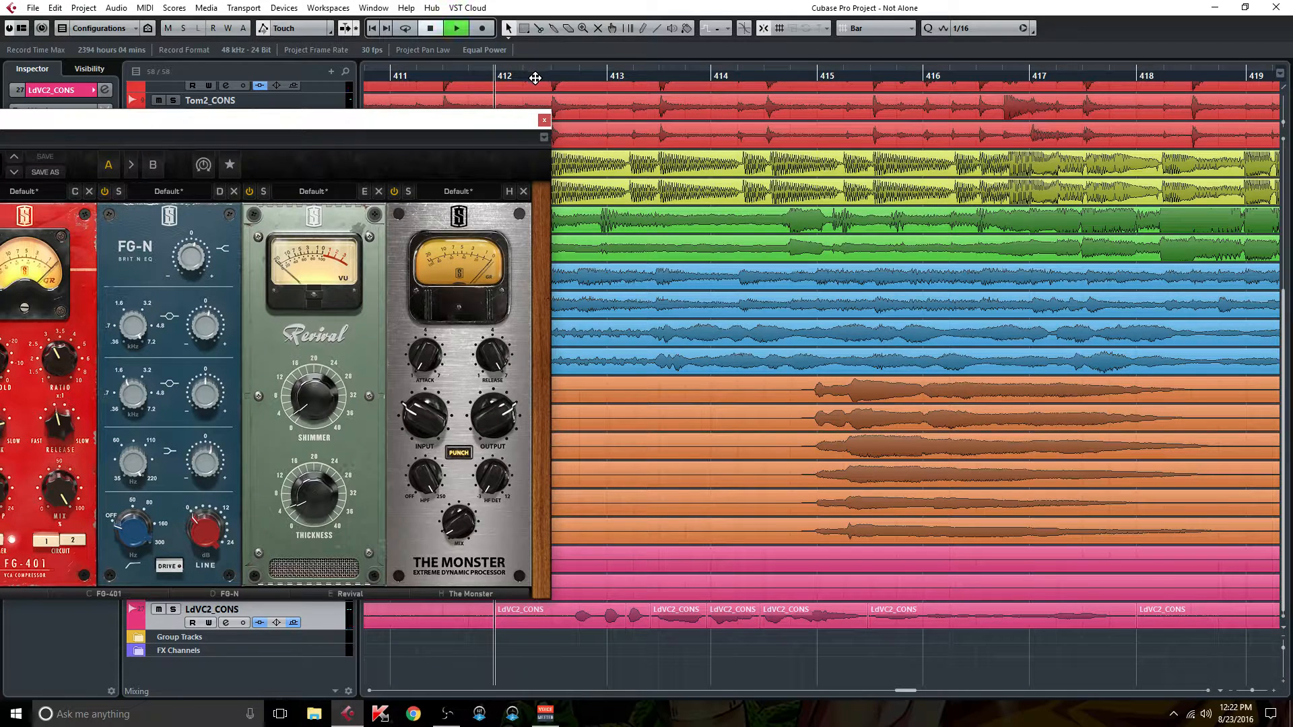
click(394, 191)
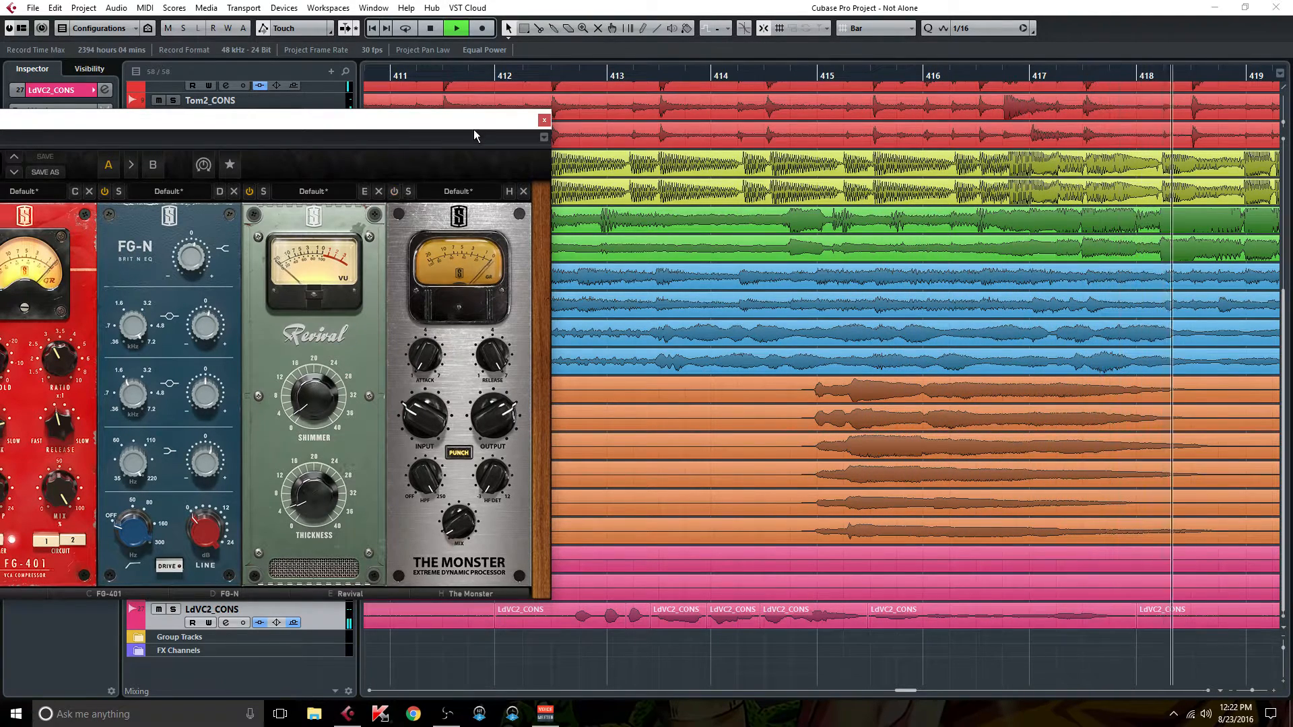
key(space)
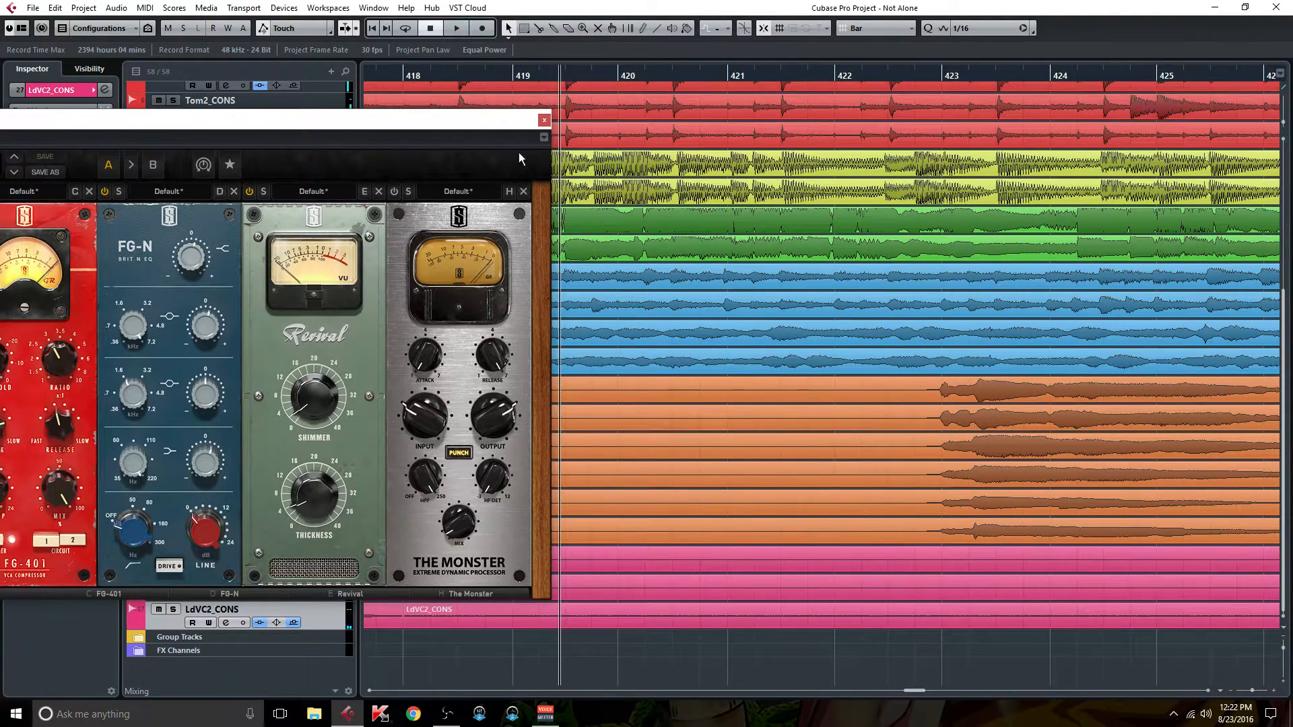
click(544, 120)
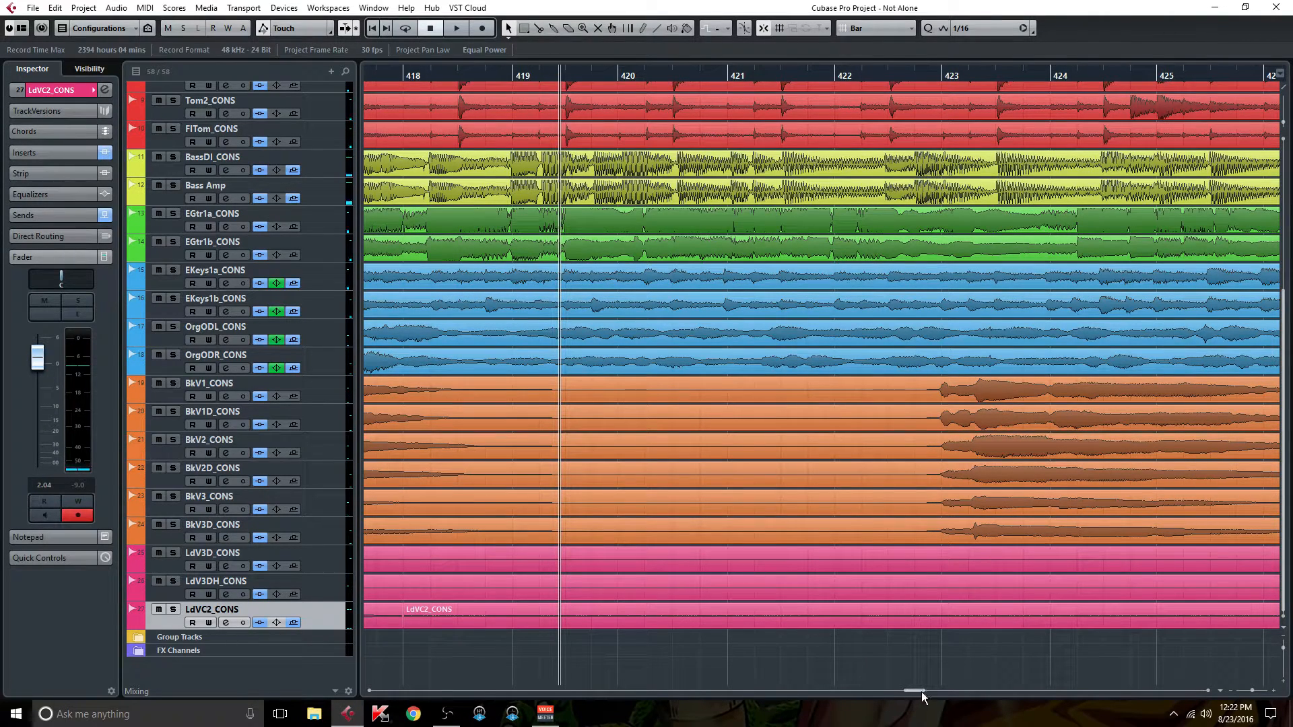
Step: Set the locator range from bar 412 to bar 418, place the playhead at bar 412, and activate cycle playback
drag(921, 692, 913, 692)
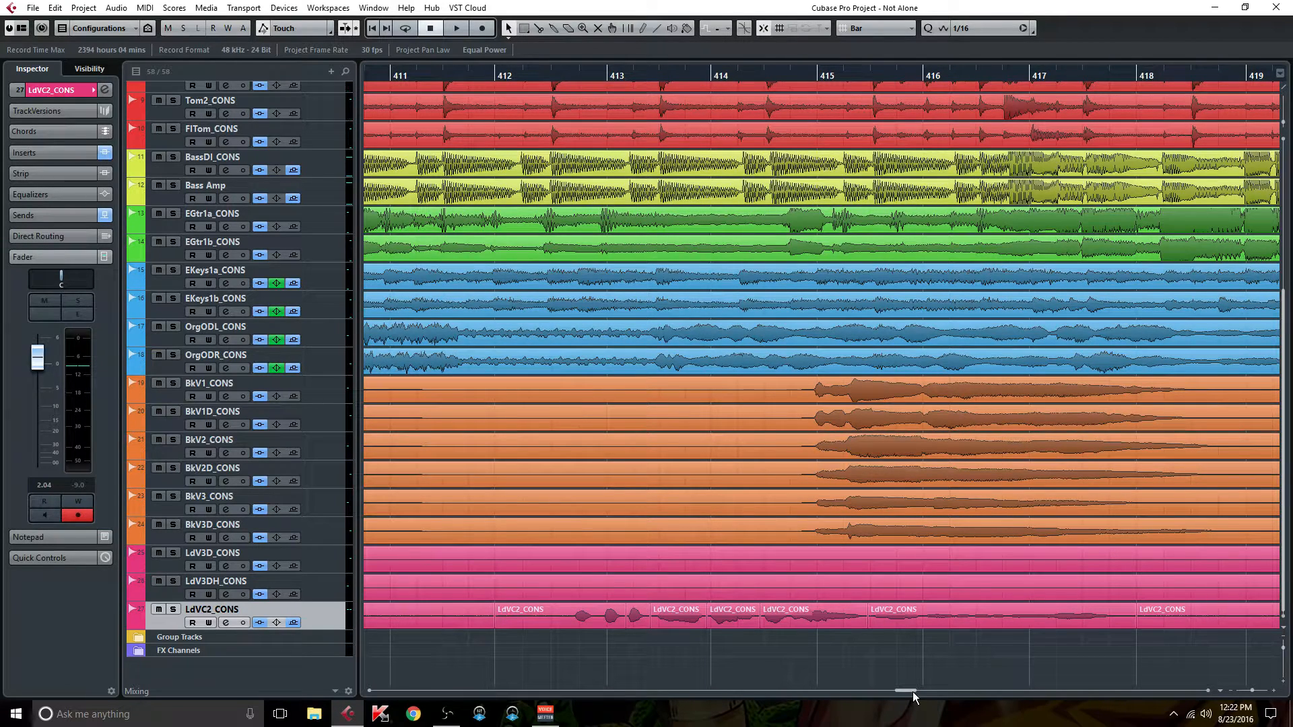
mouse_move(497, 63)
mouse_down()
mouse_move(824, 99)
mouse_move(1087, 107)
mouse_up()
click(499, 76)
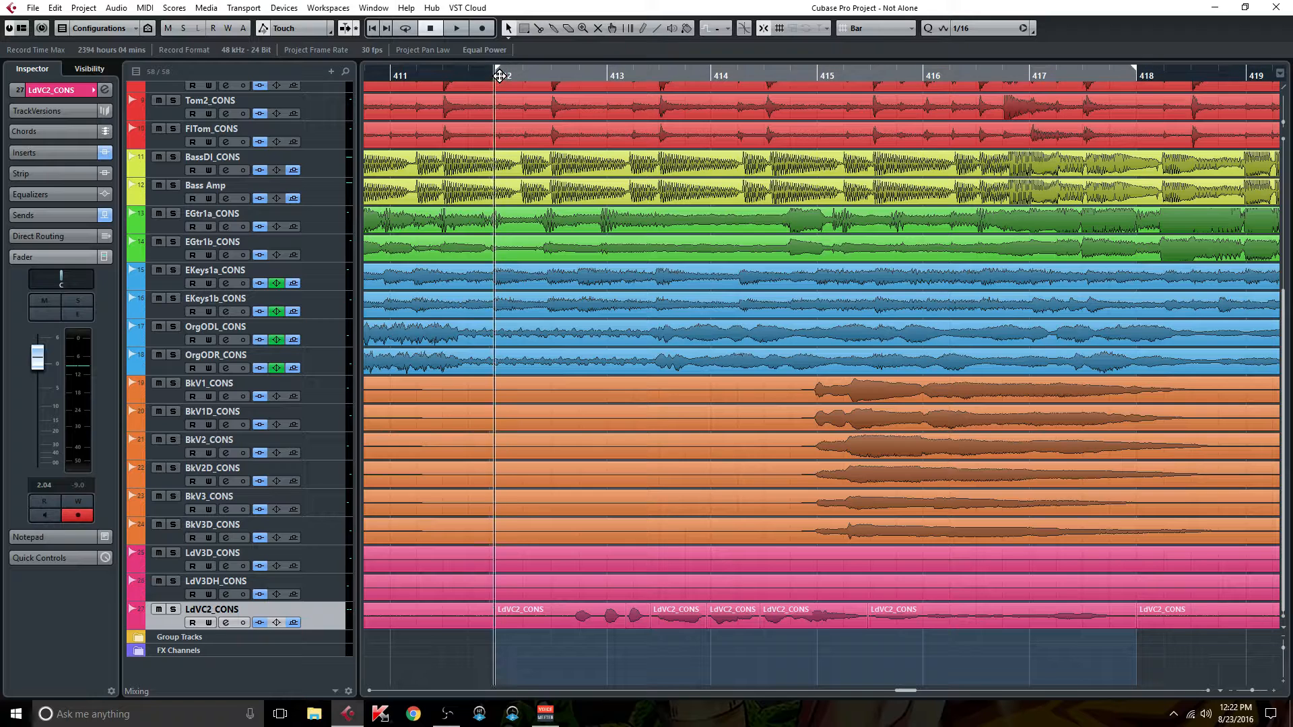
click(408, 29)
Step: Reopen LdVC2_CONS's Virtual Mix Rack insert without its channel settings in view and switch The Monster's bypass back and forth
click(226, 624)
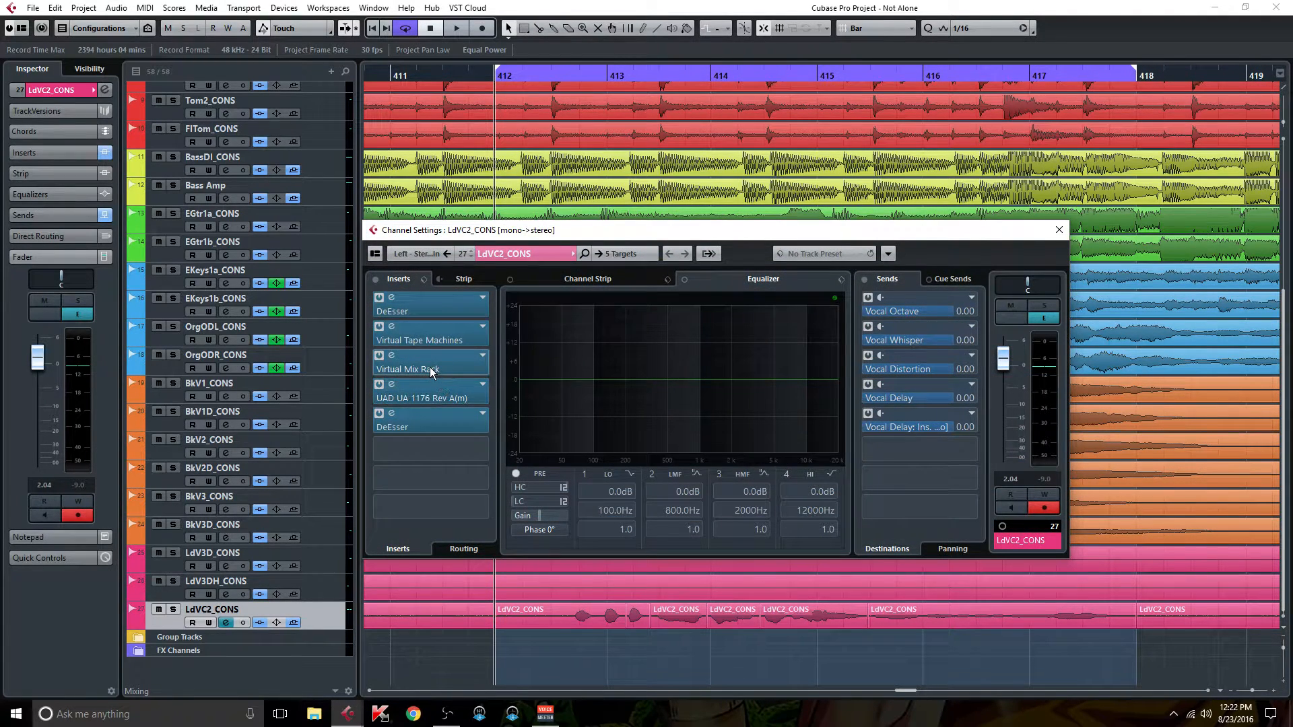
click(431, 373)
click(1059, 230)
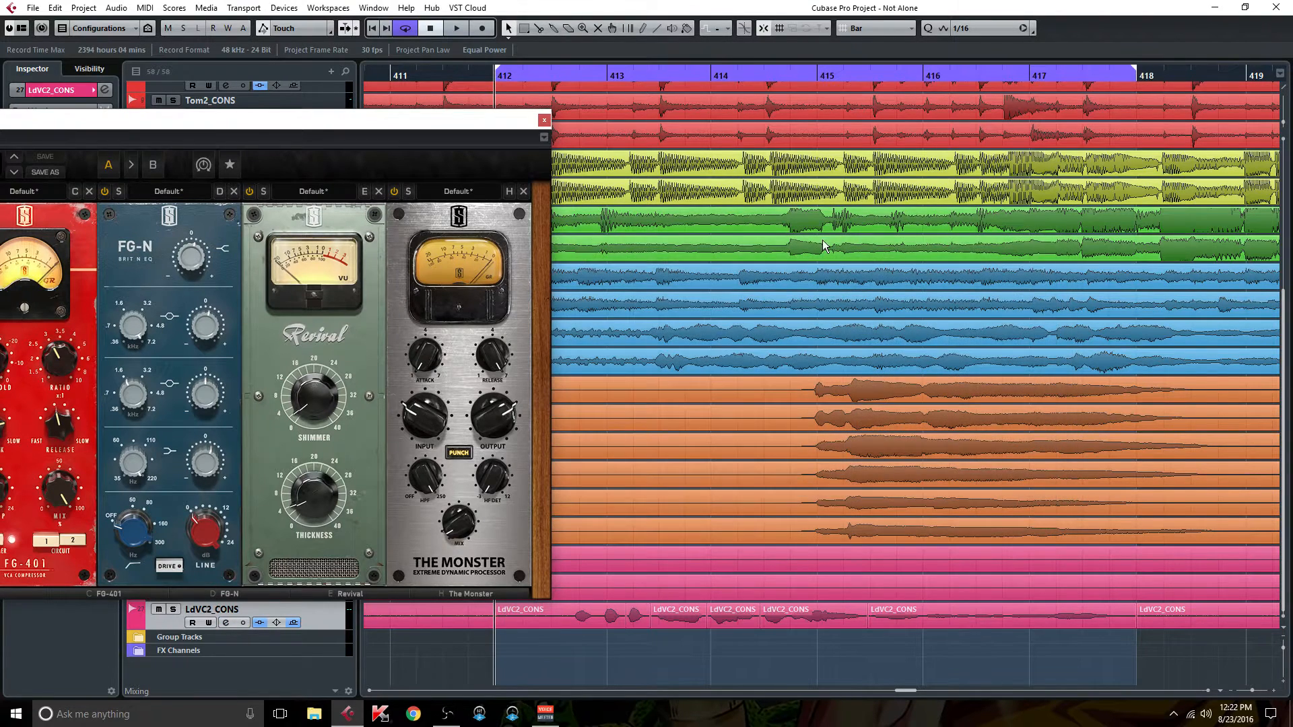
click(395, 192)
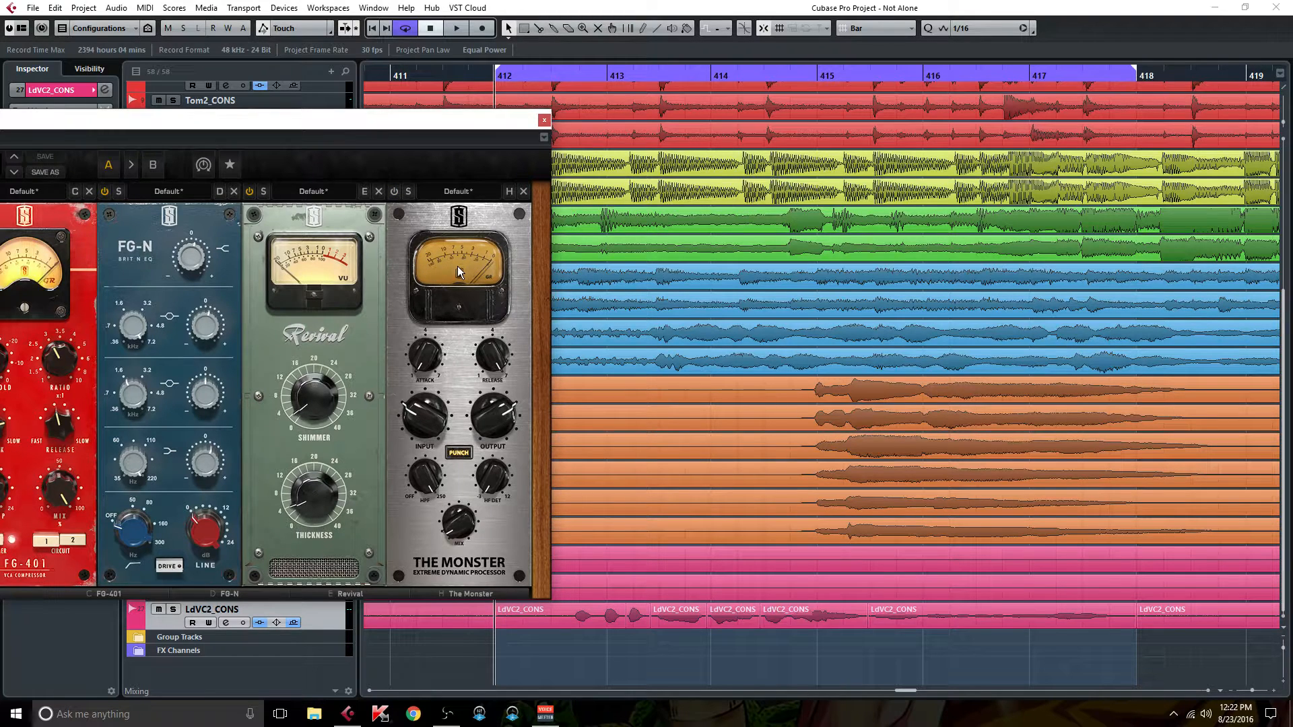
click(393, 192)
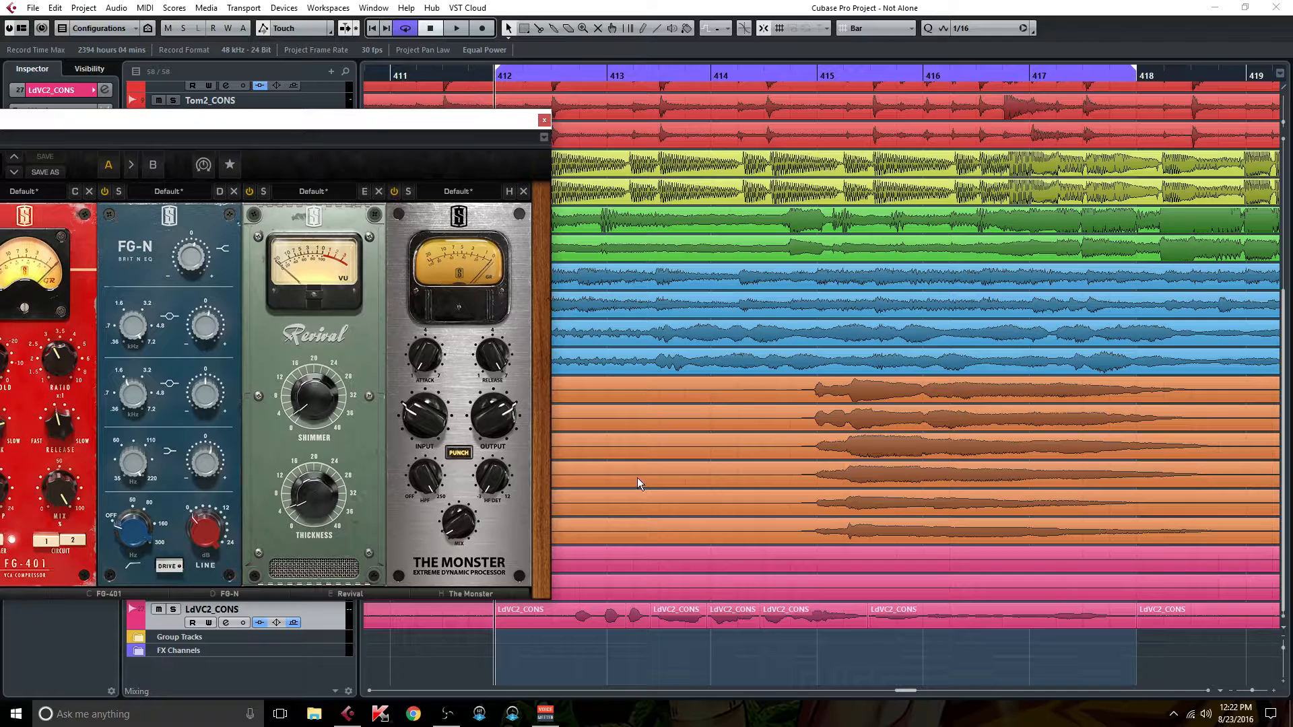
click(394, 192)
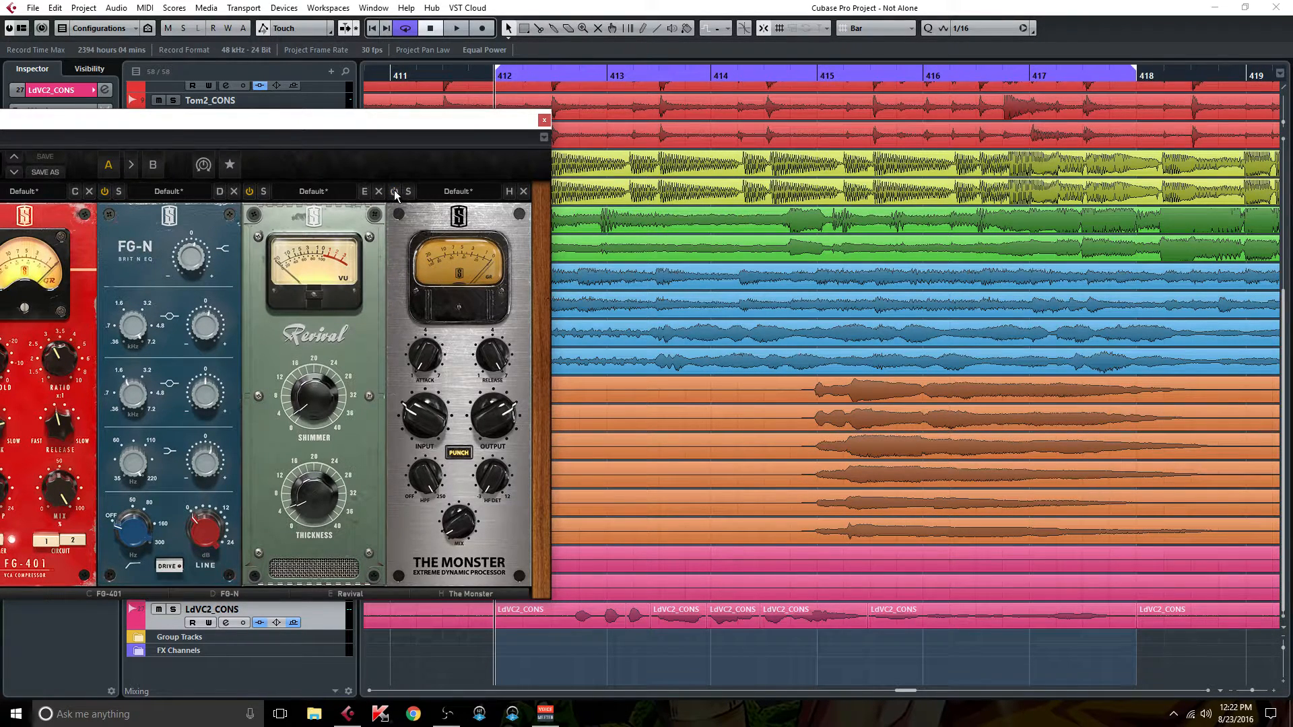
Step: Compare The Monster bypassed and enabled during looped playback of bars 412 to 418, and close Virtual Mix Rack
key(space)
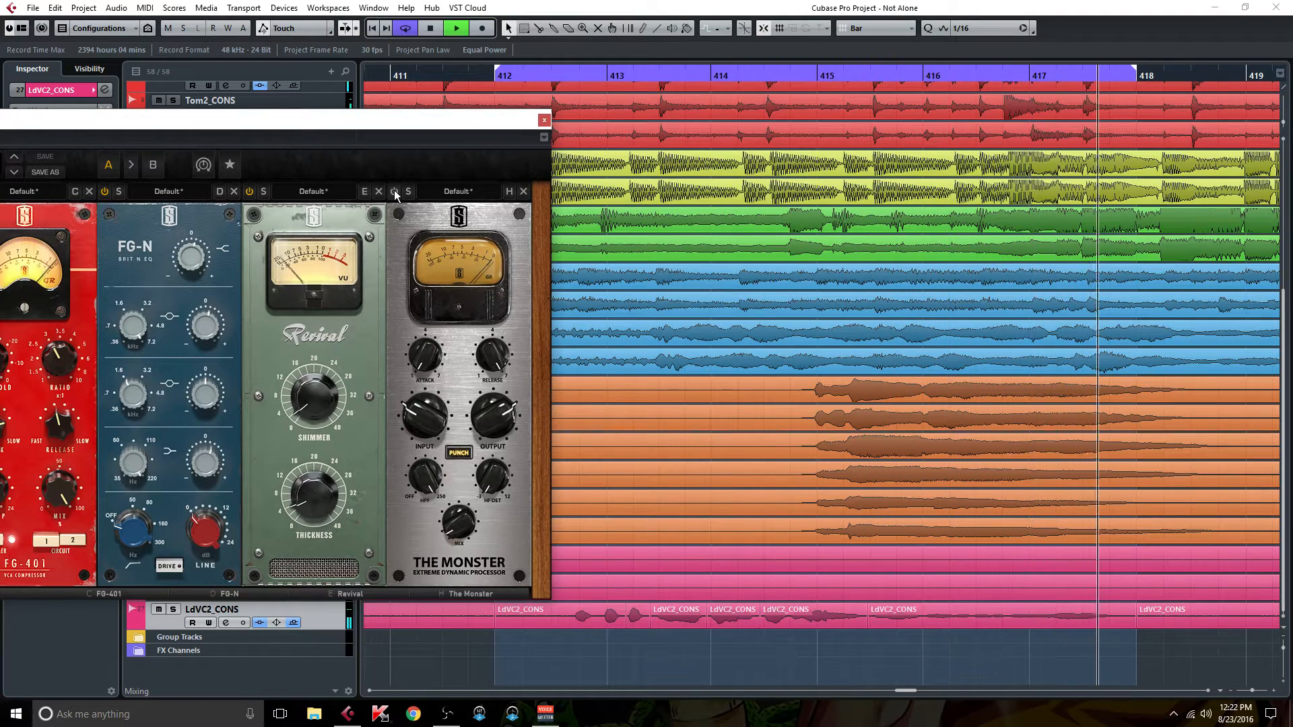
click(394, 191)
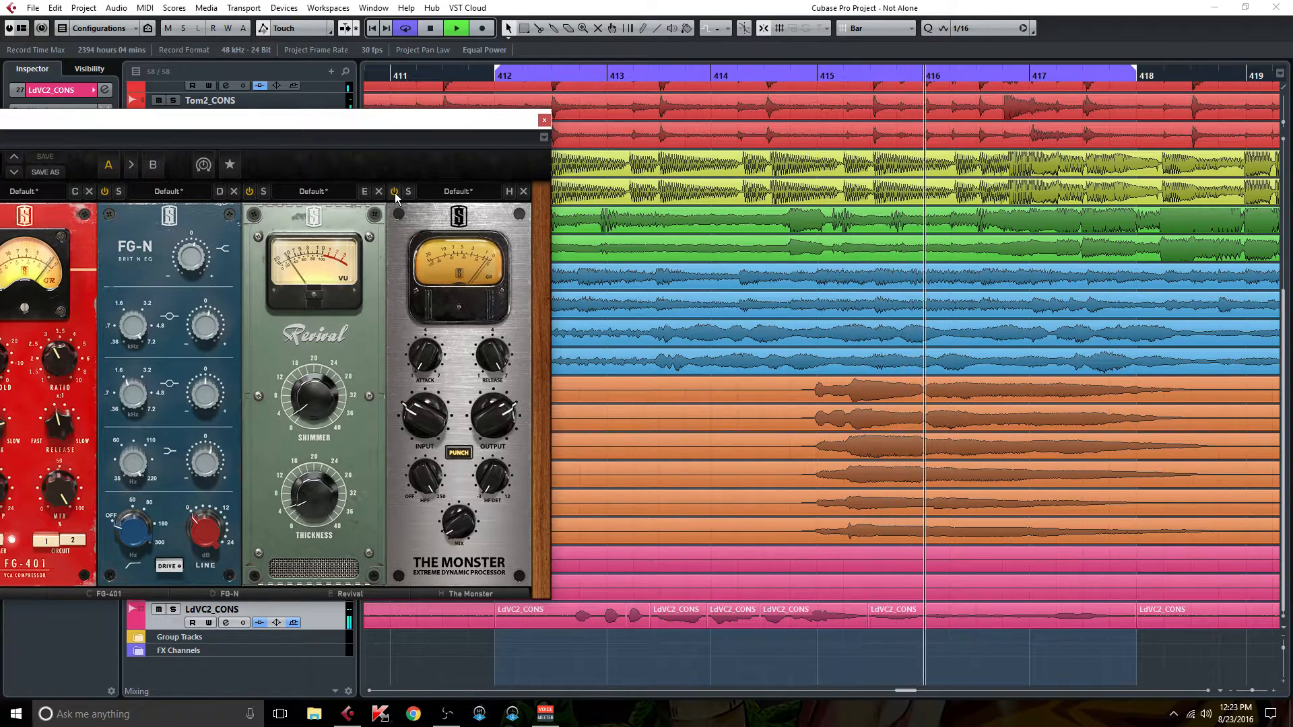
click(395, 191)
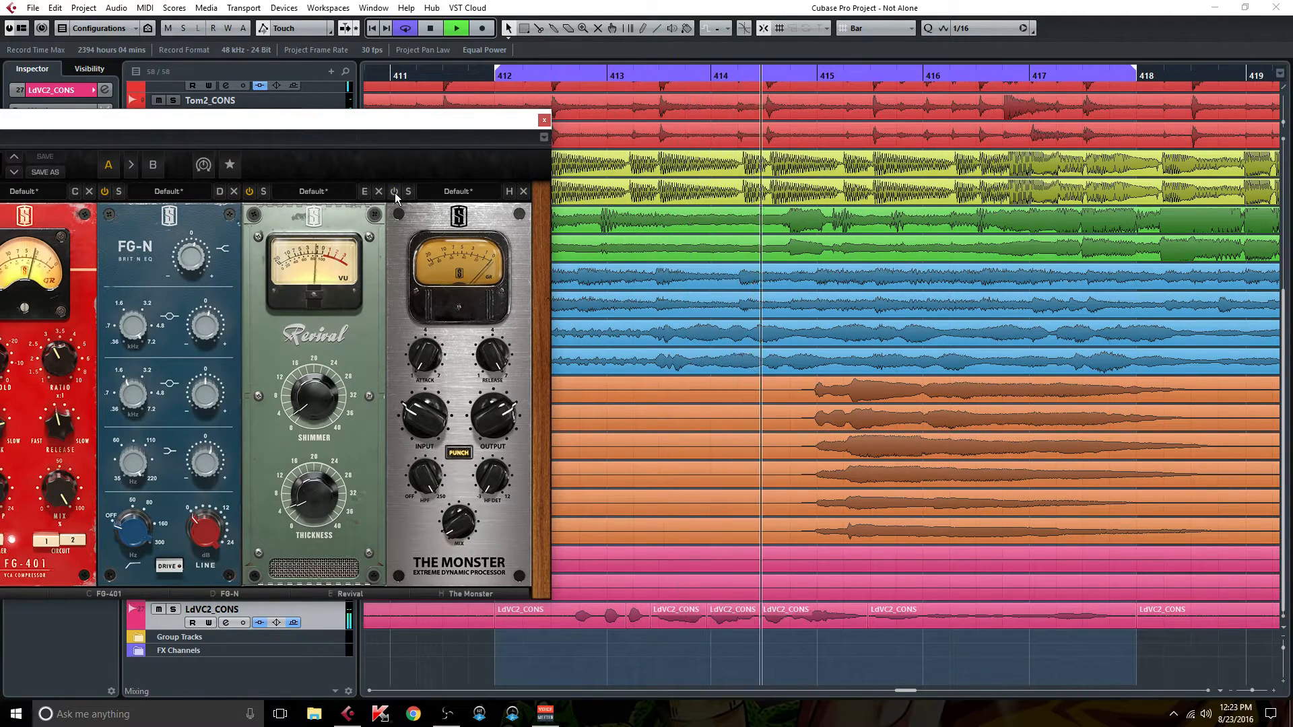
click(395, 192)
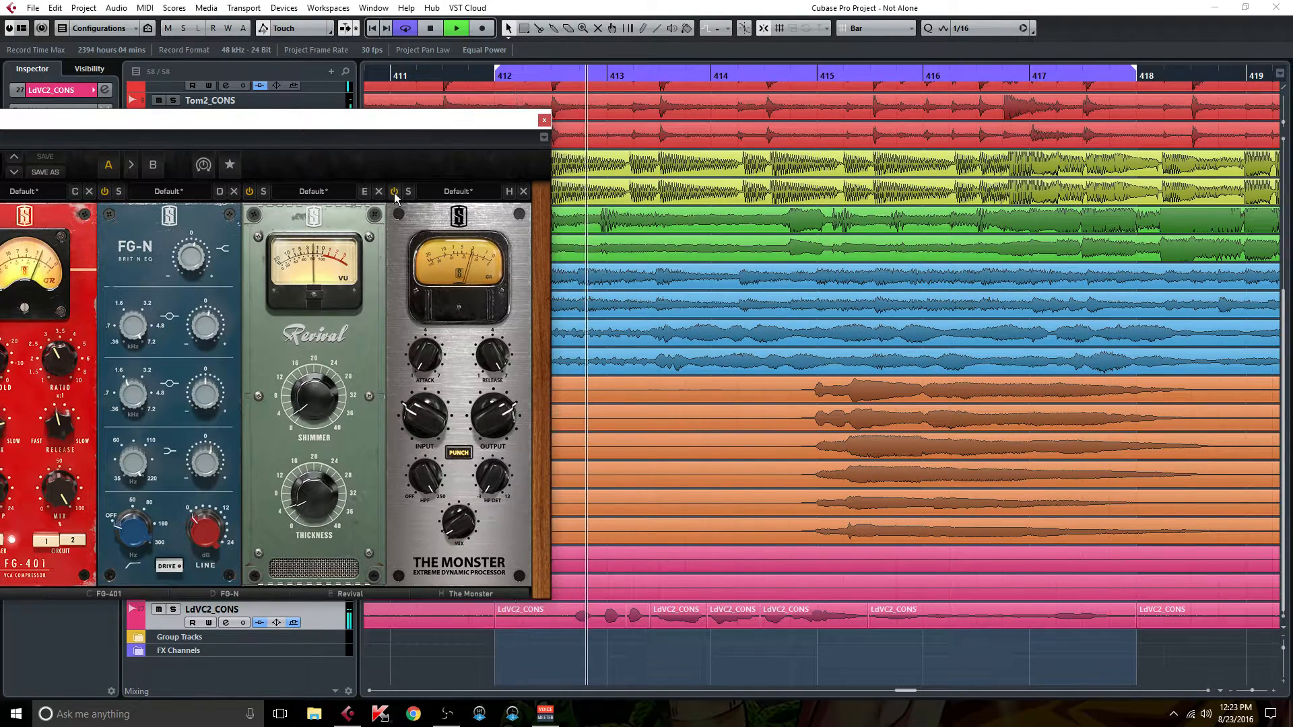
click(546, 120)
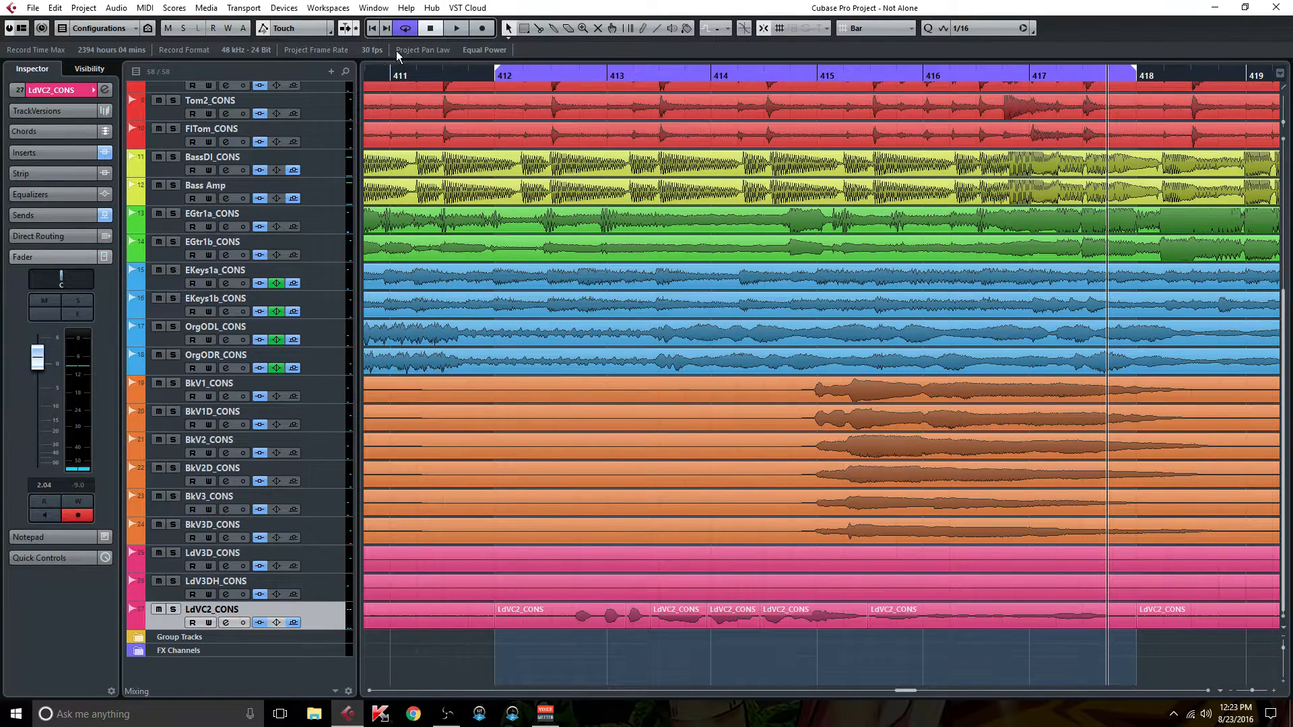
Step: Deactivate cycle playback and briefly view Virtual Mix Rack again from LdVC2_CONS's channel settings
click(410, 29)
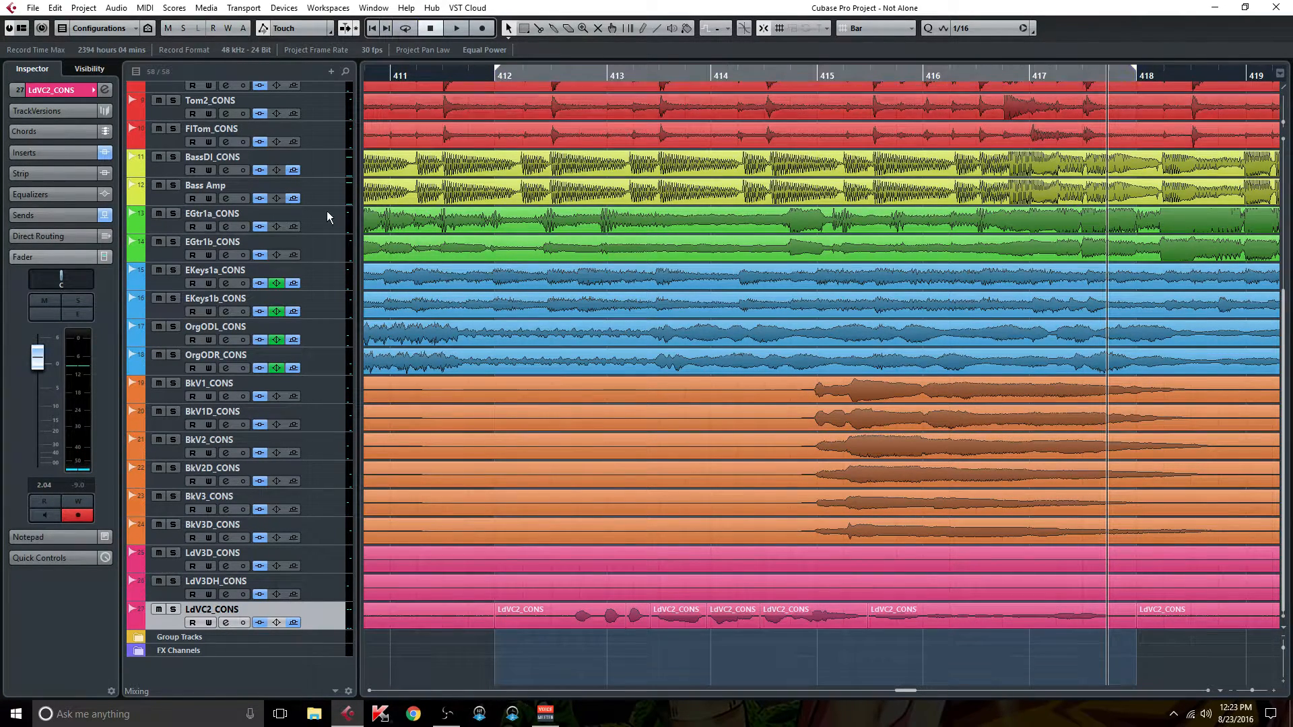
click(227, 622)
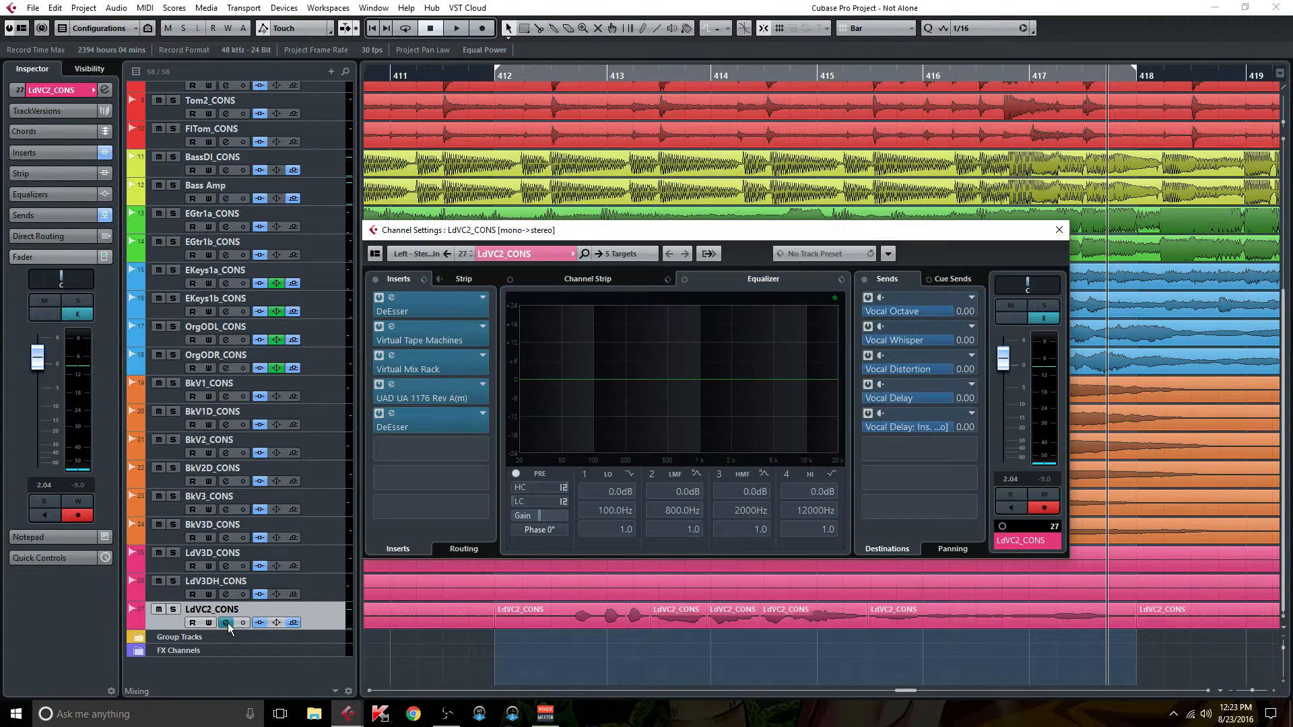
click(441, 360)
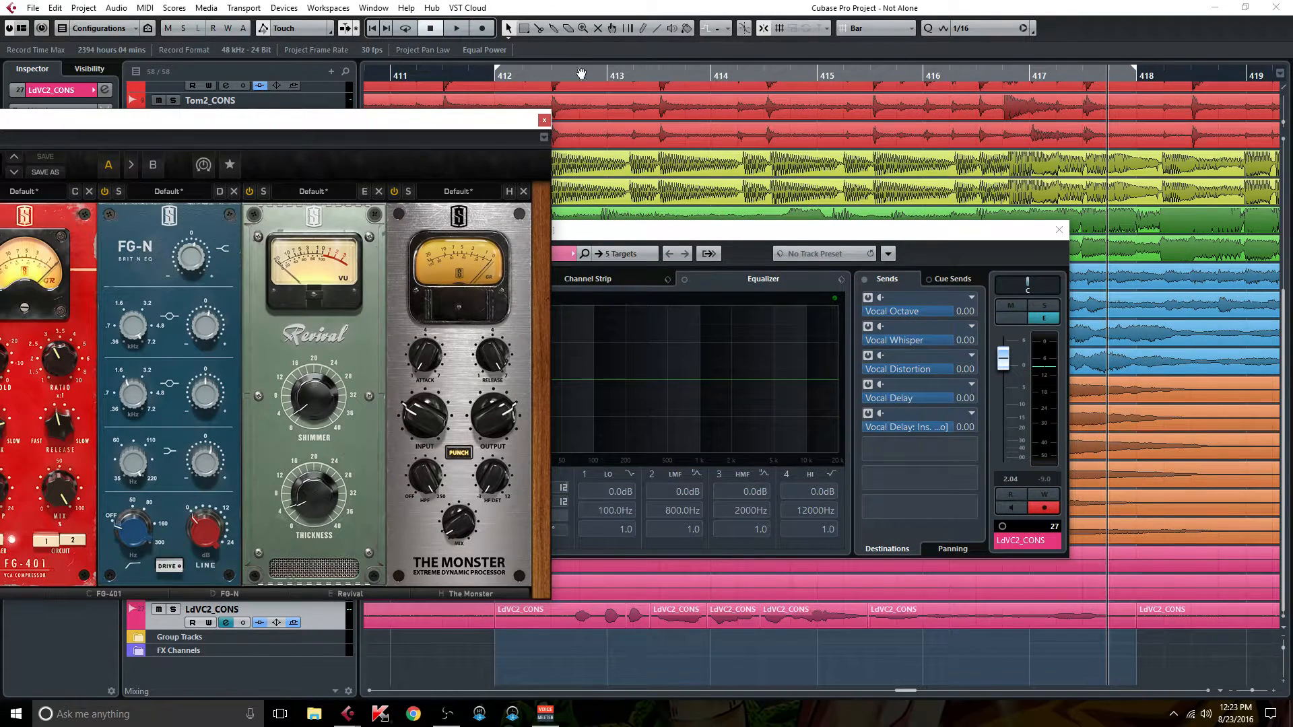
click(544, 121)
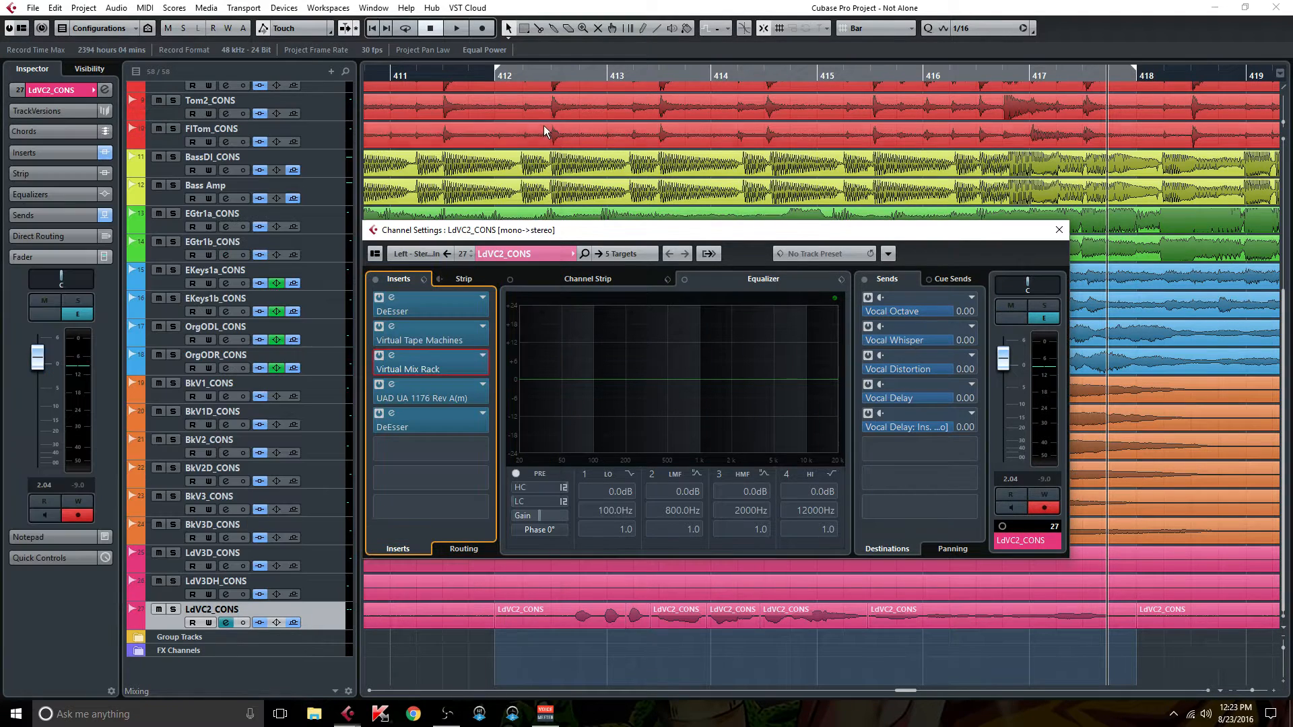
Step: Open LdVC2_CONS's UAD UA 1176 Rev A(m) insert, audition the passage from bar 412 through it, and close the compressor
double_click(427, 397)
drag(808, 243, 749, 369)
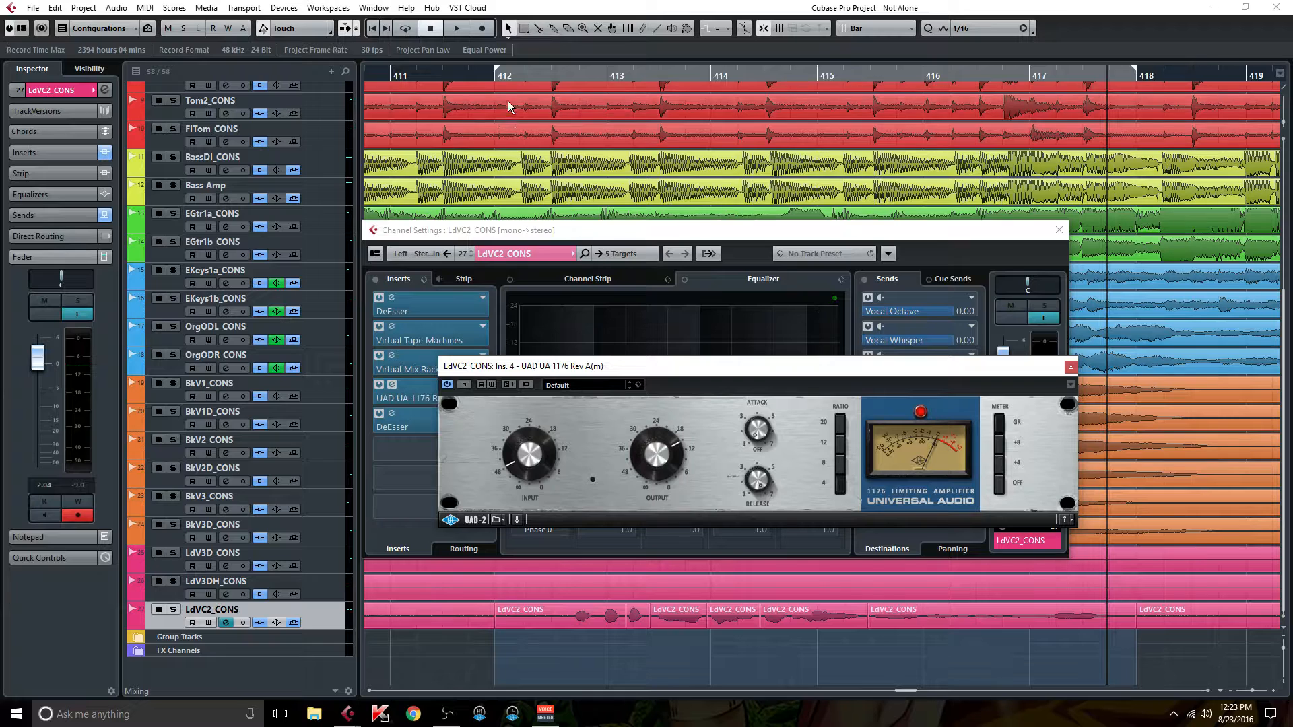
click(495, 75)
key(space)
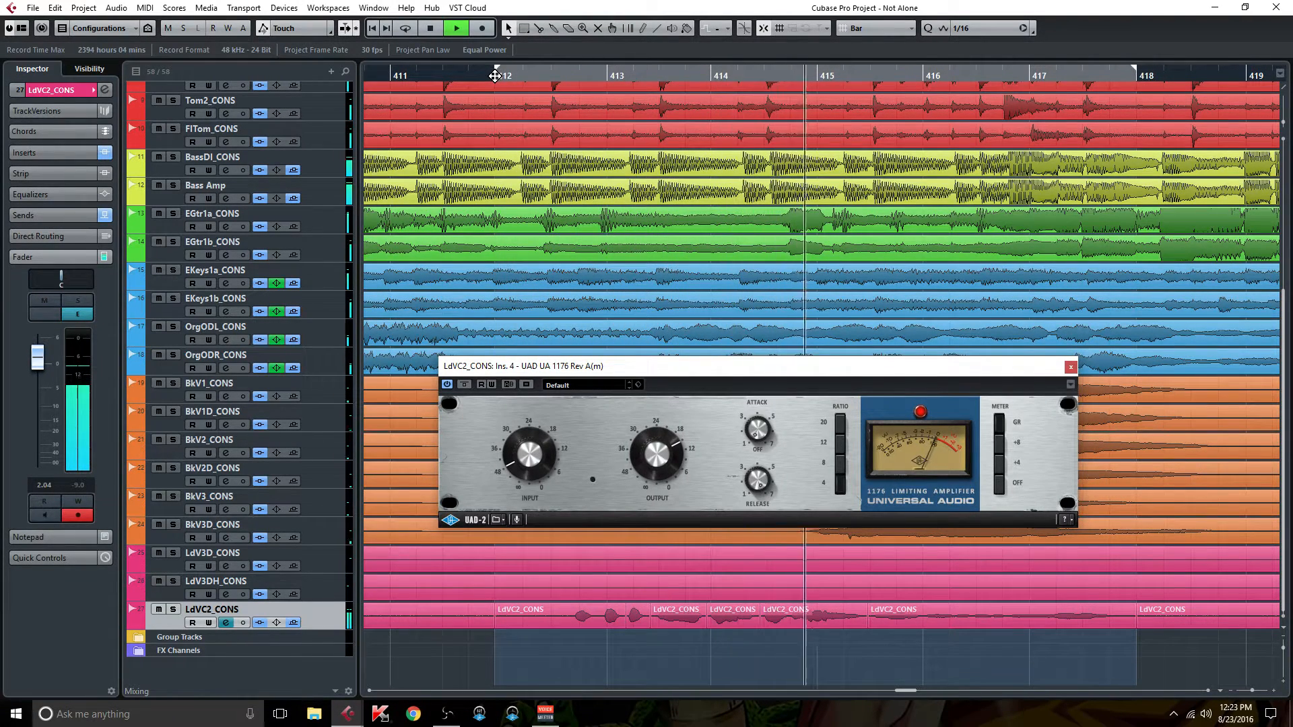
key(space)
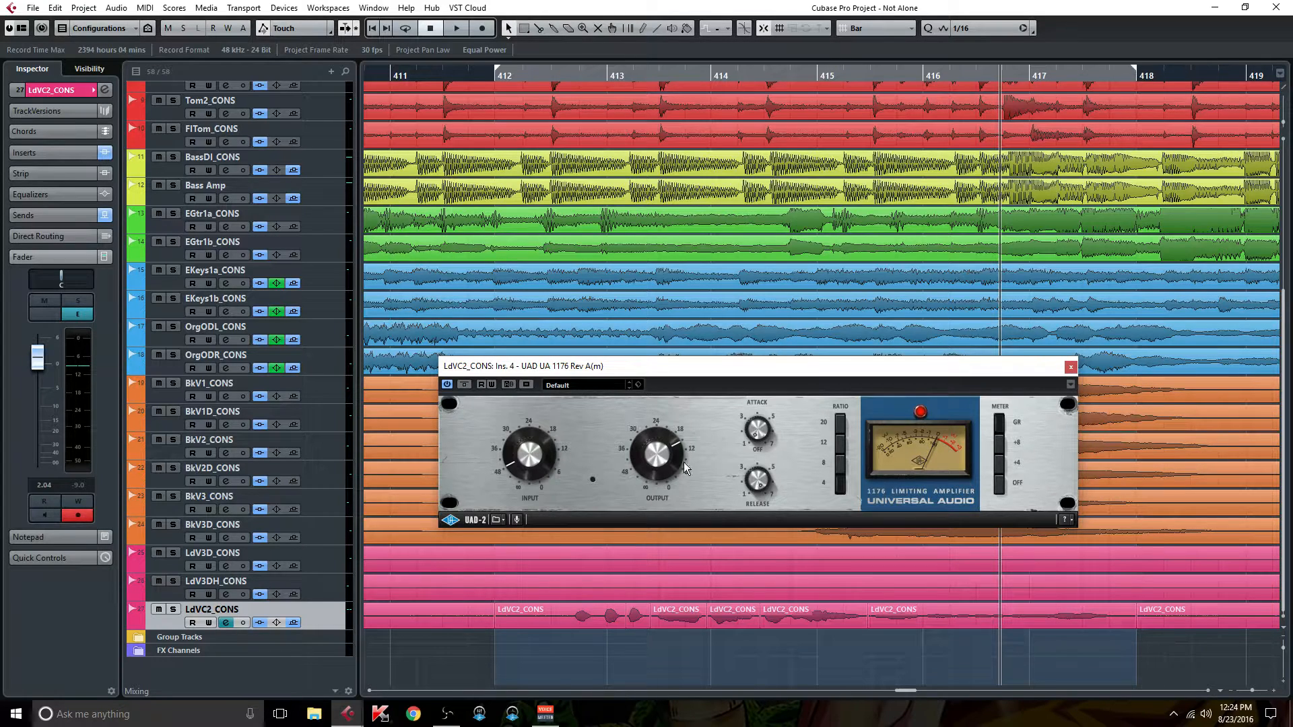
click(1071, 367)
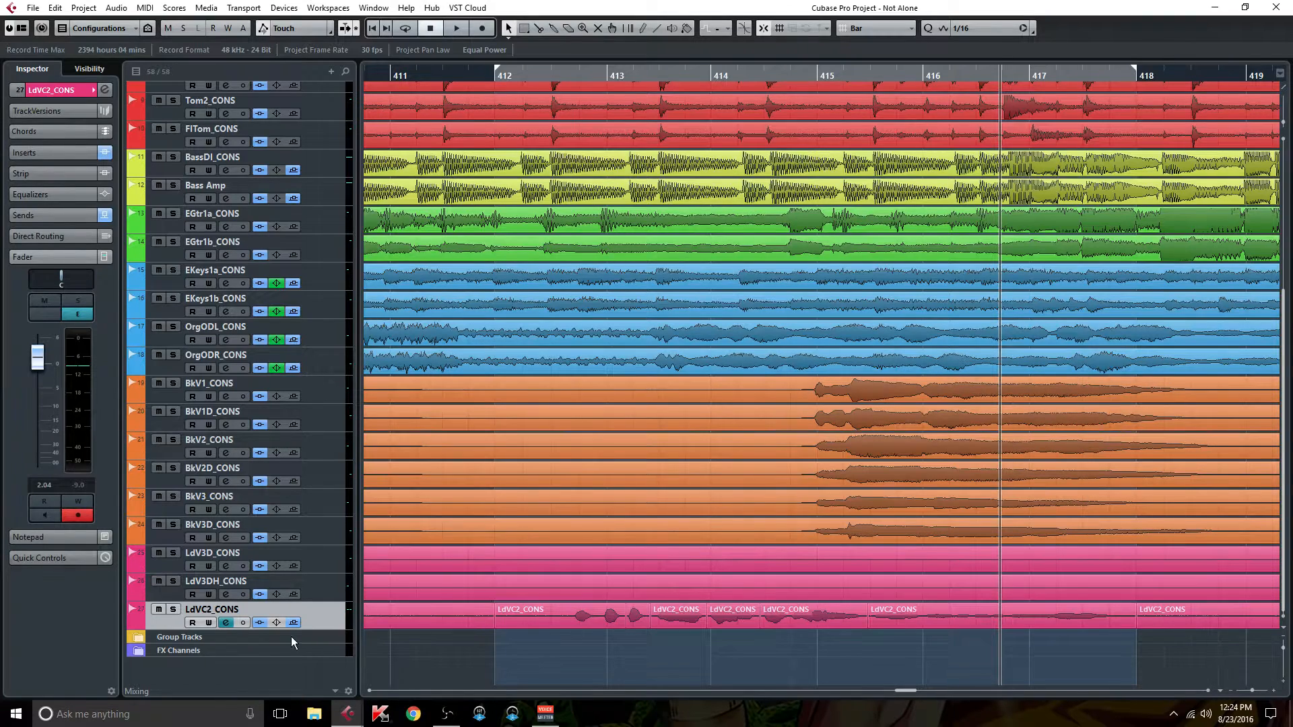
Step: Open LdVC2_CONS's channel settings and inspect the DeEsser in insert slot 5, closing it when done
click(226, 623)
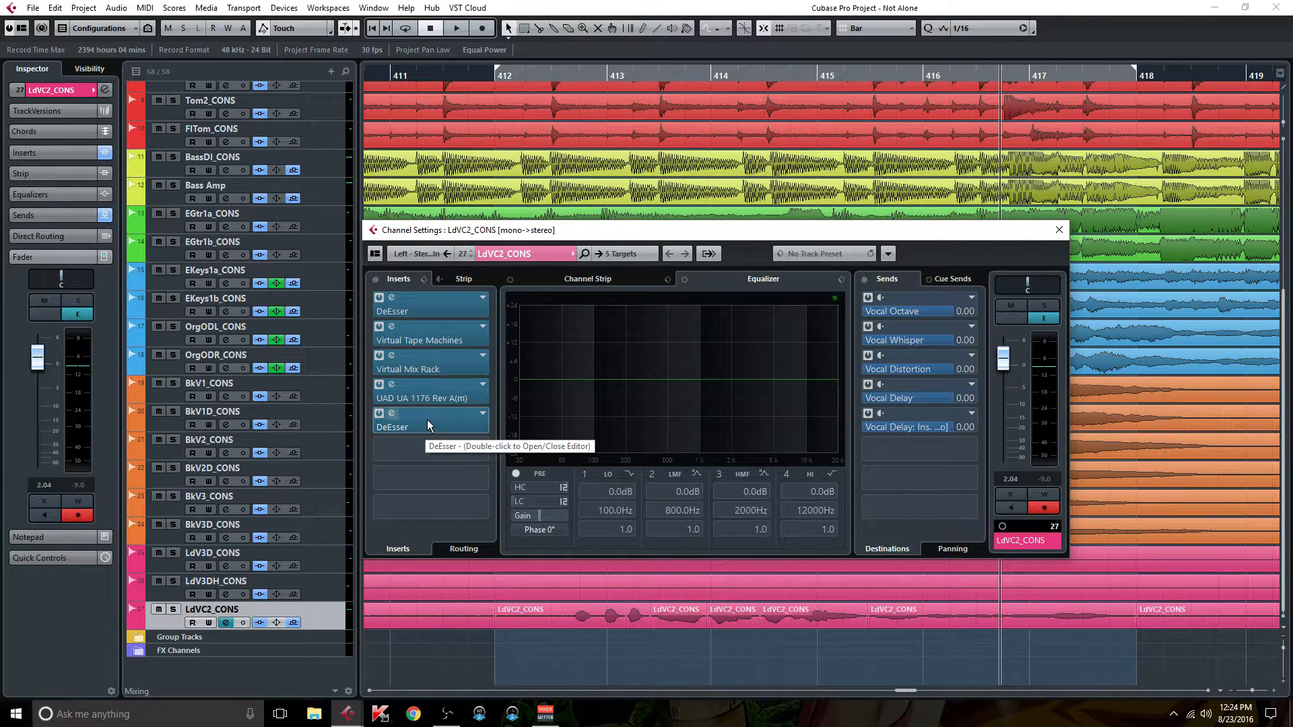
double_click(427, 423)
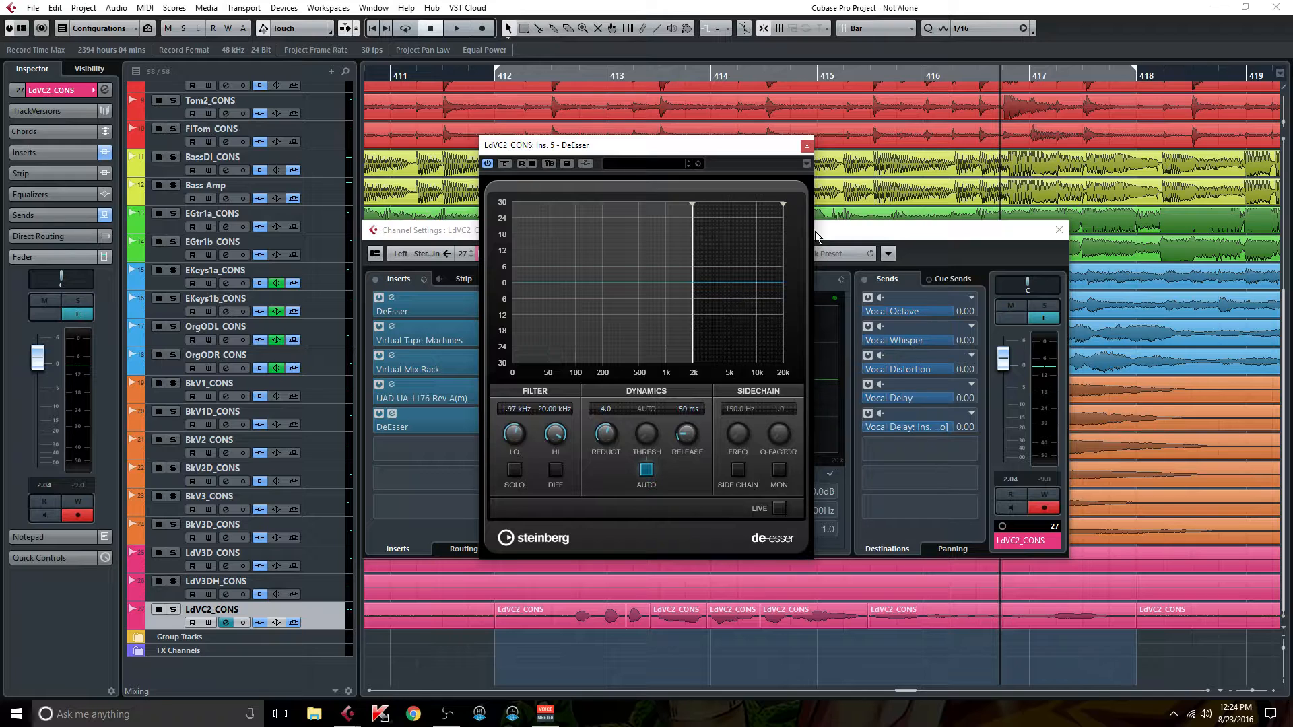
click(807, 146)
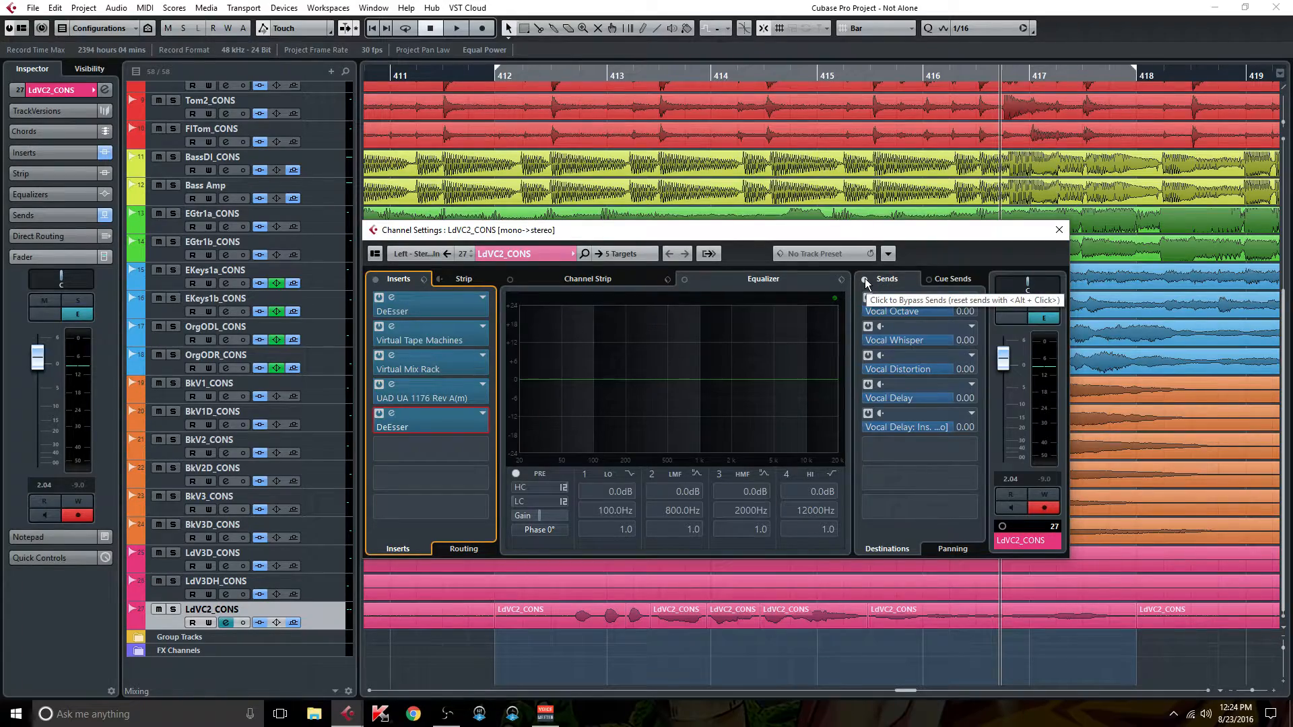
Step: Set the locator range from bar 37 to bar 40 around the first LdVC2_CONS vocal phrase
drag(901, 690, 438, 692)
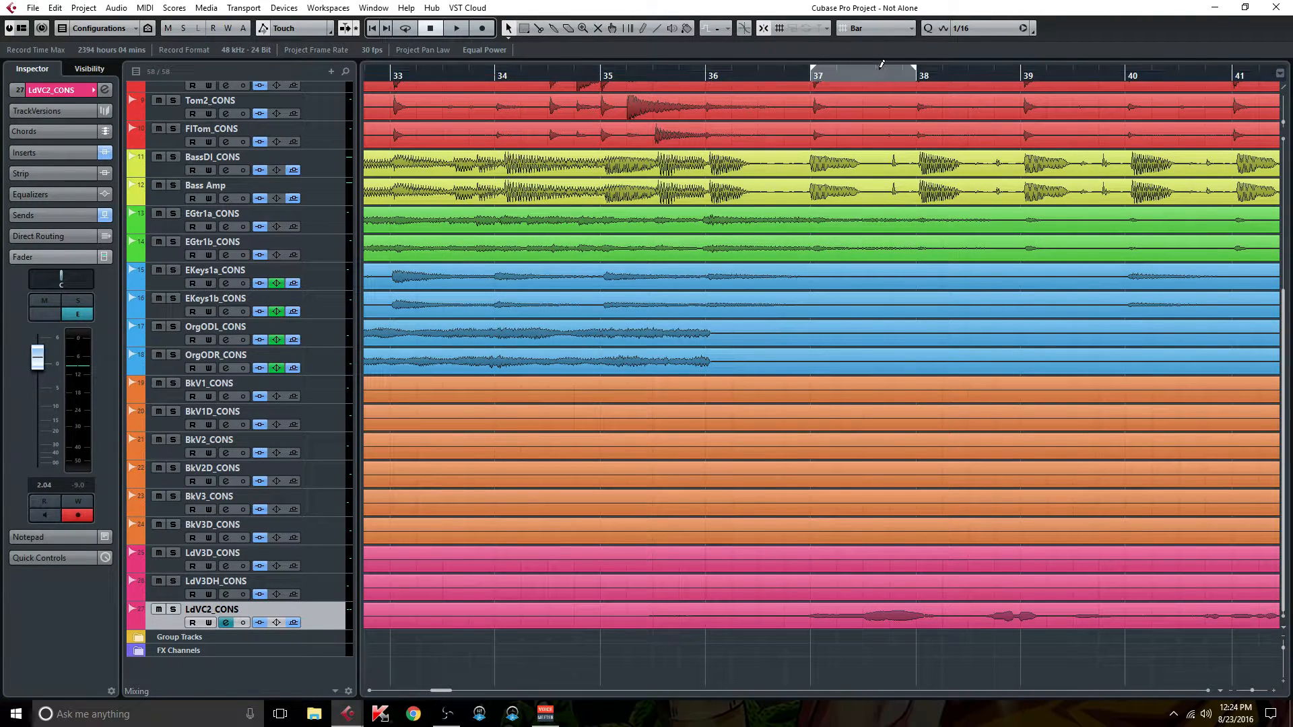
drag(1059, 63, 1111, 66)
drag(1111, 75, 1038, 95)
click(1122, 62)
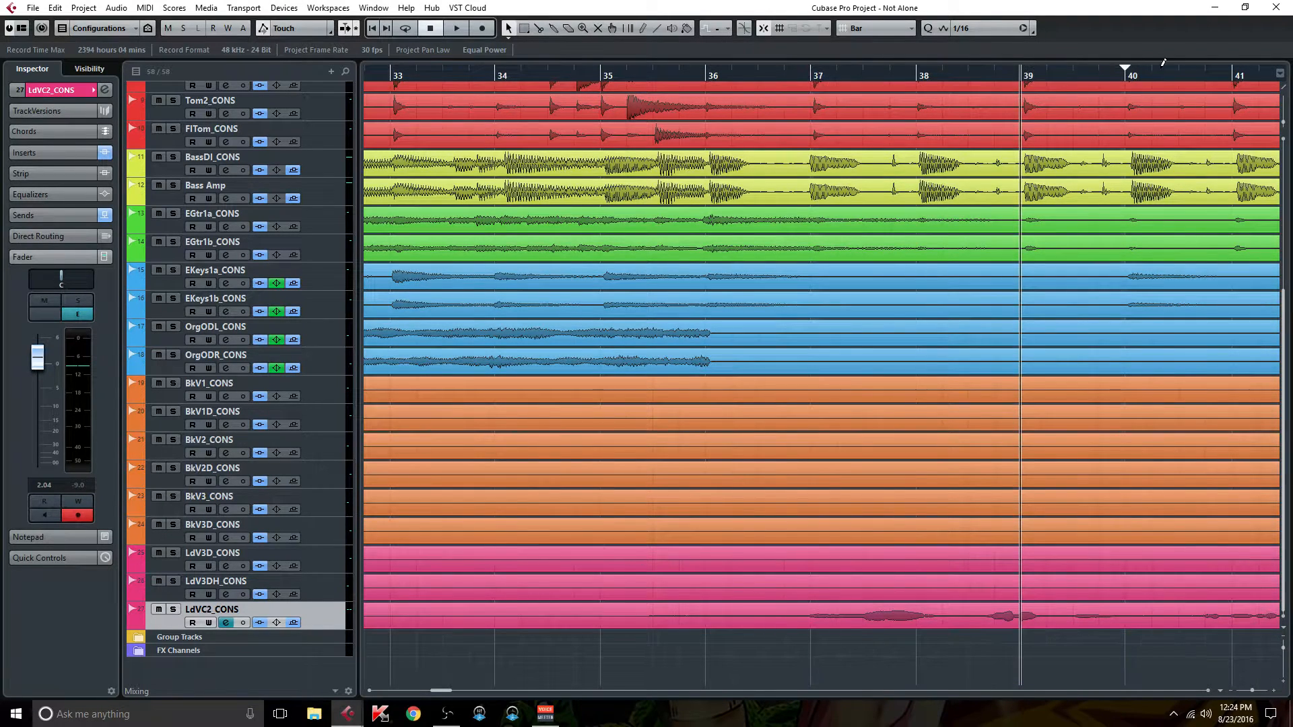
drag(827, 72, 825, 73)
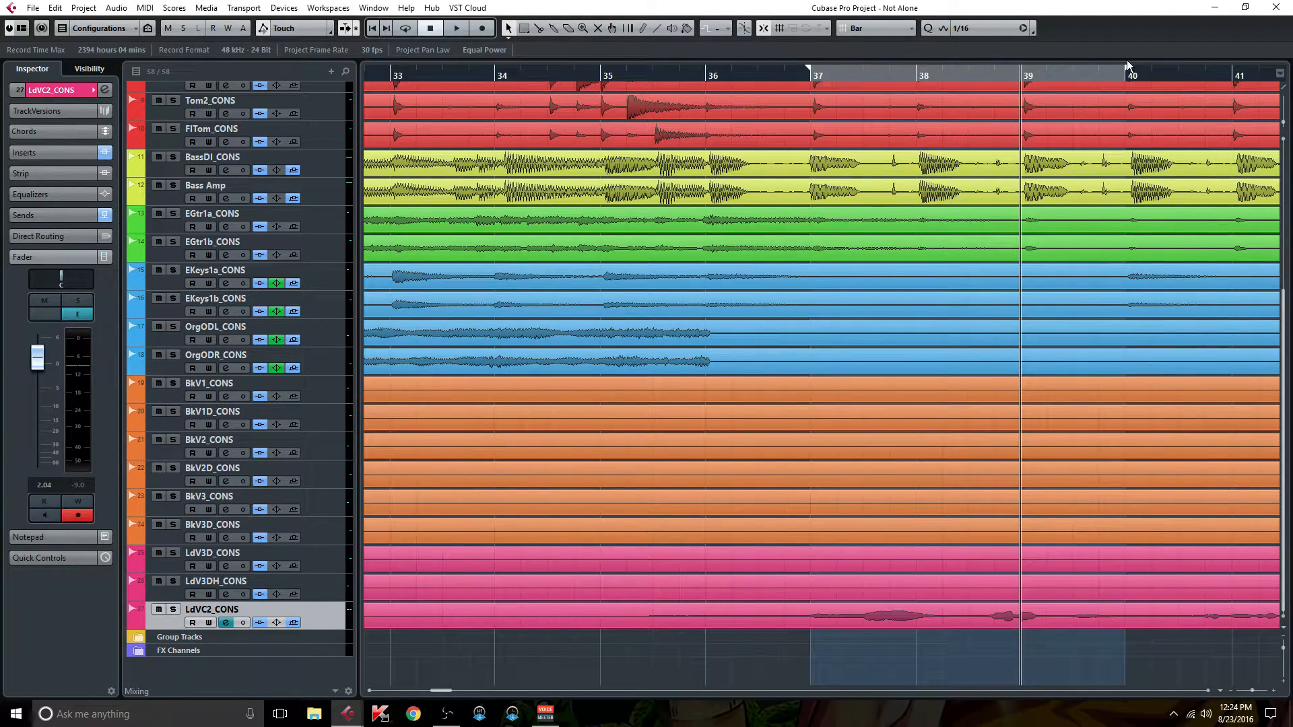
Step: Extend the locator range from bar 37 so that it ends at bar 48
drag(1253, 83, 1261, 120)
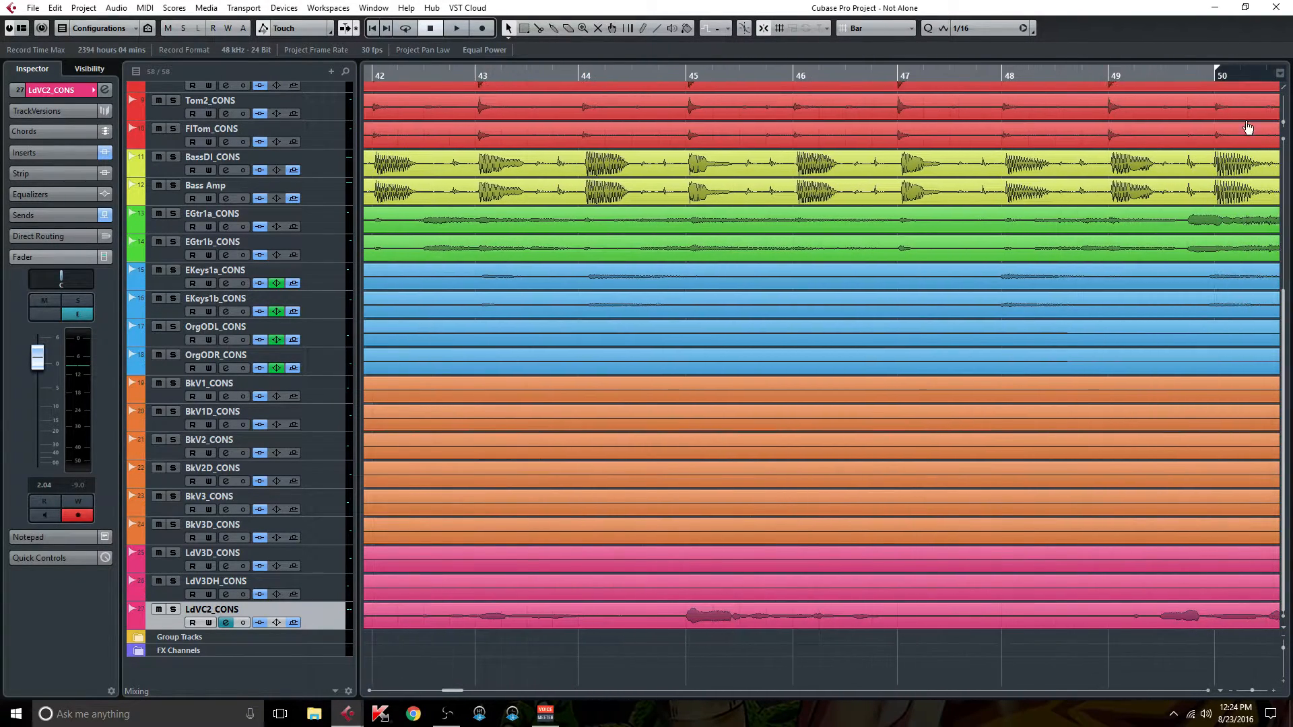
drag(1019, 166, 1017, 173)
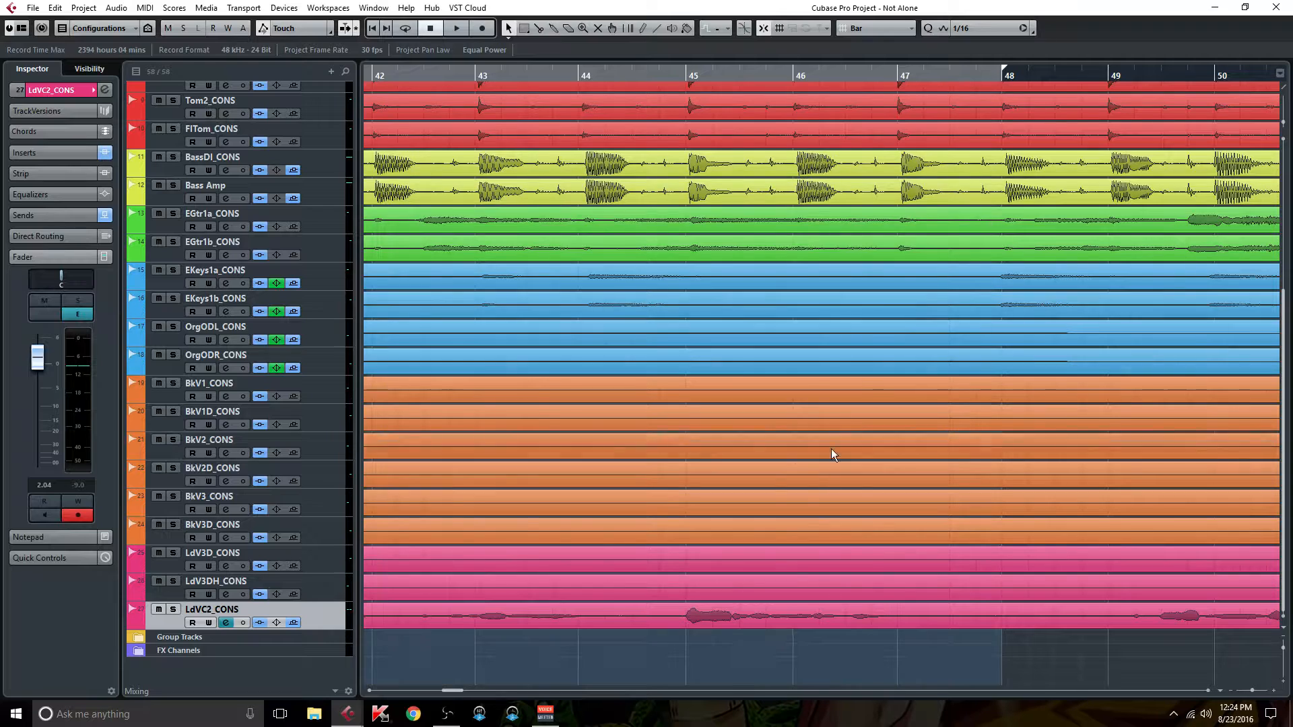
drag(456, 690, 443, 690)
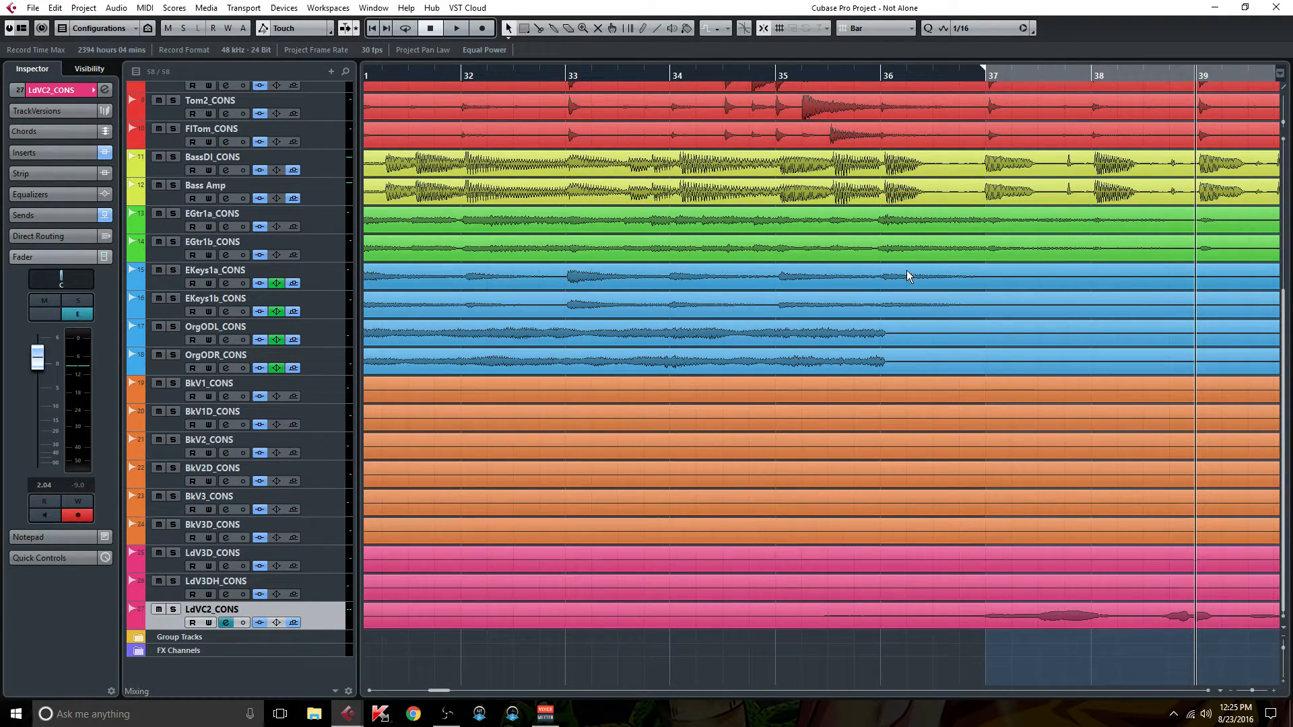
Step: Expand the FX Channels folder, activate cycle playback and play the lead vocal passage from bar 37
click(136, 652)
scroll(170, 636, down, 5)
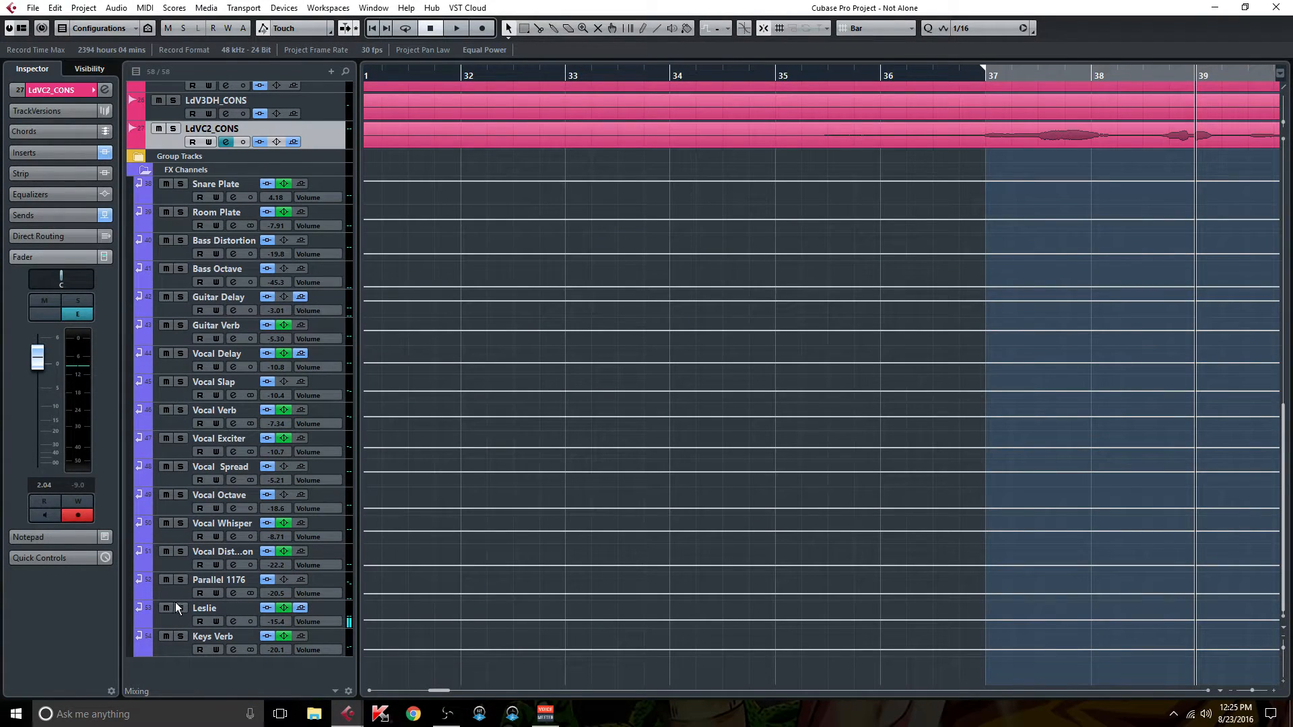
scroll(703, 396, up, 4)
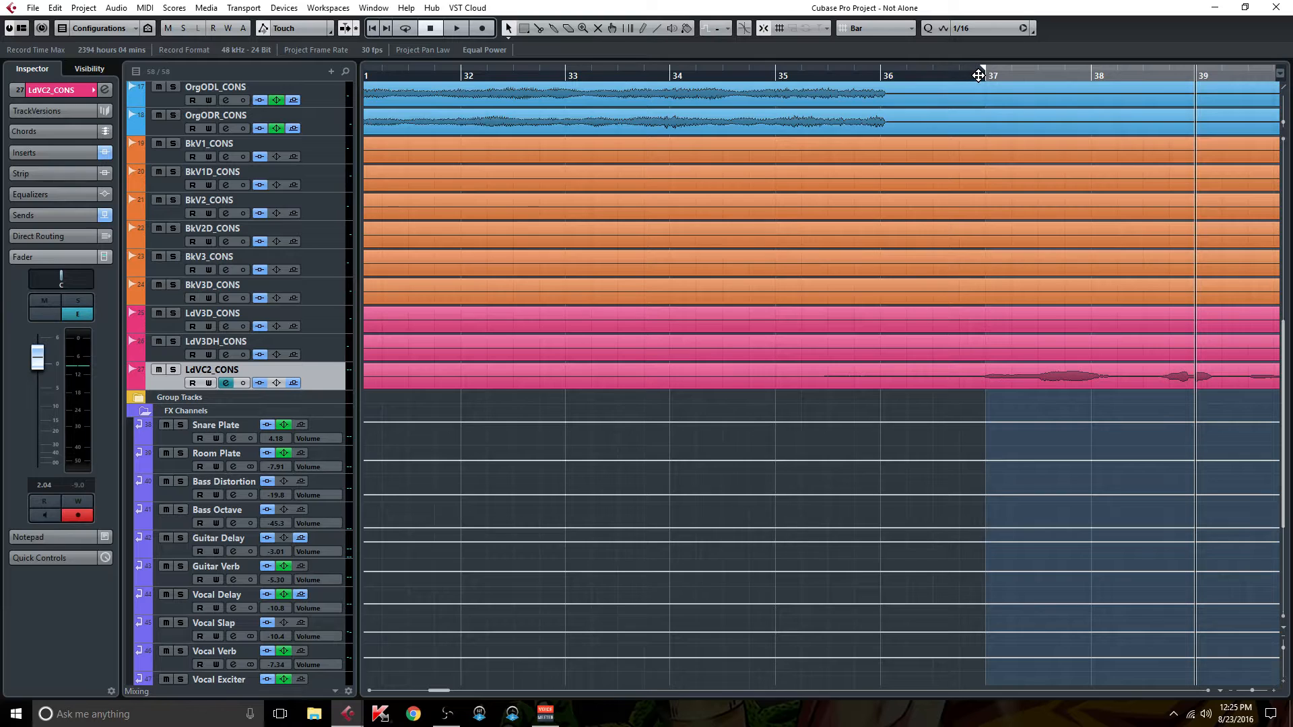
click(411, 28)
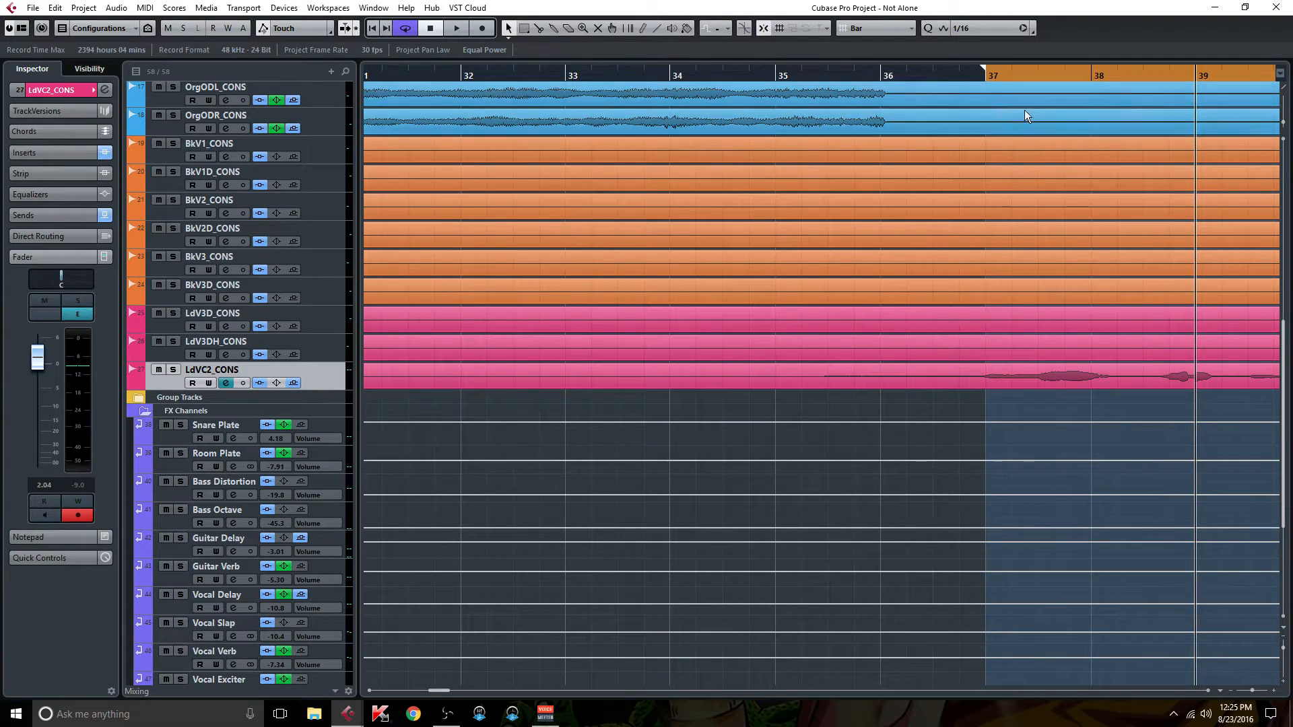
click(982, 76)
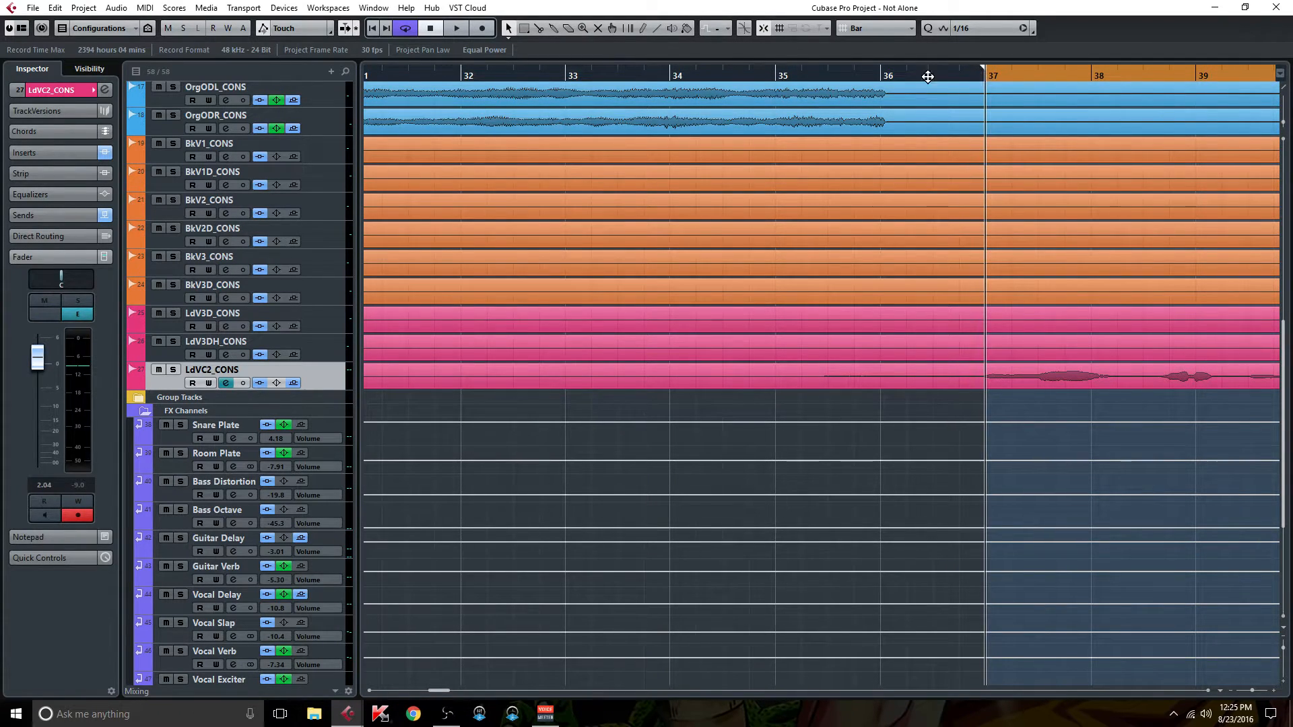
click(457, 28)
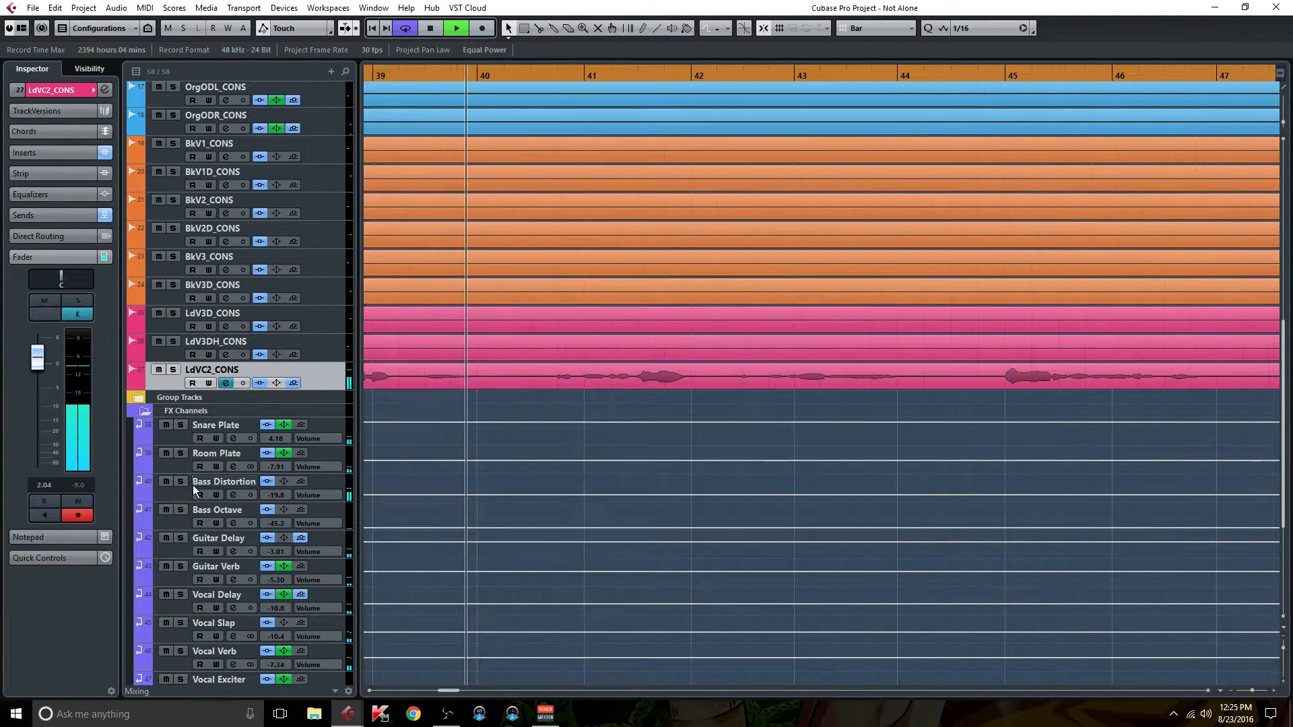
Step: Open LdVC2_CONS's channel settings and compare its sends with the vocal effects among the FX channels
scroll(190, 520, down, 3)
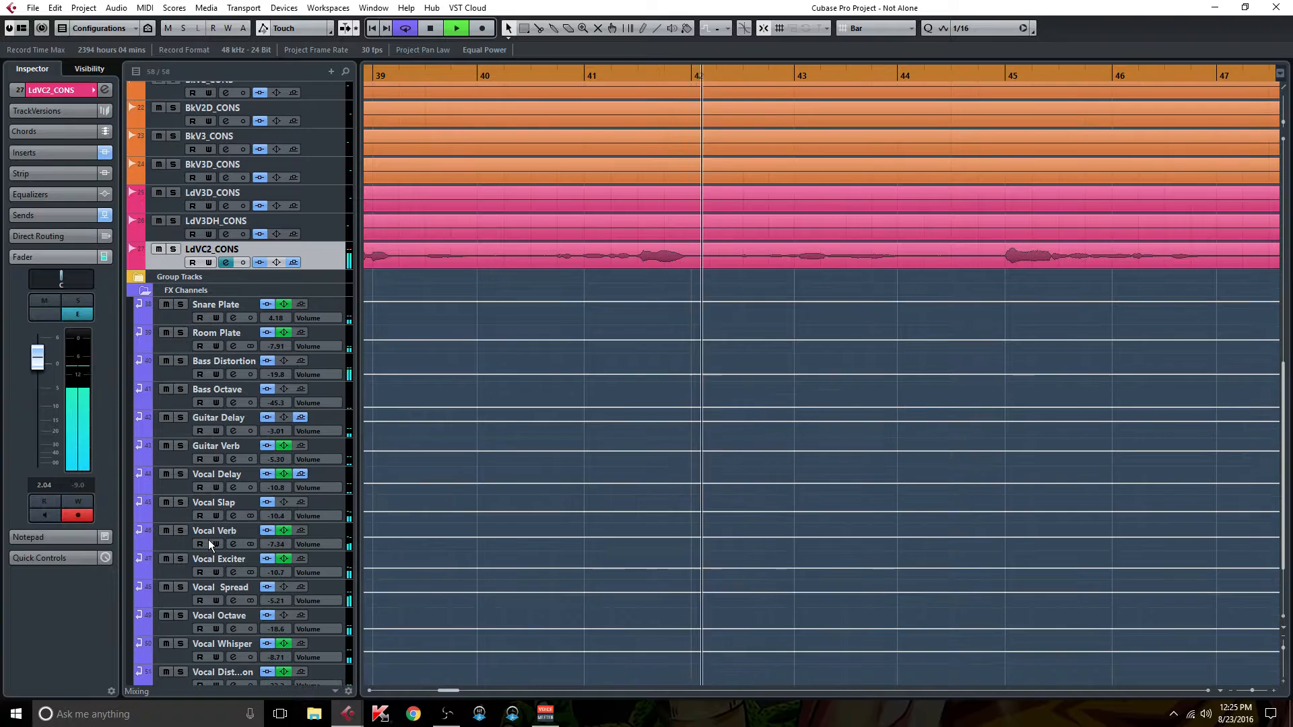
click(227, 262)
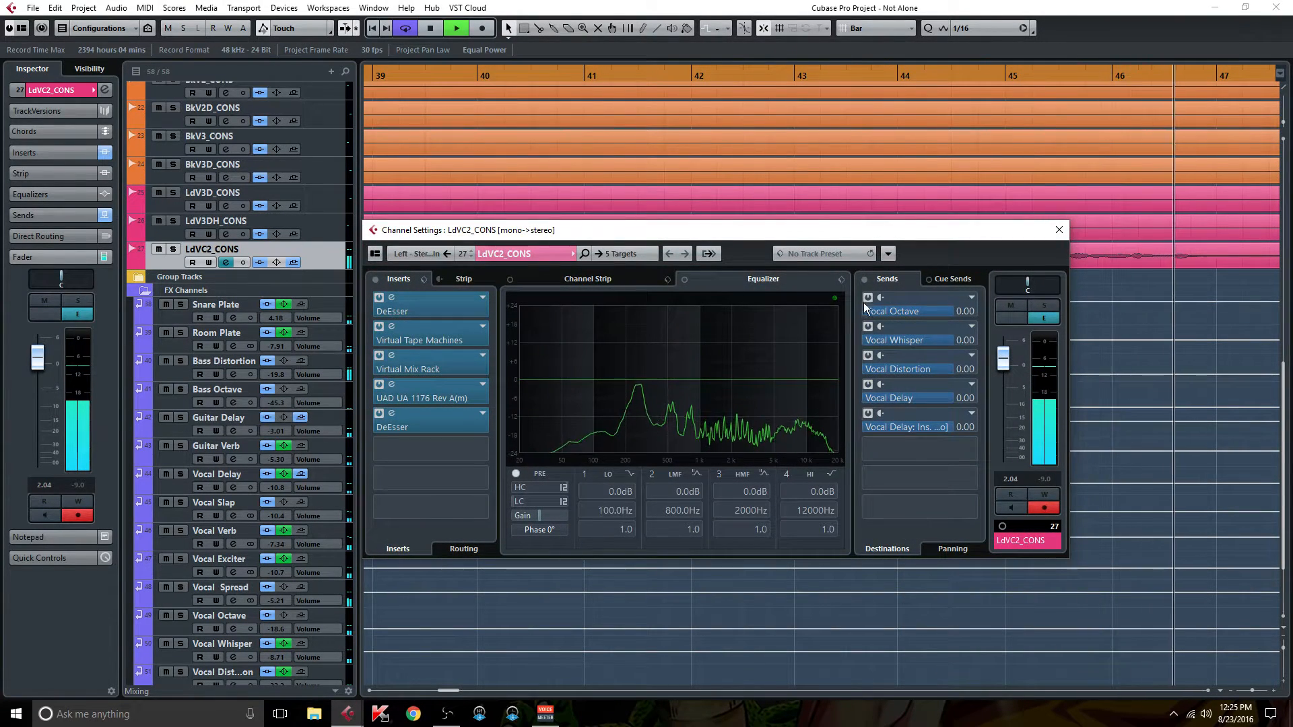
scroll(203, 544, down, 3)
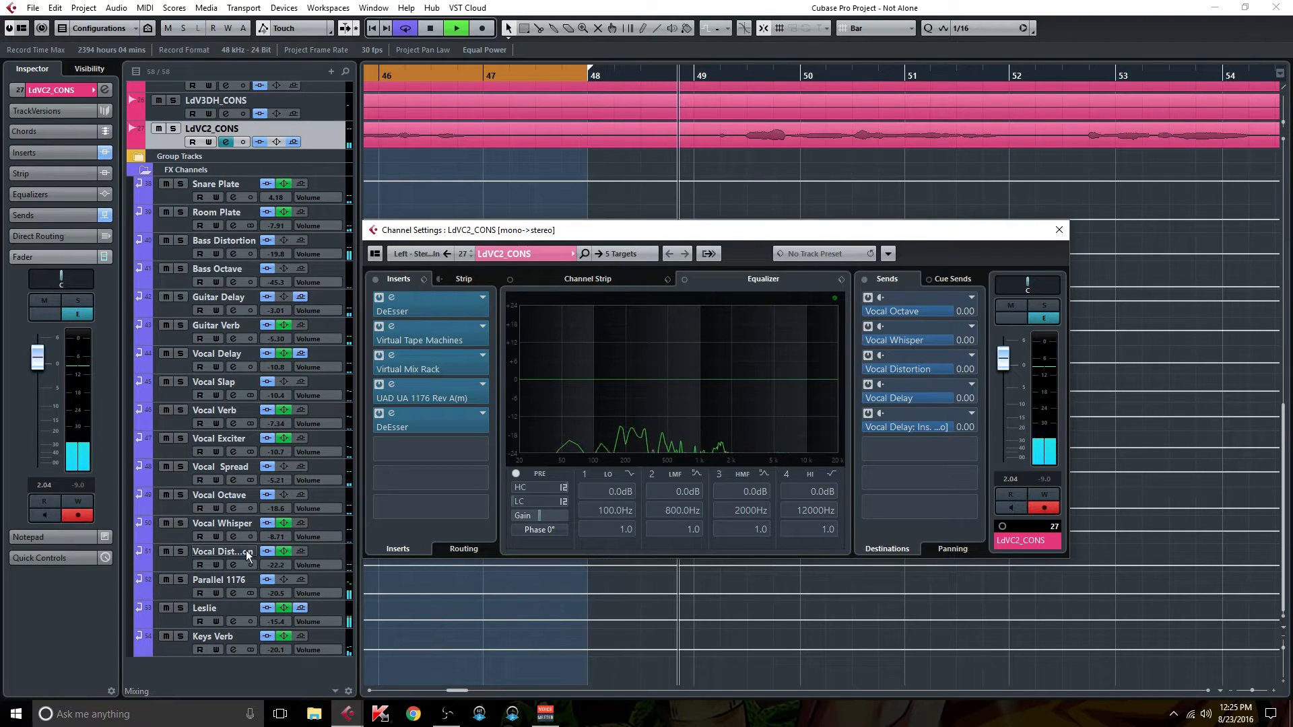
Step: Solo Vocal Octave with LdVC2_CONS, audition its fader at 2.93 dB, set it to -13.4 dB and close its channel settings
click(180, 495)
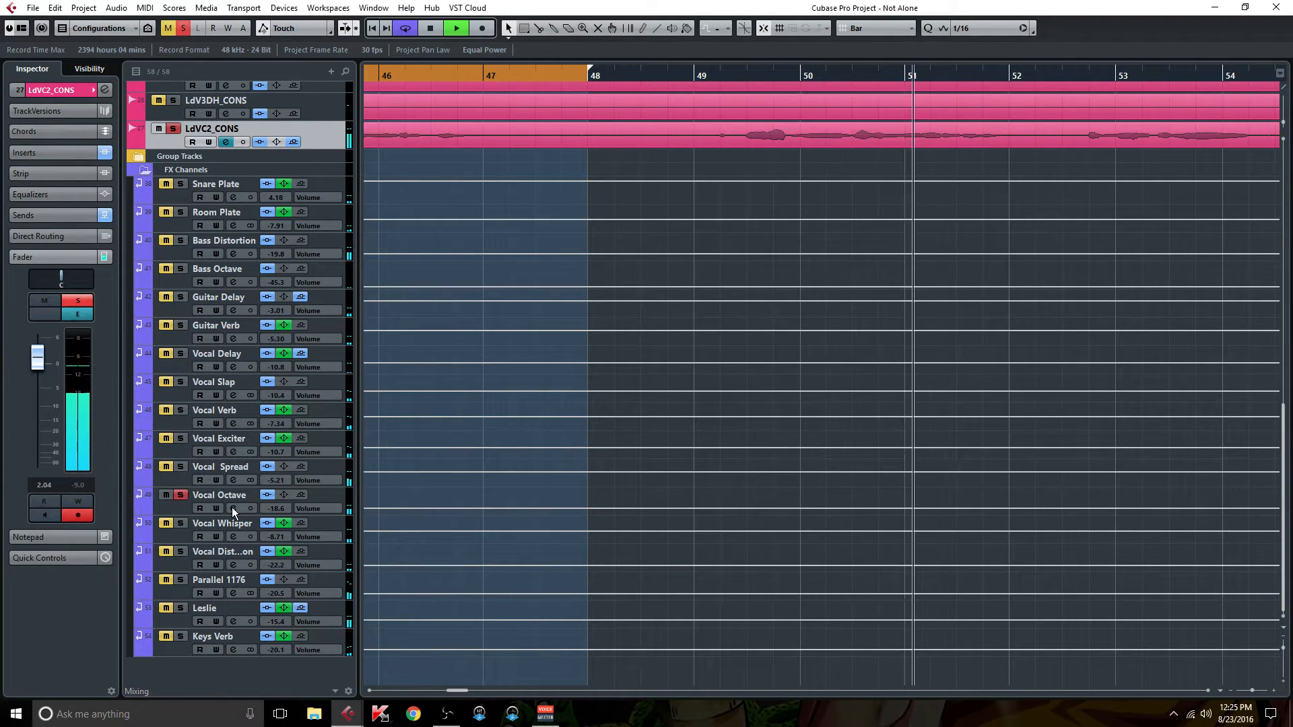
click(232, 509)
drag(996, 435, 1008, 361)
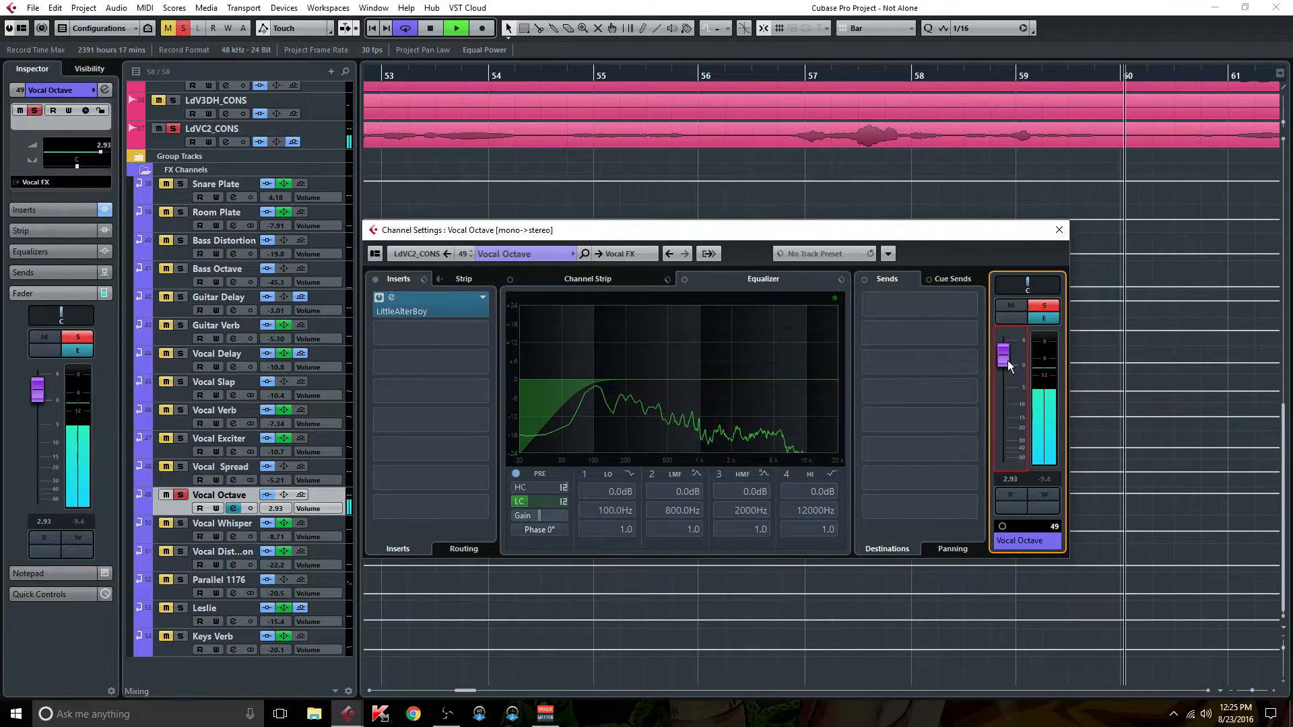
drag(1007, 361, 1017, 424)
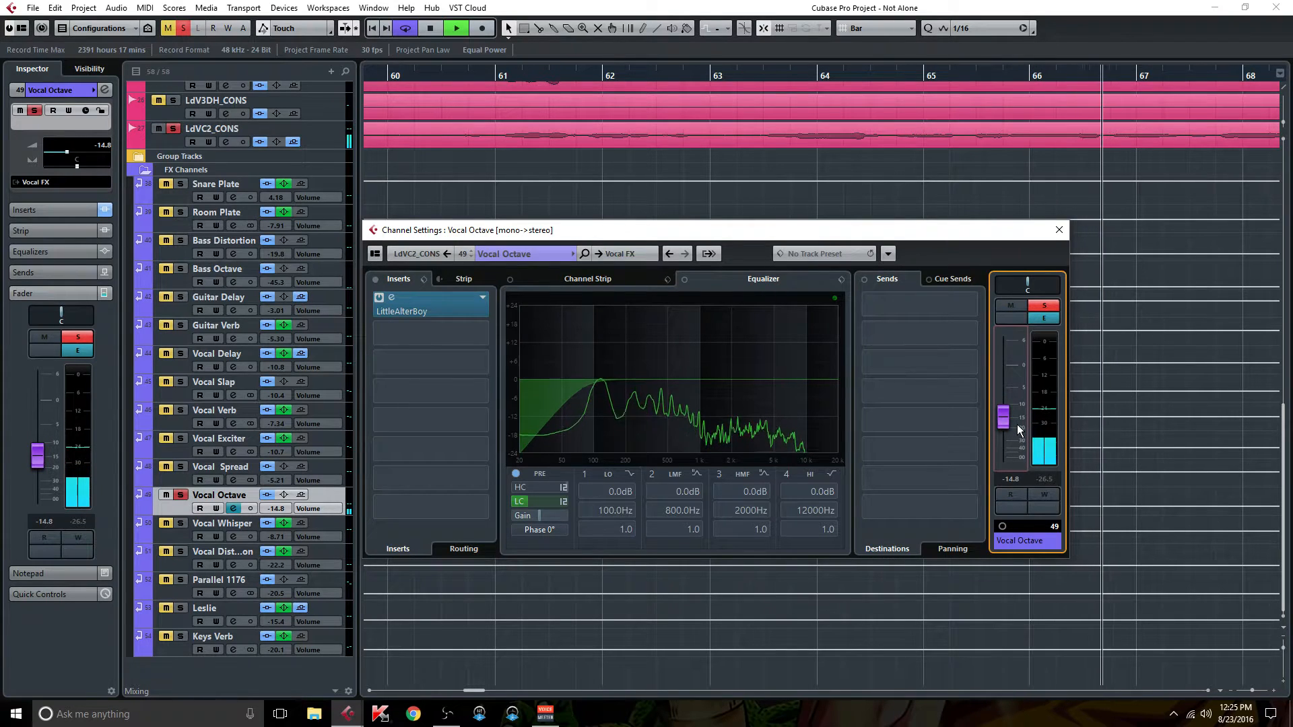
click(1058, 230)
Step: Solo LdVC2_CONS with all its vocal FX channels and audition Vocal Whisper's fader at 6.02 dB, returning it to -8.71 dB
click(180, 495)
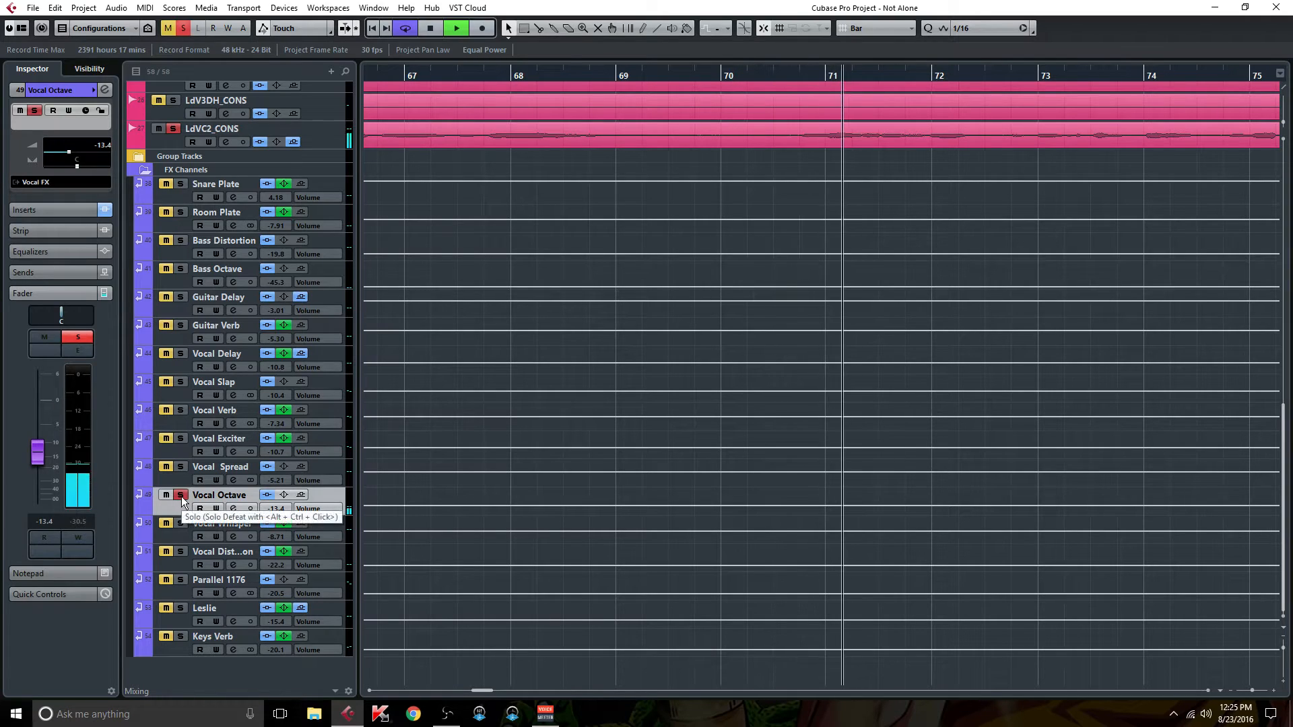
click(173, 128)
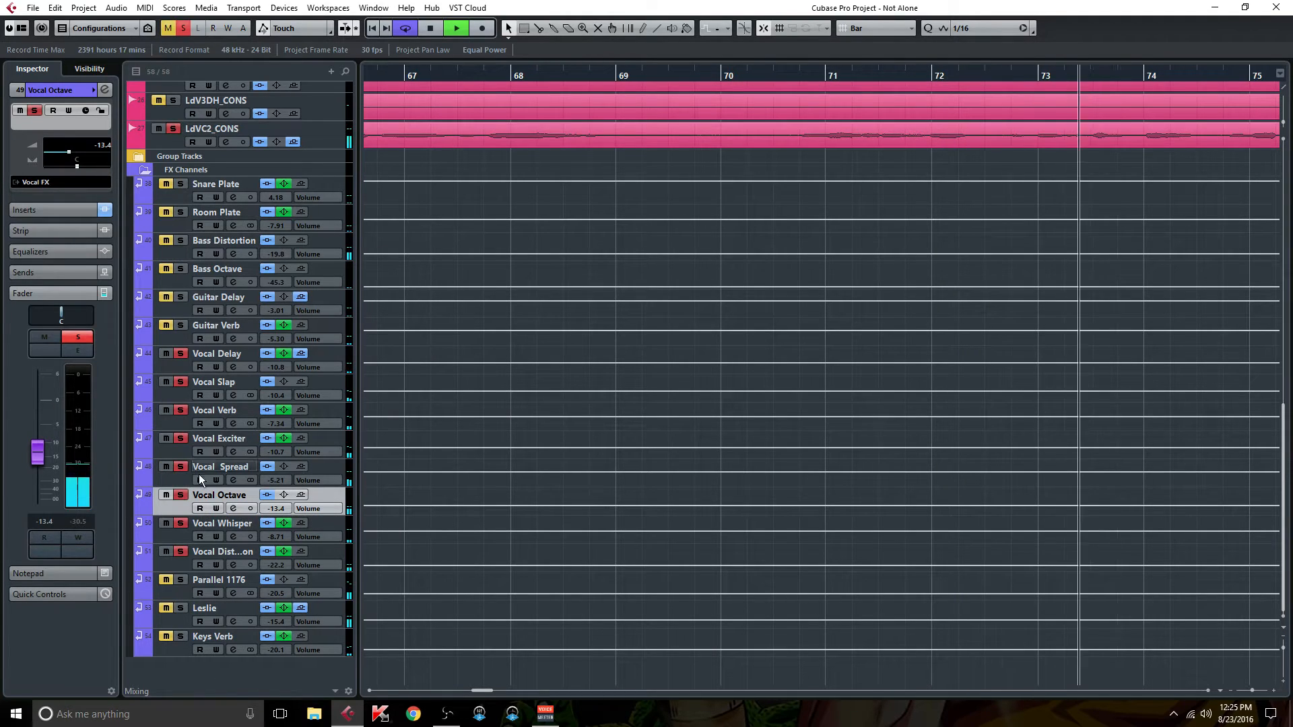
click(232, 536)
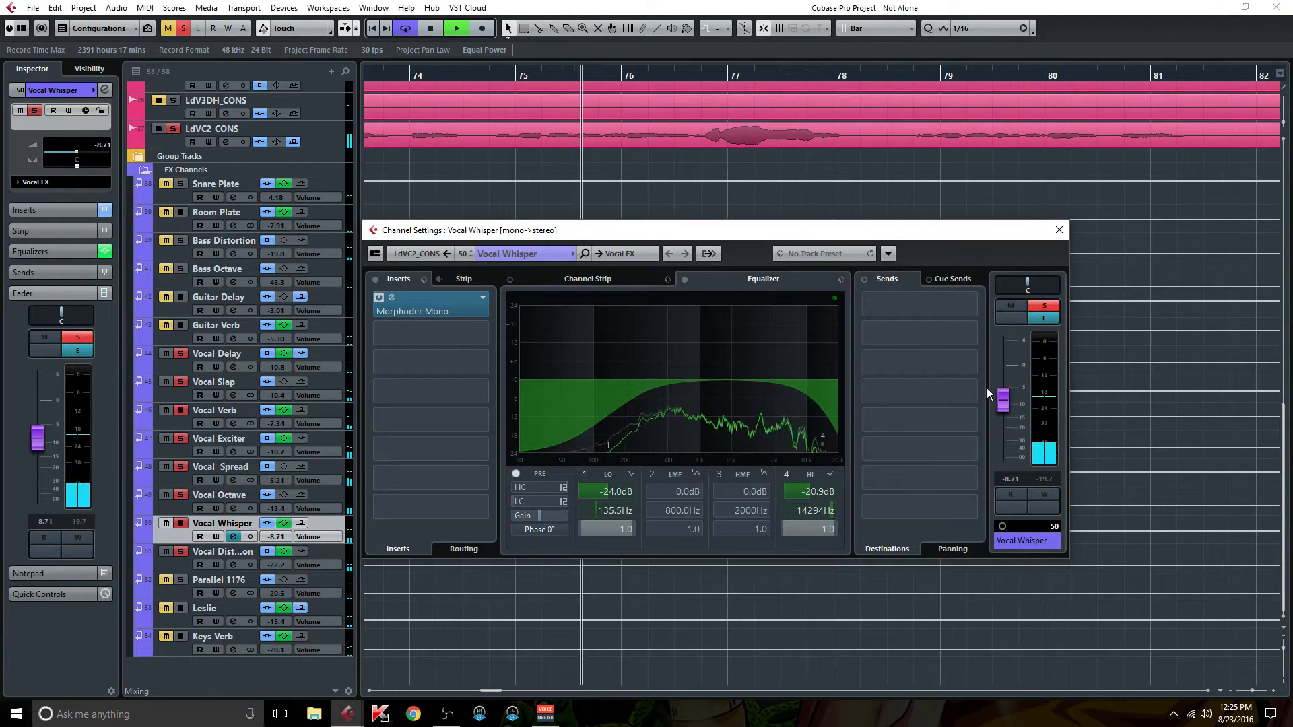
drag(1006, 409, 1010, 346)
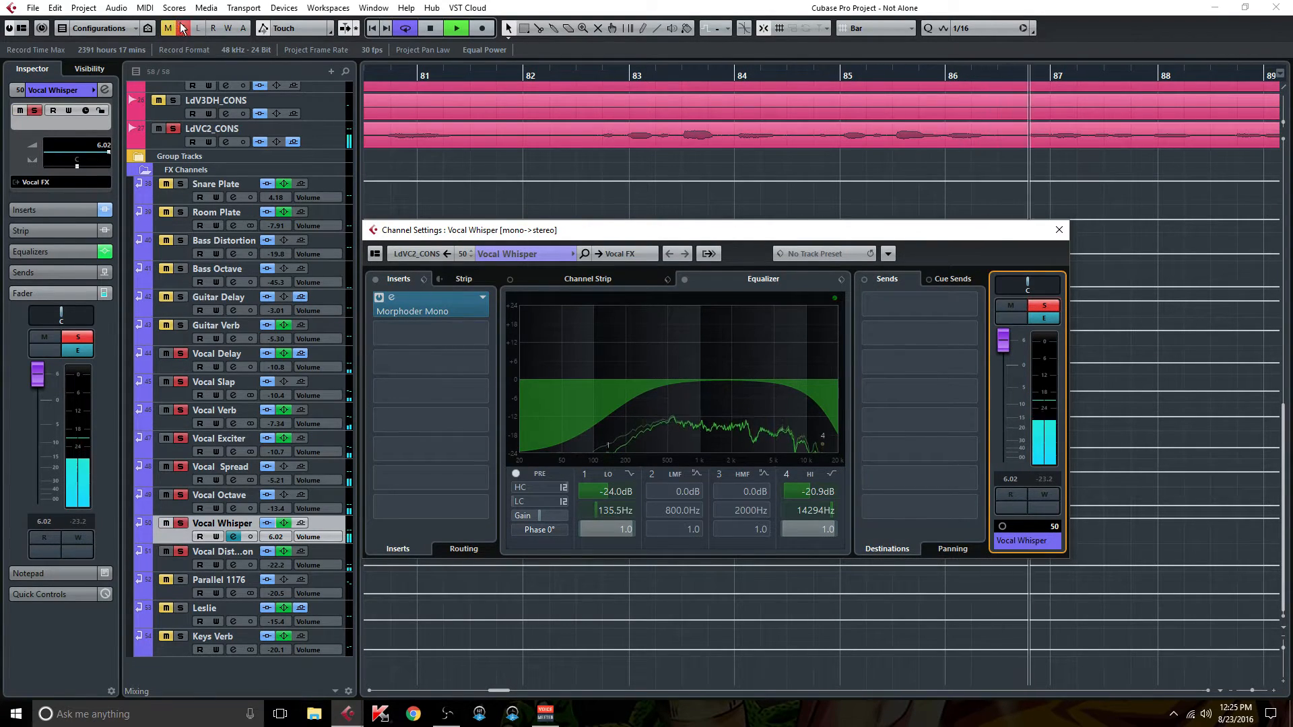
drag(1015, 337, 1022, 404)
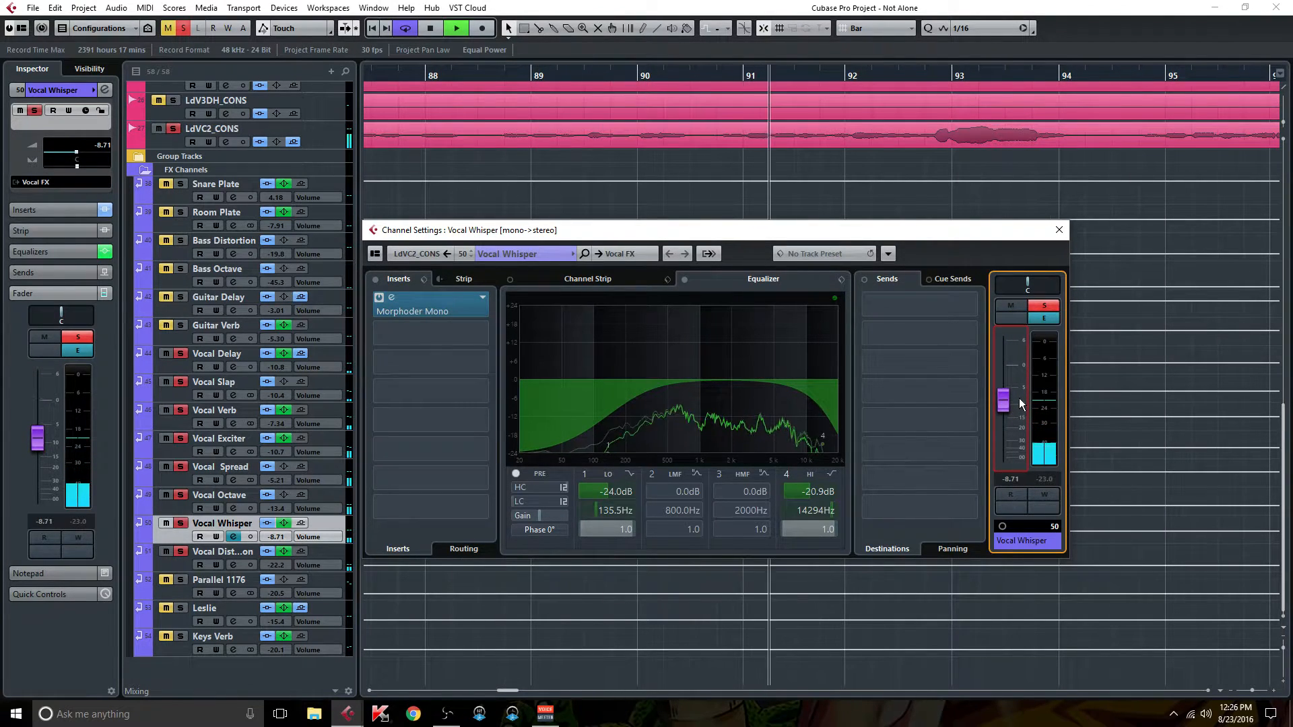
Step: Audition Vocal Distortion's fader at 2.22 dB, set it to -16.6 dB and close its channel settings
click(233, 562)
drag(999, 432, 1000, 360)
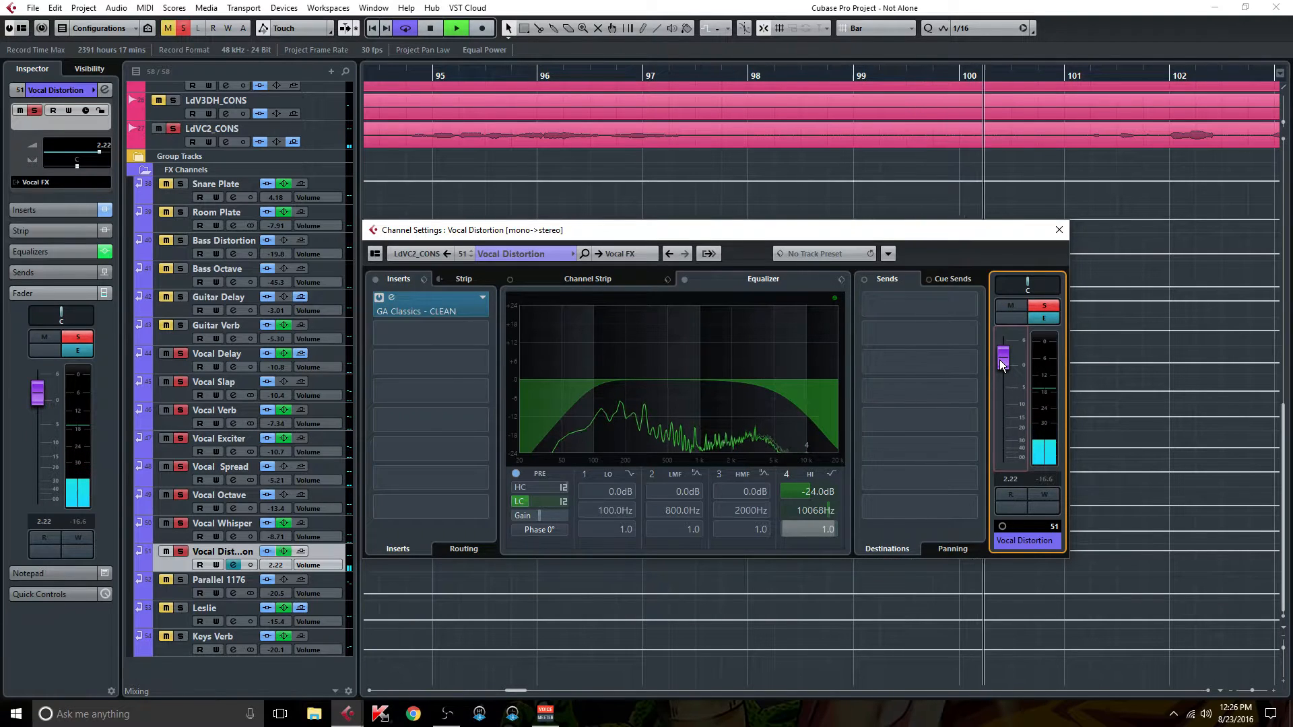
drag(999, 360, 993, 415)
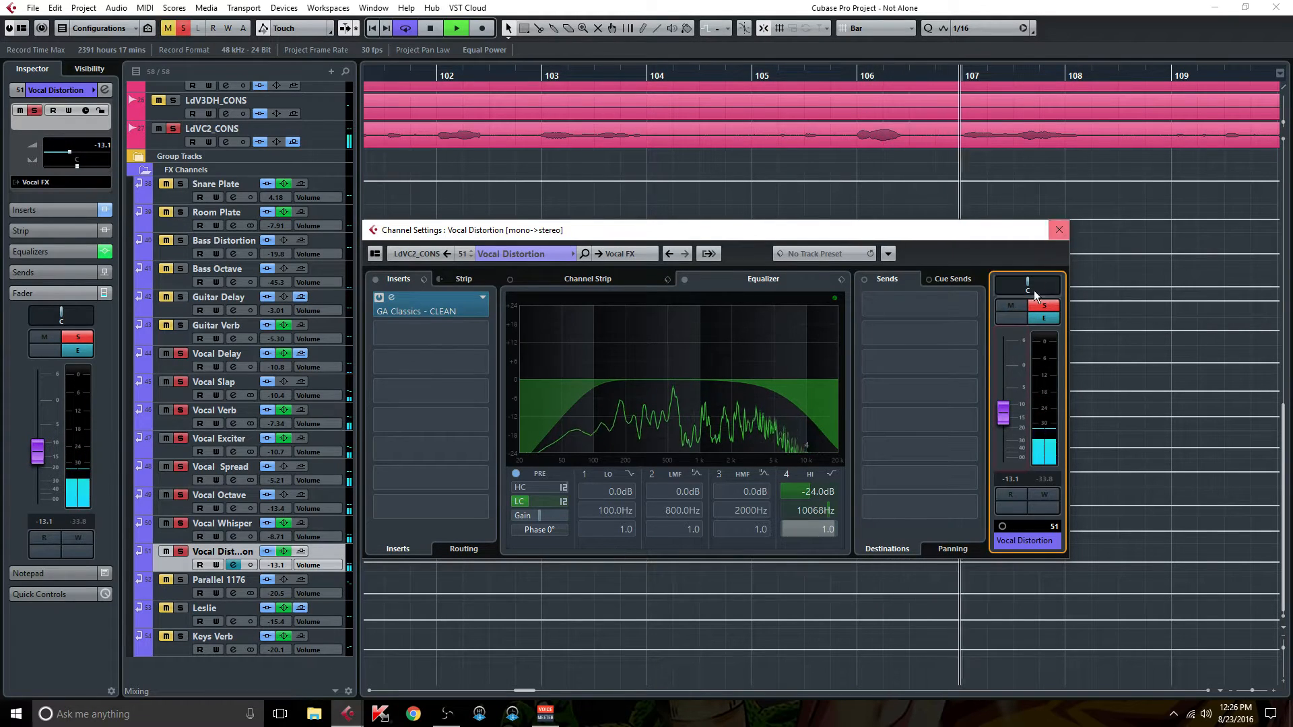
drag(1003, 413, 1004, 422)
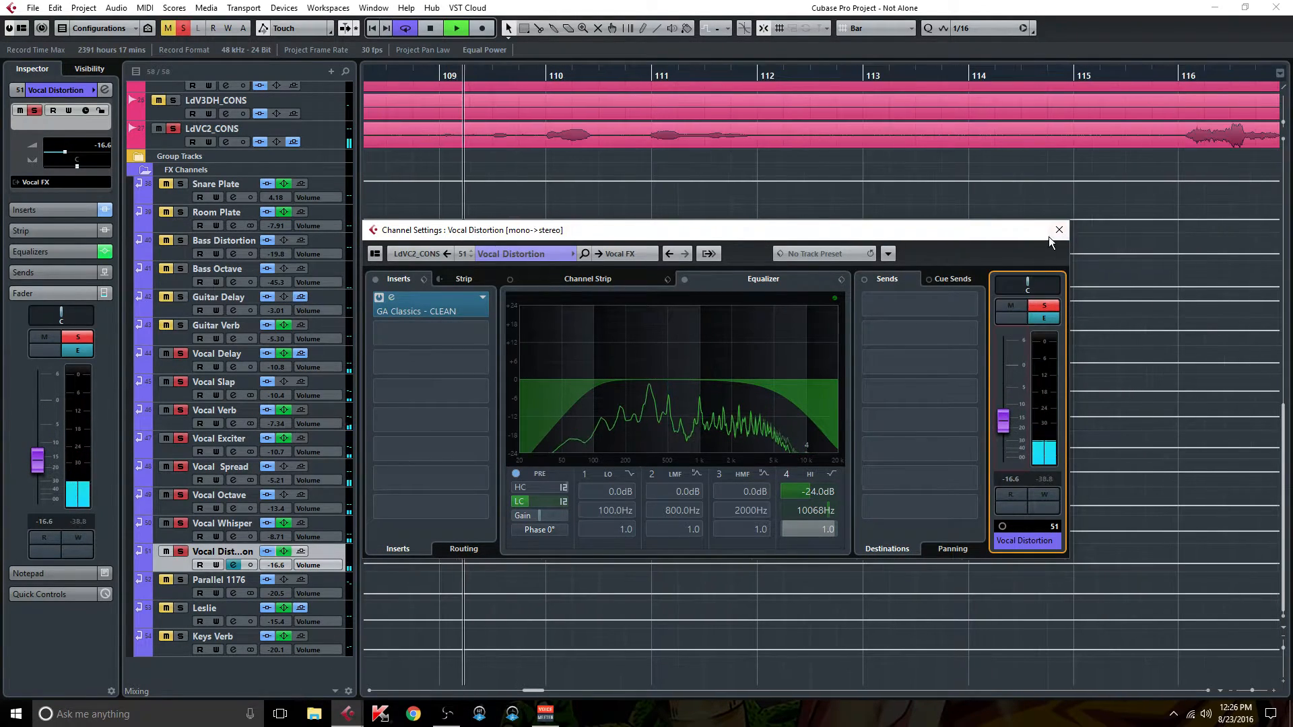
click(1057, 231)
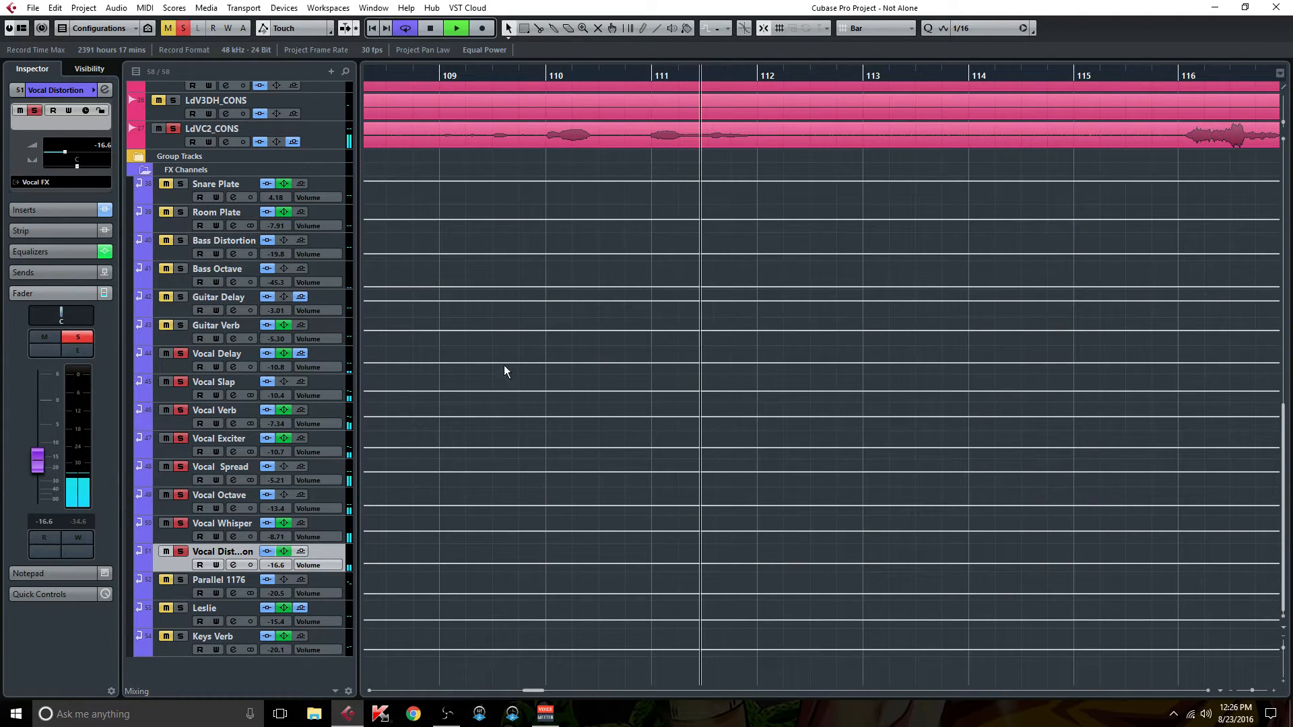
Step: Briefly view LdVC2_CONS's inserts and sends in its channel settings again and stop playback
click(228, 141)
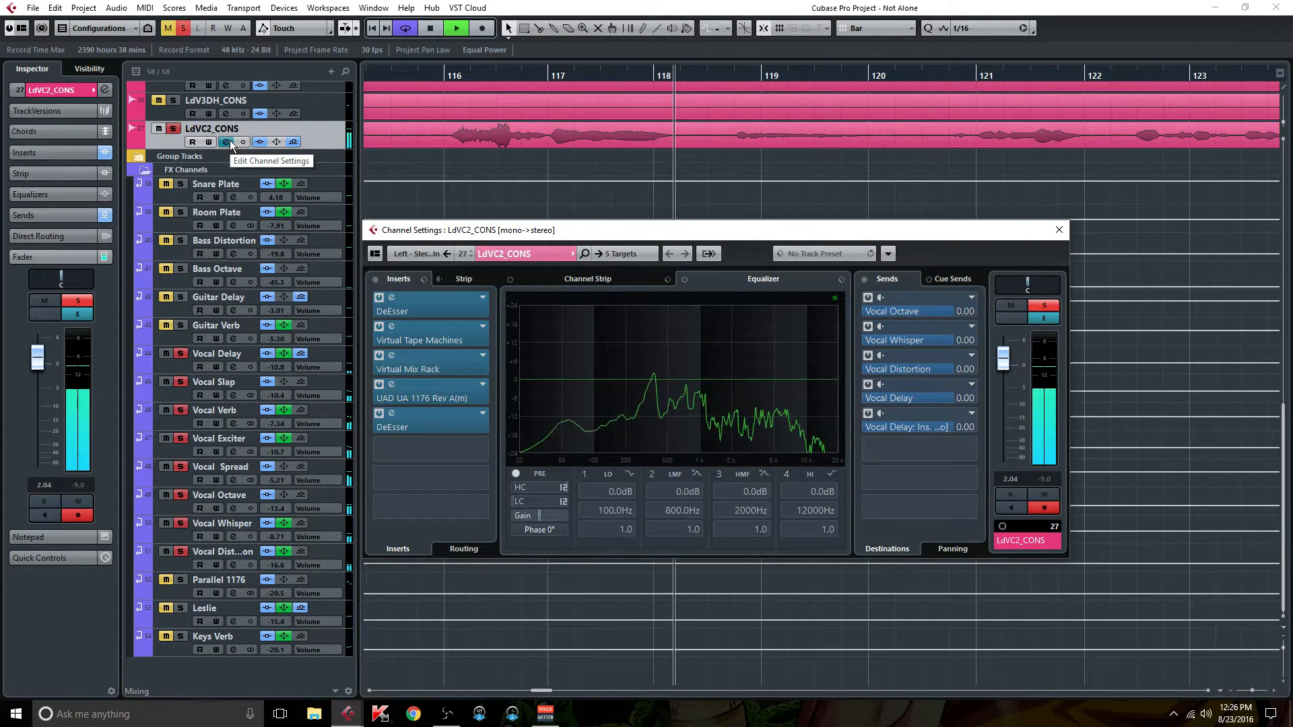
click(229, 140)
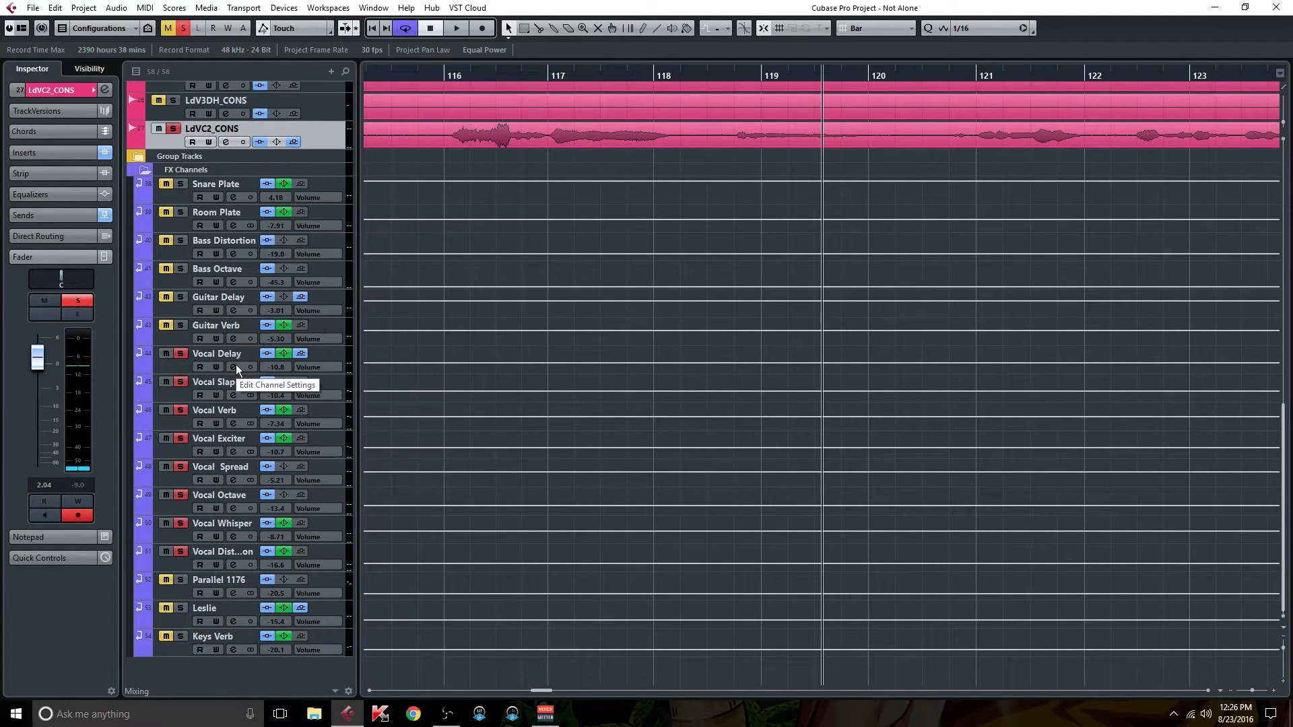
Step: Reposition the locators around the vocal passage near bar 37 so the cycle range runs forward, and undo the accidental event split
scroll(663, 546, up, 3)
scroll(663, 547, up, 6)
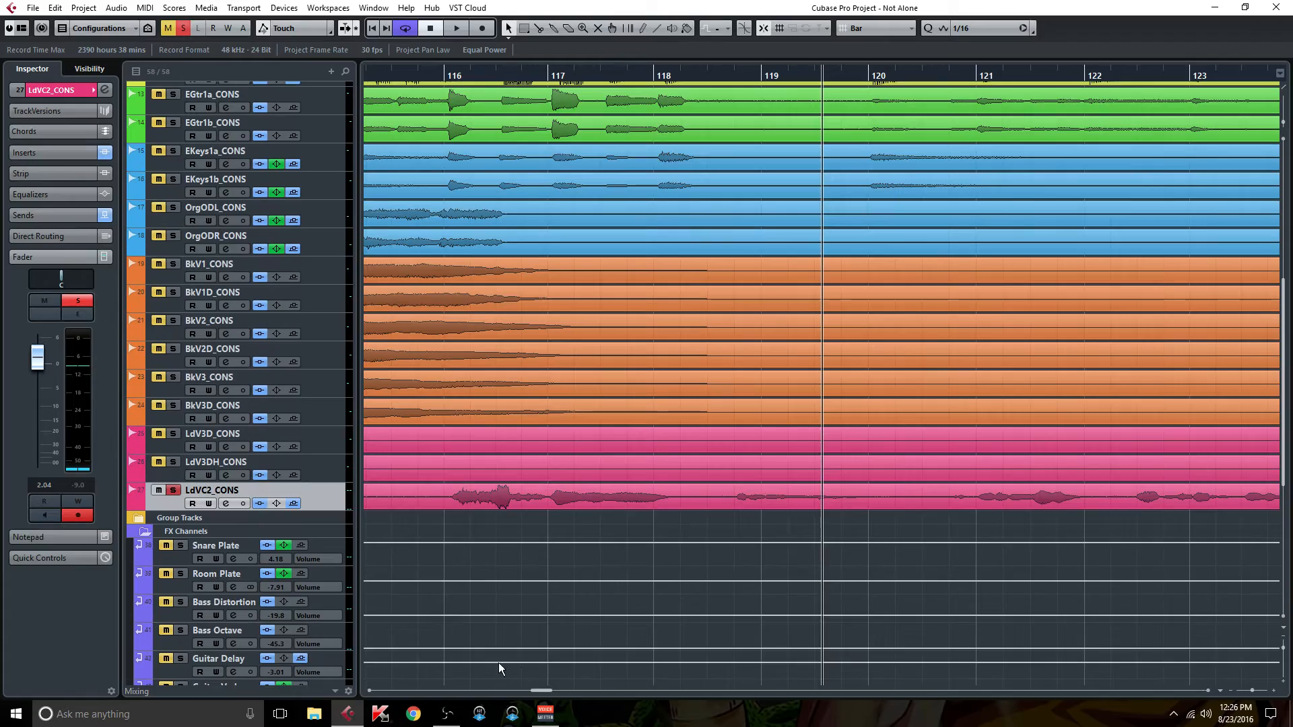
drag(536, 688, 439, 701)
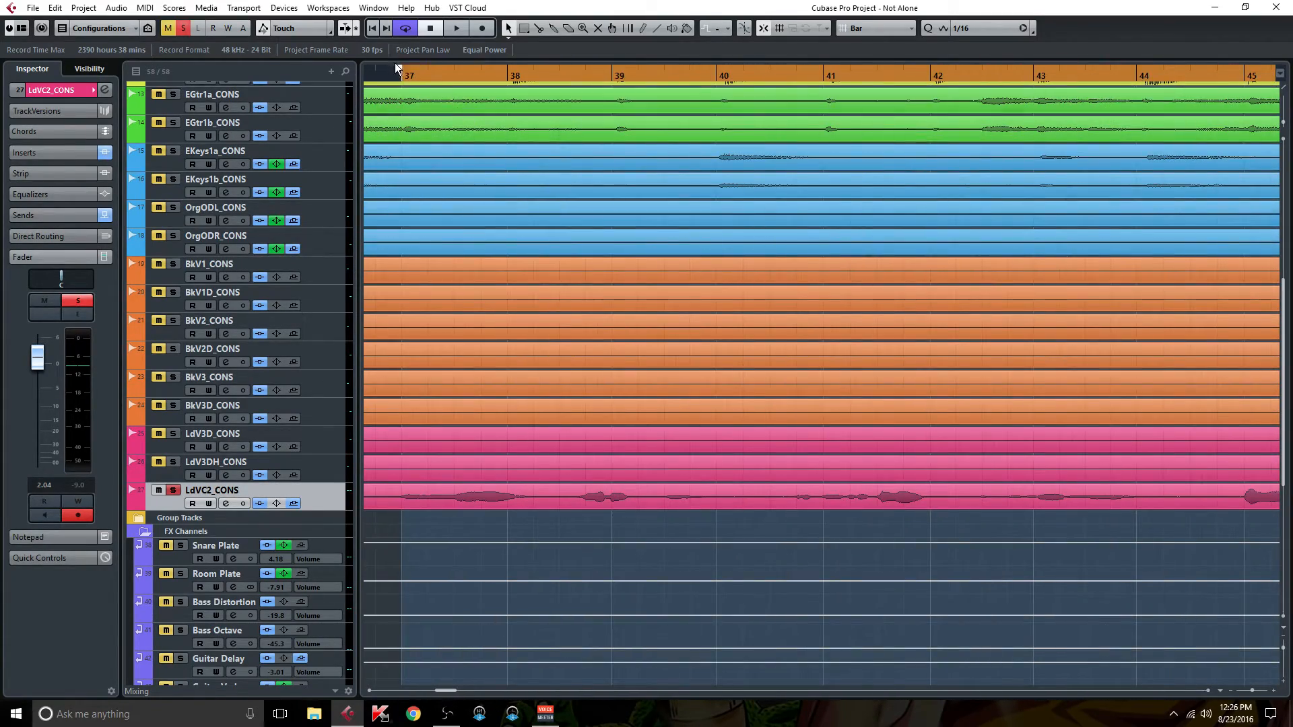
drag(399, 68, 1241, 170)
click(1163, 75)
drag(1167, 70, 348, 201)
mouse_move(474, 179)
mouse_down()
mouse_move(516, 164)
mouse_move(495, 176)
mouse_up()
click(55, 8)
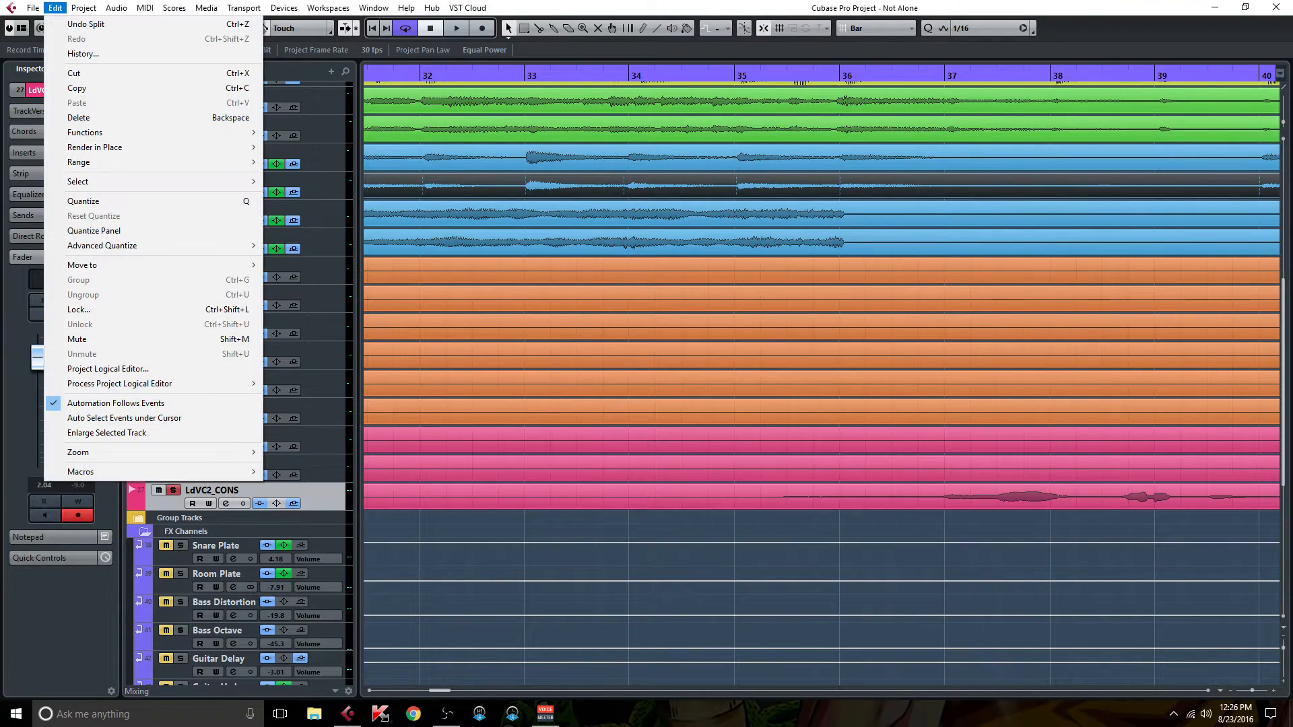
click(78, 25)
Step: Move the start of the cycle range to bar 37 and extend its end past bar 56
mouse_move(439, 690)
mouse_down()
mouse_move(464, 687)
mouse_move(435, 689)
mouse_up()
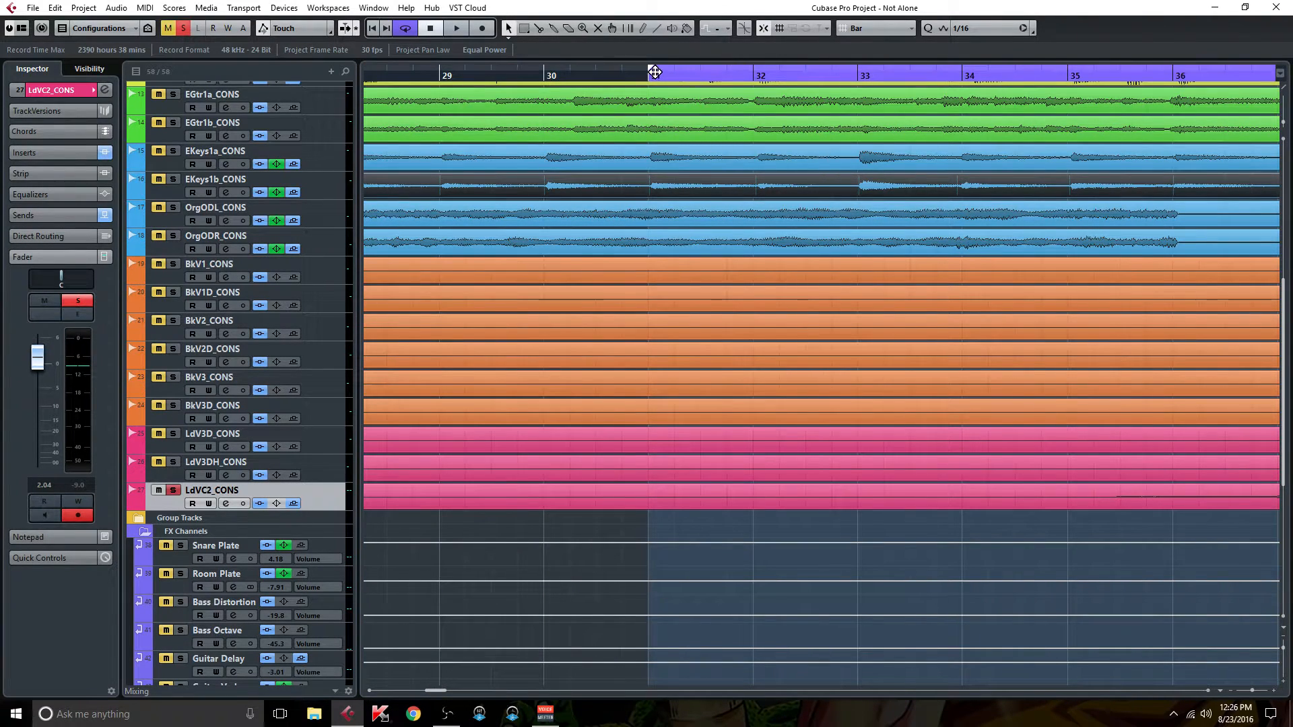
drag(652, 72, 1067, 121)
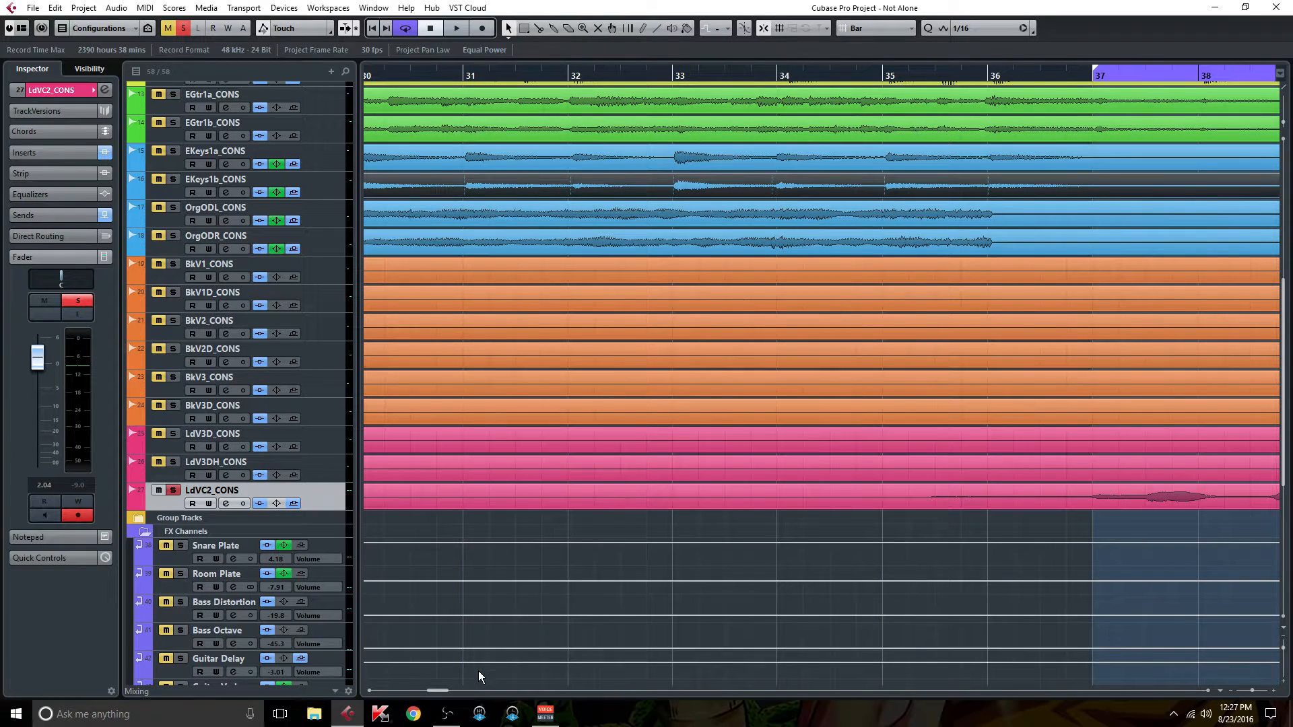
drag(434, 691, 455, 692)
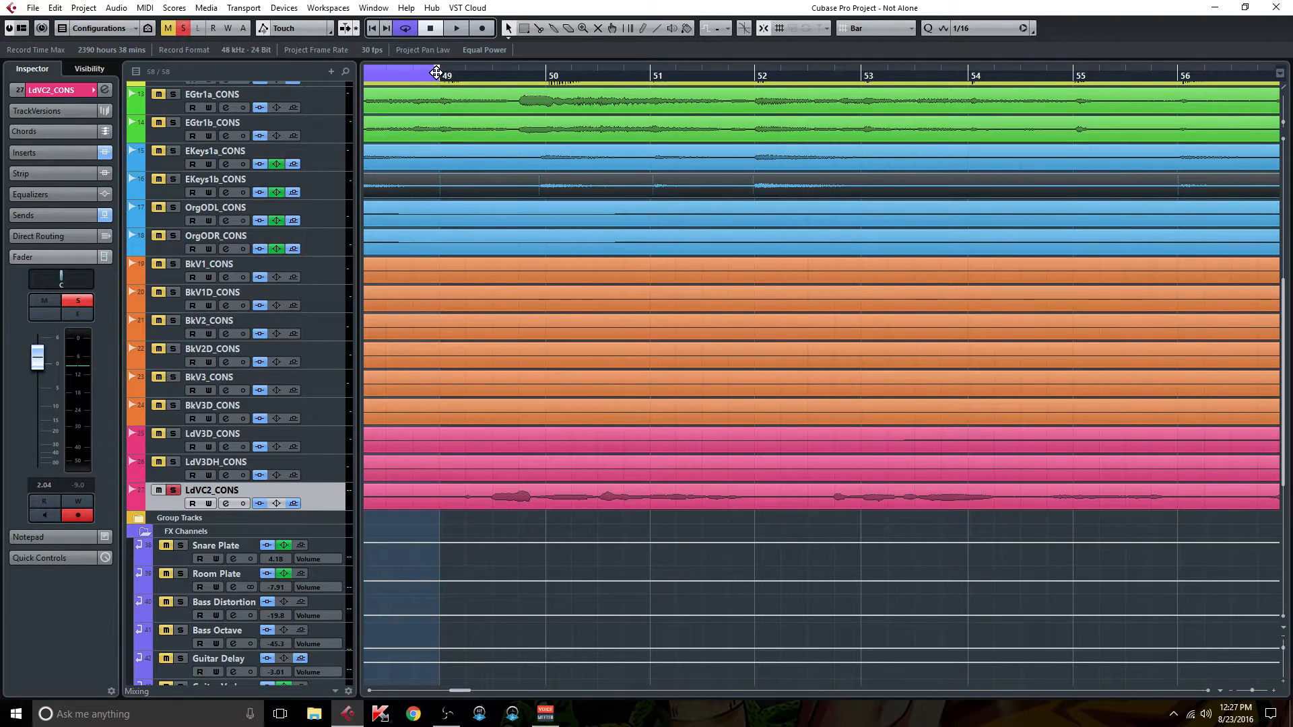
drag(439, 72, 1235, 156)
Step: Open Vocal Octave's LittleAlterBoy insert and inspect its pitch, formant, mode, drive and mix settings
scroll(248, 536, down, 10)
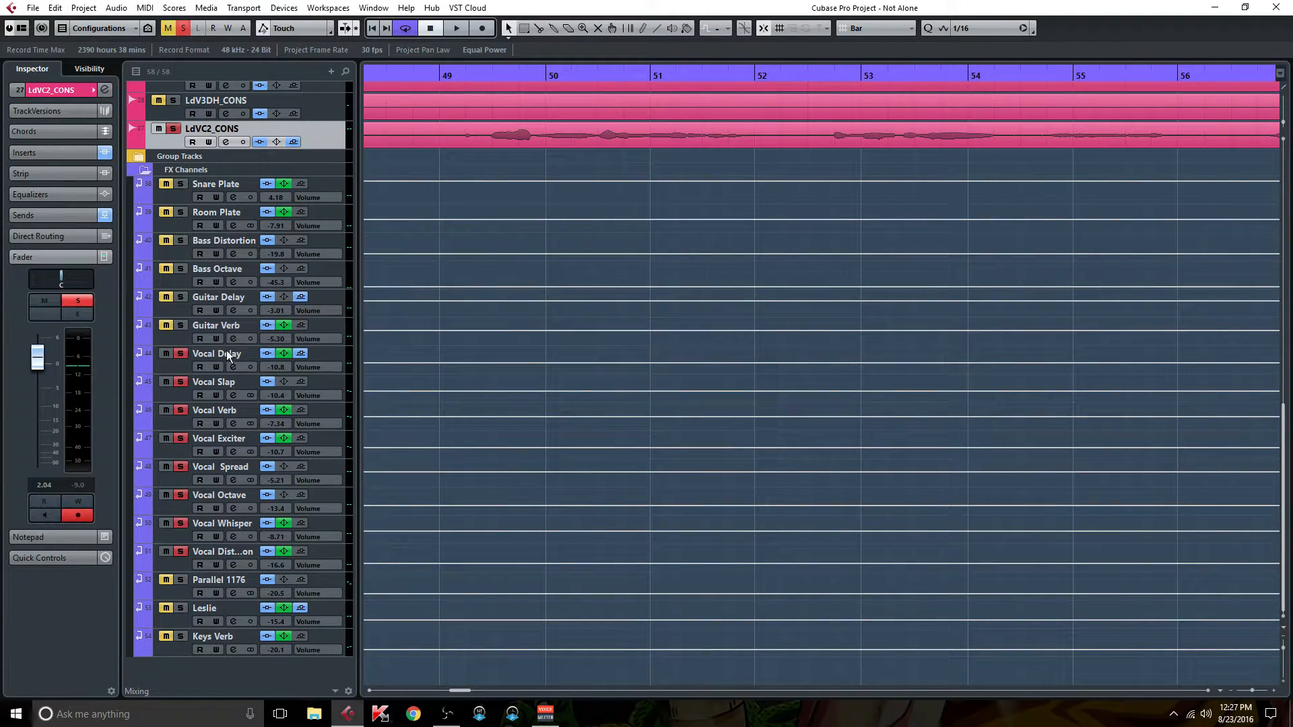
click(233, 509)
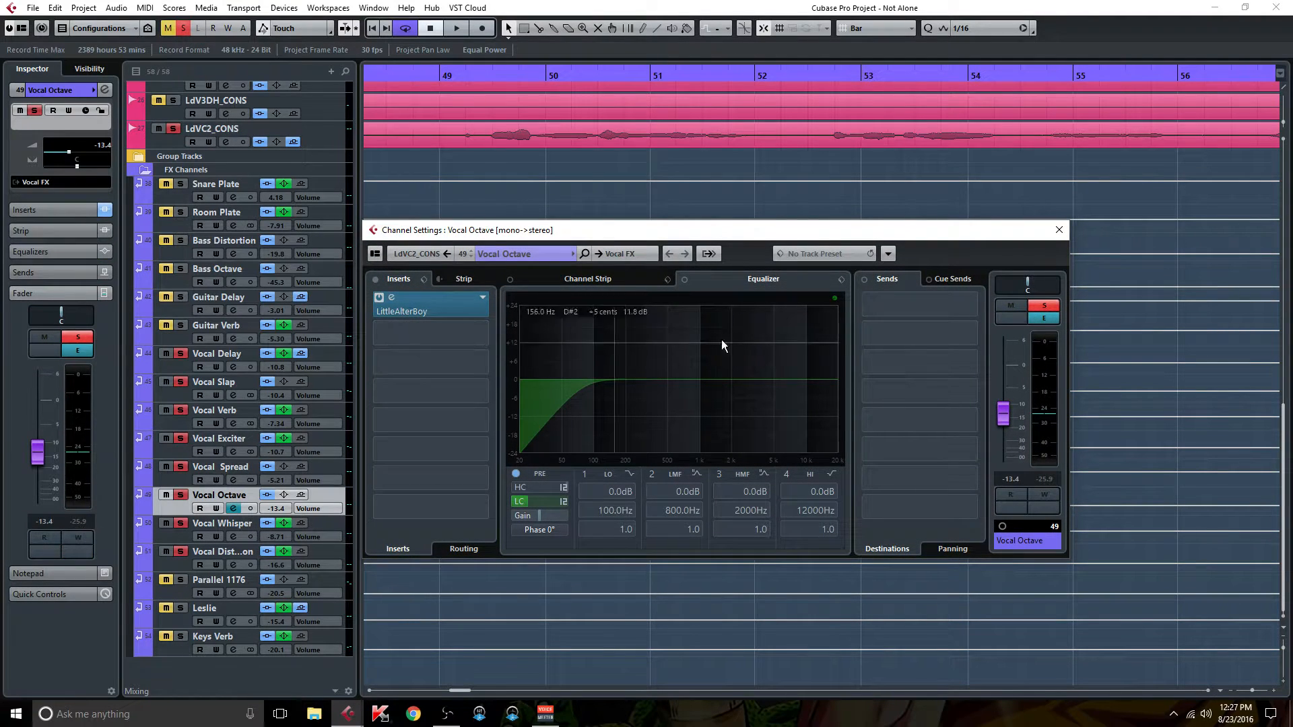
click(430, 302)
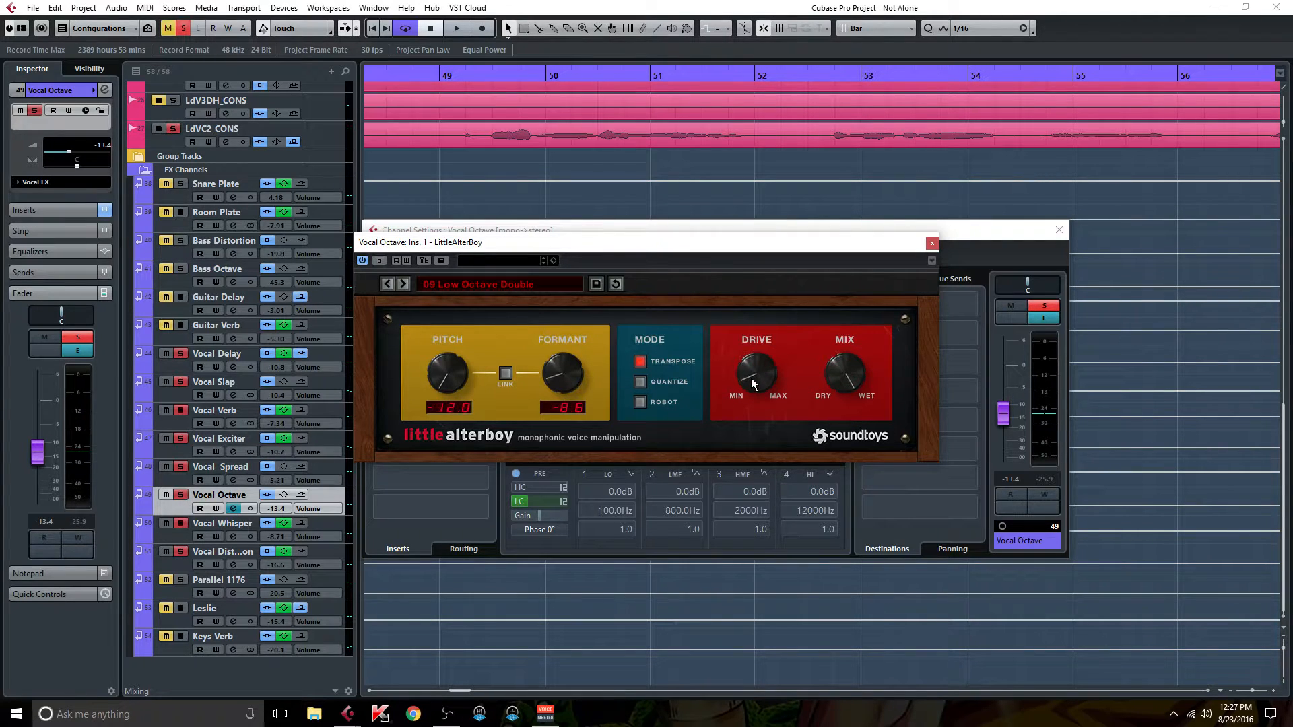
drag(591, 245, 657, 362)
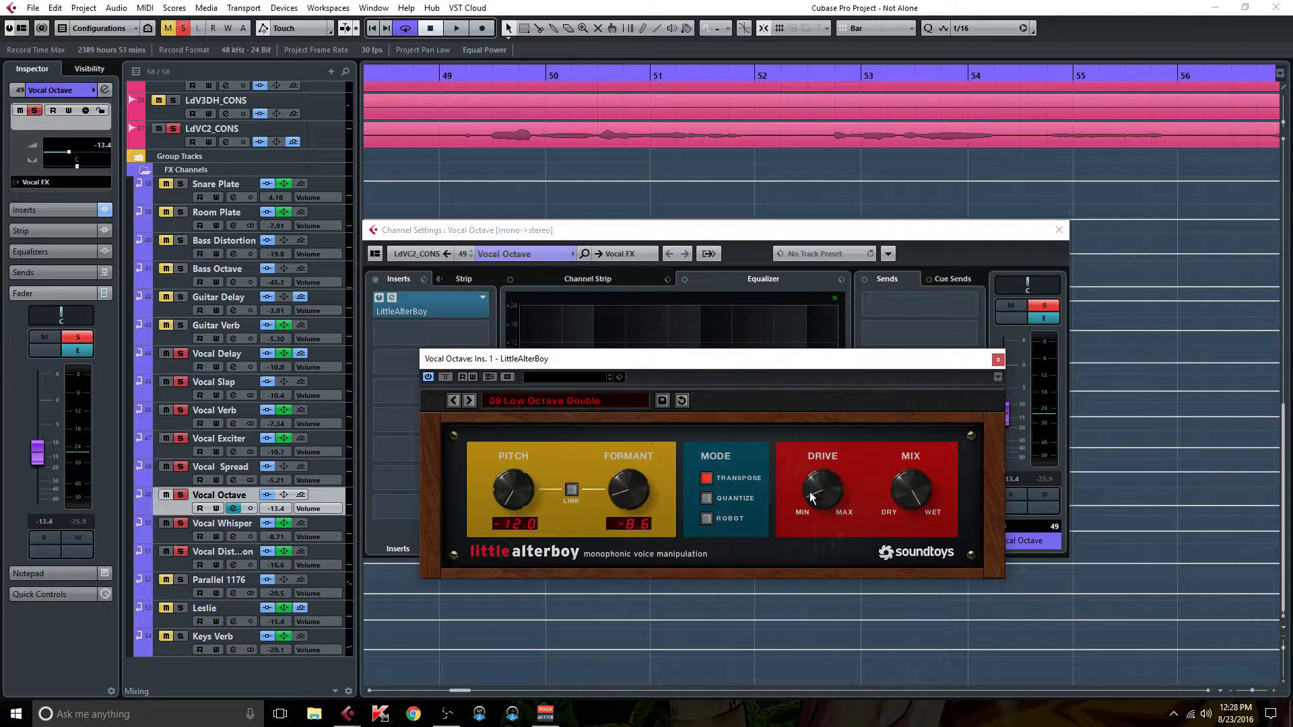
Step: Close LittleAlterBoy, look at Vocal Octave's low-cut EQ and close its channel settings
click(998, 359)
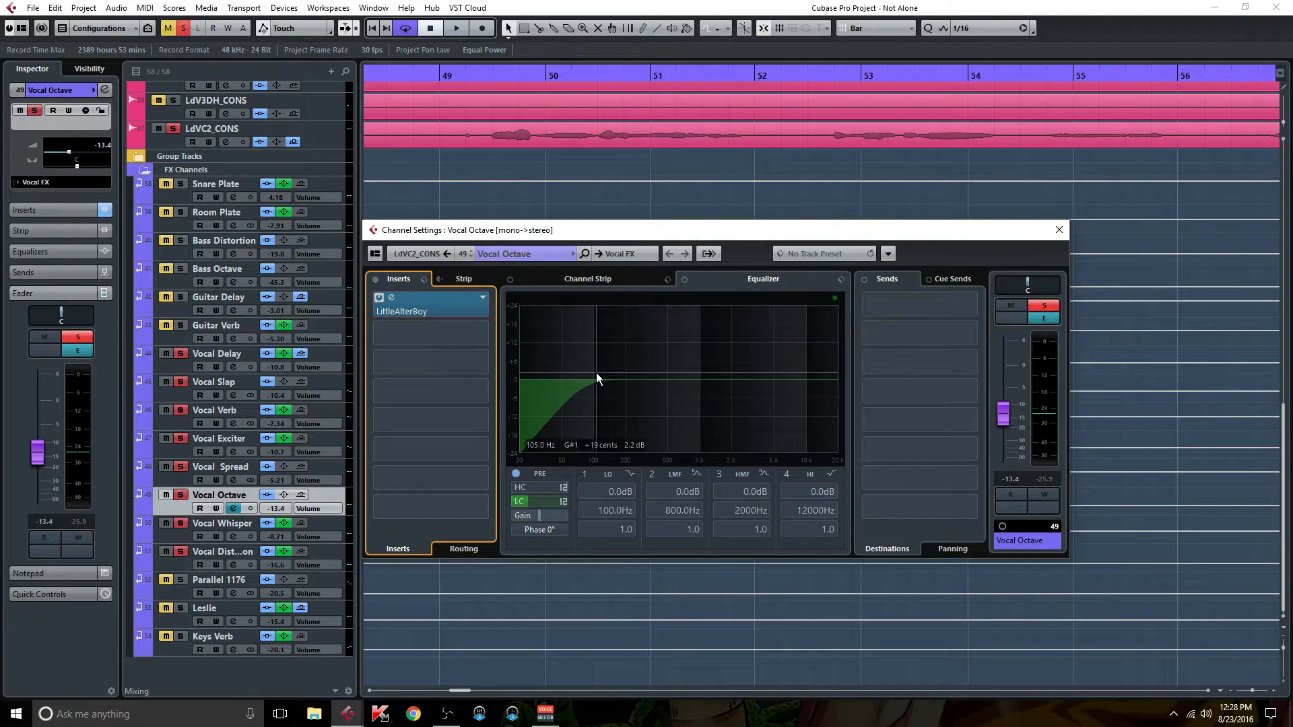
click(1059, 229)
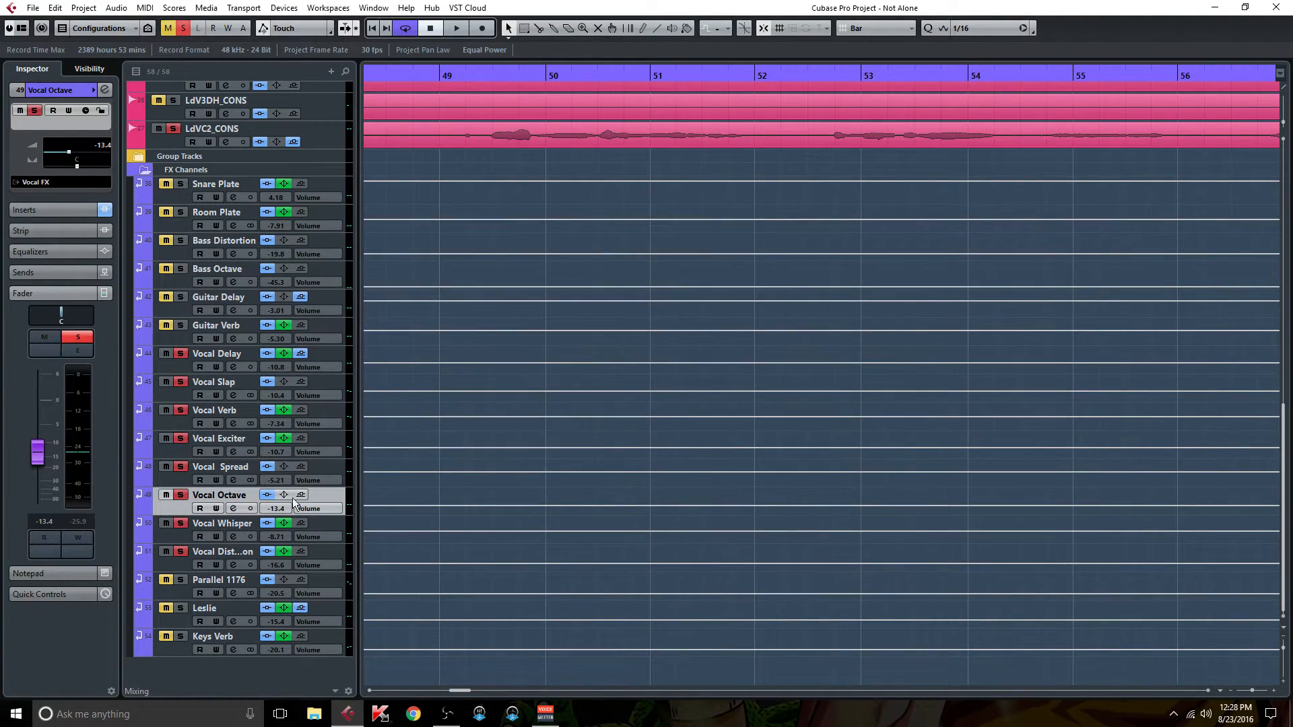
Step: Open Vocal Whisper's Morphoder Mono insert and examine its settings and the Whisper entry among its presets
click(234, 536)
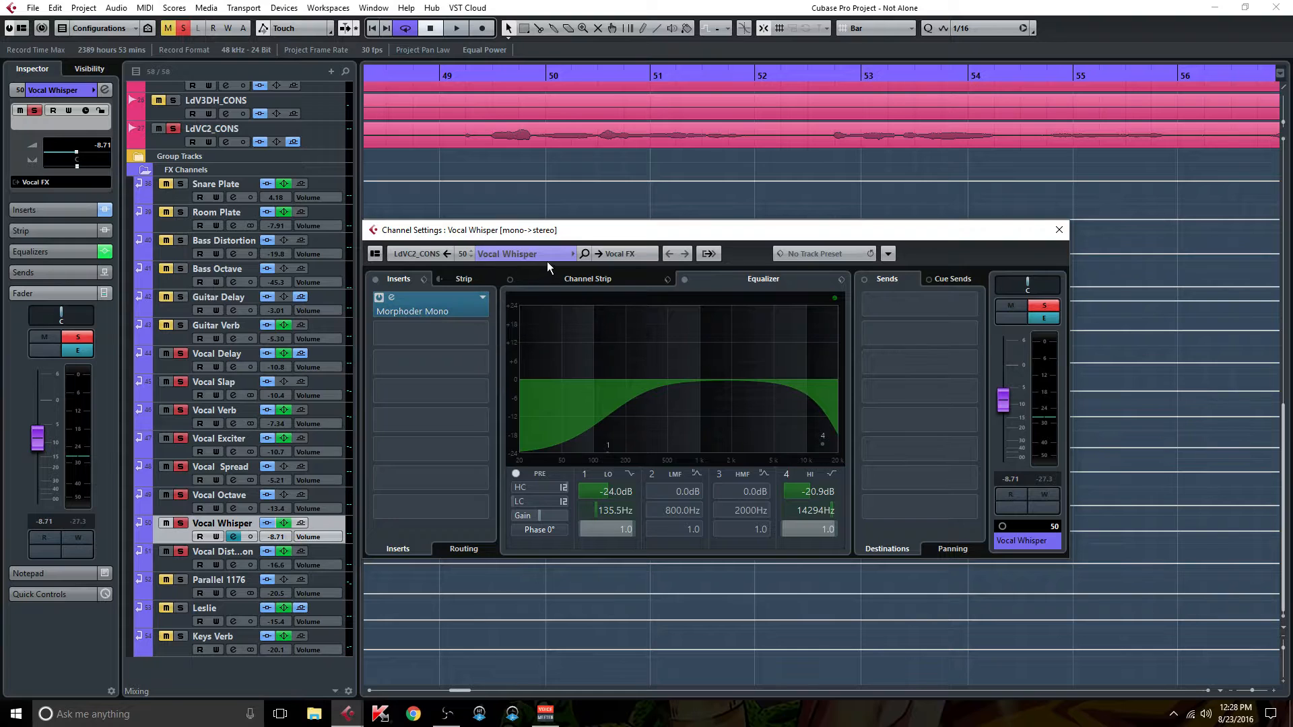
double_click(416, 313)
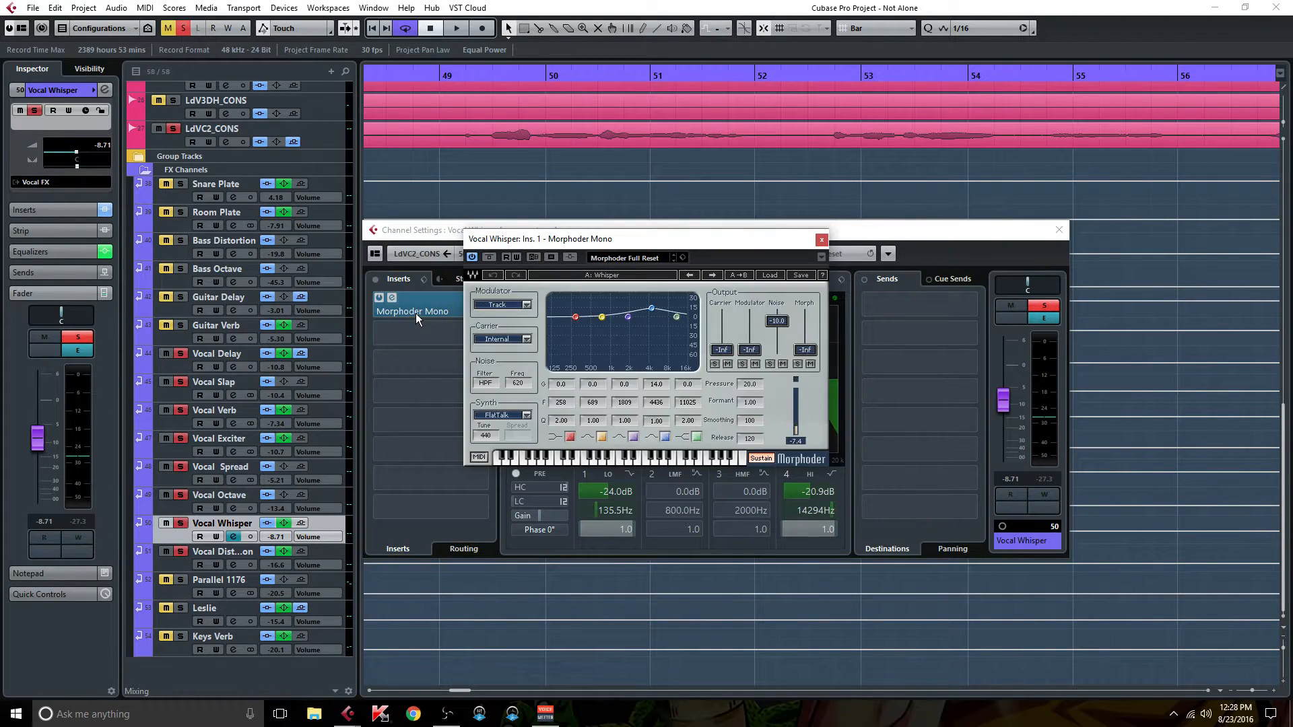
drag(683, 236, 757, 313)
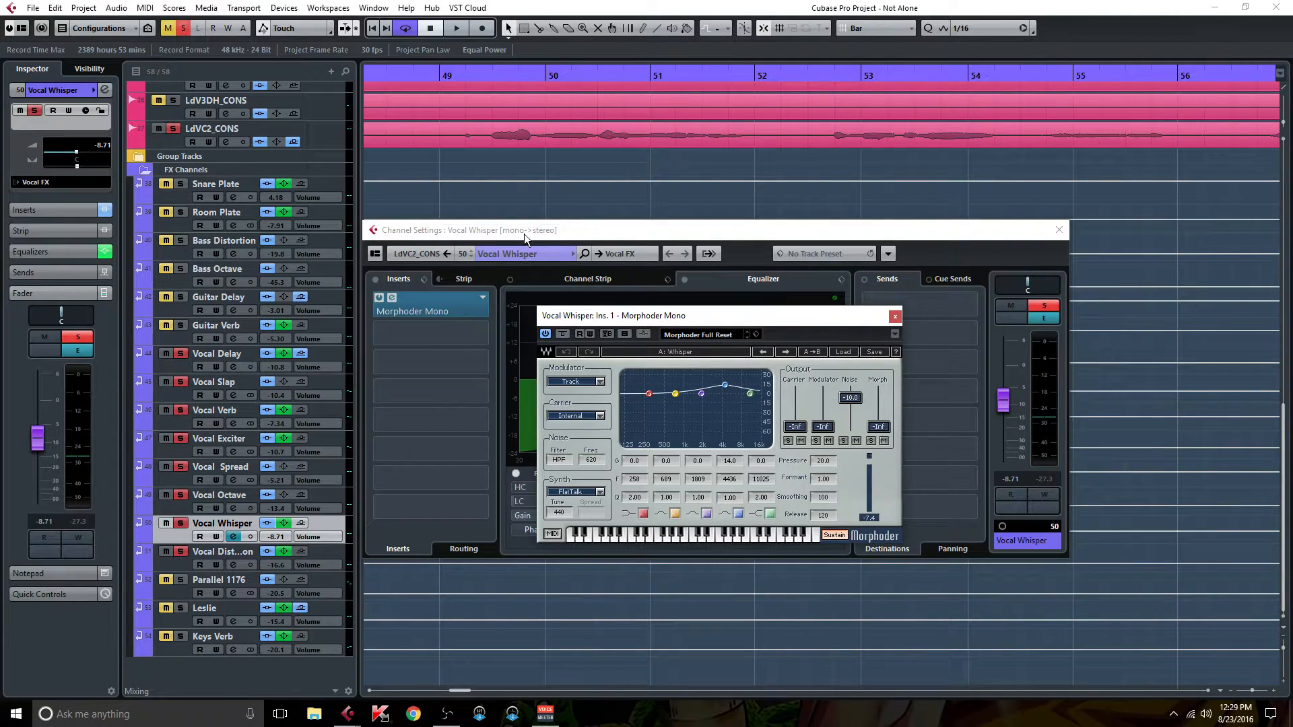
click(598, 139)
click(711, 334)
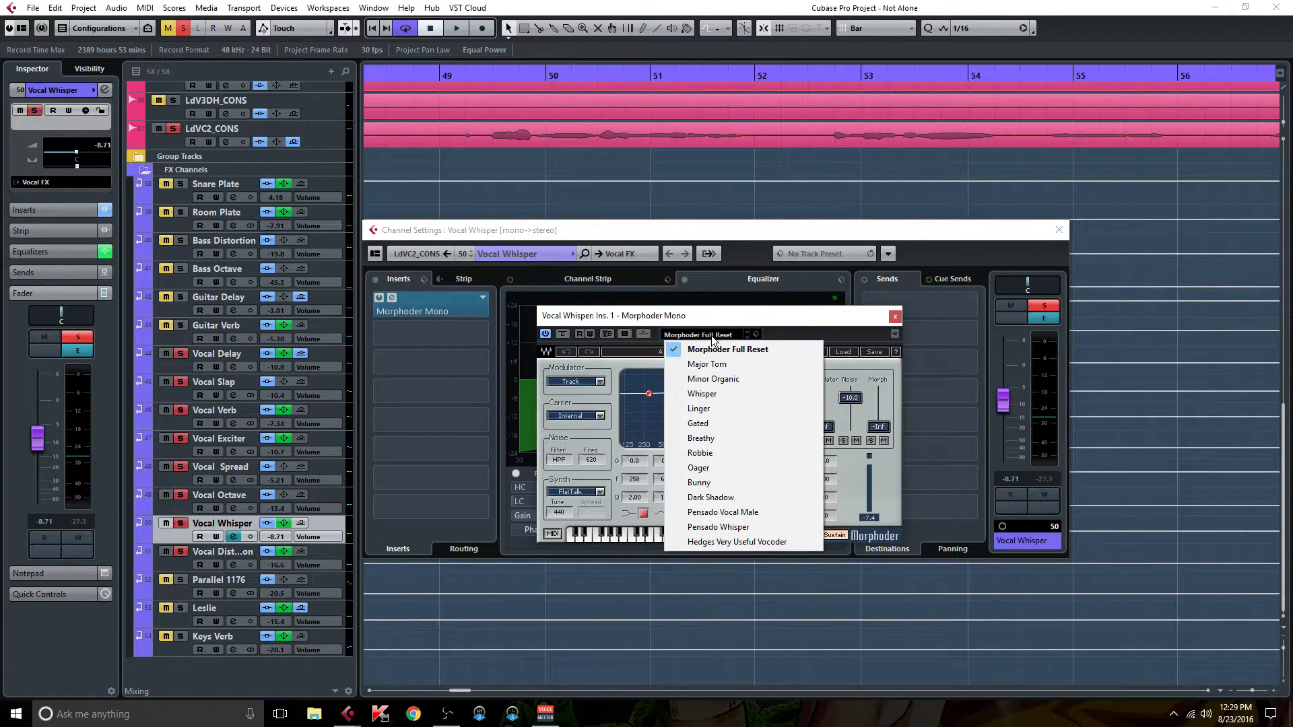
click(709, 396)
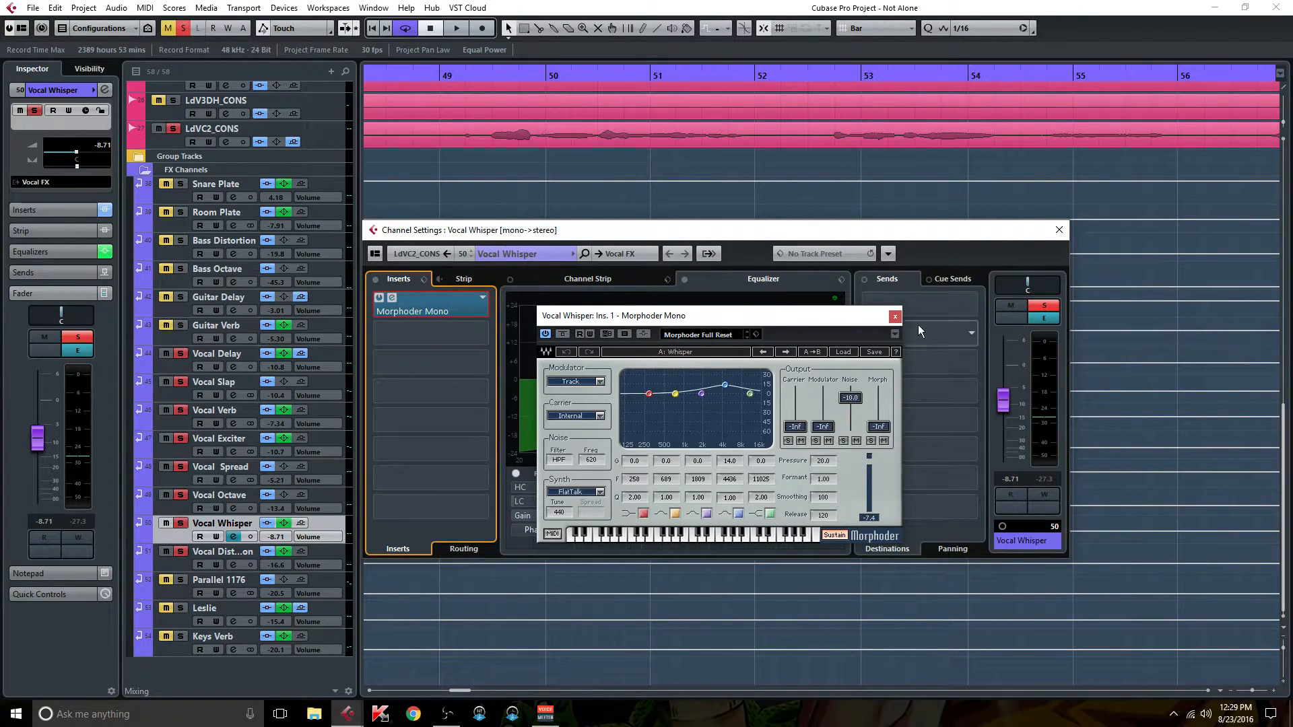
Step: Close Morphoder and examine Vocal Whisper's low and high EQ bands in its channel settings
click(895, 317)
click(895, 317)
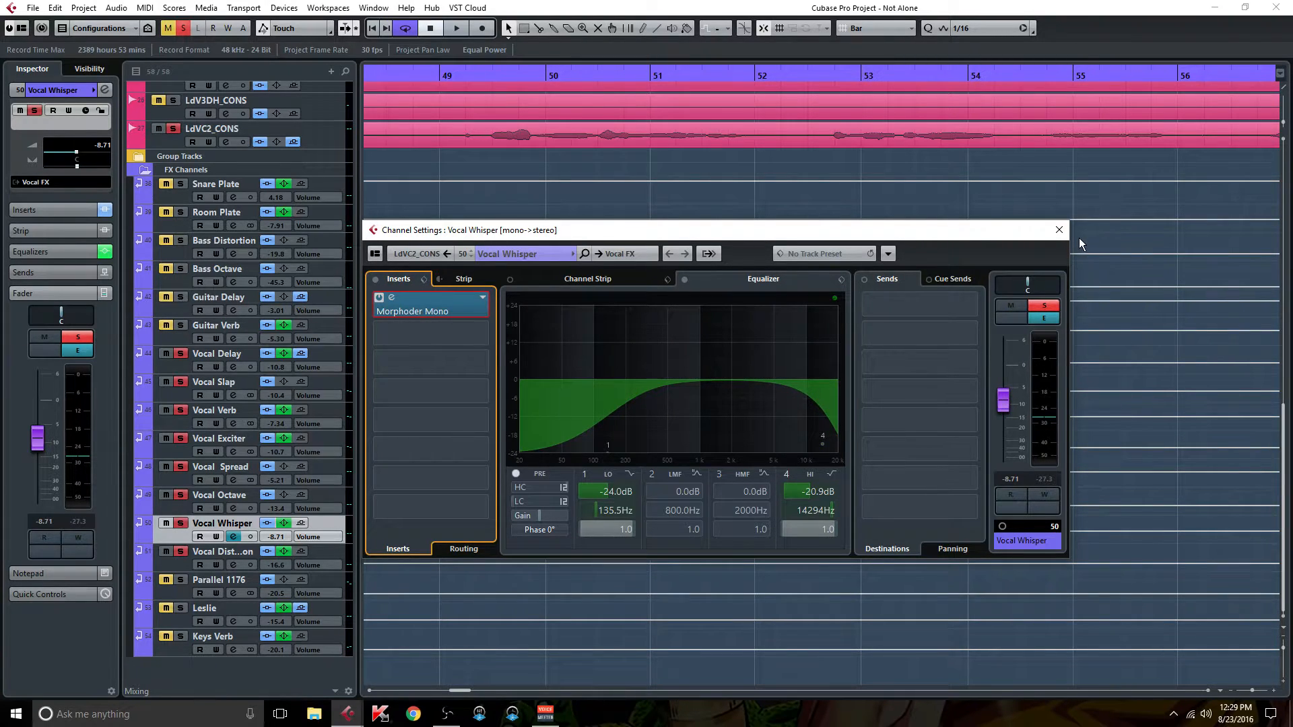
click(1059, 230)
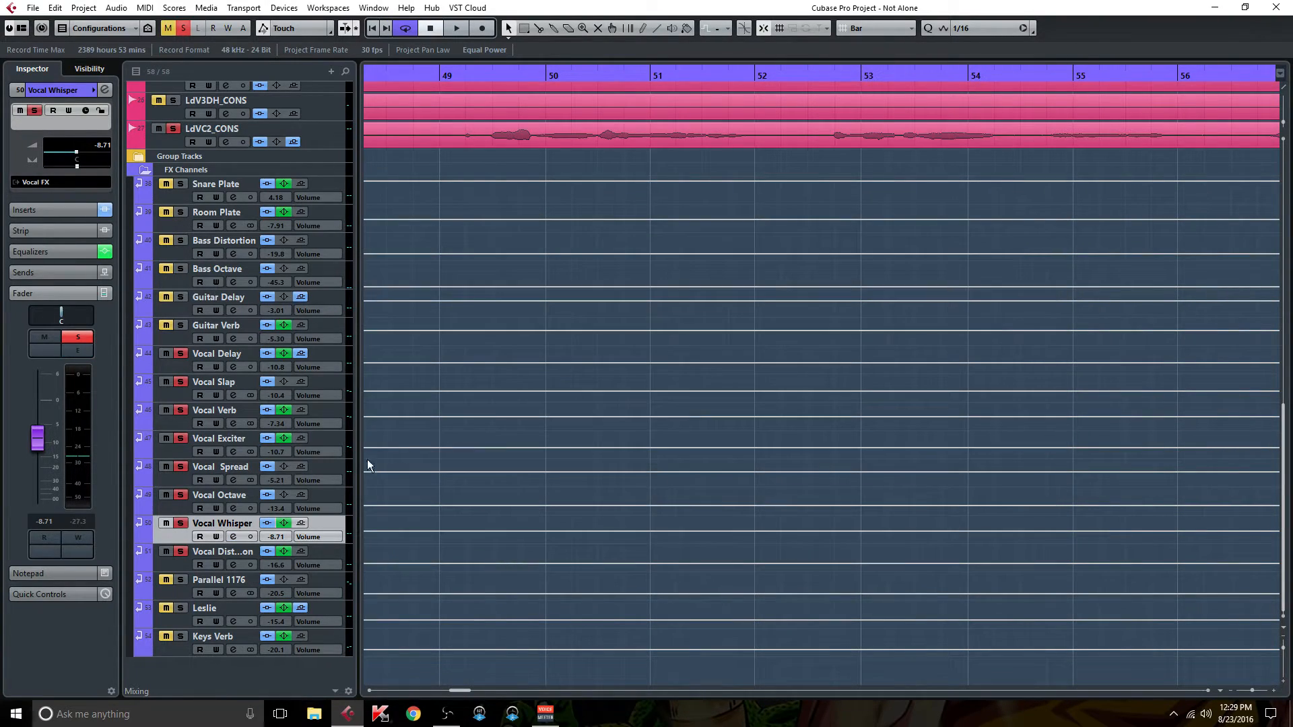
click(232, 536)
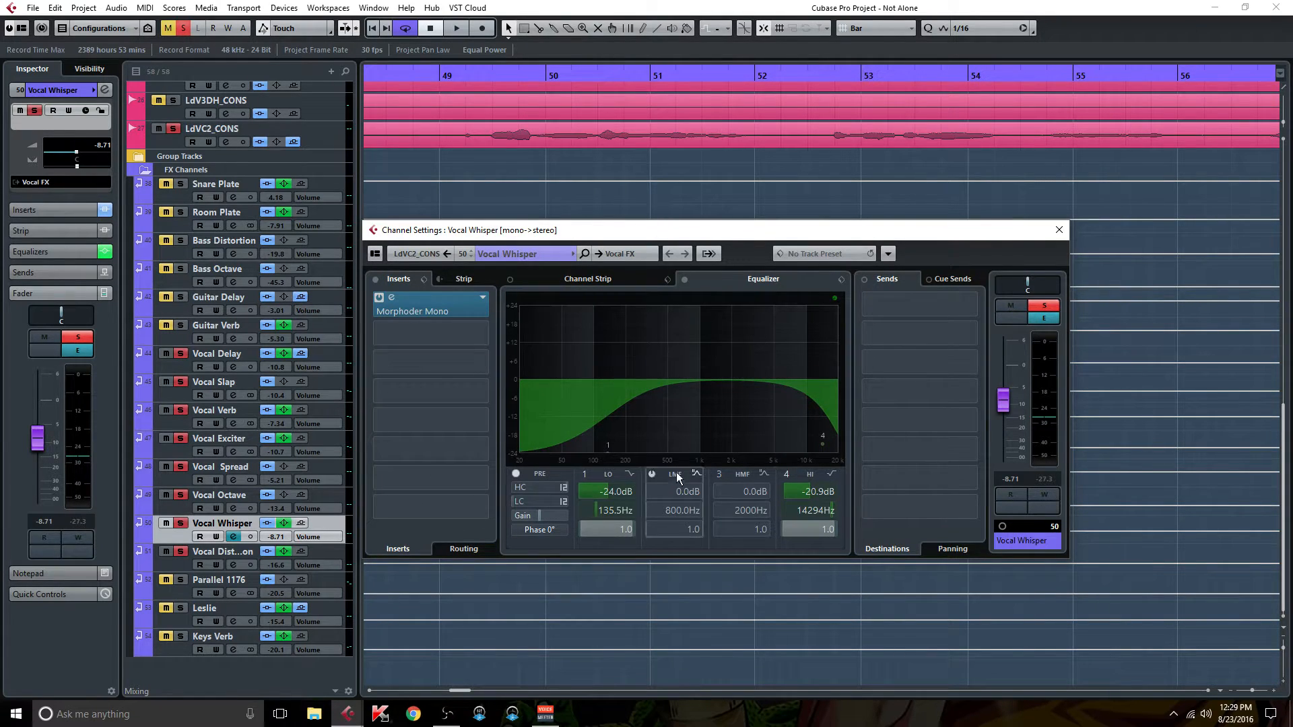
click(1058, 232)
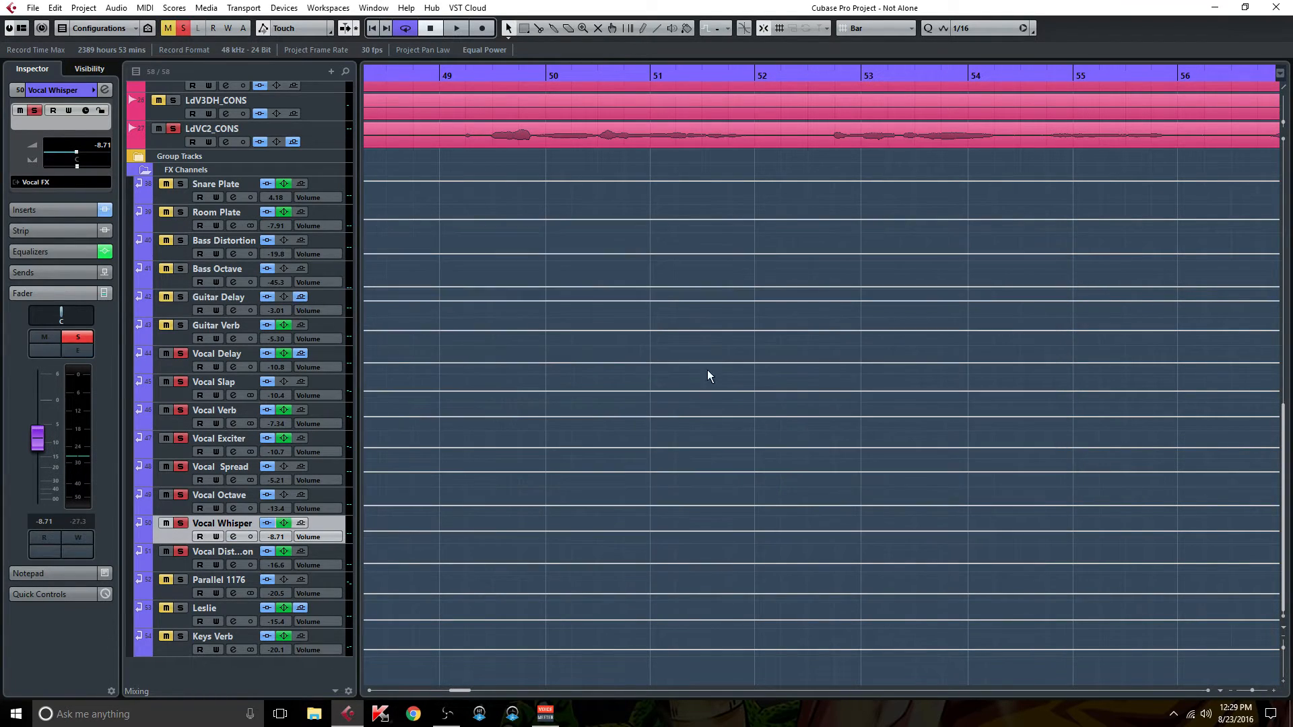
Step: Inspect Vocal Distortion's EQ and the amp controls of its GA Classics - CLEAN insert, then close both windows
click(233, 564)
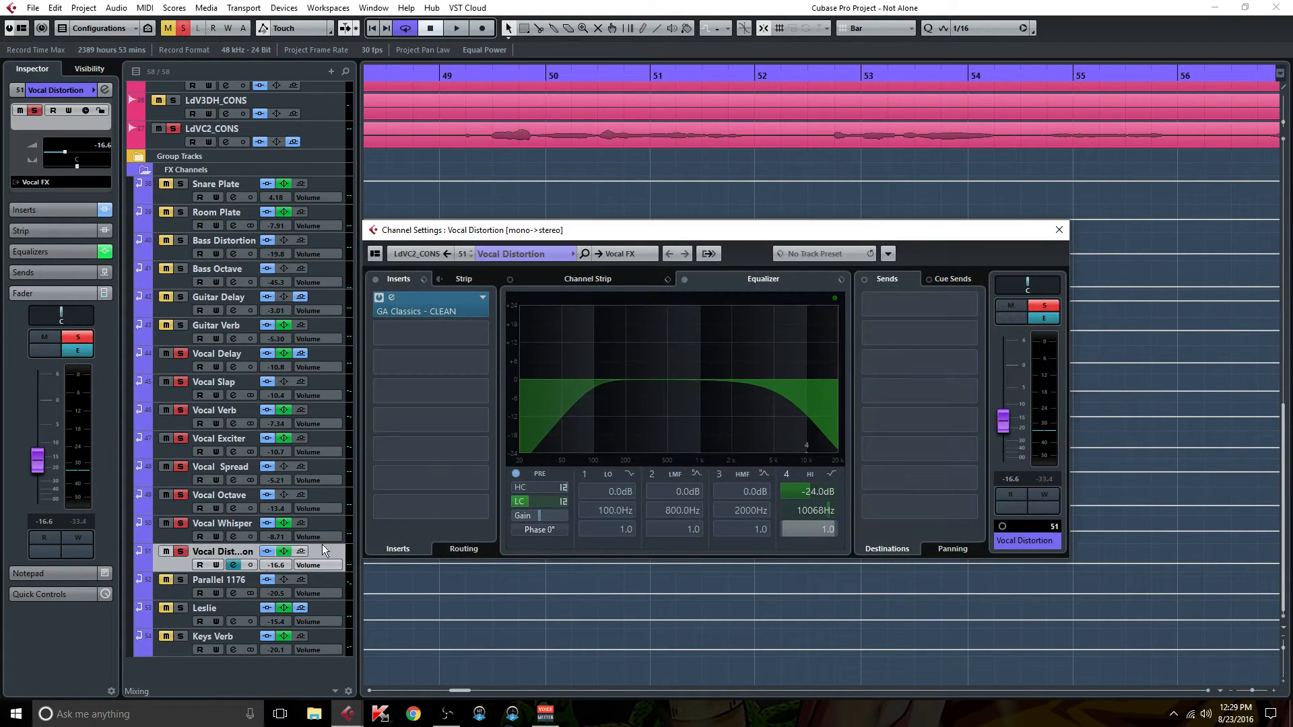
click(429, 306)
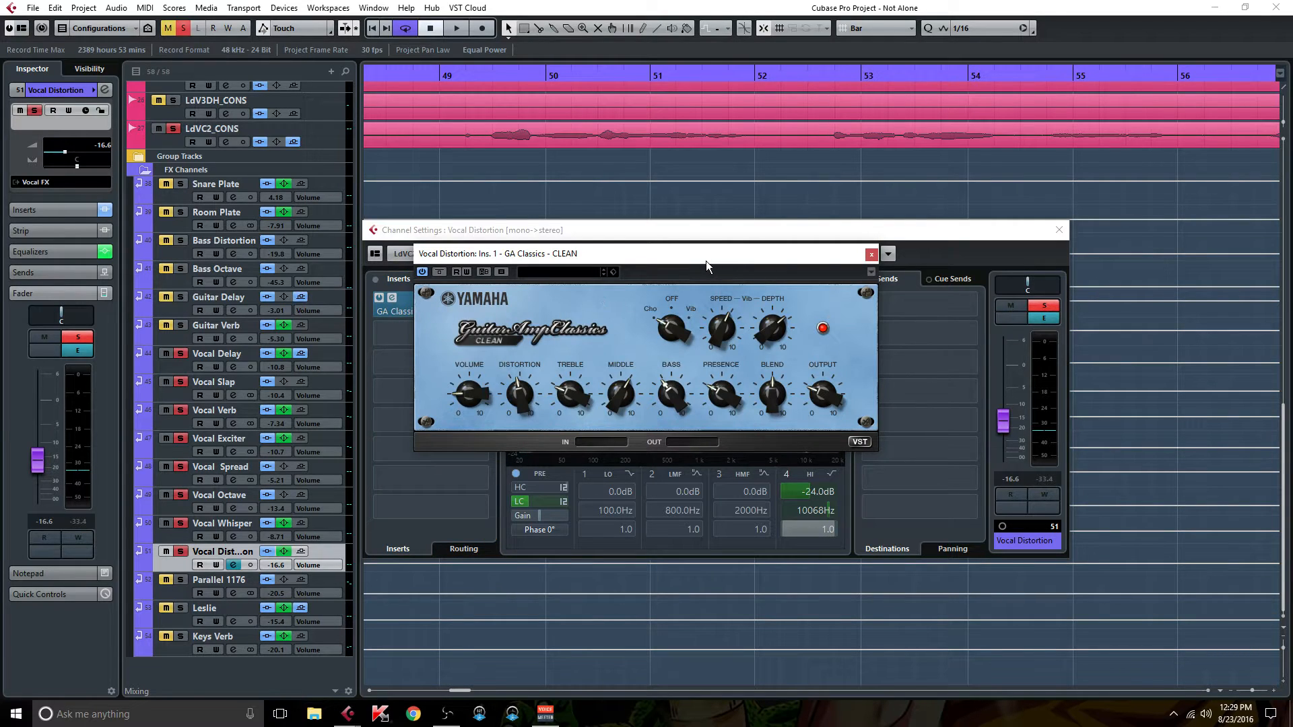
drag(694, 253, 633, 386)
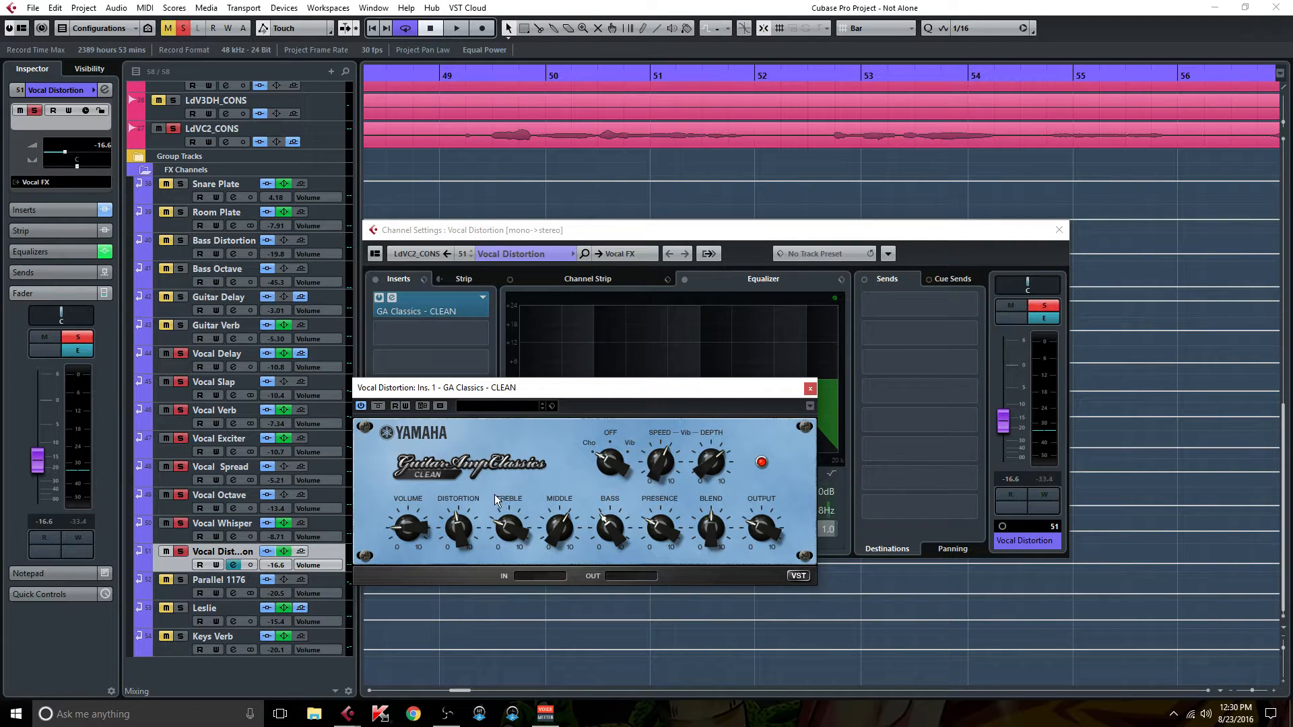
mouse_move(458, 532)
mouse_move(668, 457)
click(810, 388)
click(1058, 231)
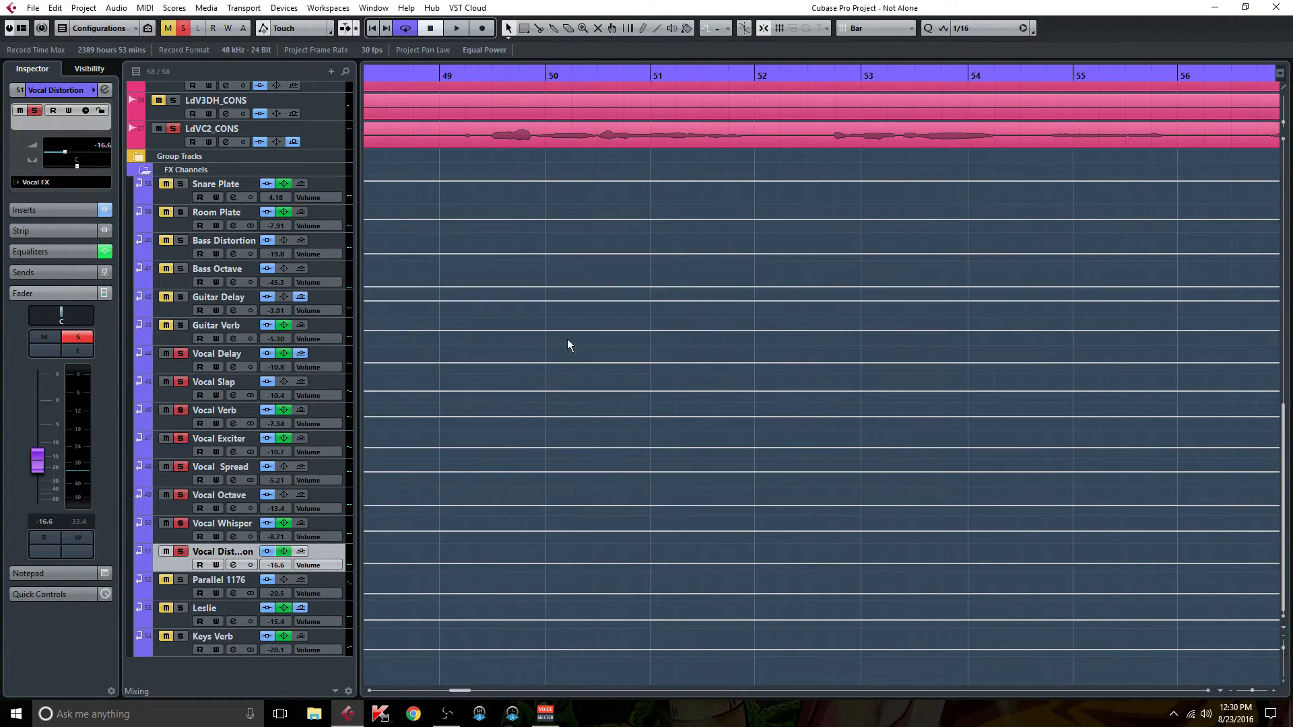
click(233, 367)
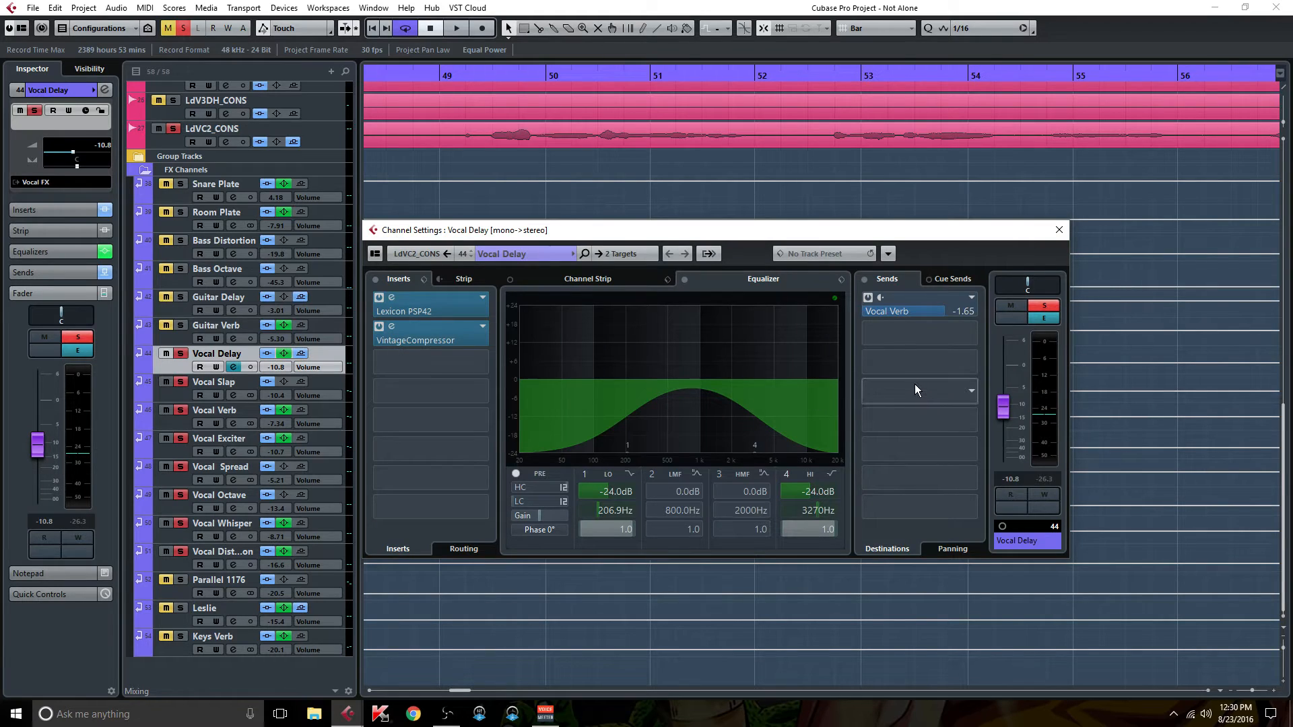
click(434, 309)
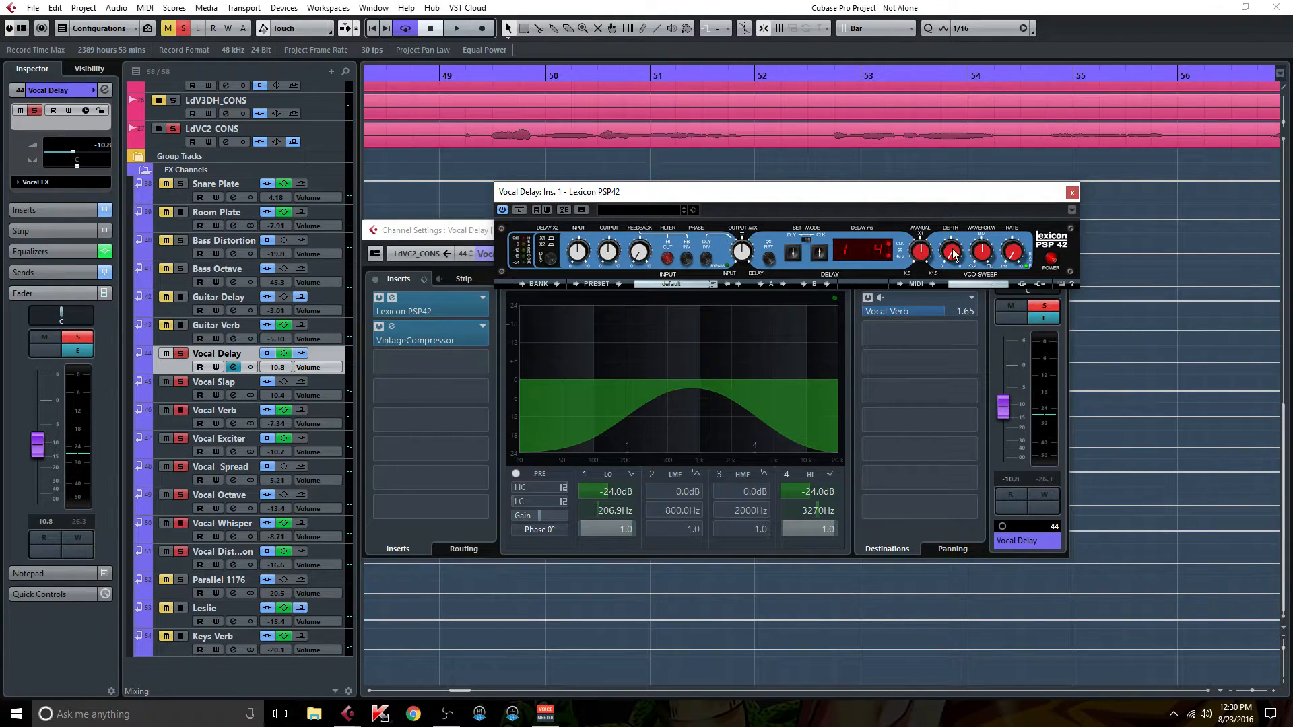
click(1072, 193)
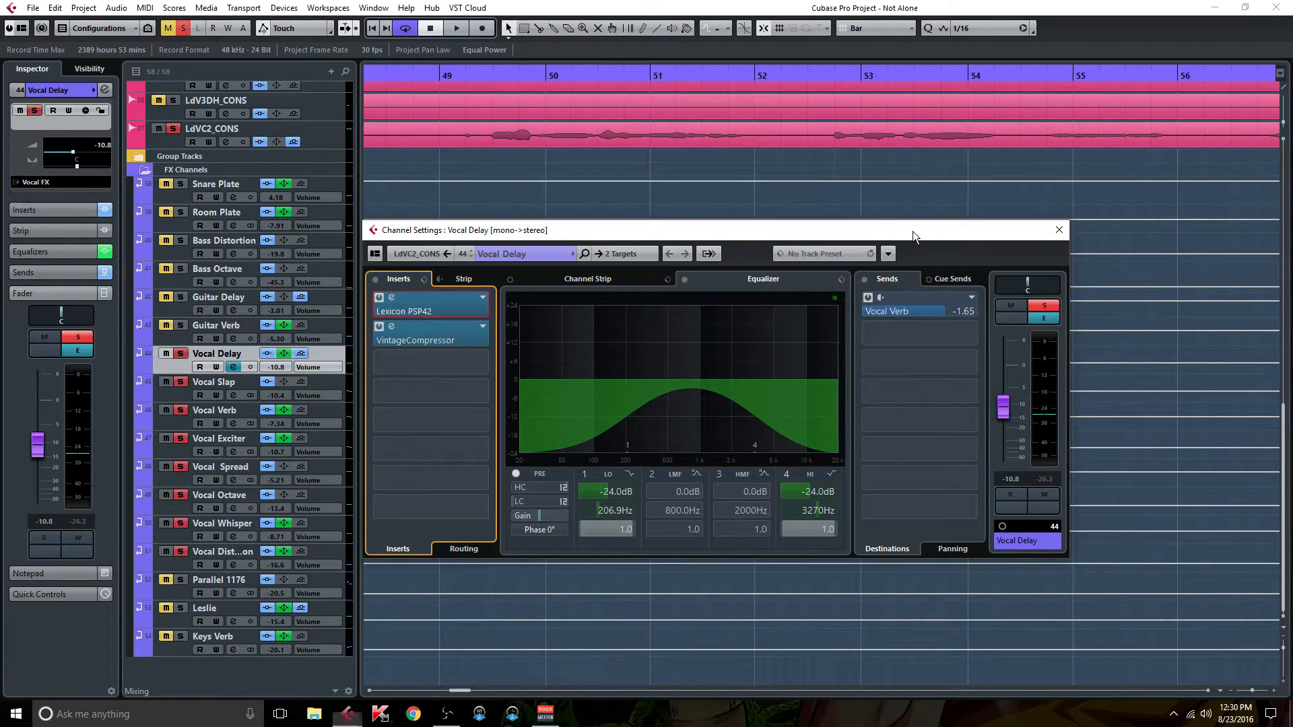
Step: Inspect the side-chain on Vocal Delay's VintageCompressor and the LdVC2_CONS send that feeds it
click(434, 333)
drag(596, 306, 802, 439)
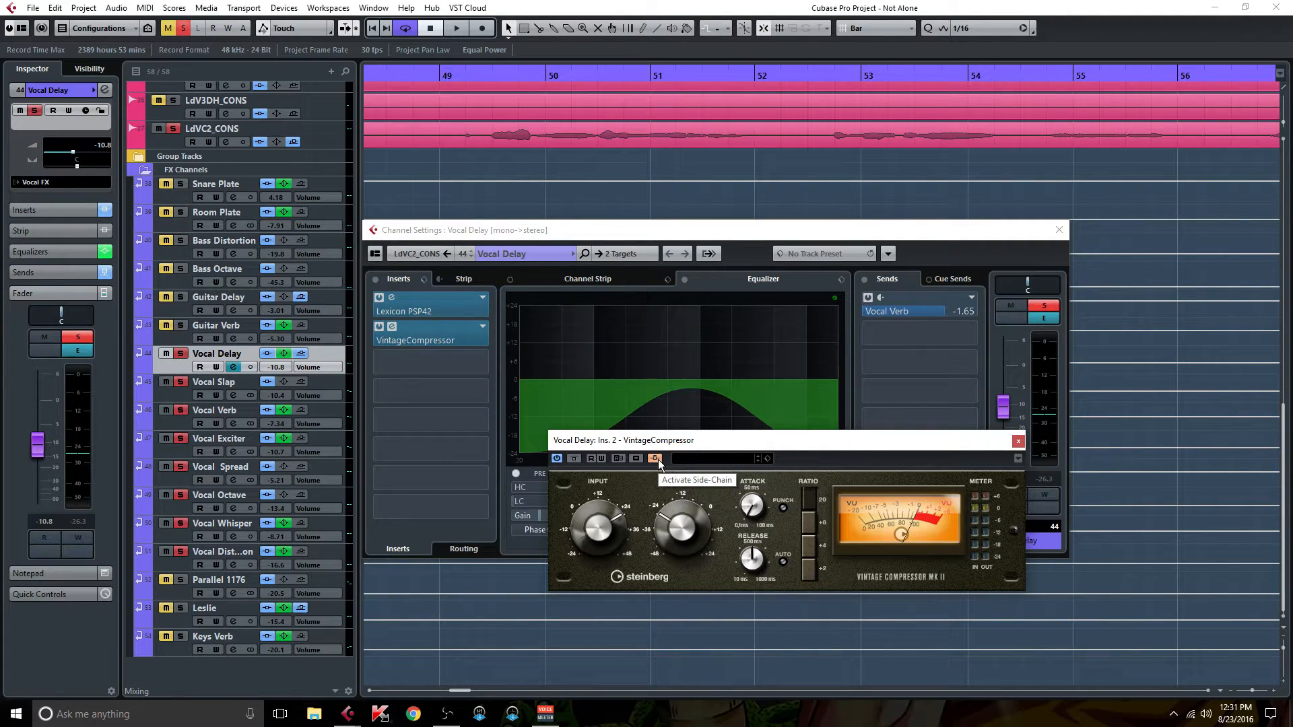
click(226, 140)
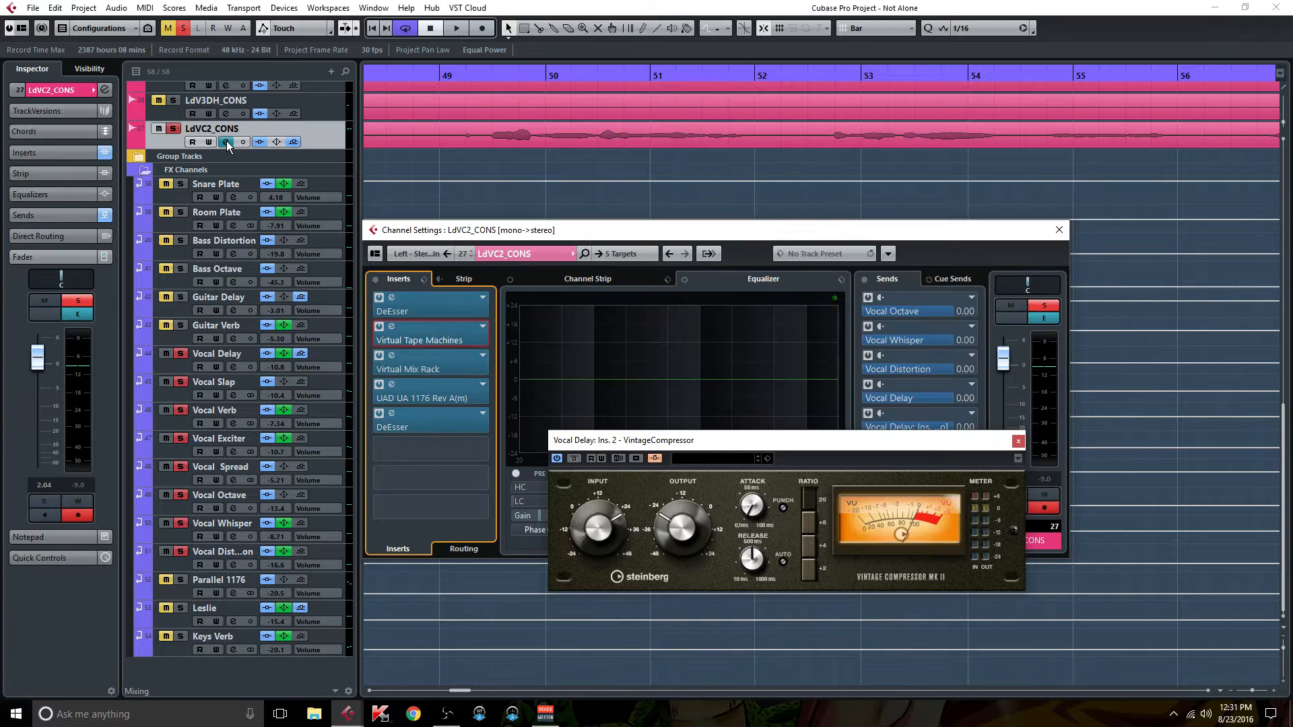
drag(789, 442, 902, 498)
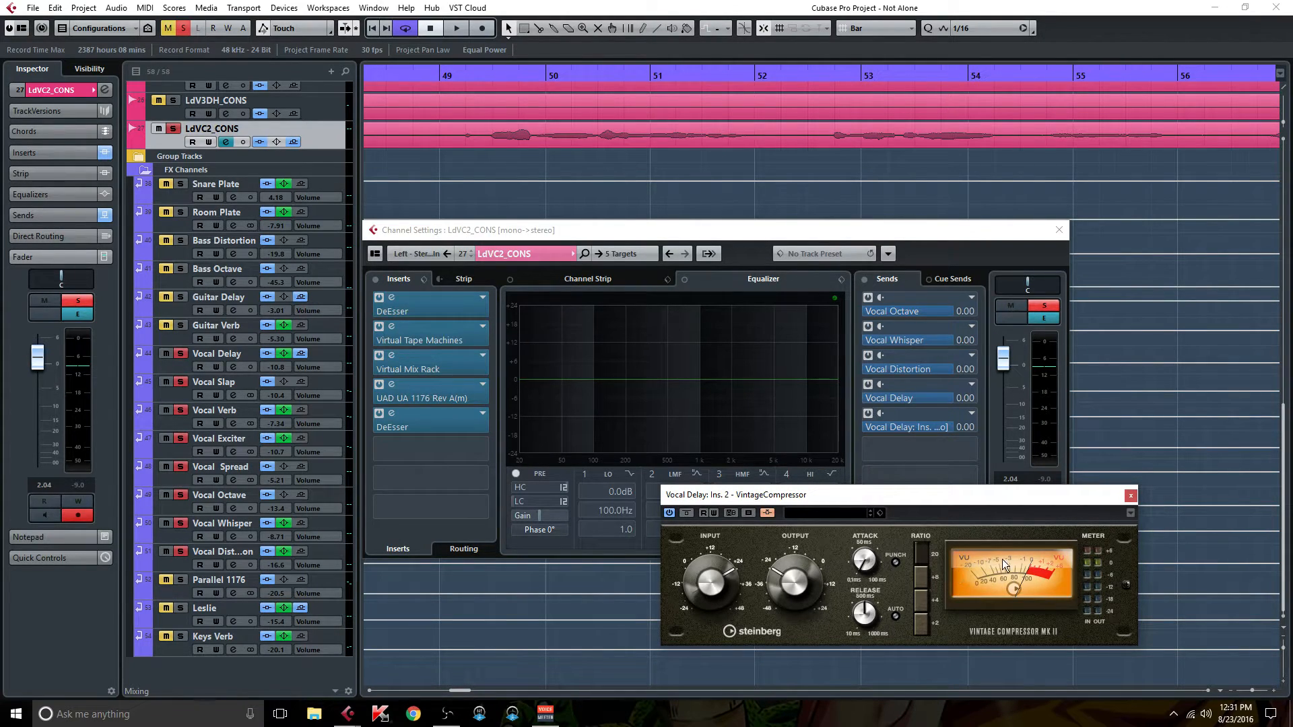
click(1131, 496)
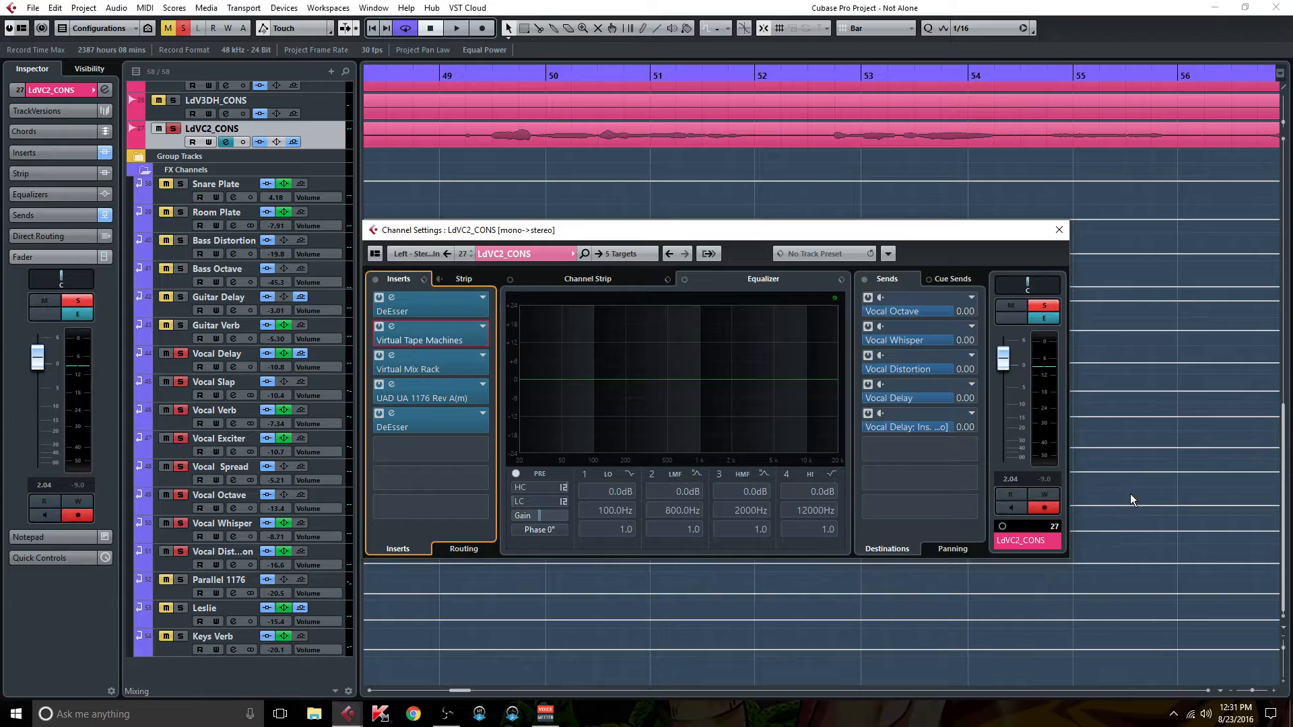
Step: Check Vocal Delay's send to Vocal Verb, toggle the channel's solo off and on, and close its settings
click(233, 368)
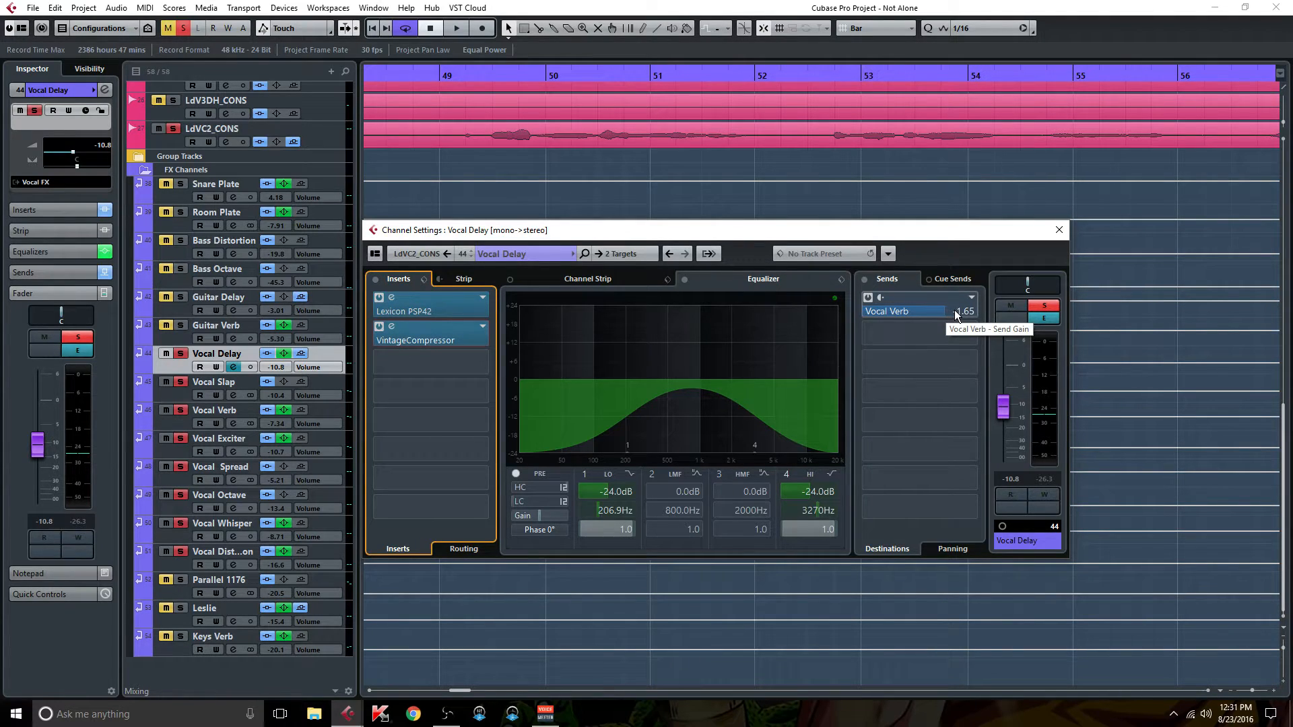
click(1044, 307)
click(1045, 307)
click(1060, 229)
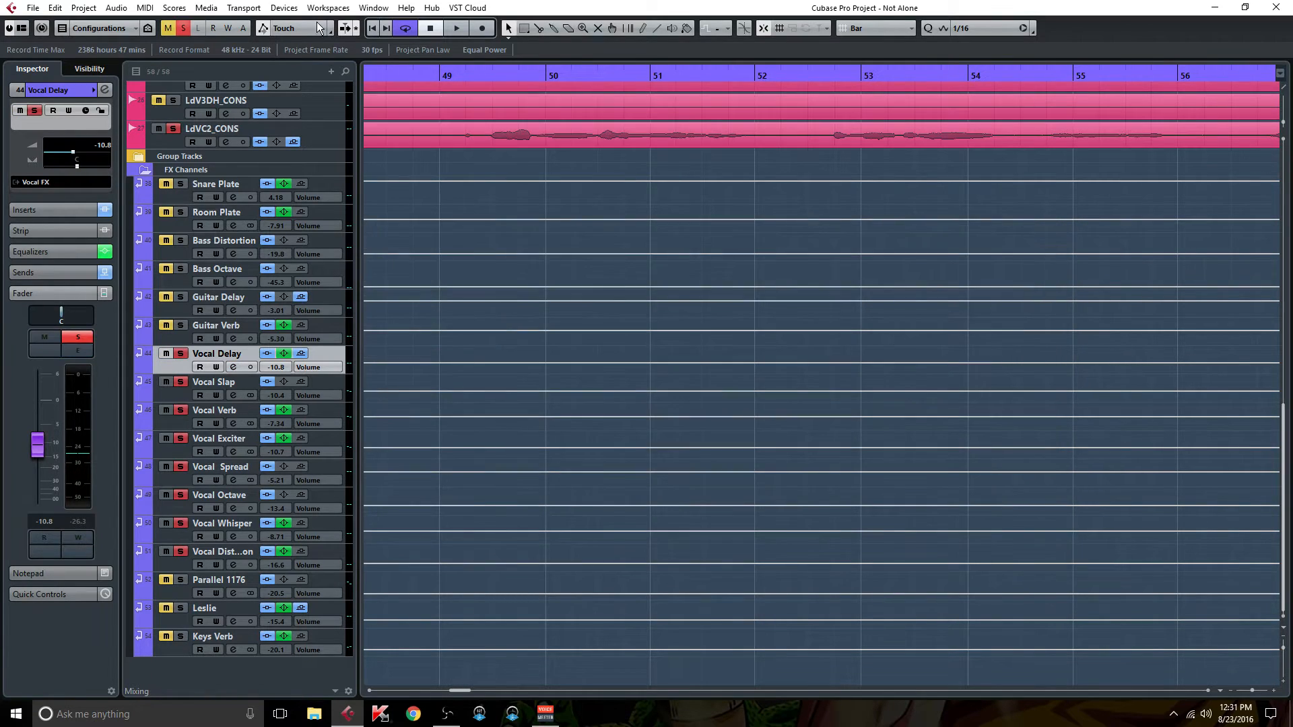
Step: Deactivate all solos in the project and collapse the FX Channels folder
click(183, 27)
click(145, 168)
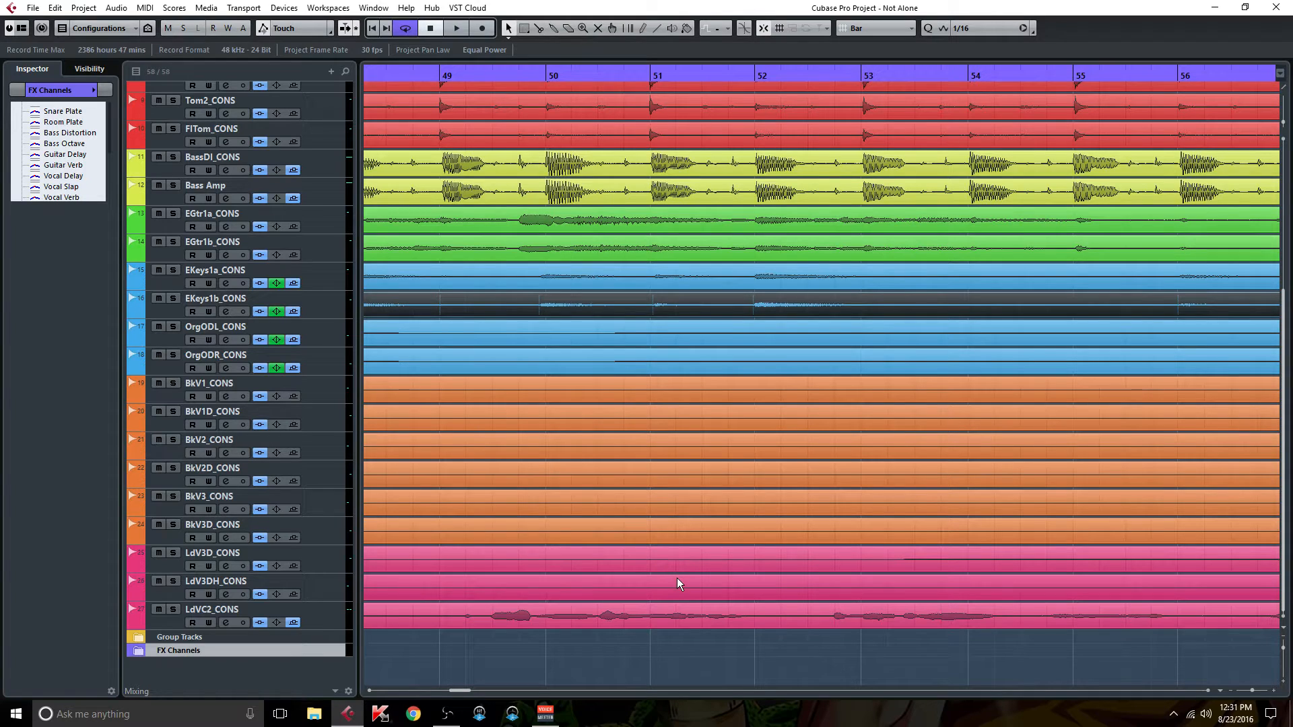
Step: Solo LdVC2_CONS and play it from bar 37 with its channel settings open
drag(466, 693, 449, 691)
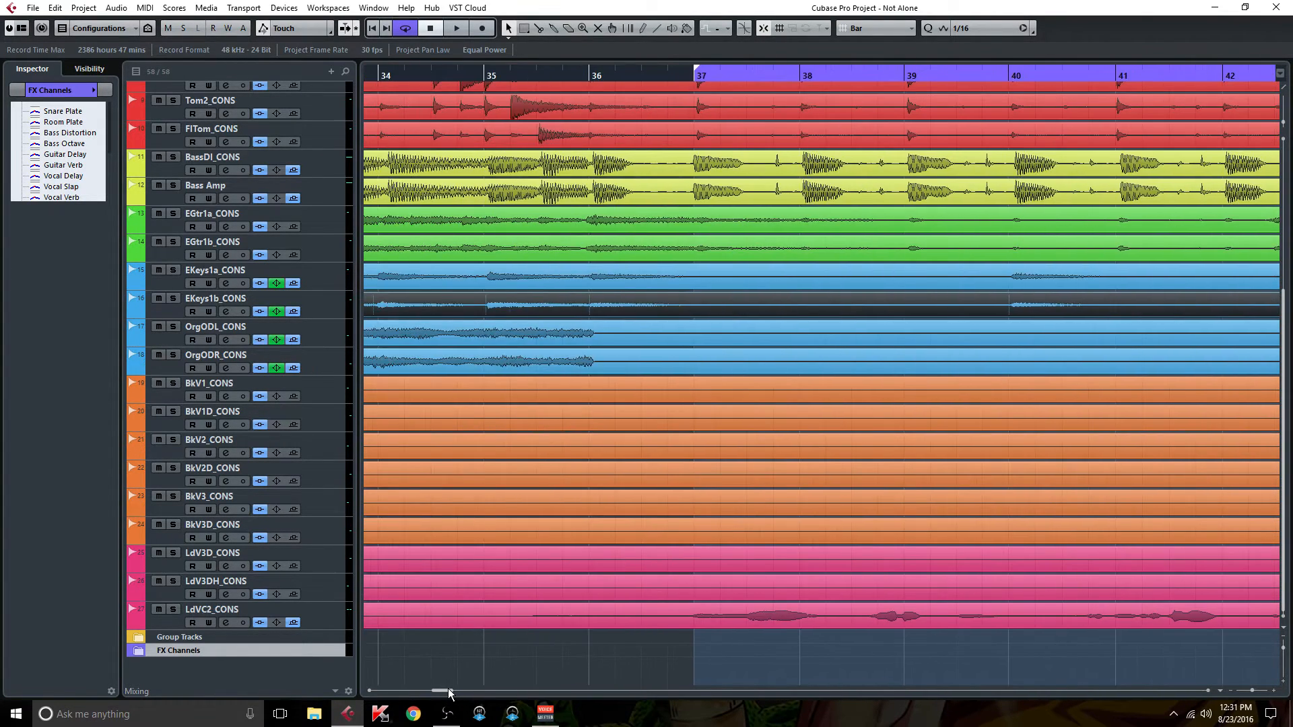
click(669, 81)
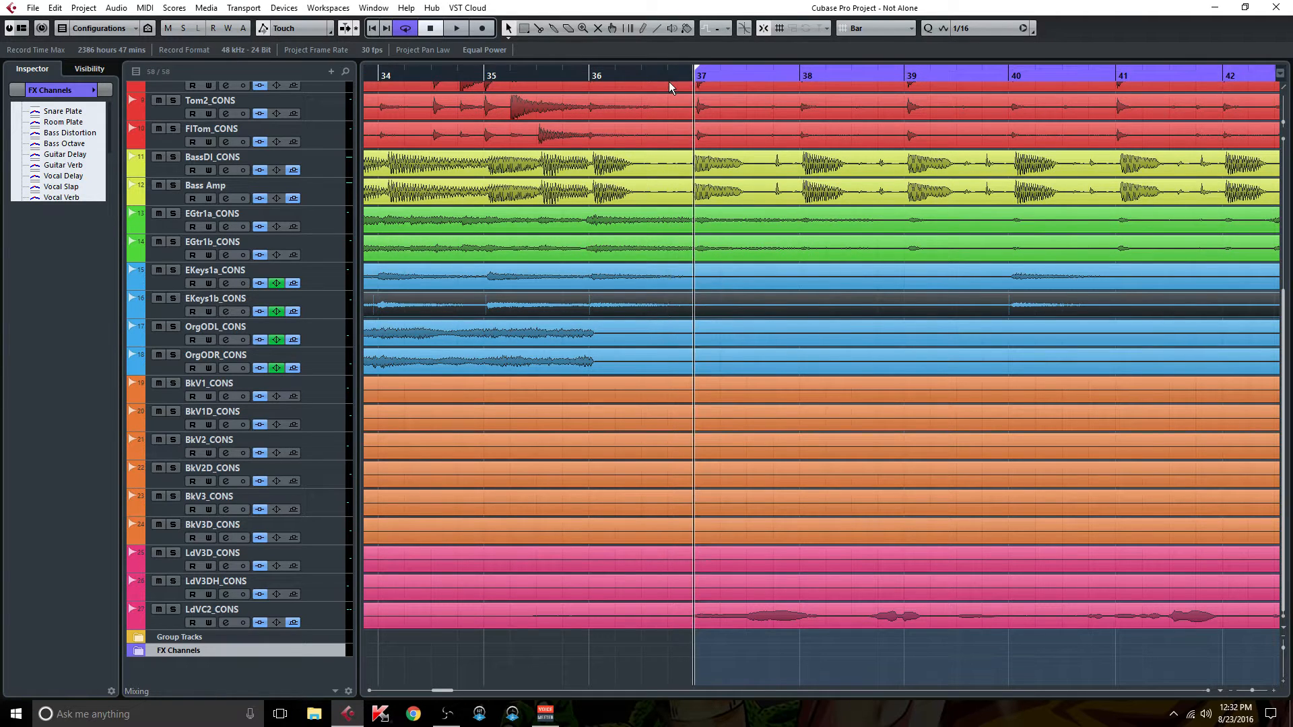
click(226, 623)
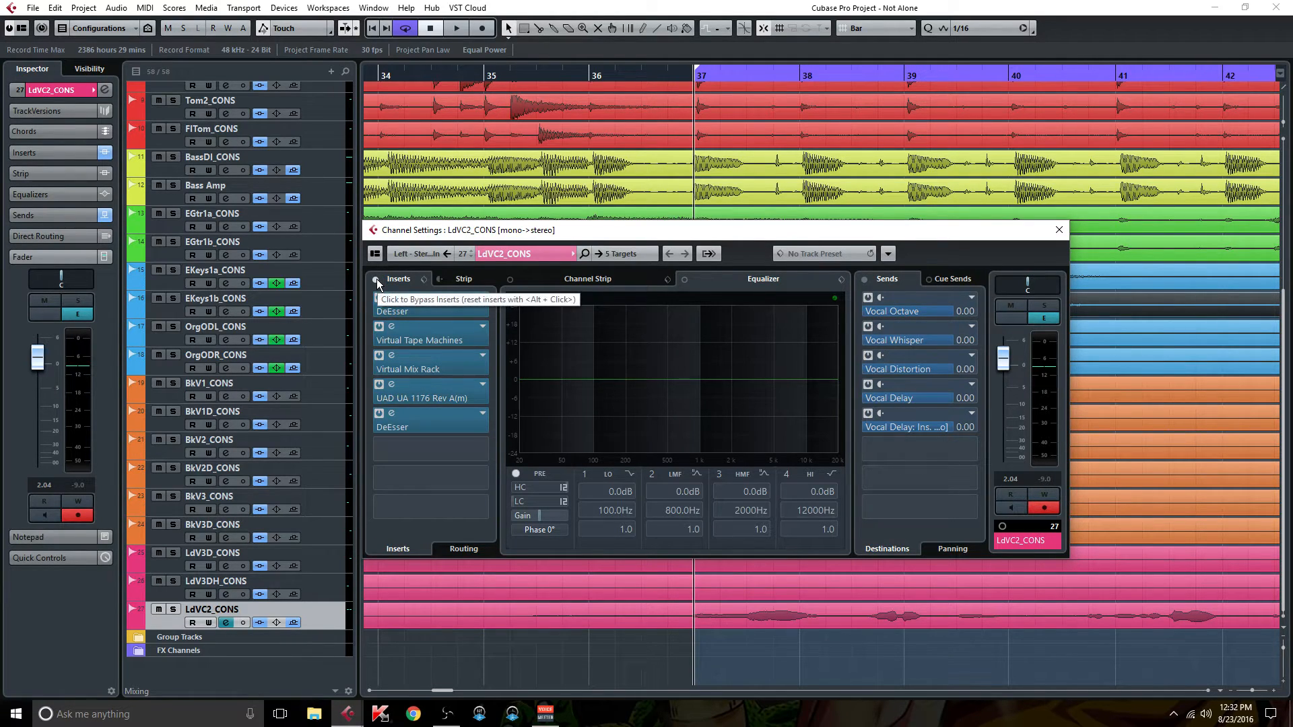
click(173, 609)
click(226, 622)
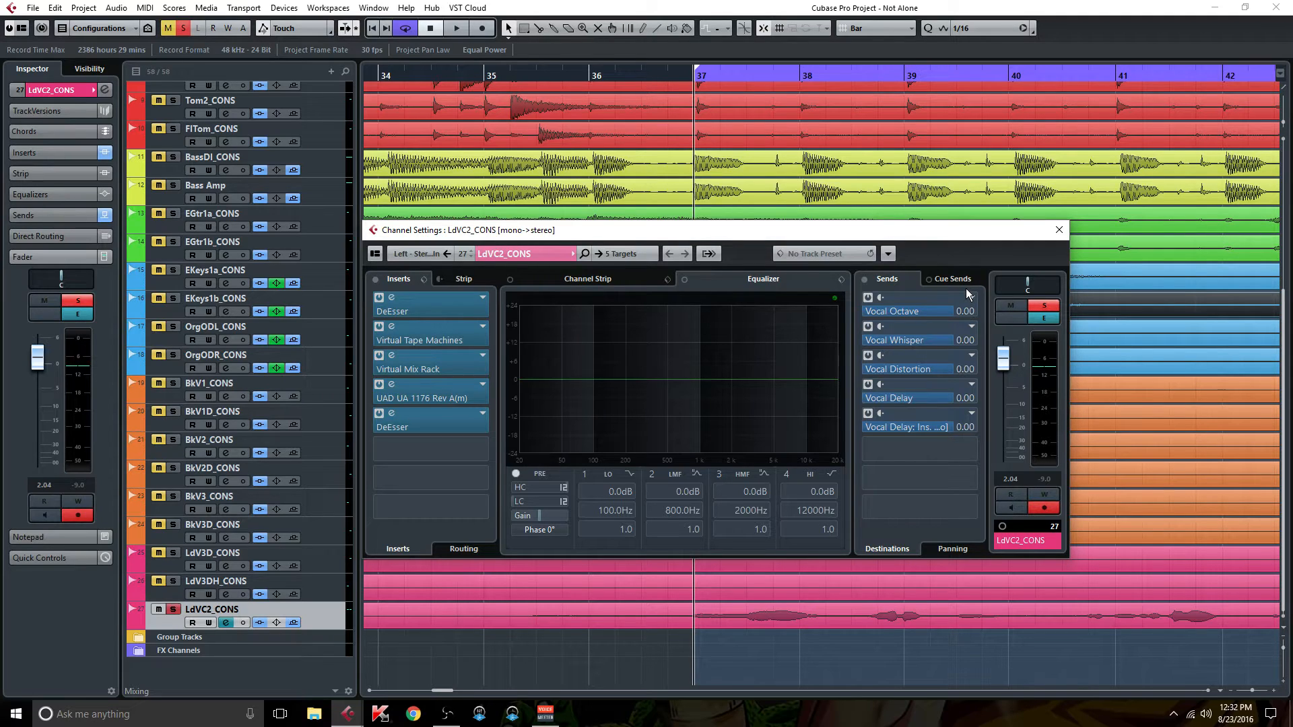
key(space)
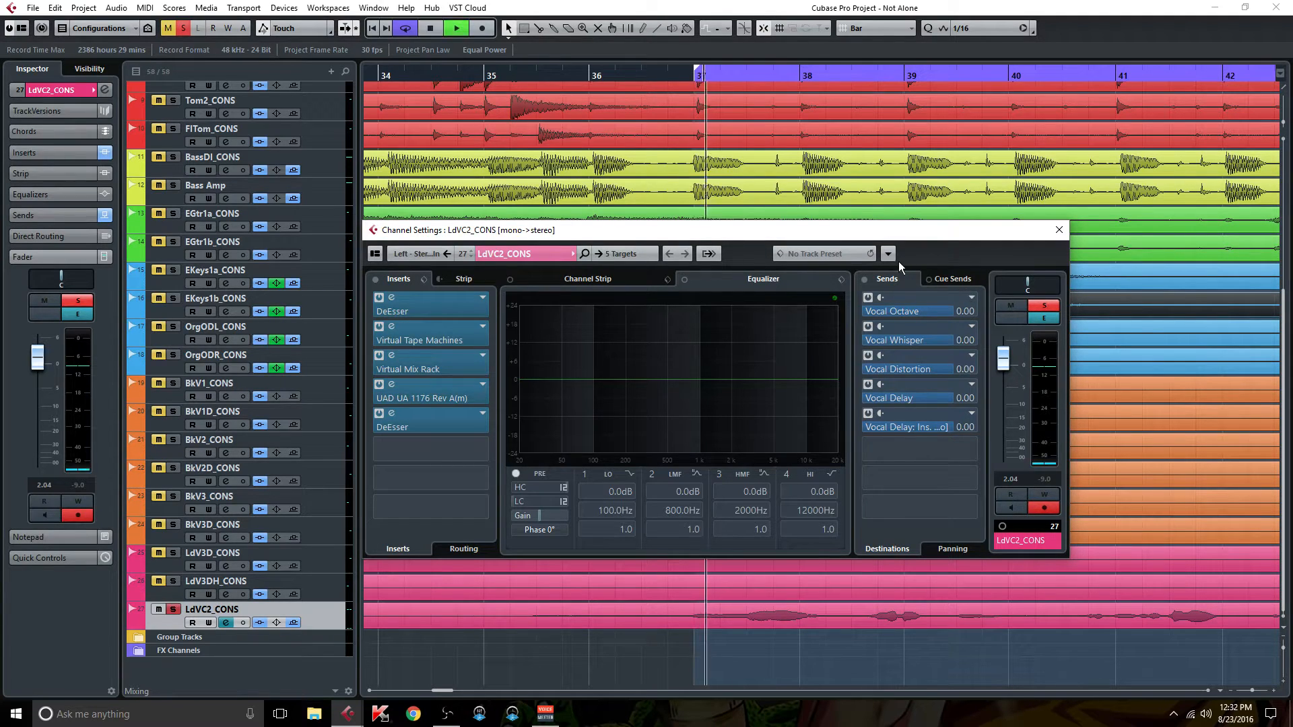
Step: Compare the lead vocal during playback by bypassing LdVC2_CONS's sends and inserts, then reactivating both
click(866, 281)
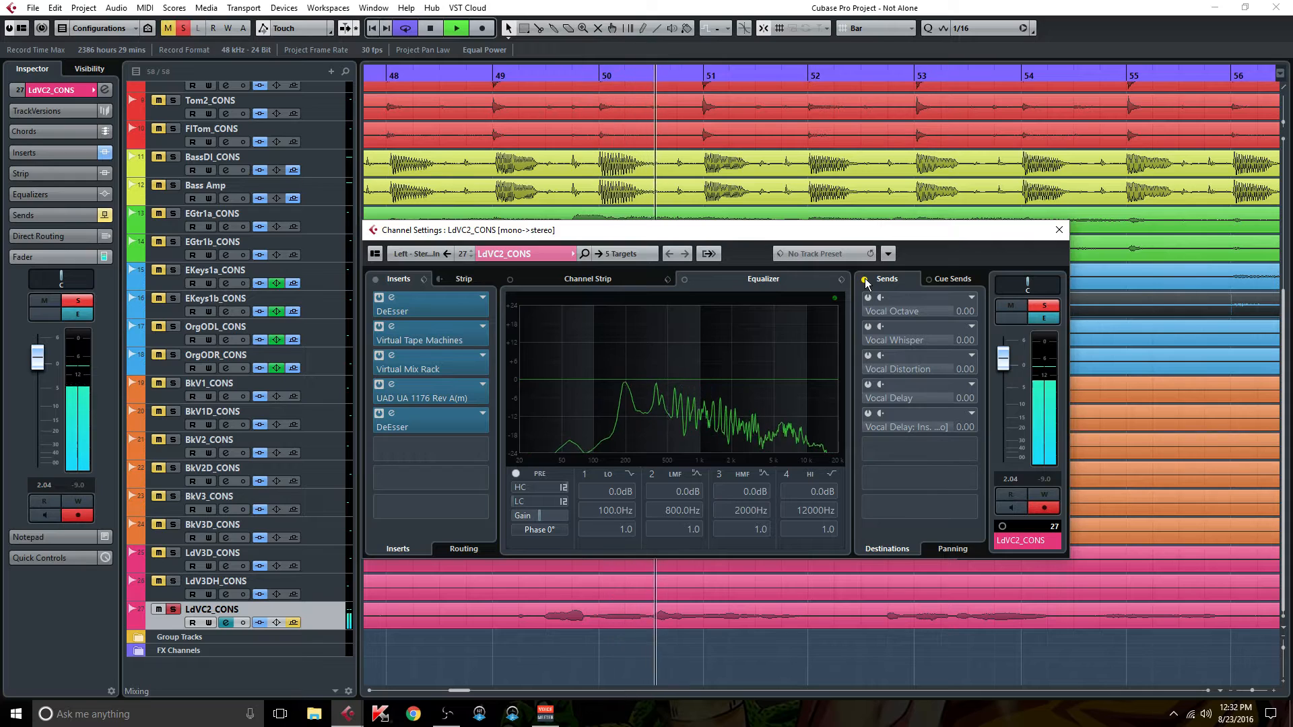
click(375, 280)
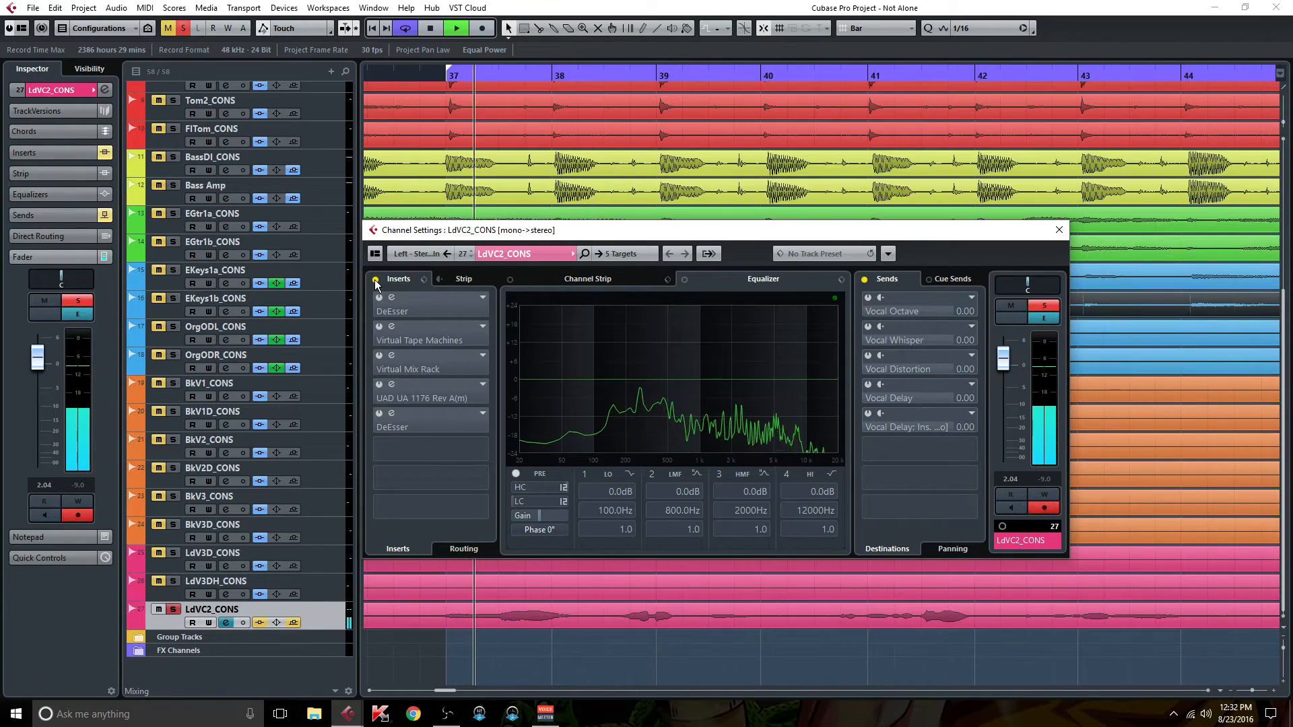
click(375, 280)
click(864, 279)
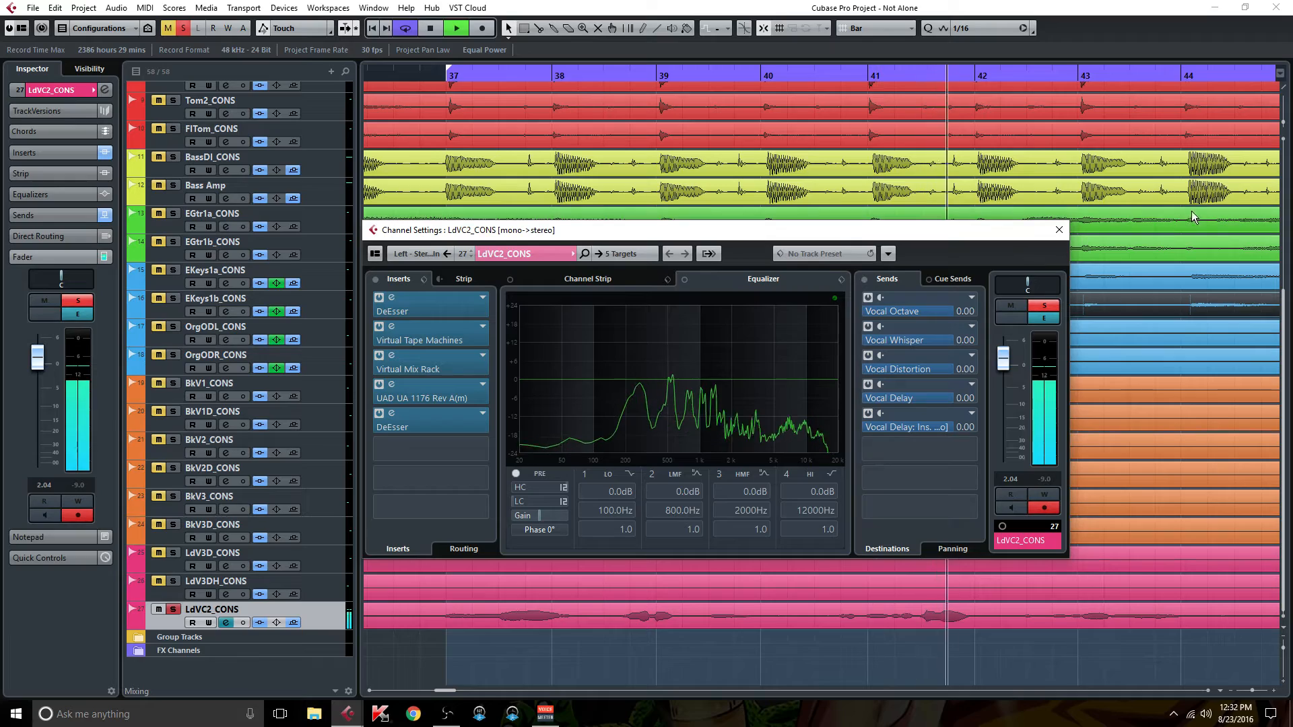
Step: Switch from the channel settings to the MixConsole and compare playback with all channels' inserts bypassed and active
click(1058, 230)
key(F3)
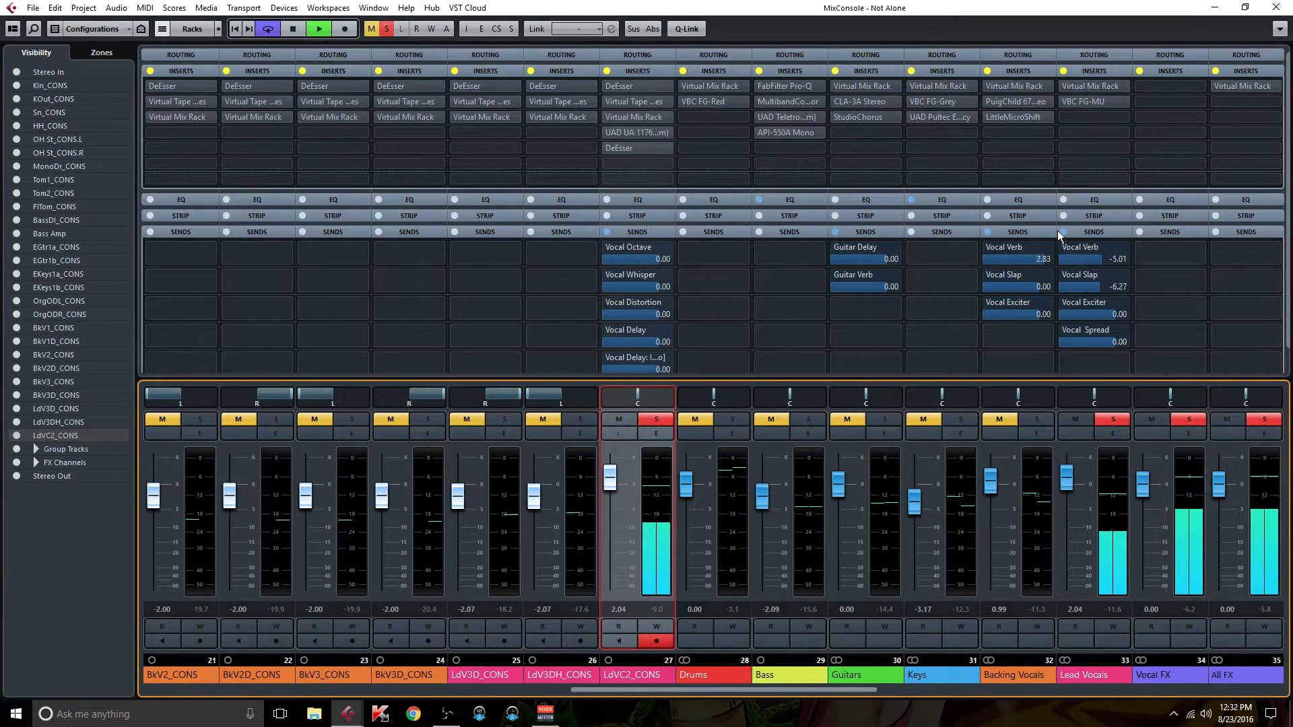
key(b)
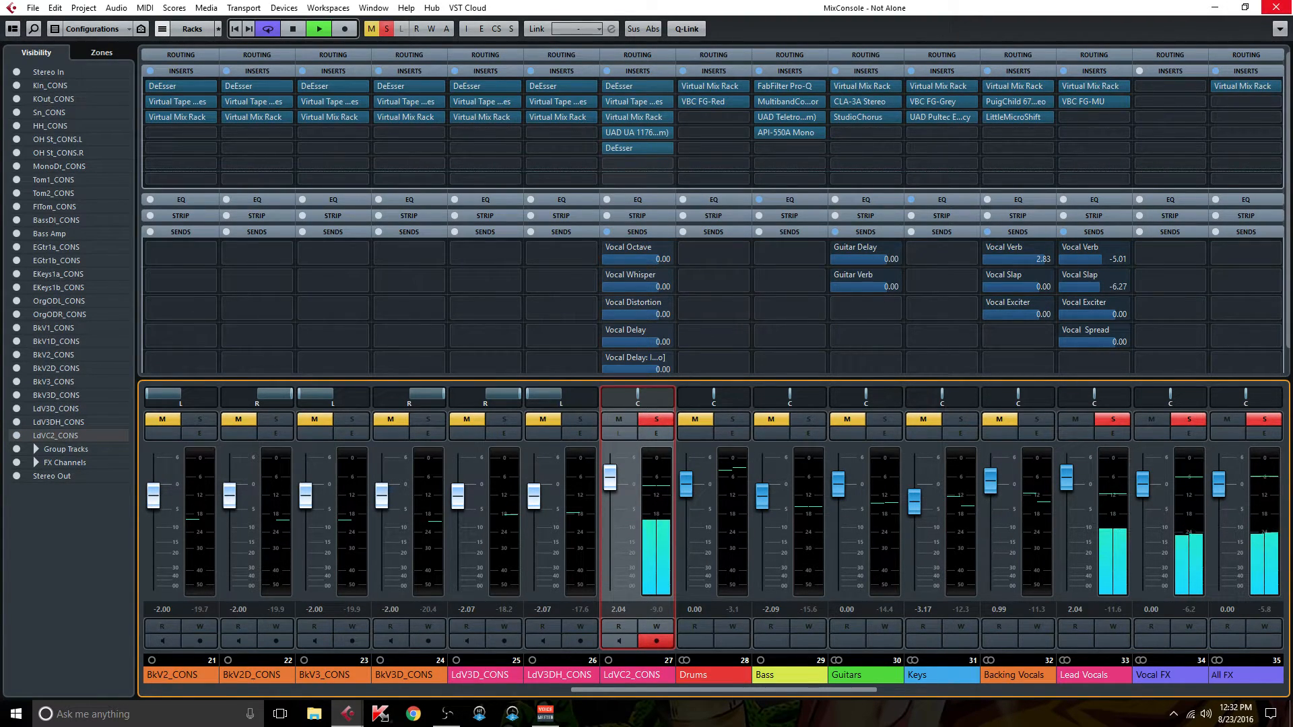
Step: Lower the Vocal Octave fader to about -16.1 and the Vocal Distortion fader to about -20.6, and close the MixConsole
drag(729, 689, 1056, 684)
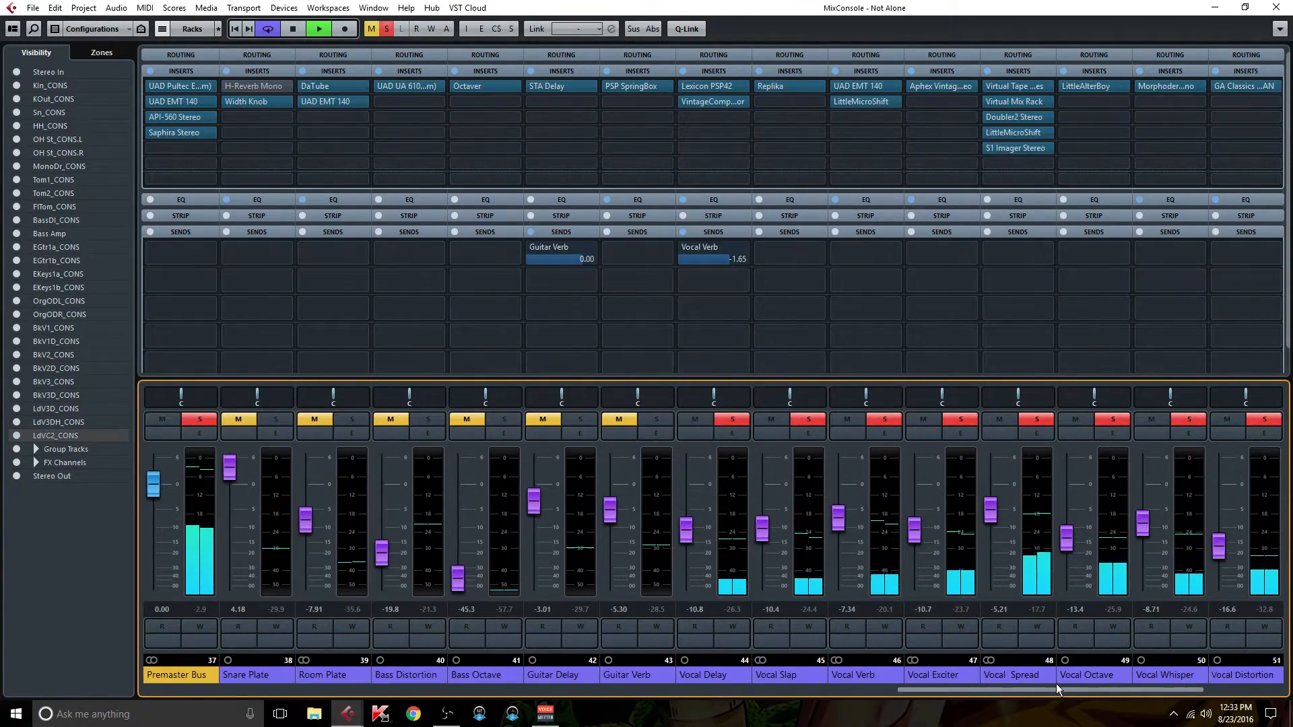
drag(1069, 536, 1072, 540)
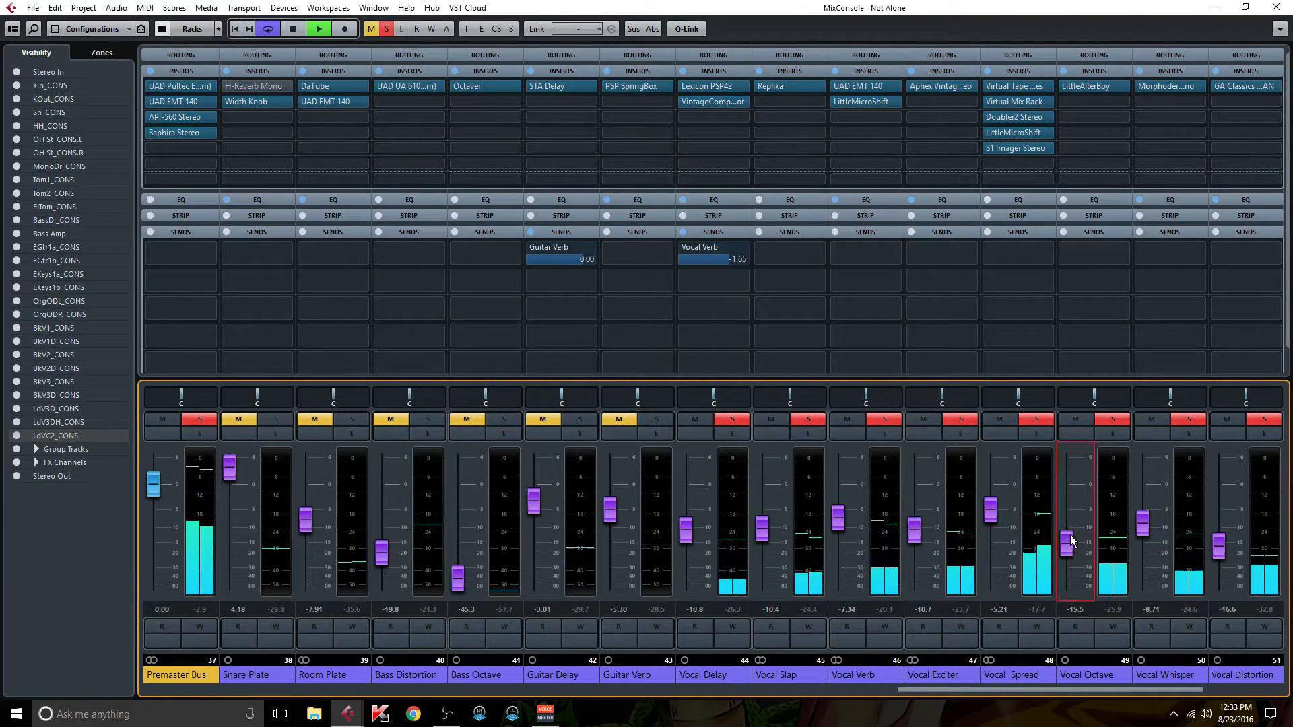
drag(1219, 544, 1224, 553)
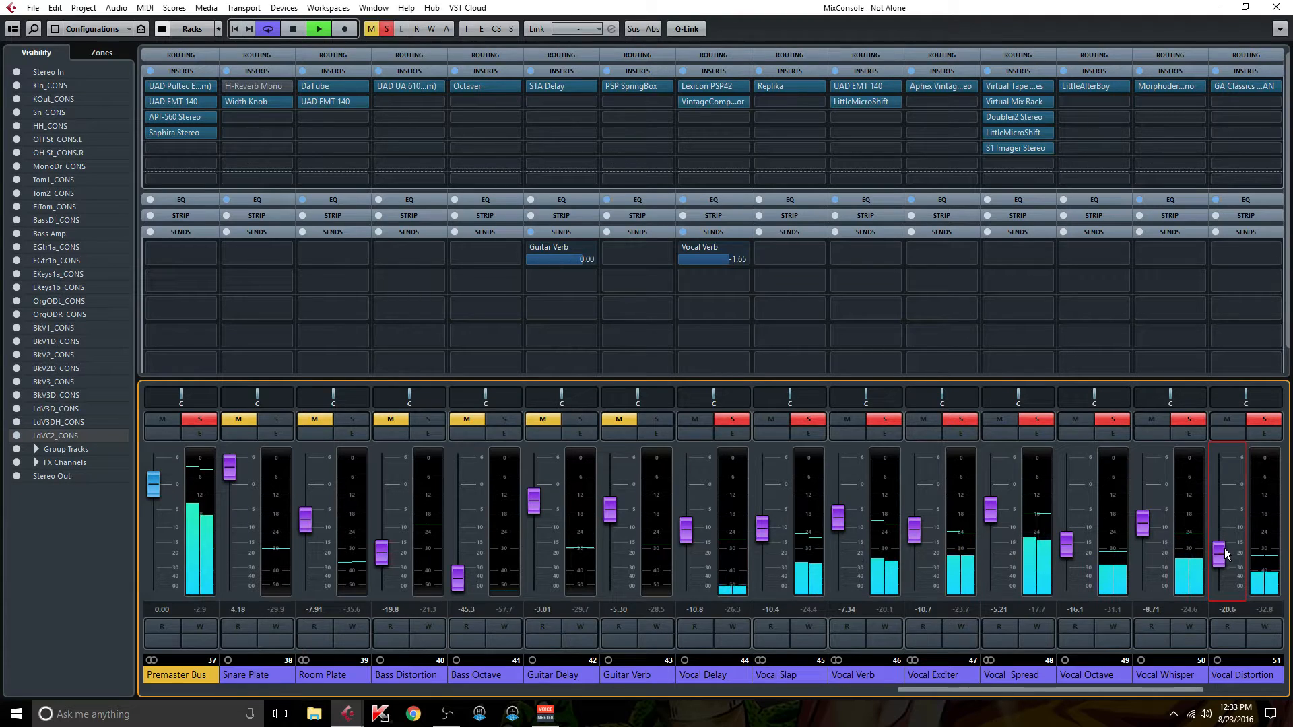
click(1276, 8)
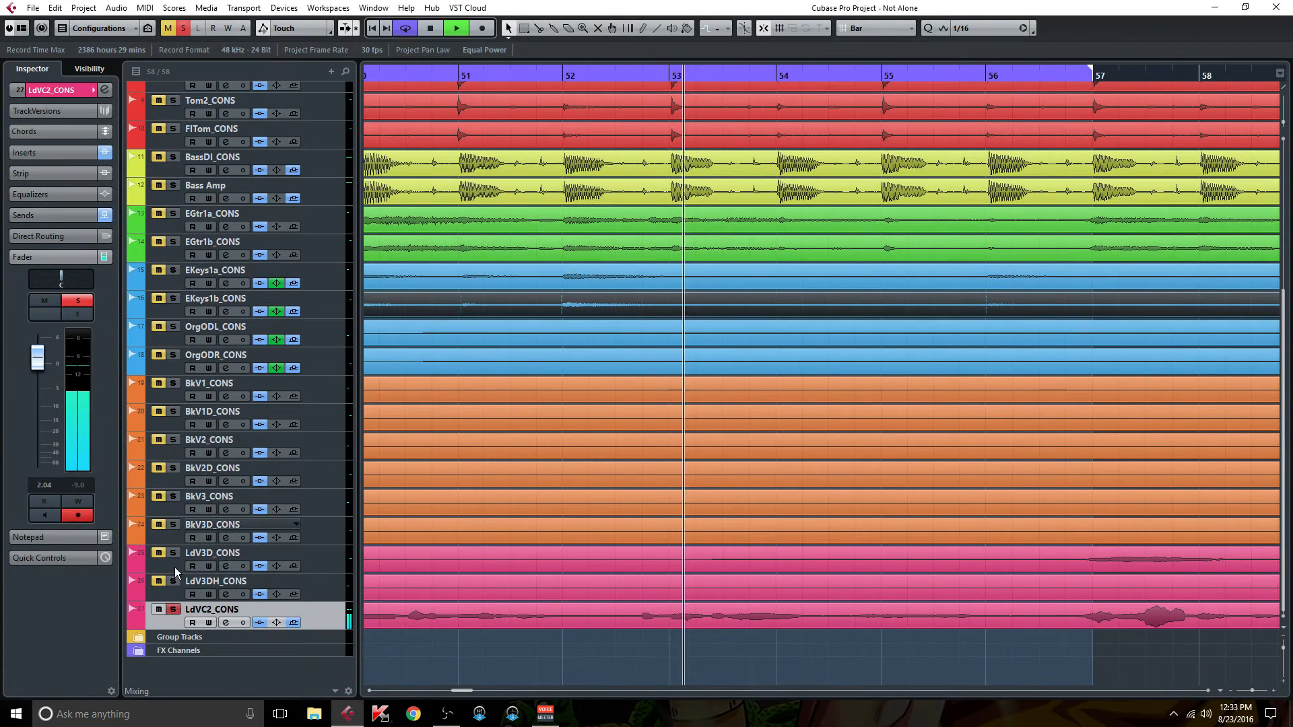
Step: Deactivate all solos and compare LdVC2_CONS within the full mix by bypassing its sends and inserts and reactivating both
click(183, 28)
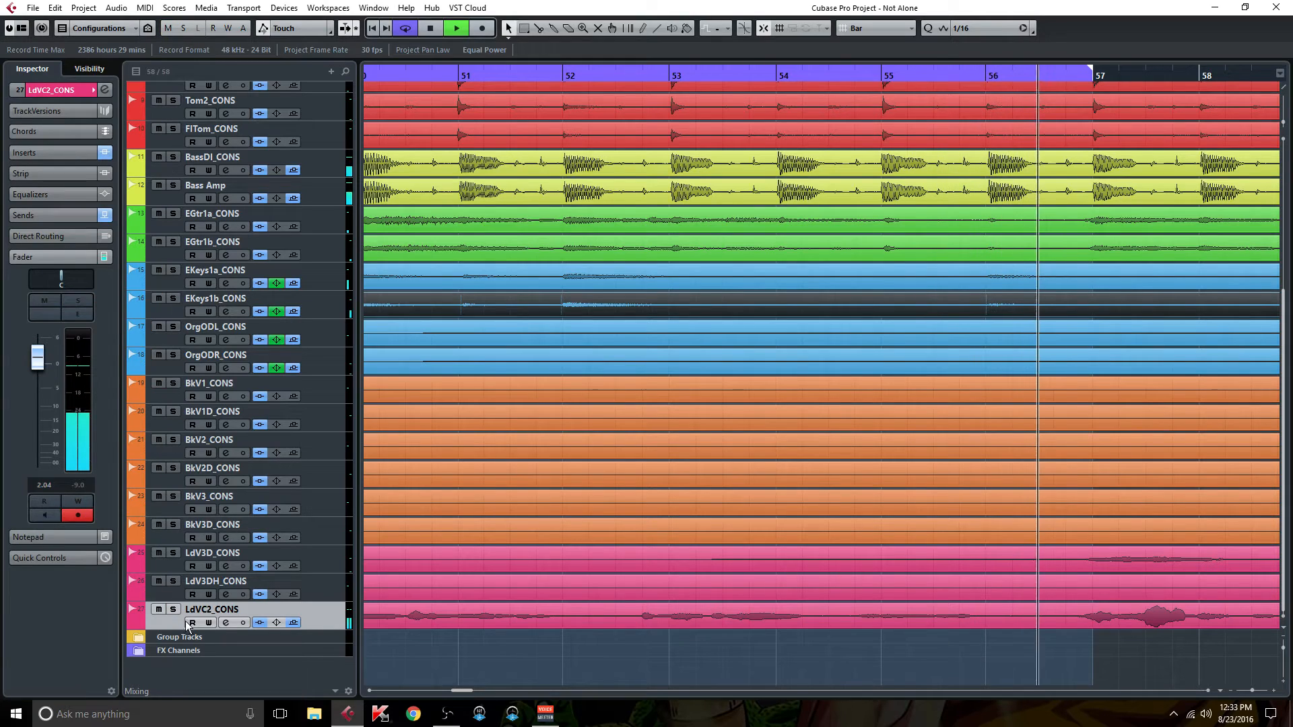
click(226, 623)
click(865, 278)
click(376, 279)
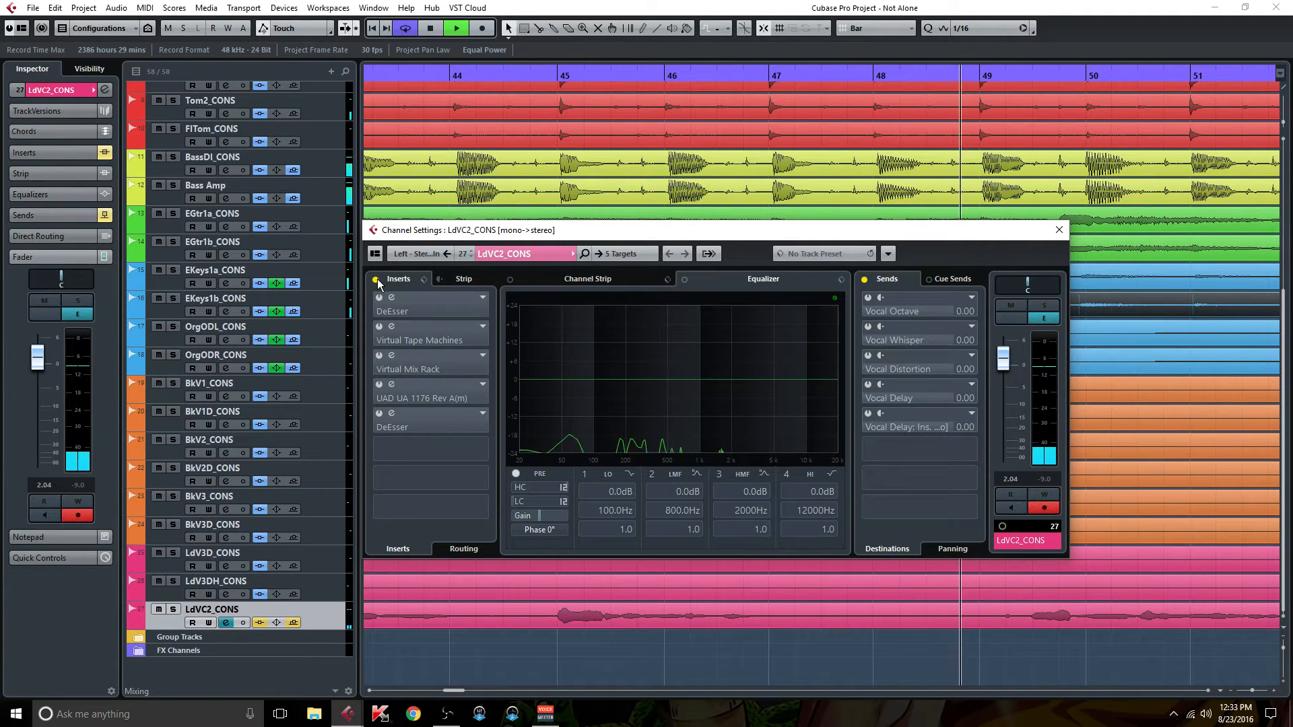
click(377, 278)
click(864, 279)
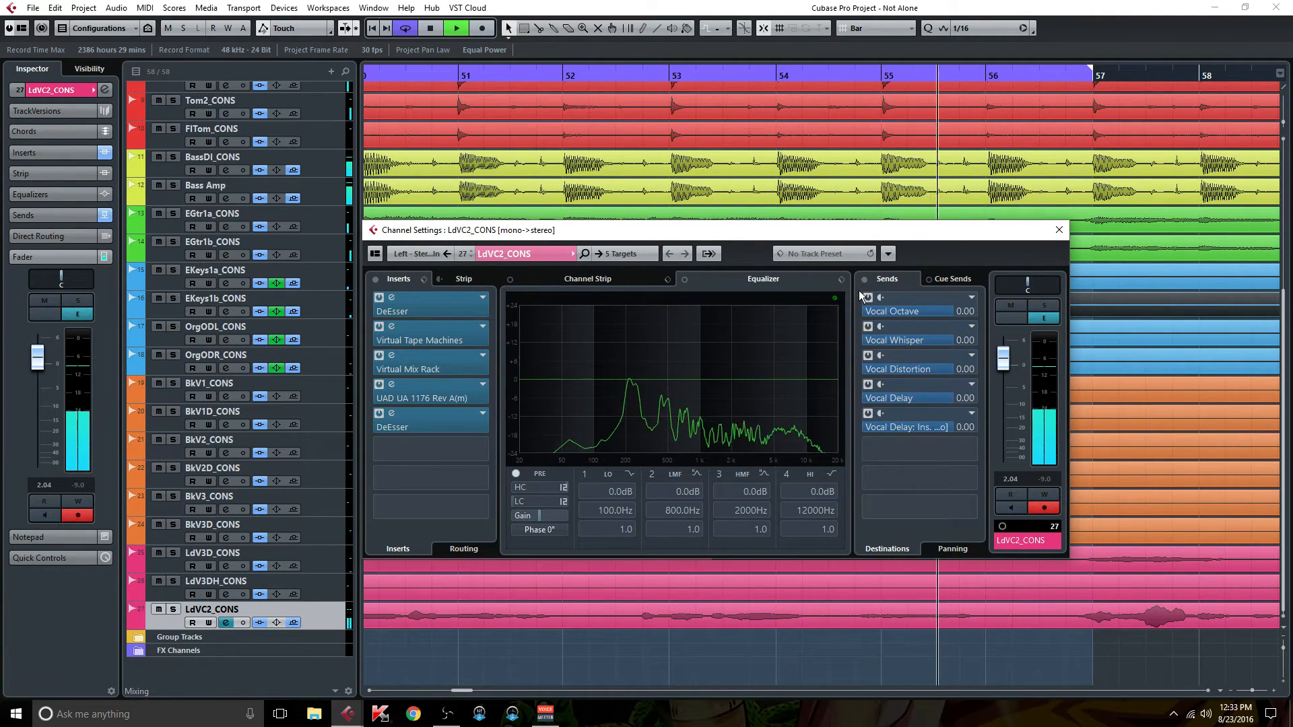
Step: Turn off cycle playback and repeat LdVC2_CONS's send and insert bypass comparison as the song continues past bar 57
click(405, 29)
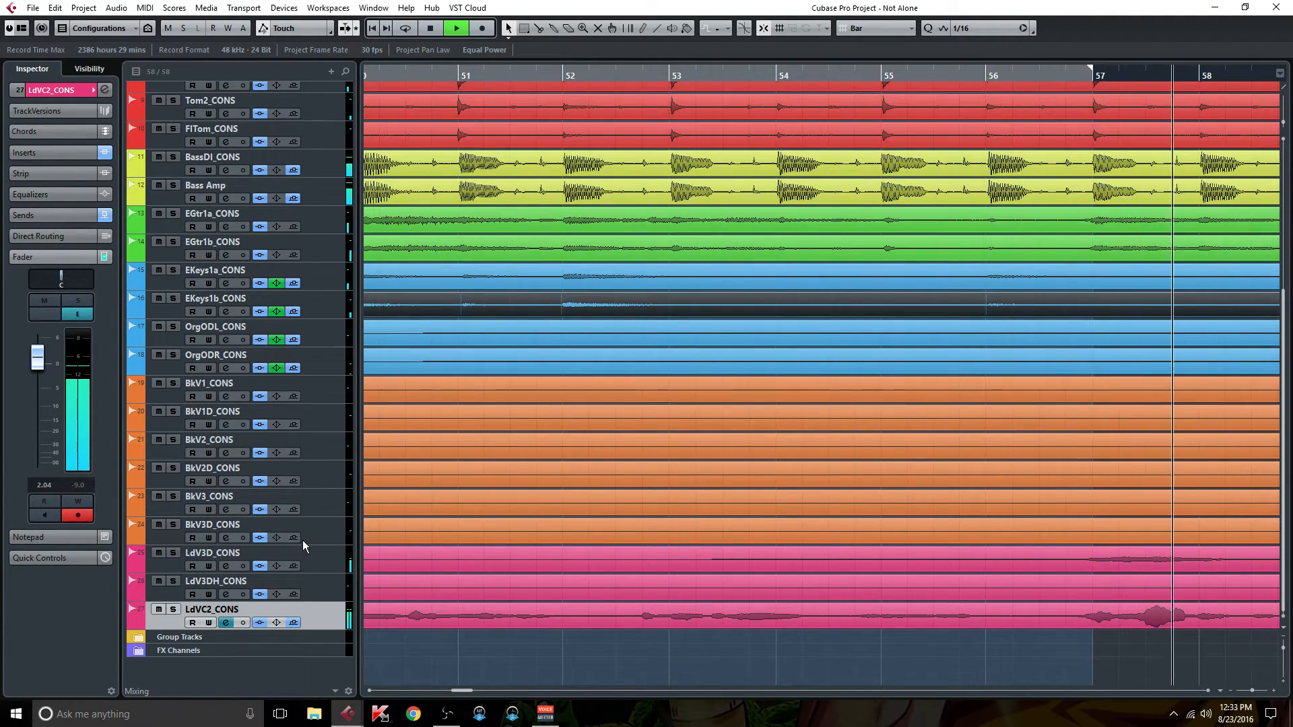
click(227, 623)
click(227, 623)
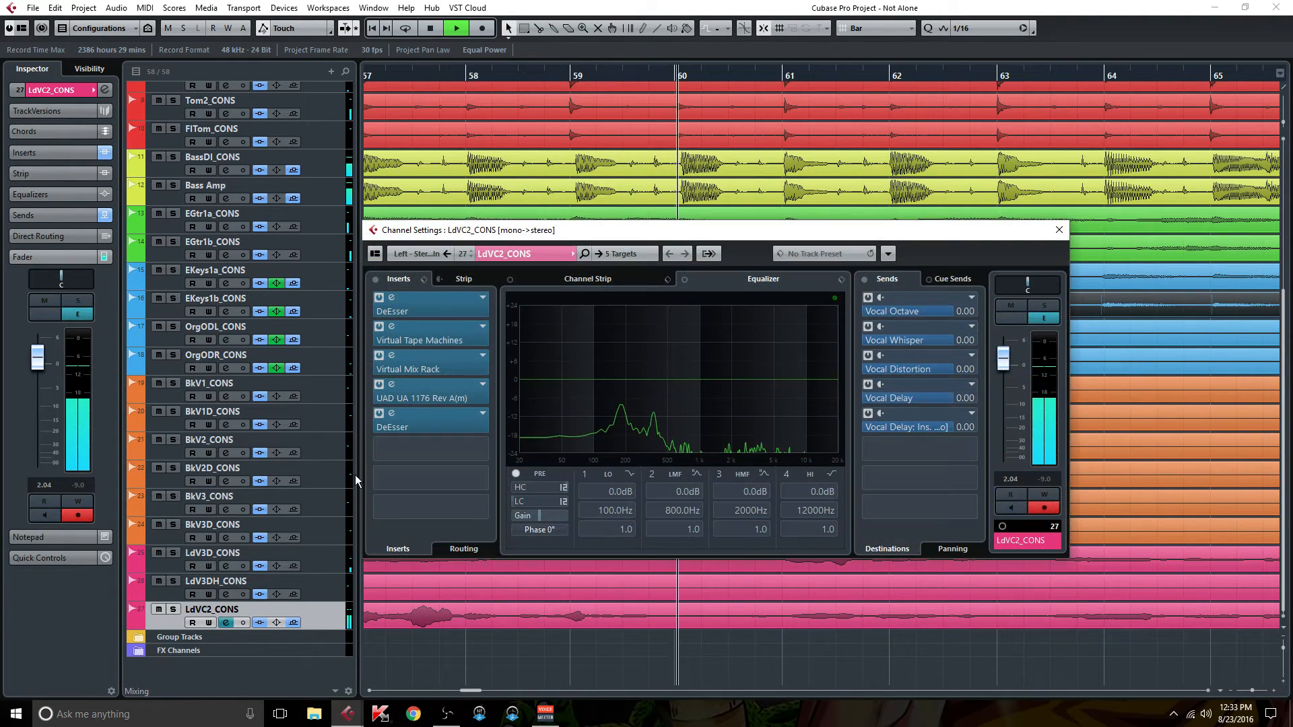
click(865, 280)
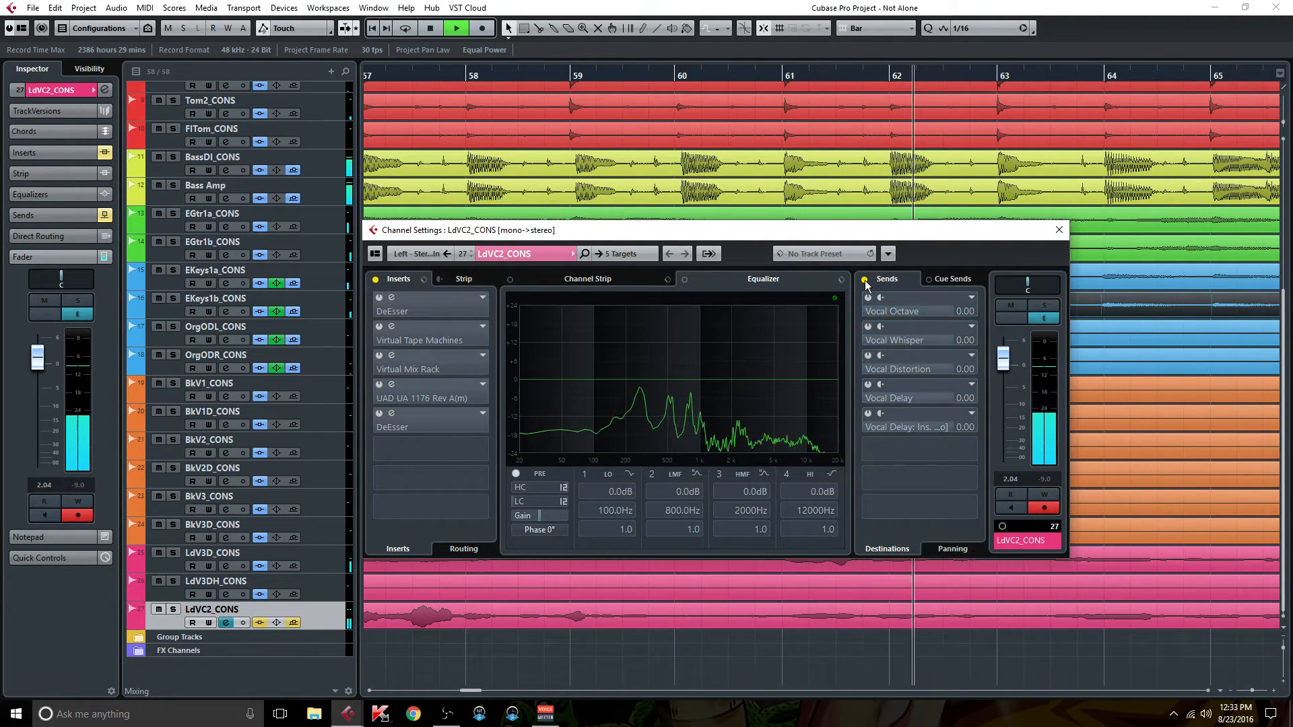
click(375, 280)
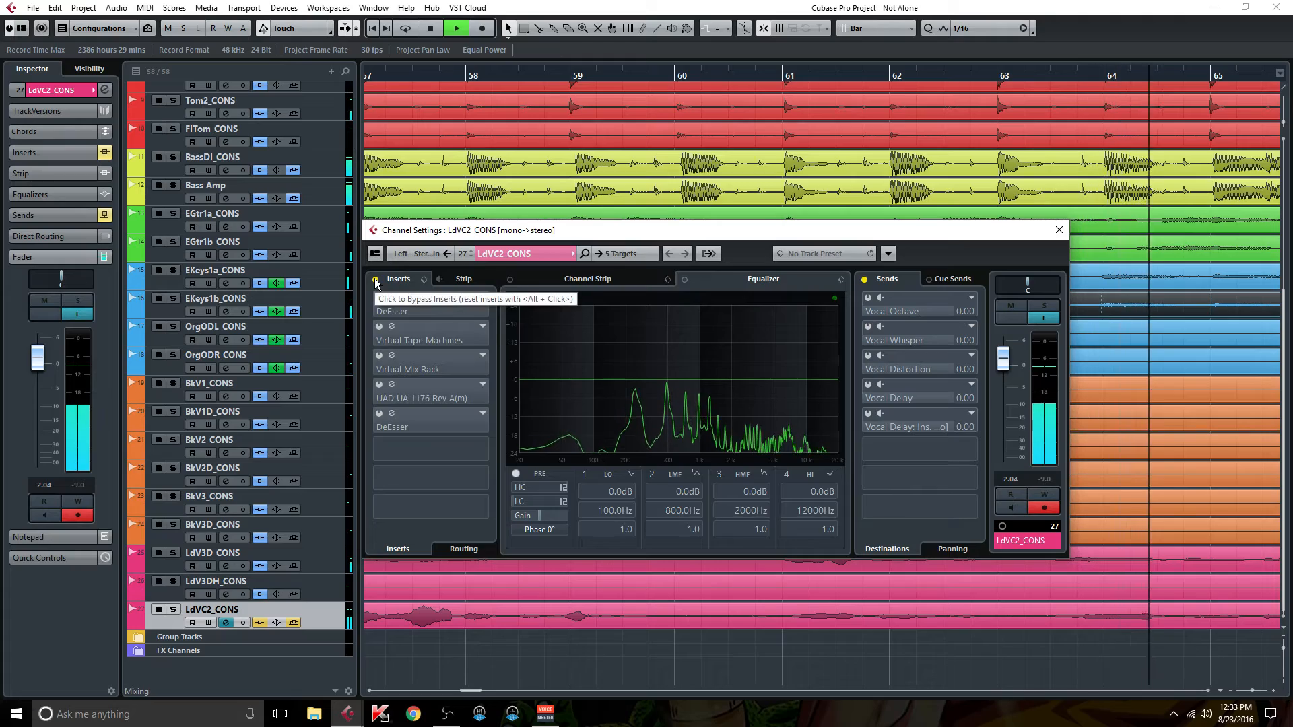
click(865, 278)
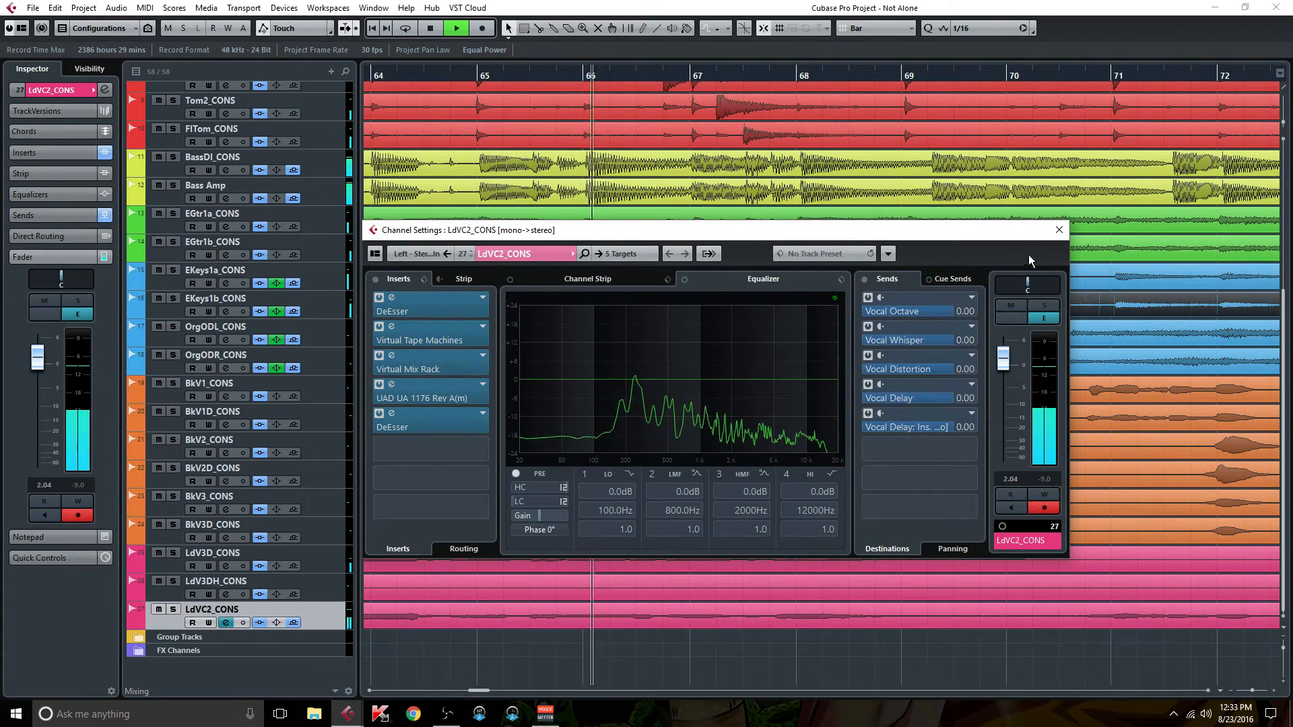
Step: Switch from the channel settings to the MixConsole and compare the full mix with all channels' inserts bypassed and active
click(1059, 229)
key(F3)
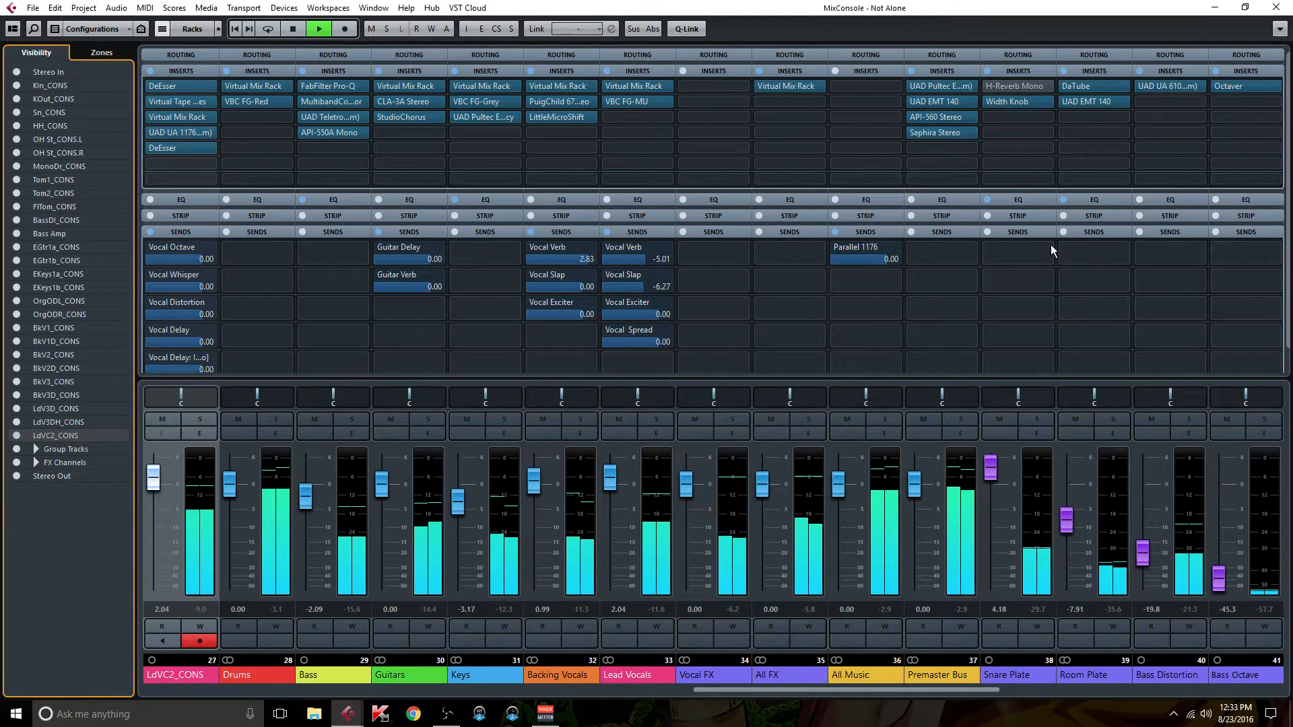
key(alt+i)
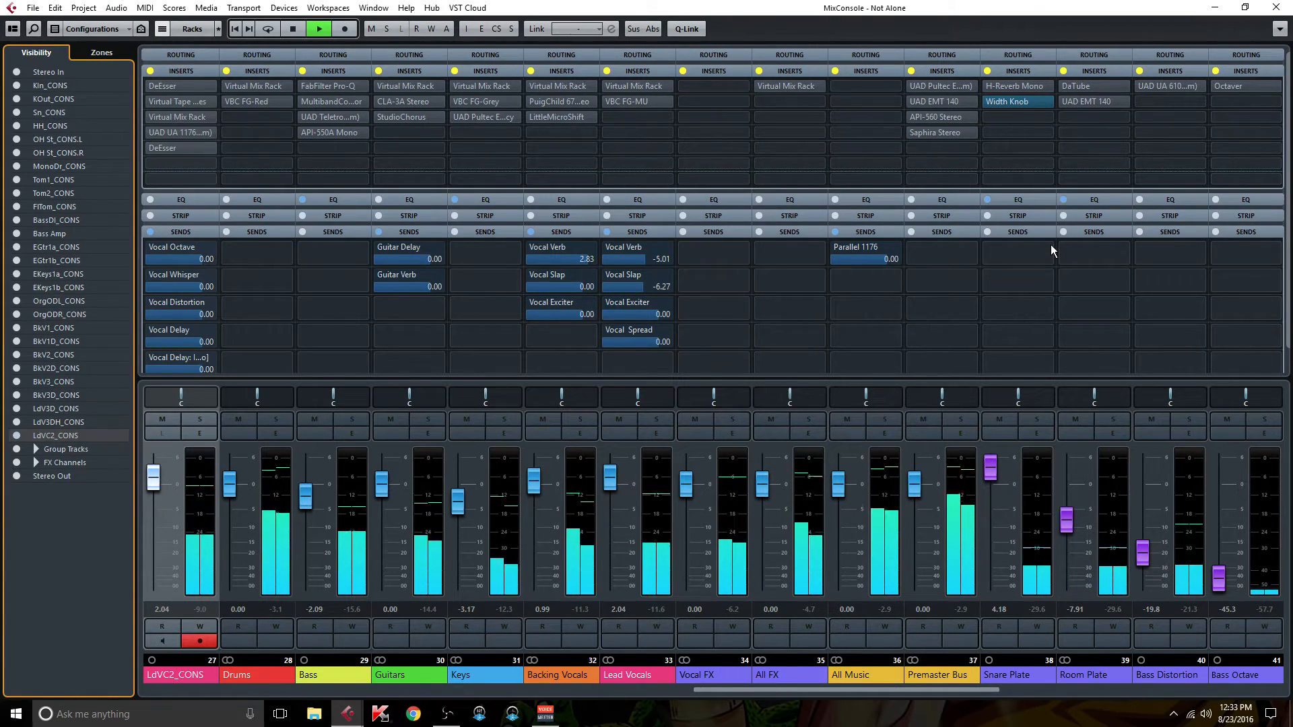
key(b)
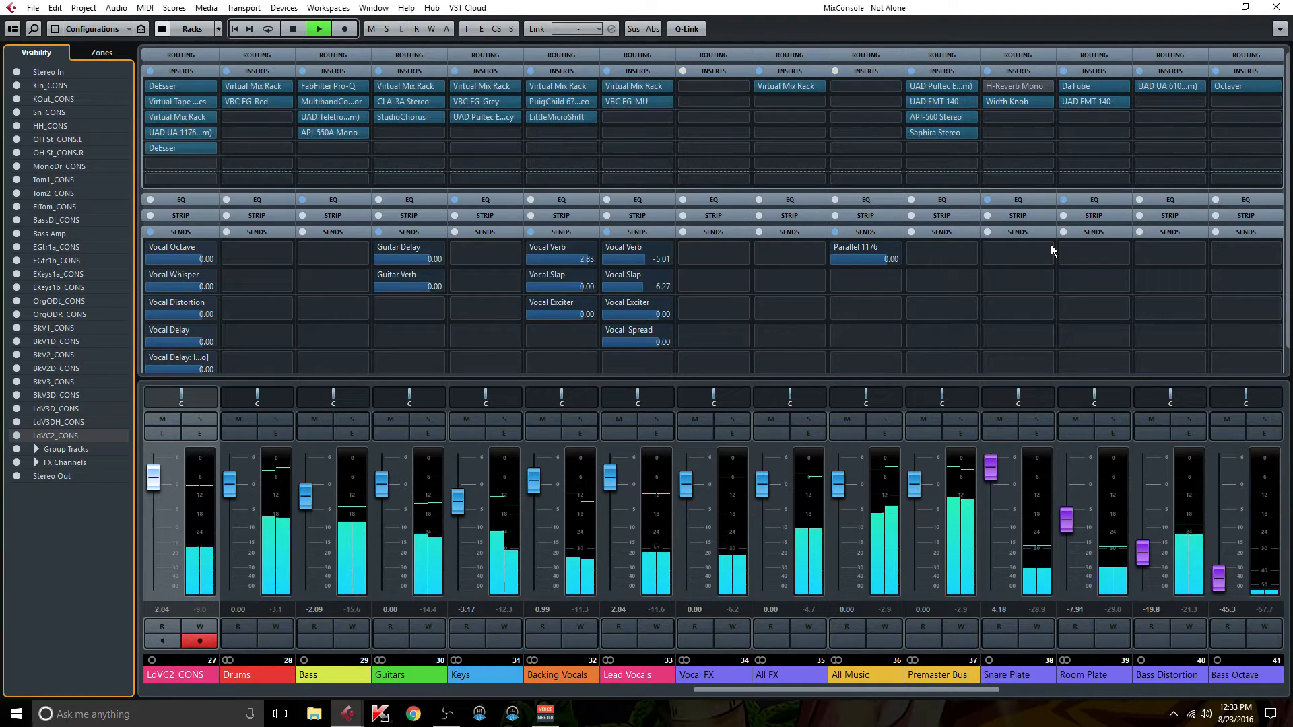
Step: Activate H-Reverb Mono on the Snare Plate channel and compare playback again with all inserts bypassed and active
click(985, 84)
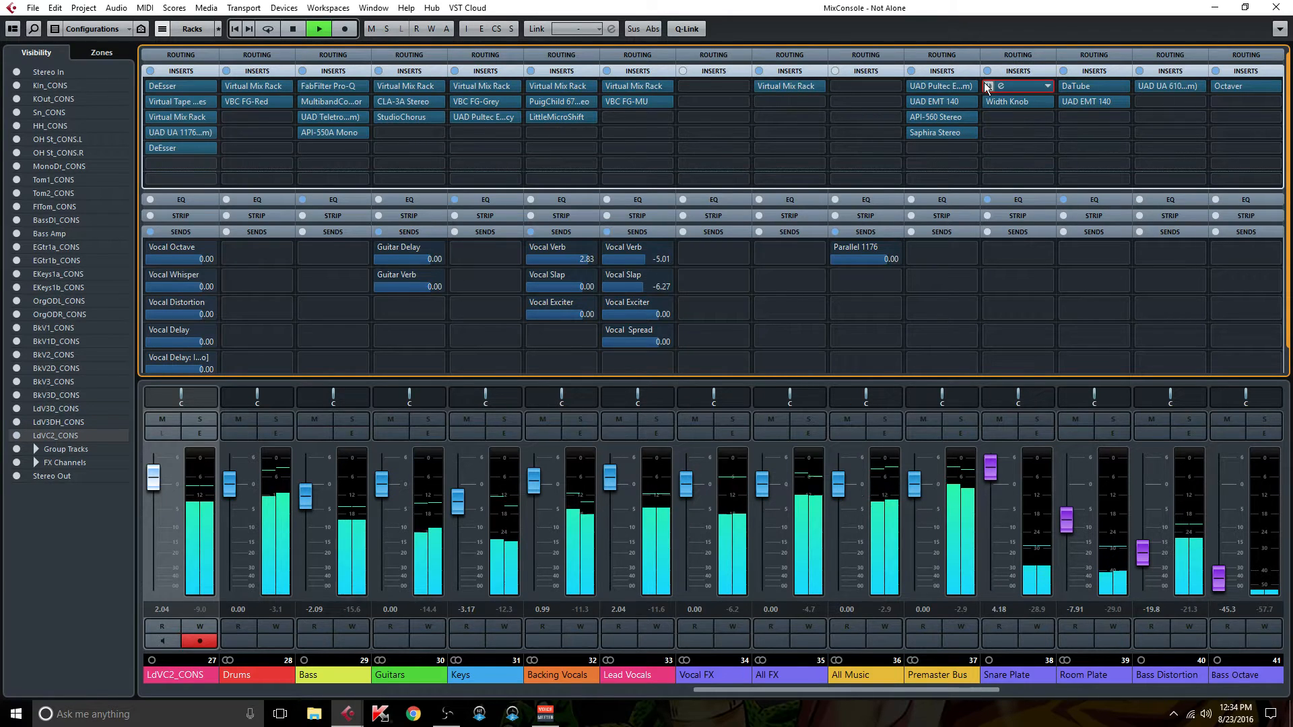
alt+click(984, 85)
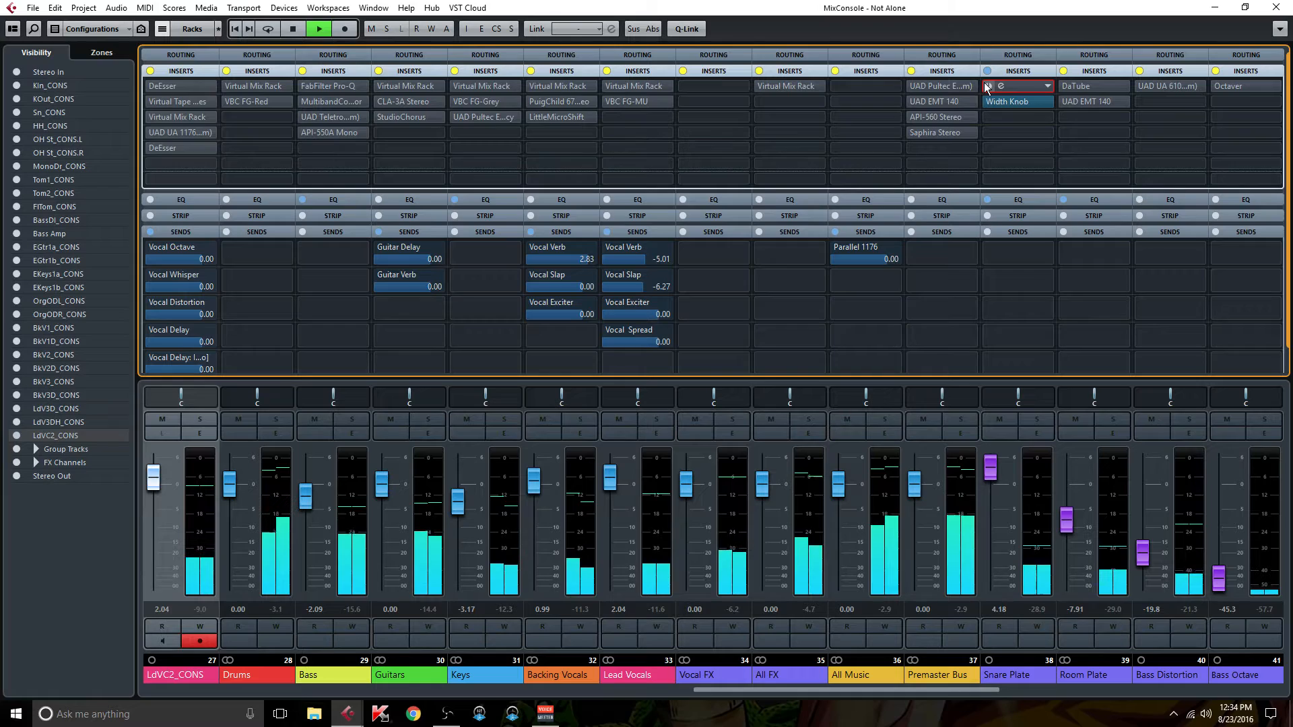
alt+click(984, 85)
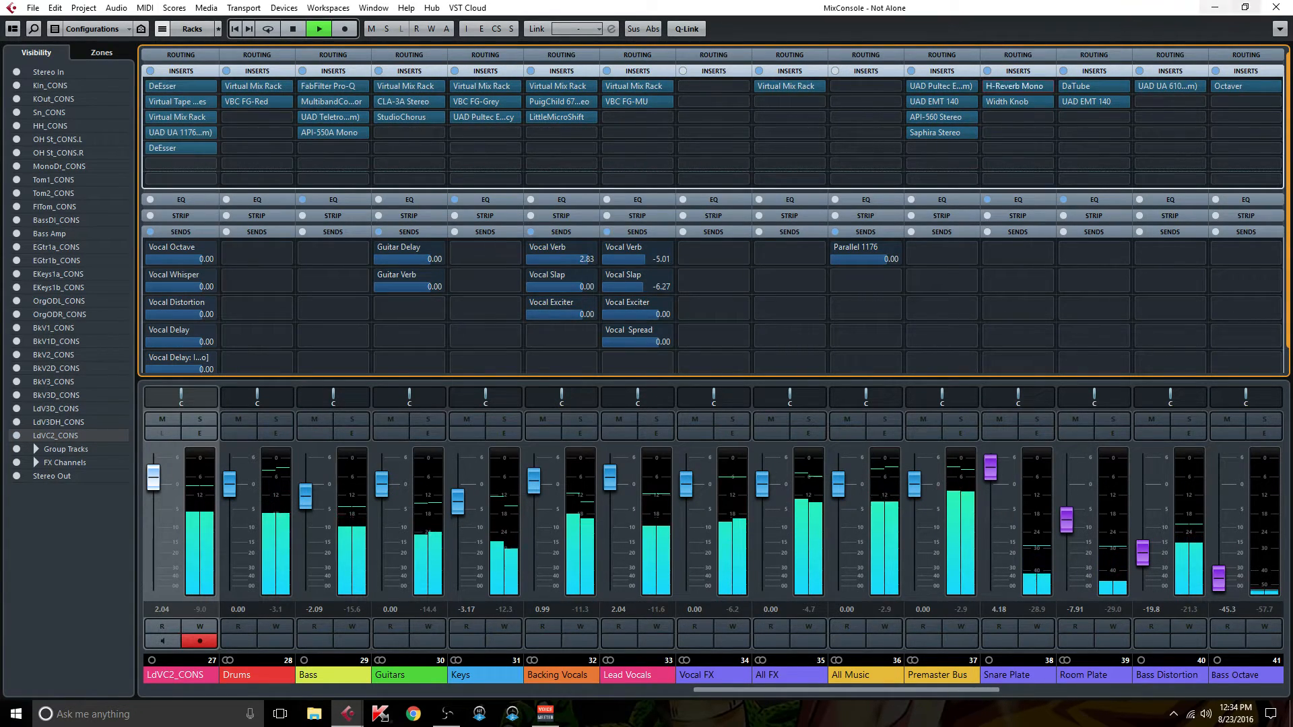
Step: Return to the project's track view, follow the song onward and stop playback shortly after bar 118
click(1276, 8)
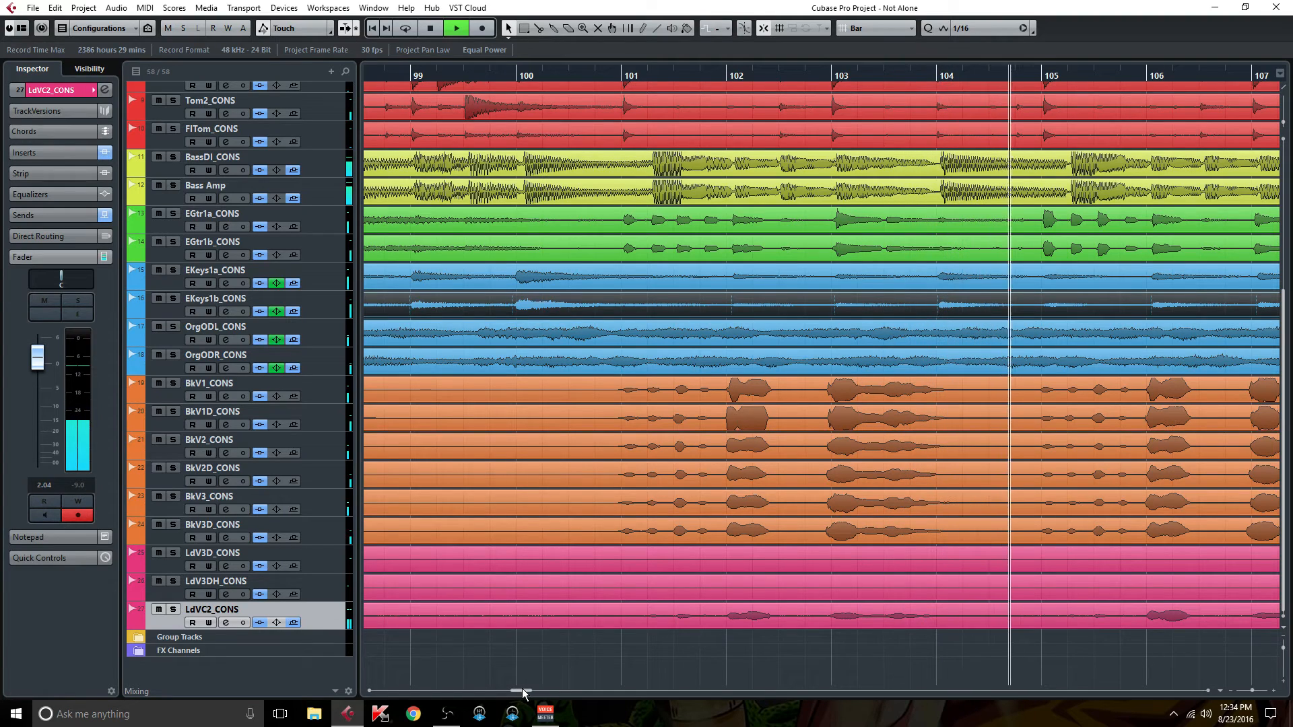
drag(518, 690, 528, 690)
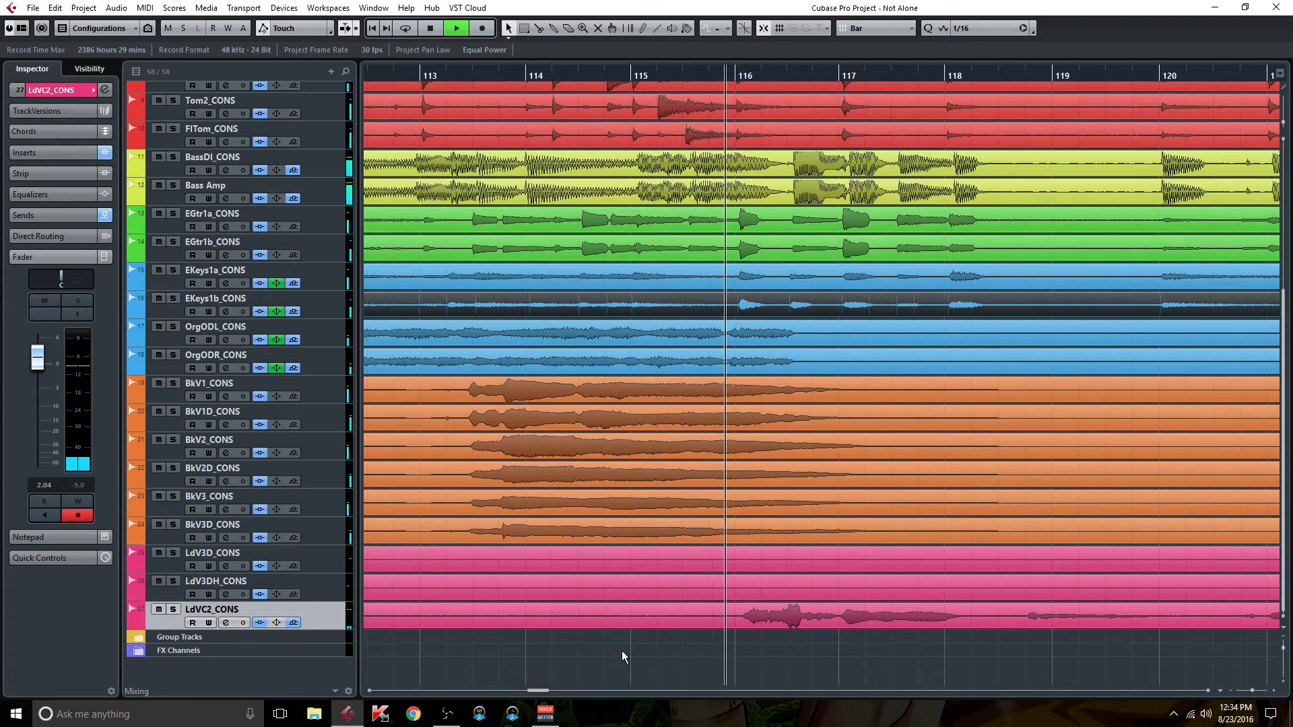
key(space)
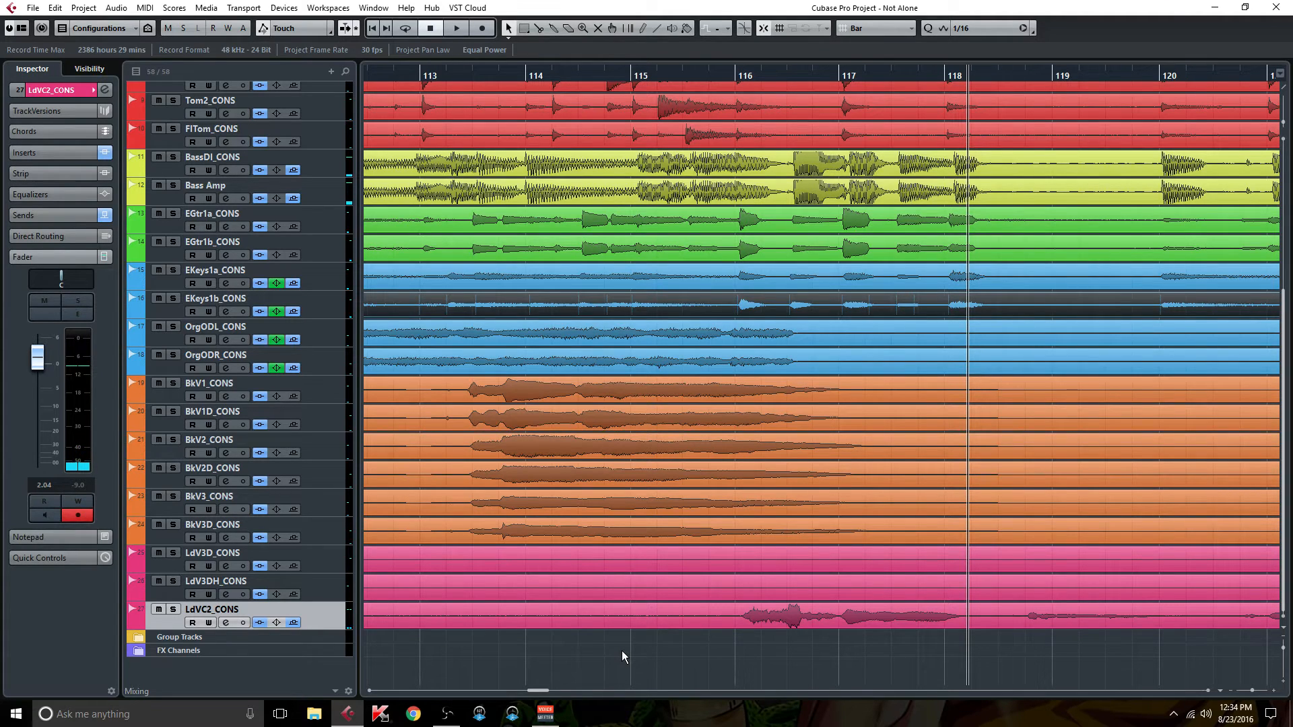
Step: Review the inserts and sends of LdVC2_CONS and of the Lead Vocals group in their channel settings, leaving the Group Tracks folder collapsed
click(226, 623)
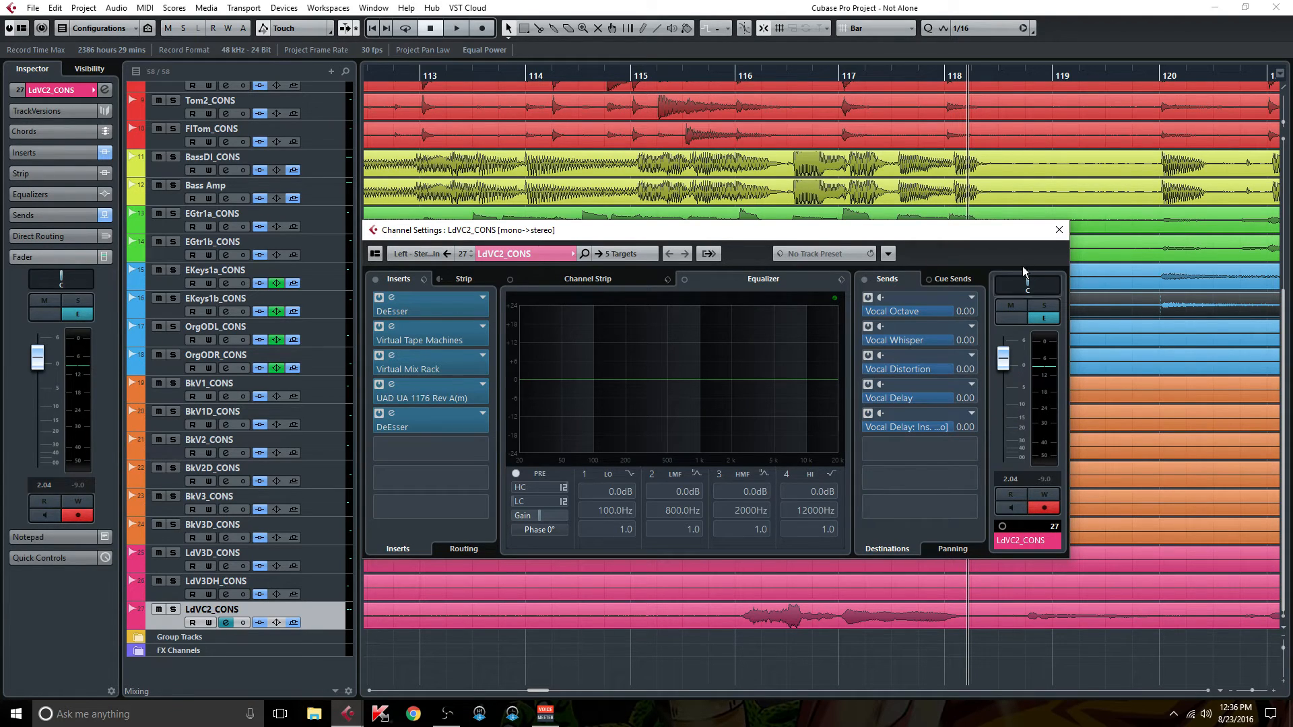
click(1059, 229)
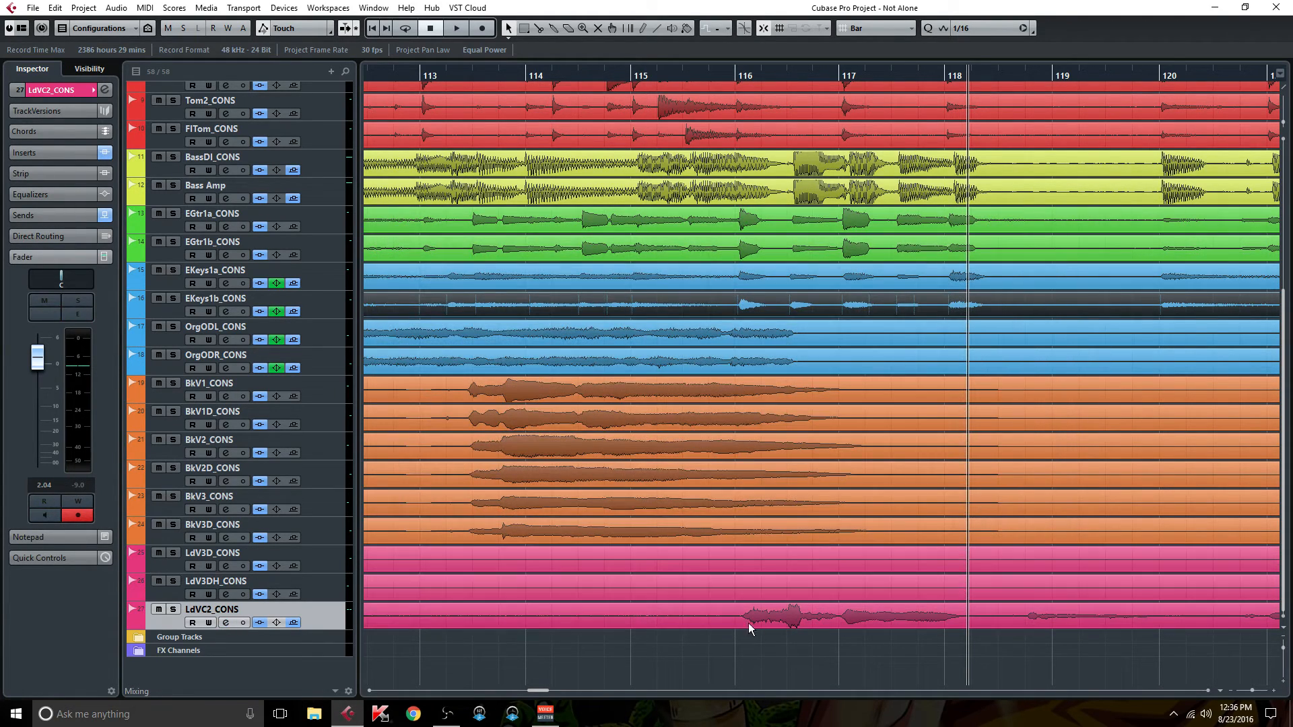
click(138, 639)
scroll(159, 630, down, 5)
click(231, 566)
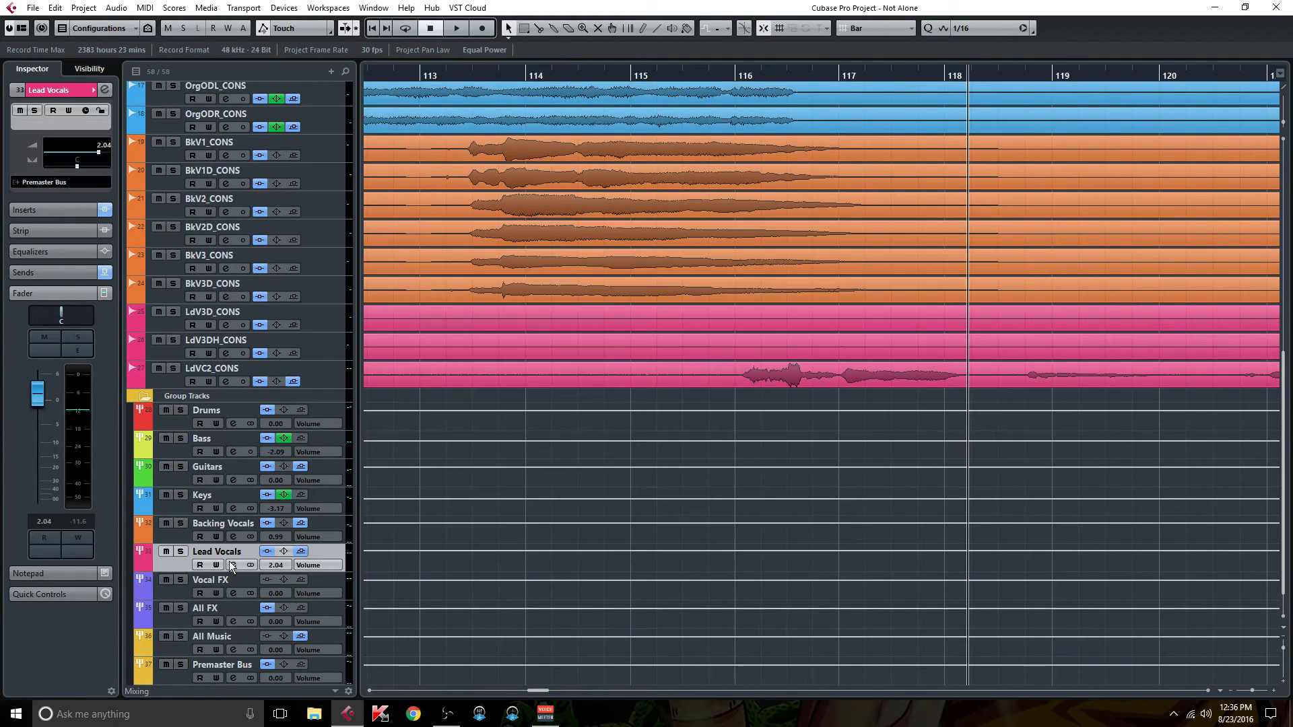
click(231, 565)
click(144, 399)
click(145, 398)
click(139, 640)
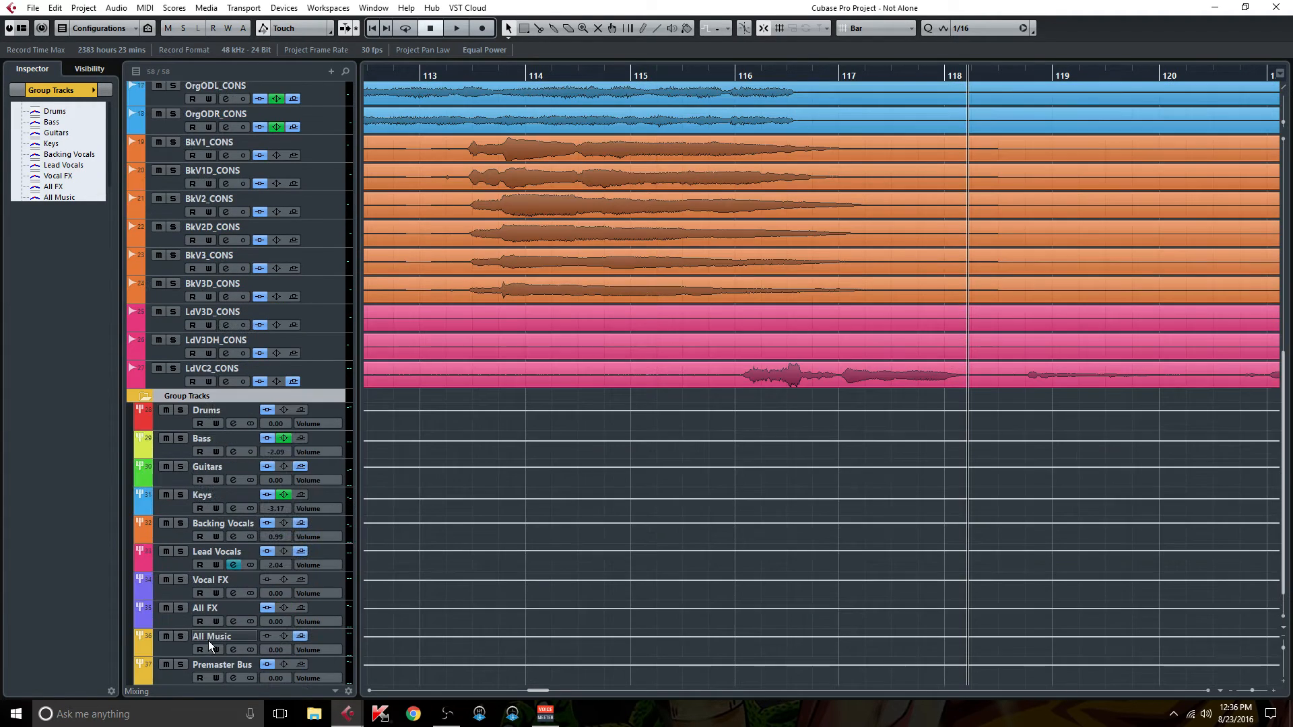
click(233, 565)
click(233, 564)
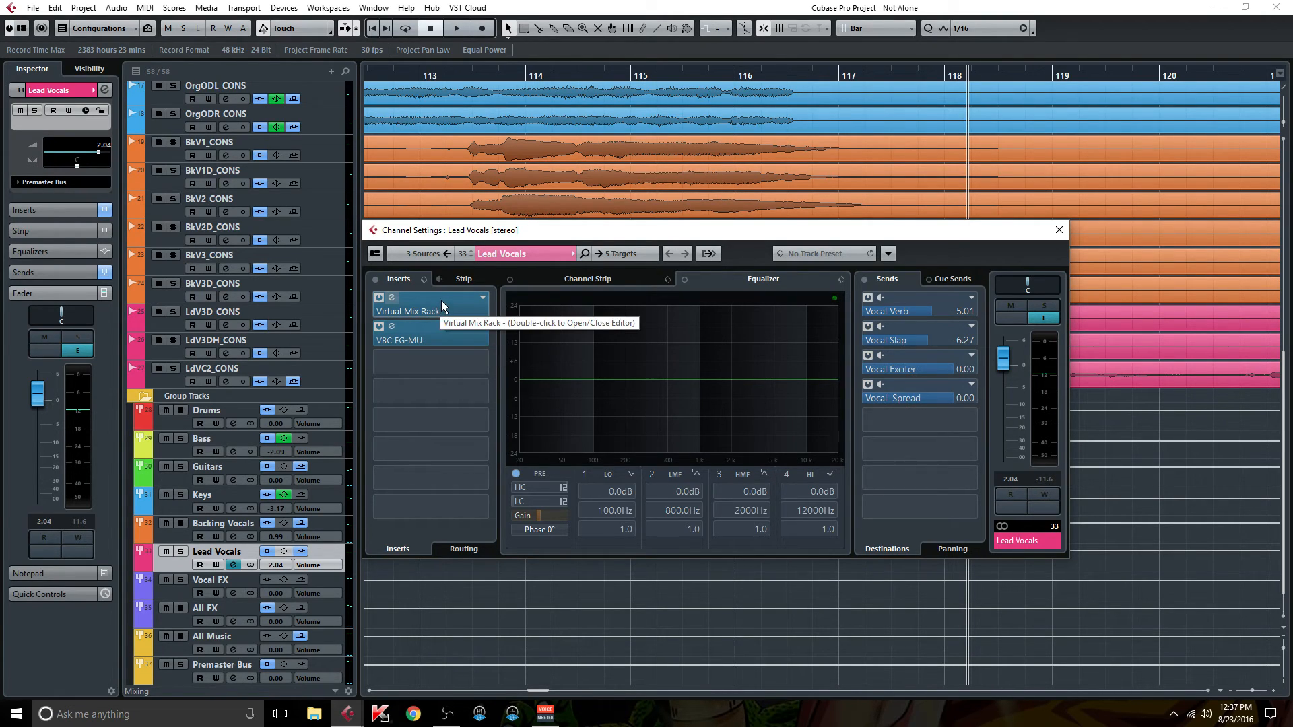
click(1060, 231)
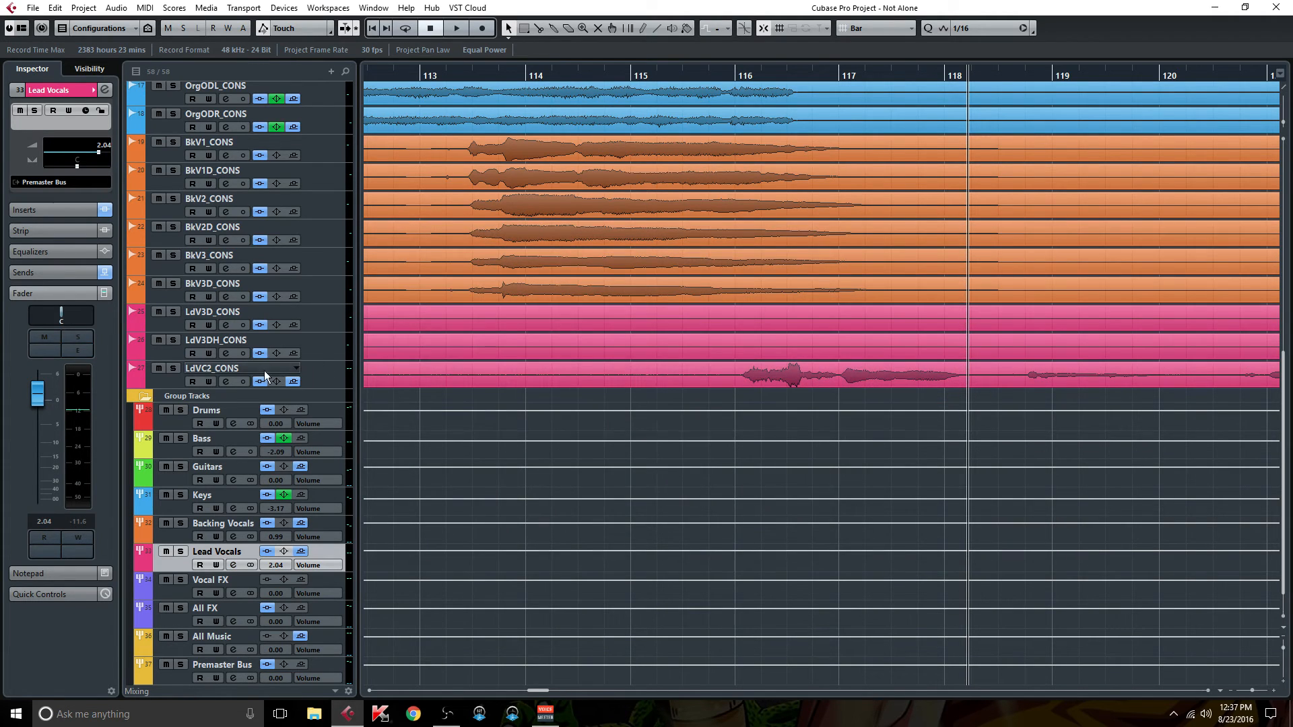
click(143, 394)
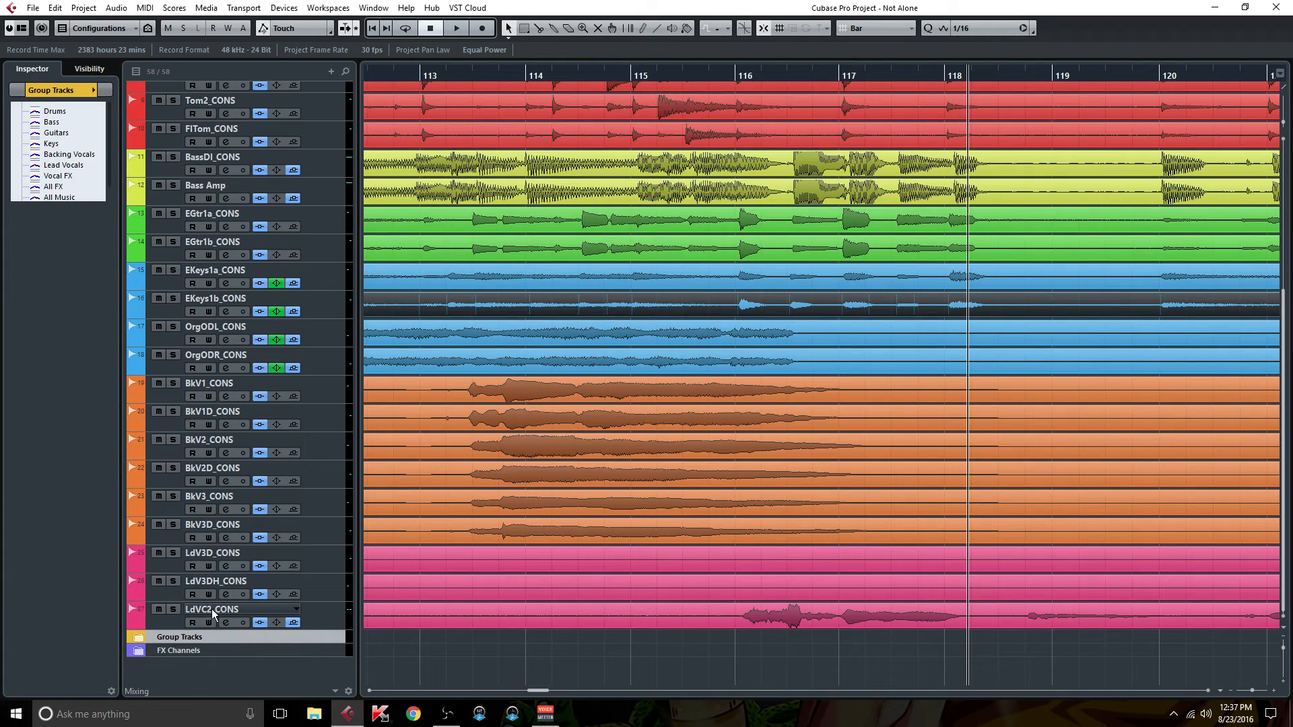
Step: Examine LdVC2_CONS's Virtual Mix Rack modules, including The Monster's mix control, and close the plug-in and channel settings
click(225, 623)
click(226, 623)
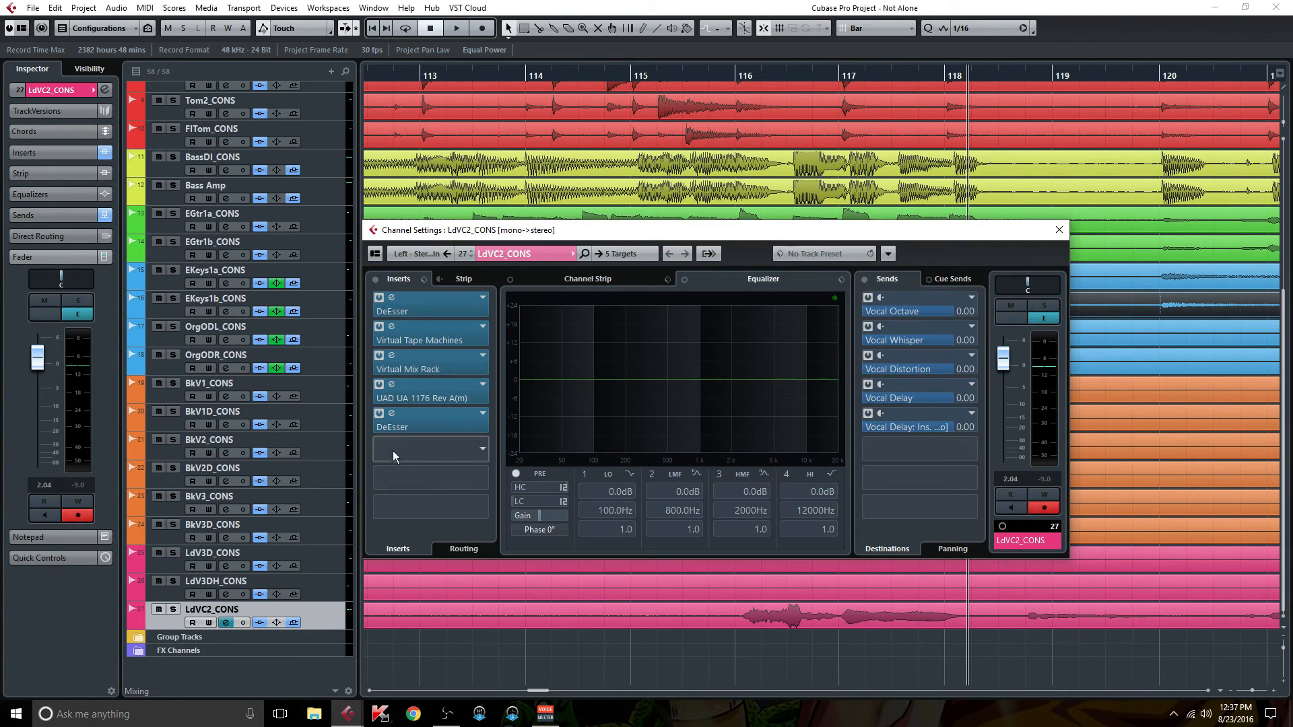
click(434, 367)
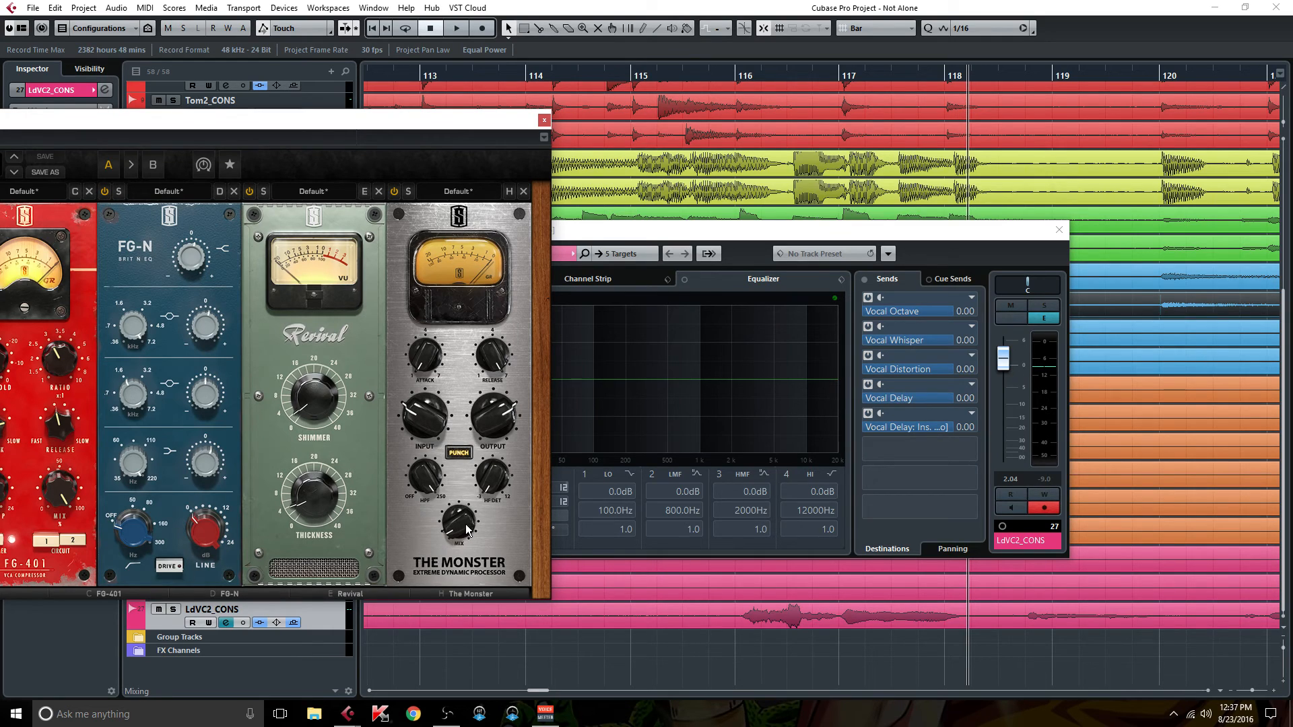
mouse_move(467, 528)
click(544, 118)
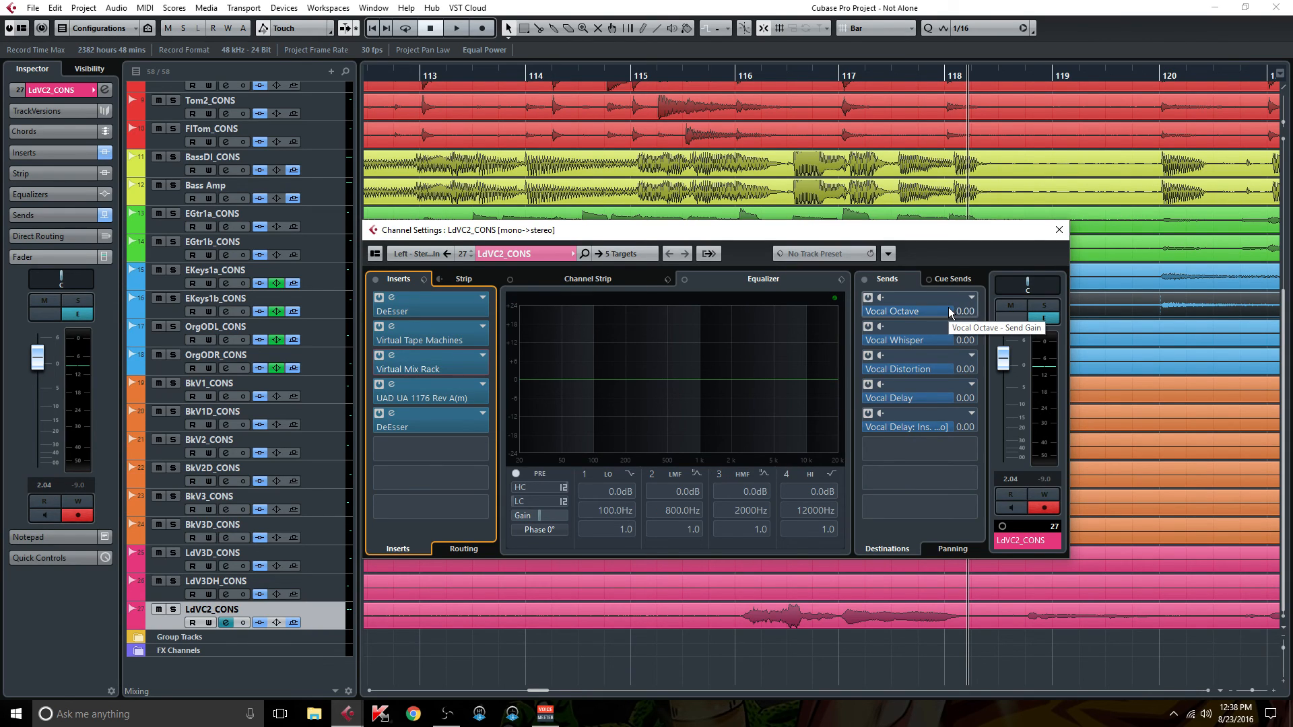
click(1057, 228)
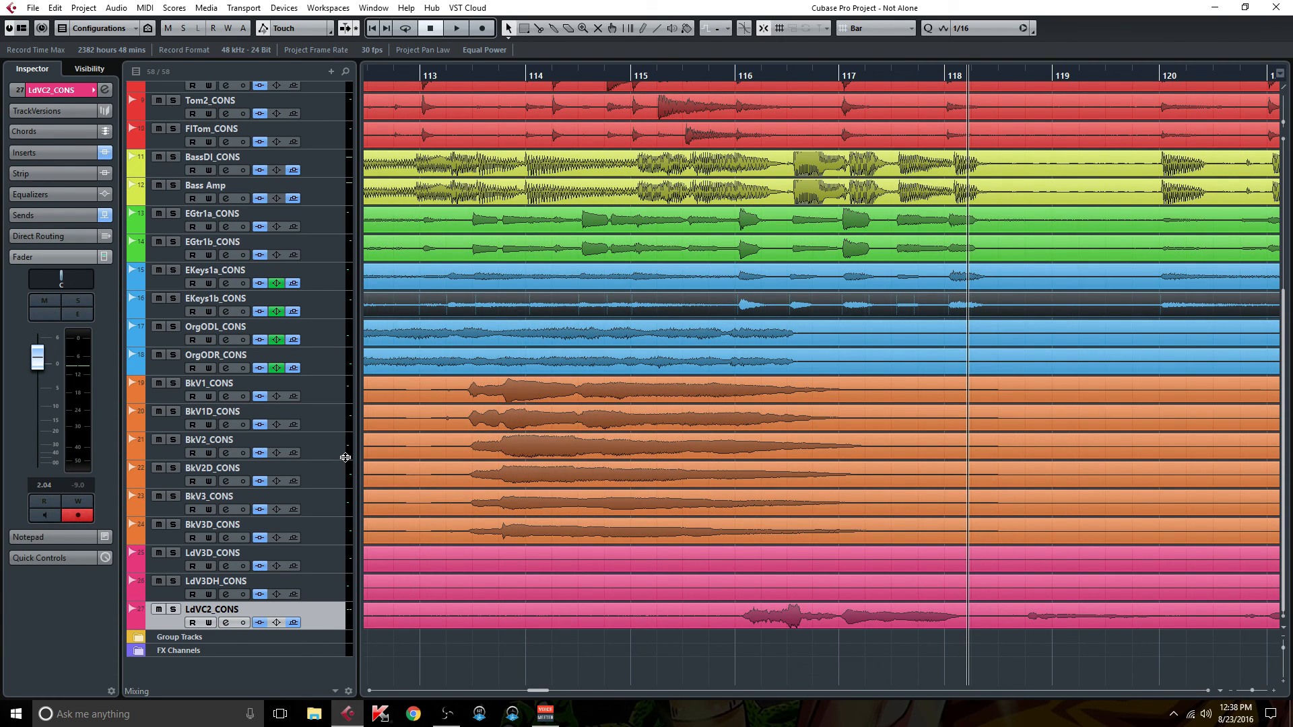